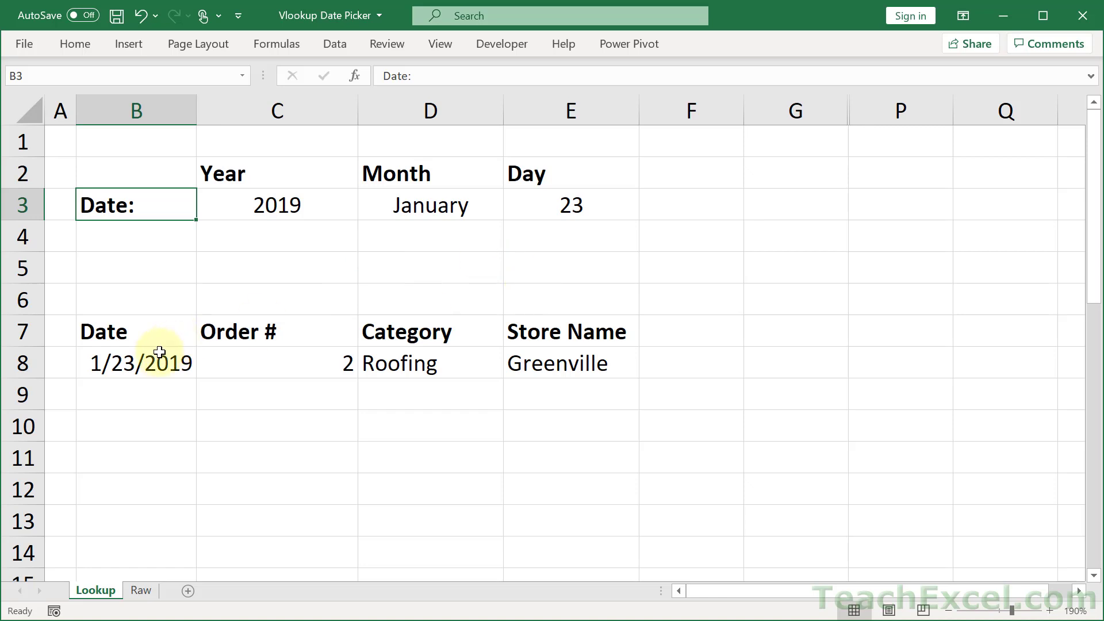
# Step: Try the date March 27, 2020 with the Year, Month and Day dropdowns
pyautogui.moveTo(159, 354); pyautogui.dragTo(545, 365)
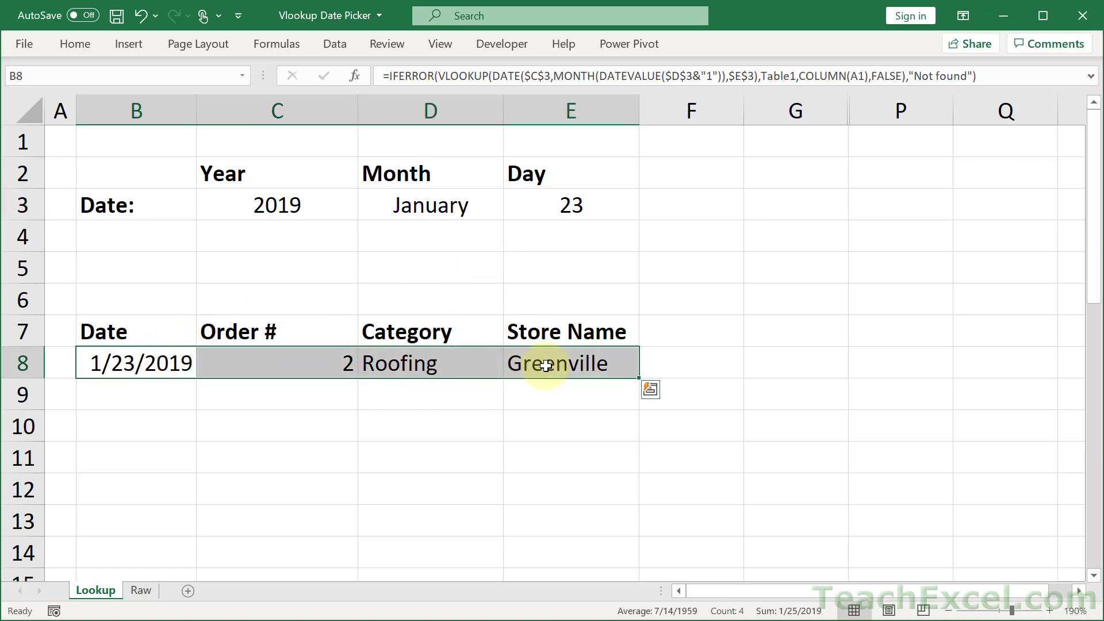
pyautogui.click(291, 200)
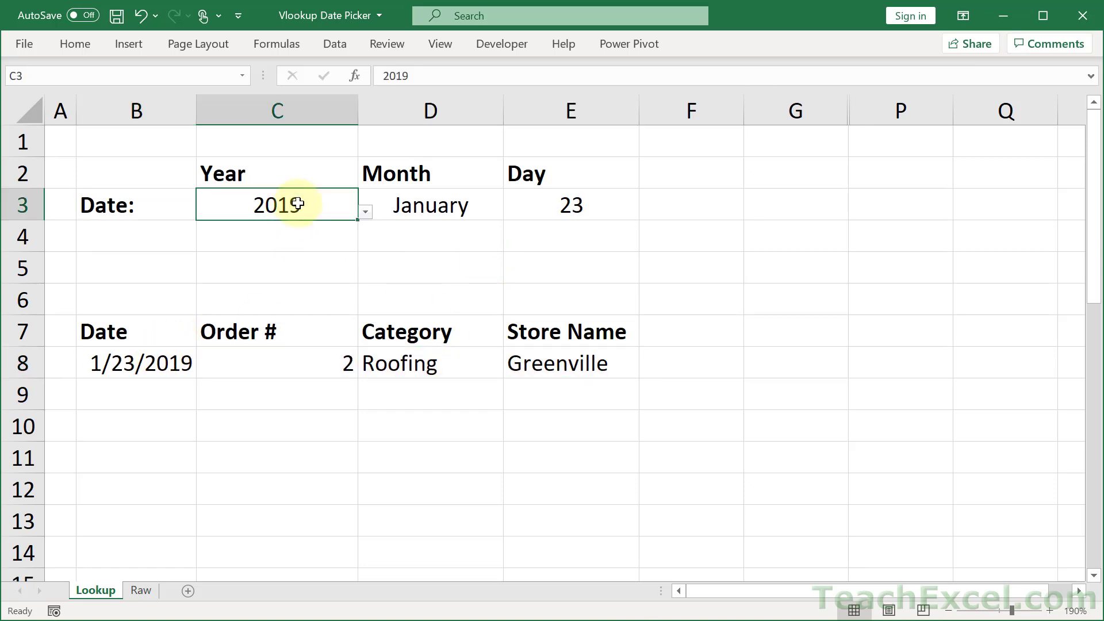
pyautogui.click(367, 211)
pyautogui.click(337, 253)
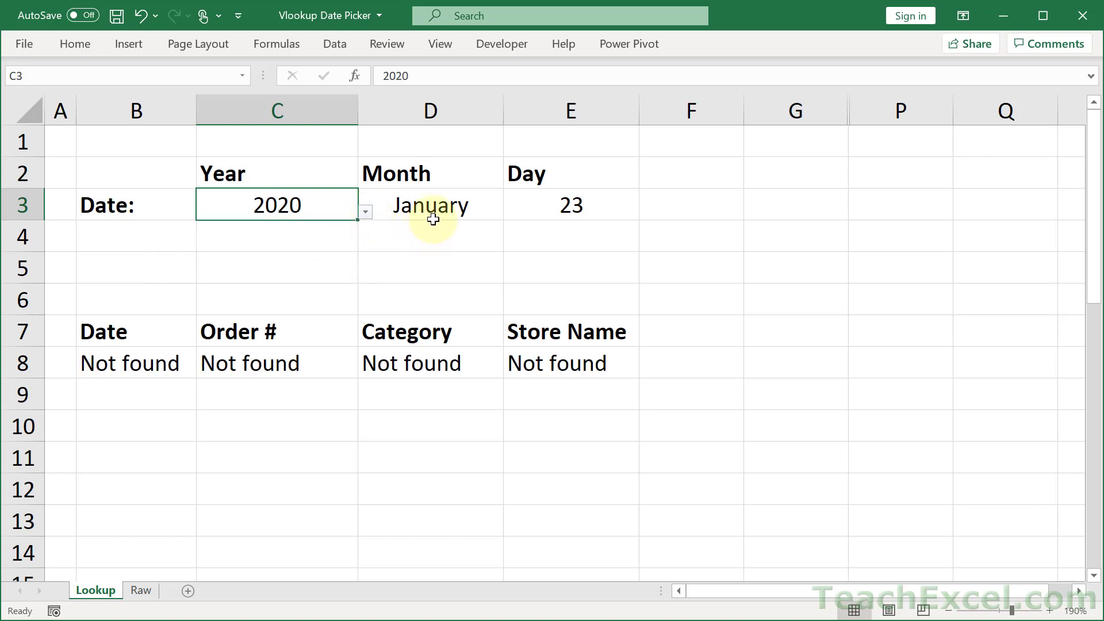
pyautogui.click(437, 212)
pyautogui.click(510, 211)
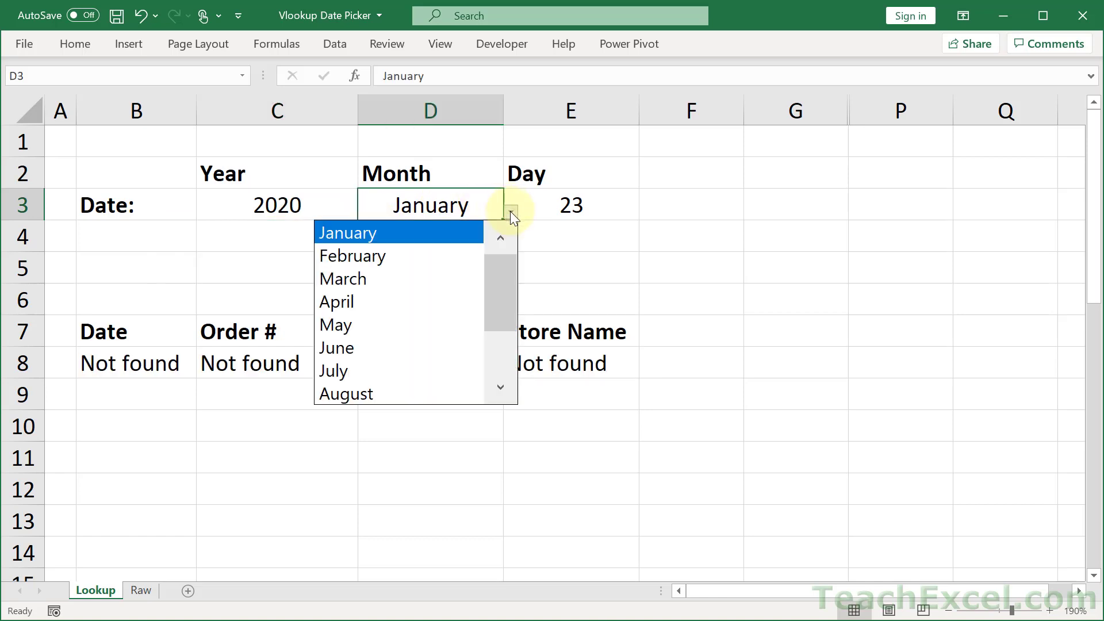
pyautogui.click(421, 278)
pyautogui.click(560, 206)
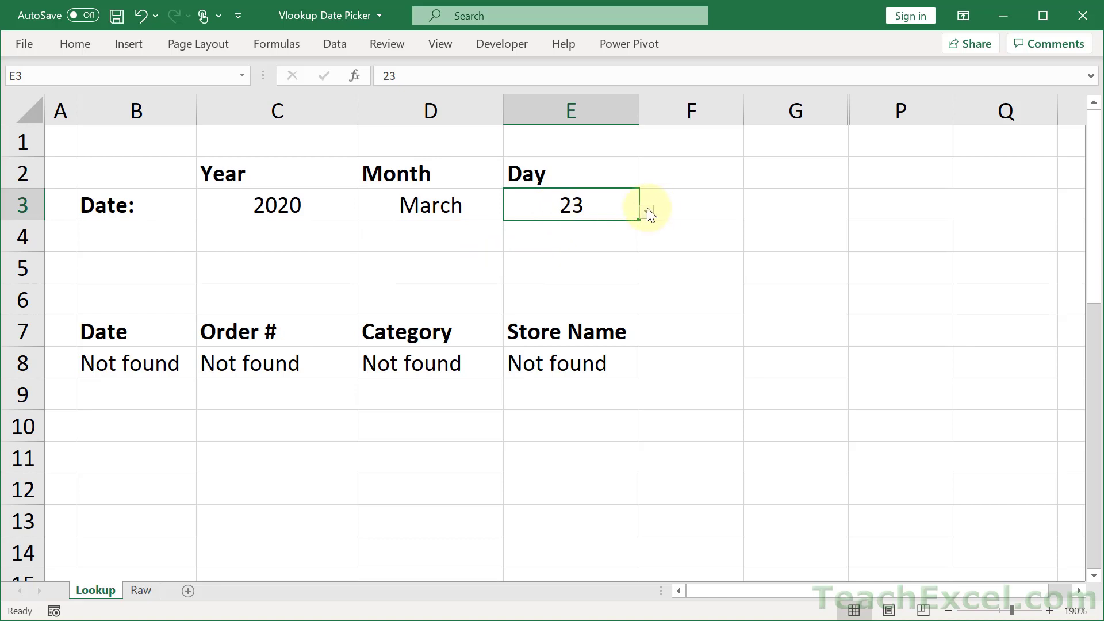
pyautogui.click(647, 212)
pyautogui.click(547, 317)
# Step: Switch the Year dropdown to 2019 and the Month dropdown to January
pyautogui.click(302, 201)
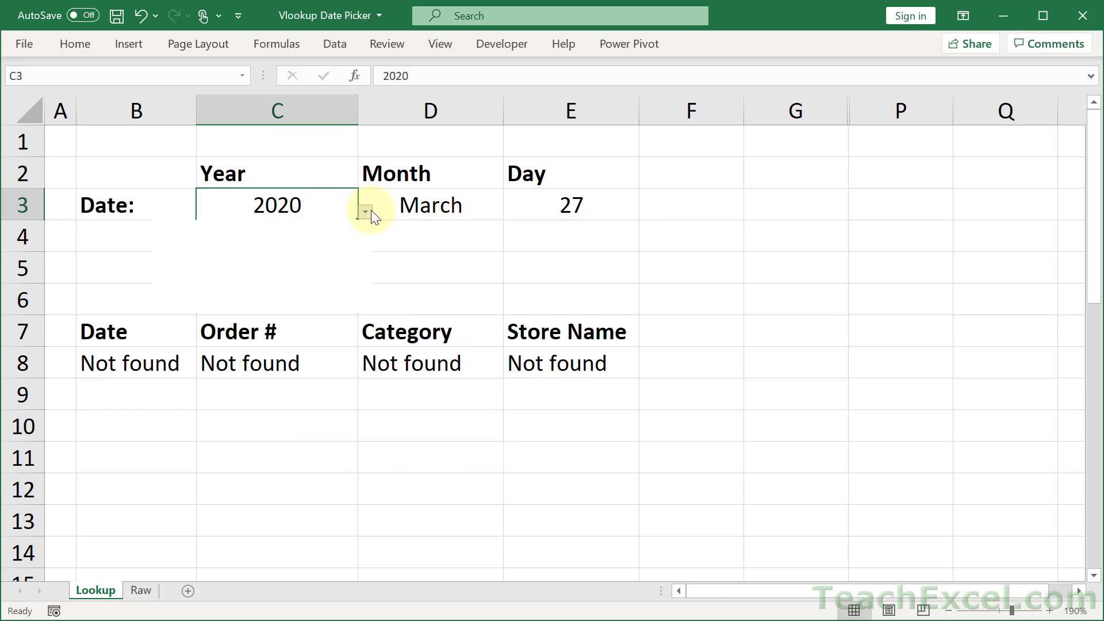
pyautogui.click(368, 211)
pyautogui.click(347, 235)
pyautogui.click(423, 205)
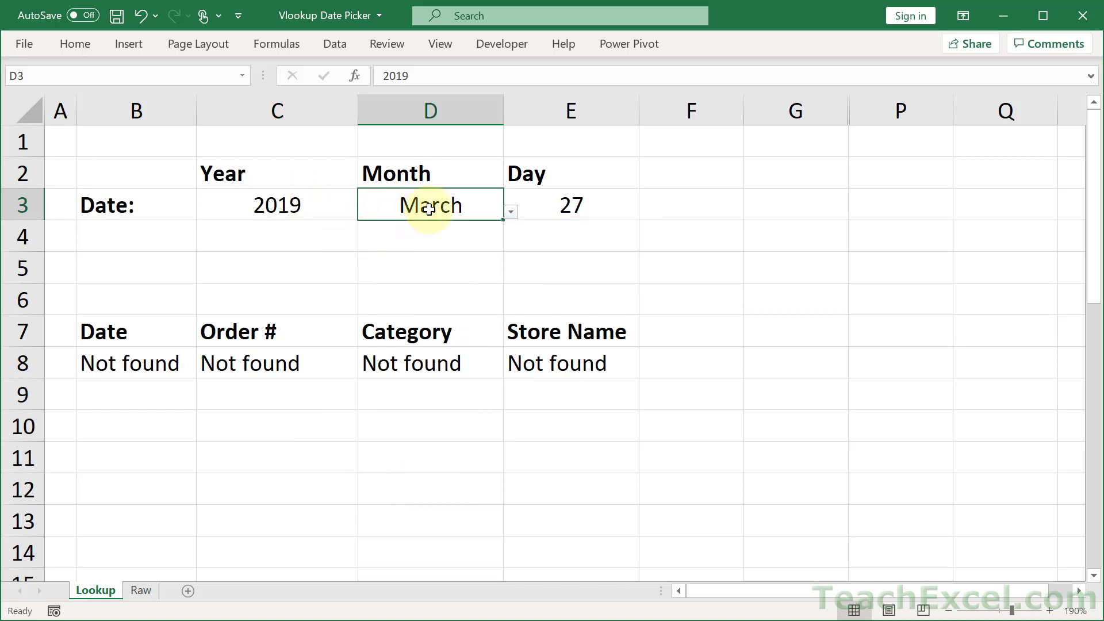
pyautogui.click(509, 212)
pyautogui.click(500, 238)
pyautogui.click(500, 237)
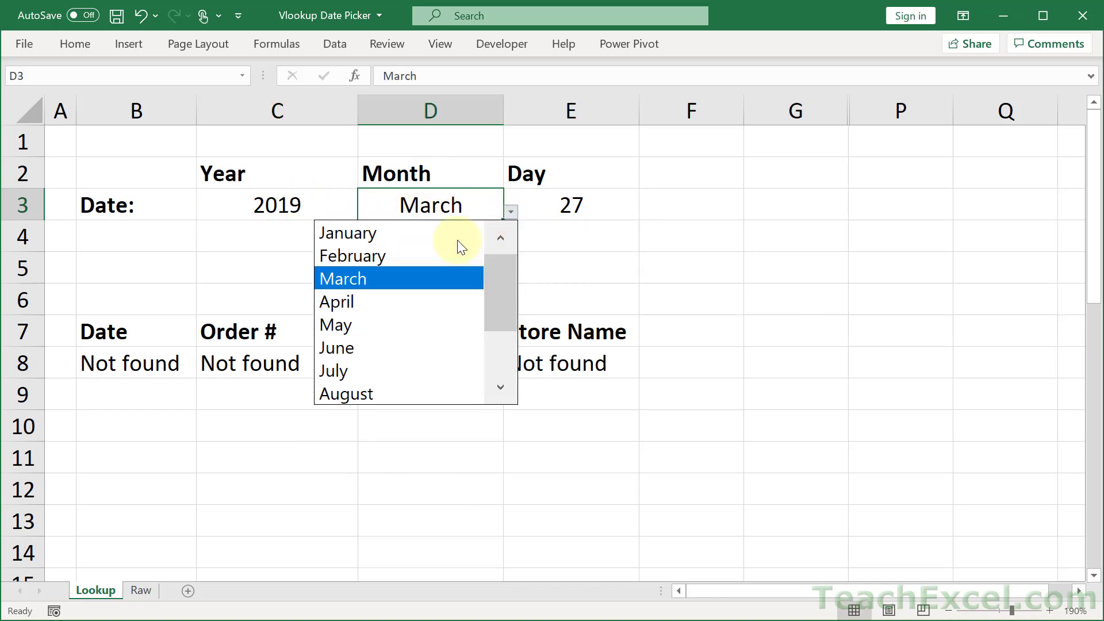
pyautogui.click(420, 237)
# Step: Pick day 21 and re-confirm the Order # formula in C8
pyautogui.click(575, 208)
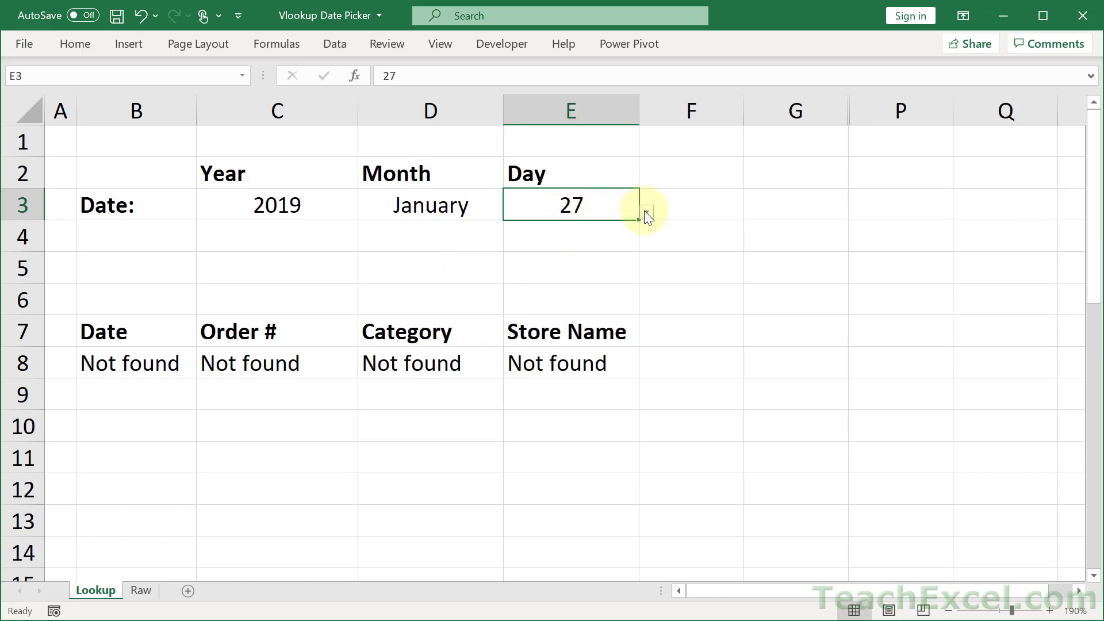
pyautogui.click(644, 211)
pyautogui.click(636, 237)
pyautogui.click(636, 237)
pyautogui.click(572, 257)
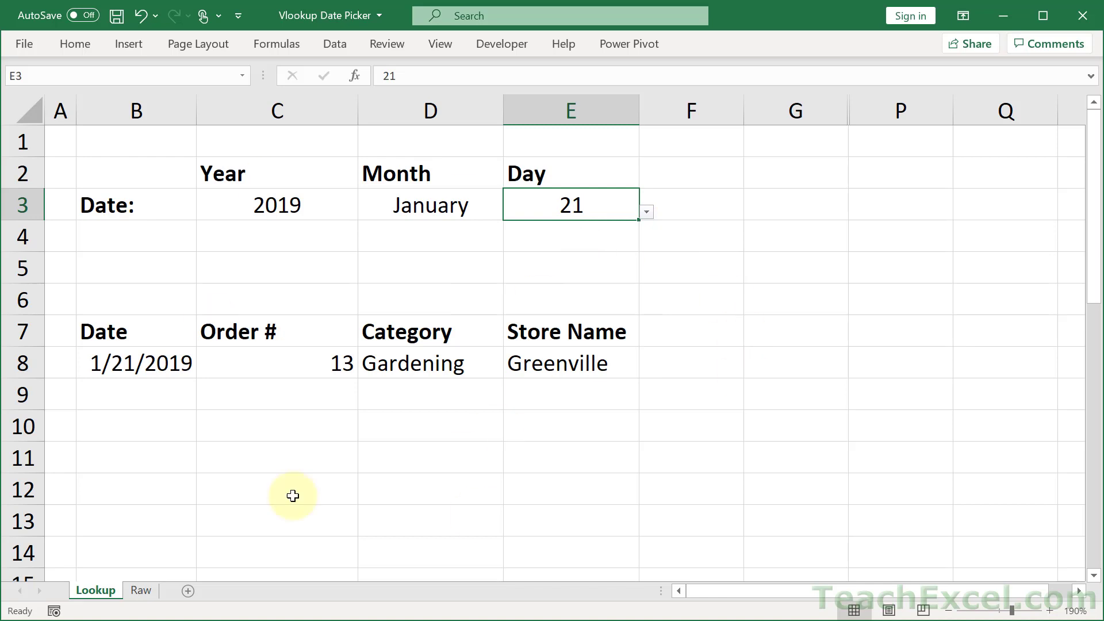
pyautogui.doubleClick(272, 363)
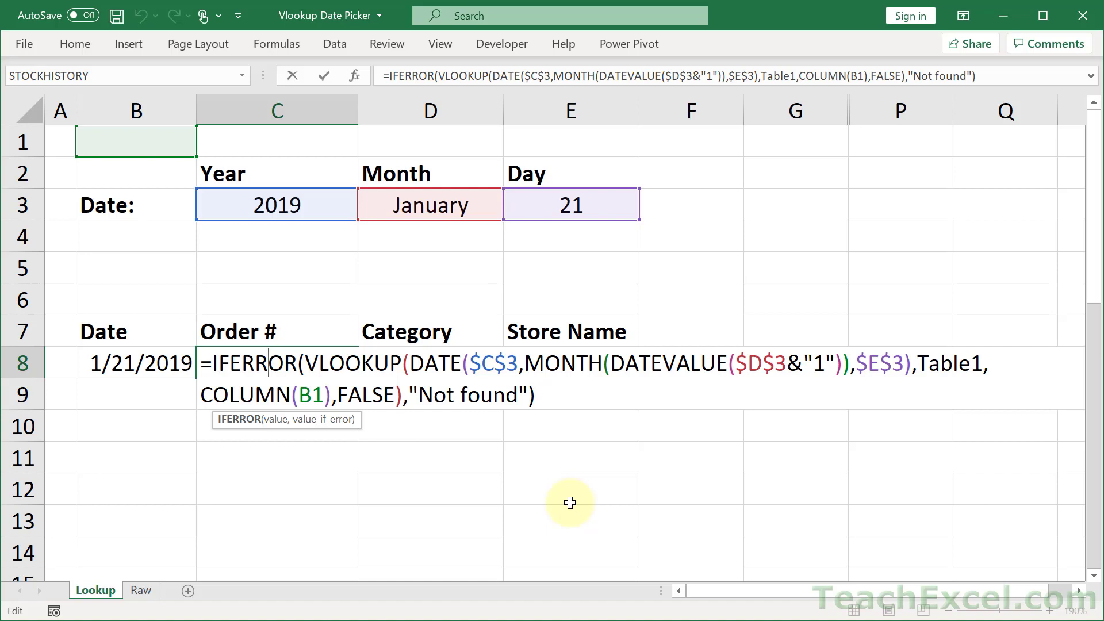
pyautogui.hotkey('ctrl', 'Return')
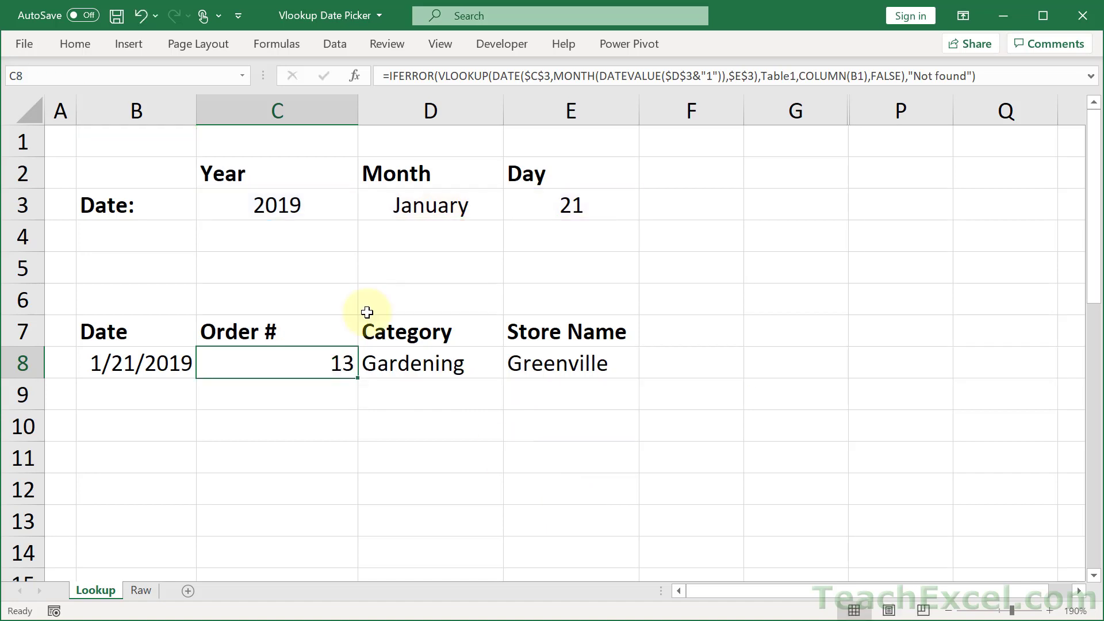
# Step: Browse the year list and January's day list, keeping 2019 and day 21
pyautogui.click(296, 213)
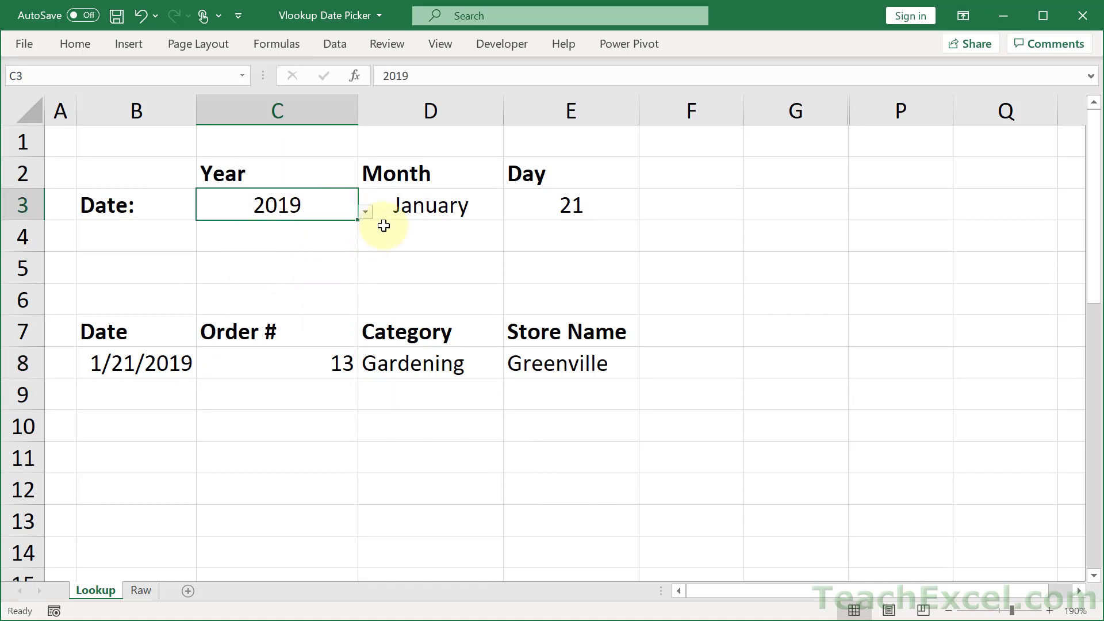
pyautogui.click(364, 212)
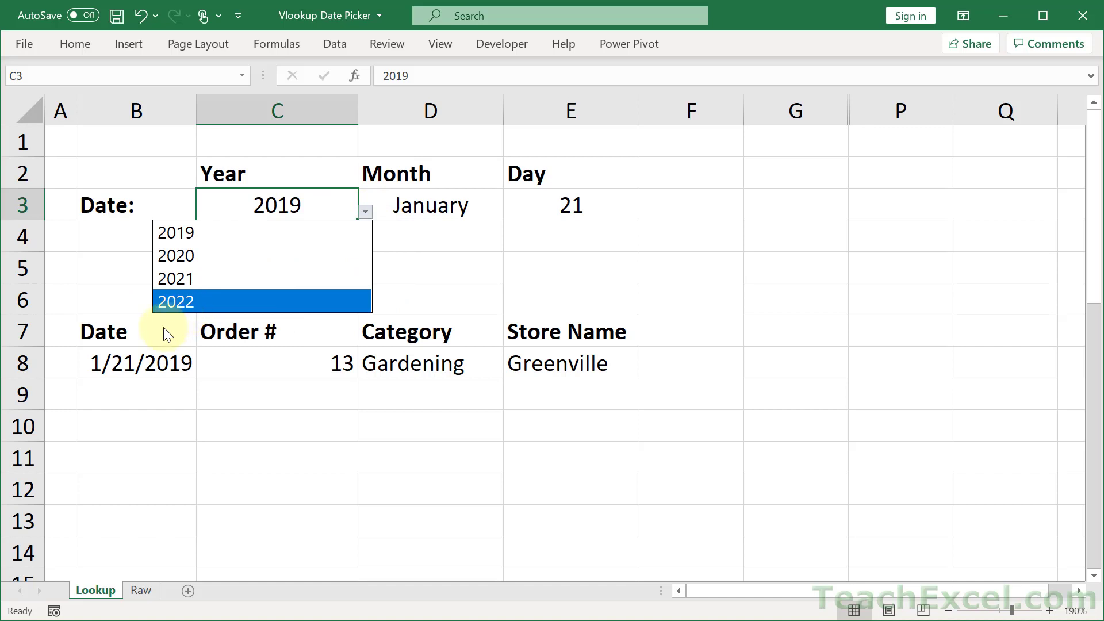
pyautogui.click(295, 209)
pyautogui.click(444, 205)
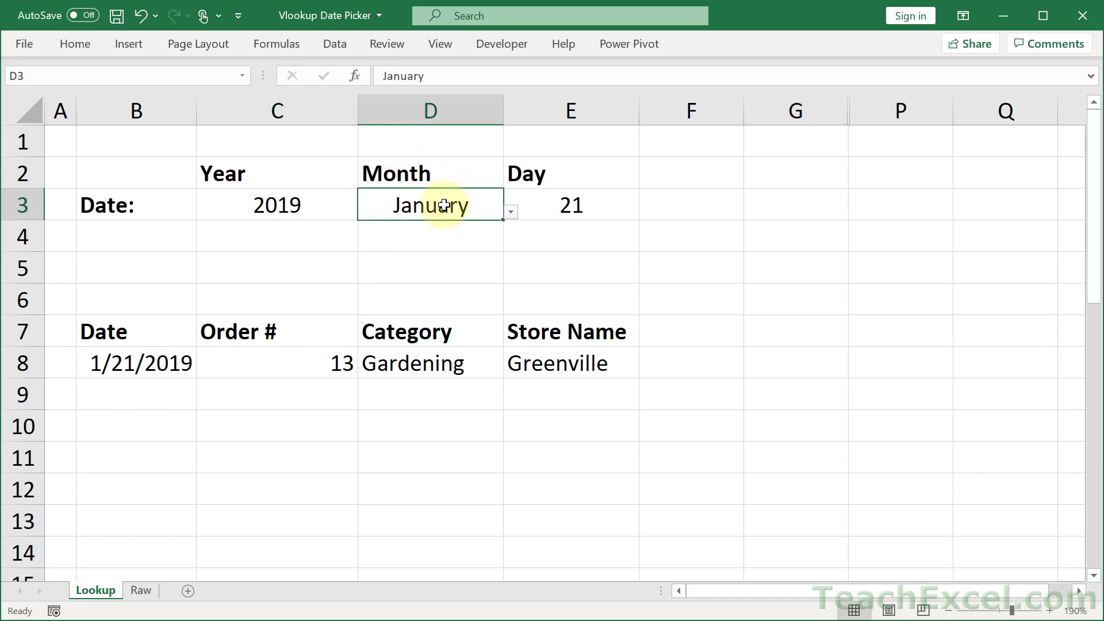
pyautogui.click(582, 205)
pyautogui.click(647, 211)
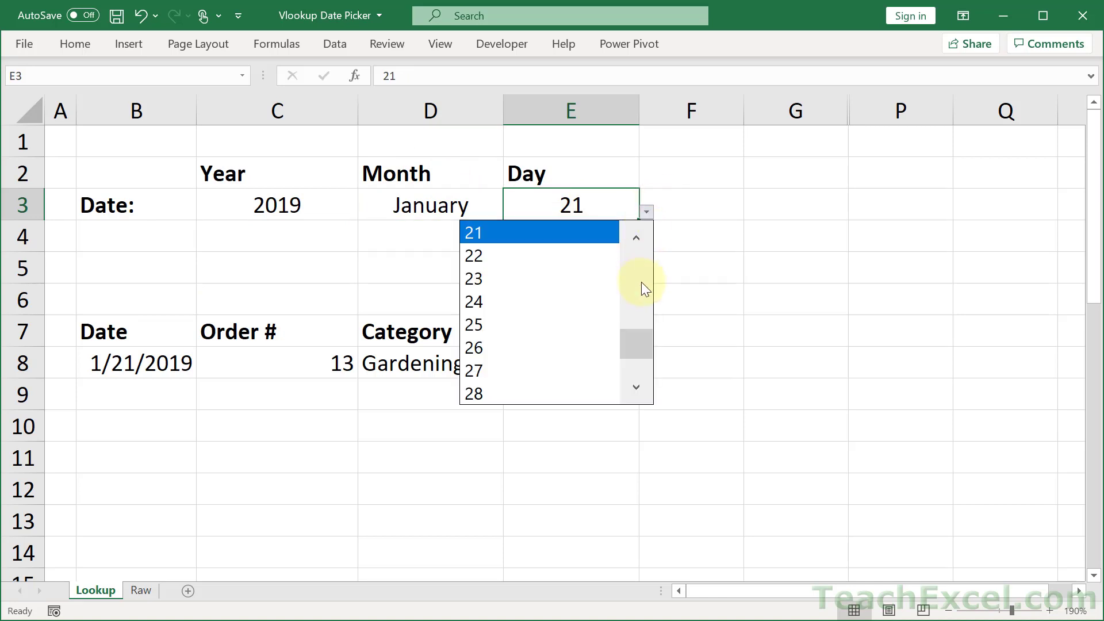
pyautogui.click(635, 398)
pyautogui.click(635, 398)
pyautogui.click(635, 398)
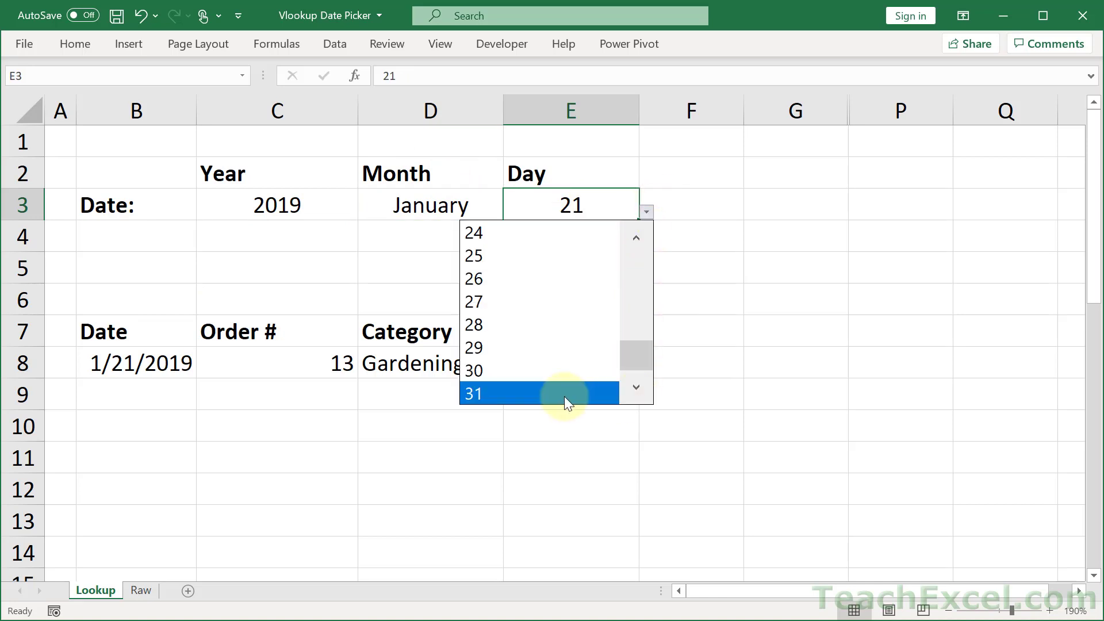
pyautogui.click(435, 198)
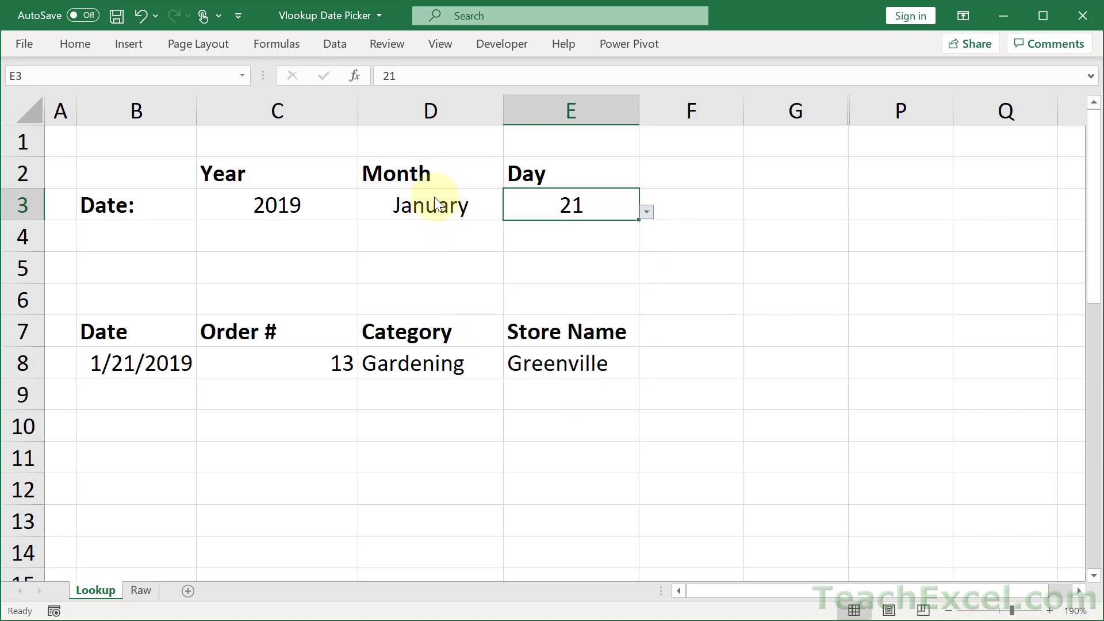
# Step: Change the month to February and check the days offered for February 2019
pyautogui.click(437, 201)
pyautogui.click(511, 212)
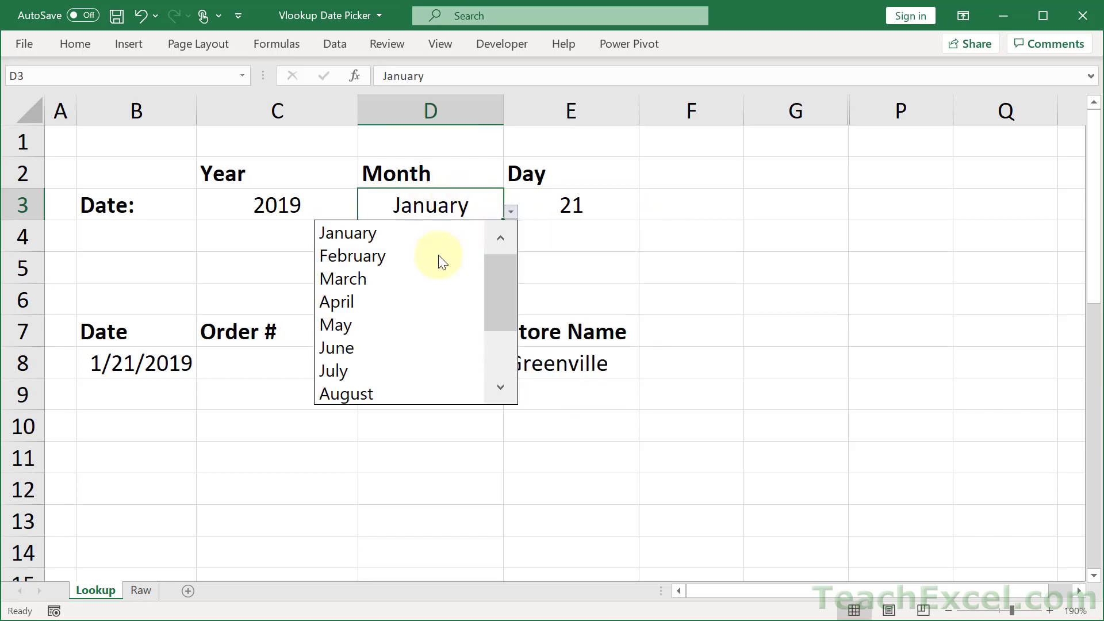
pyautogui.click(412, 260)
pyautogui.click(581, 209)
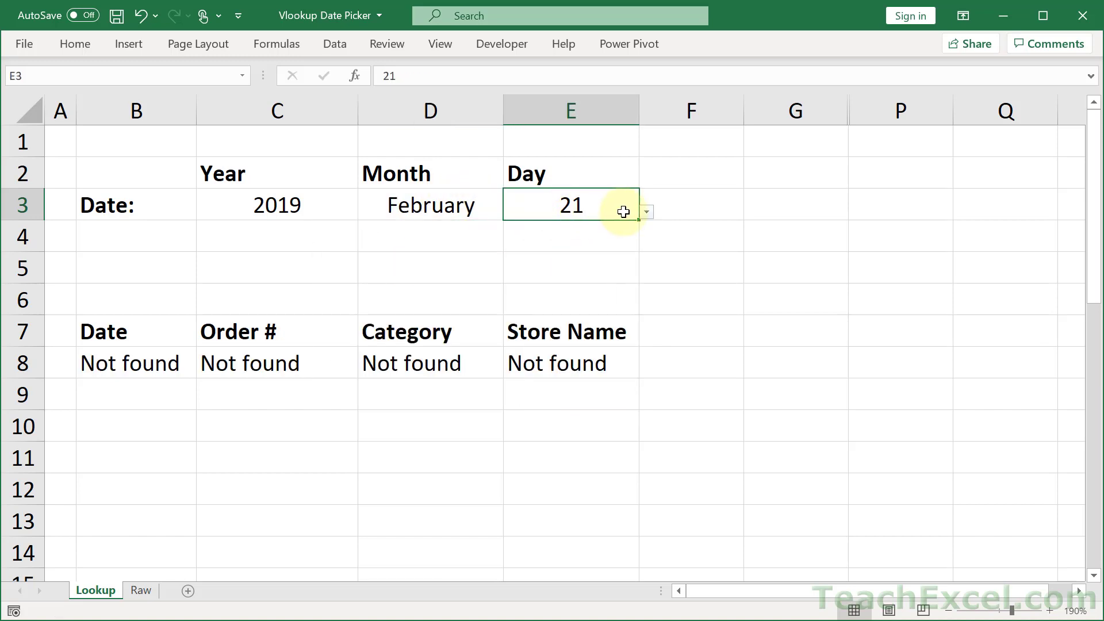
pyautogui.click(647, 212)
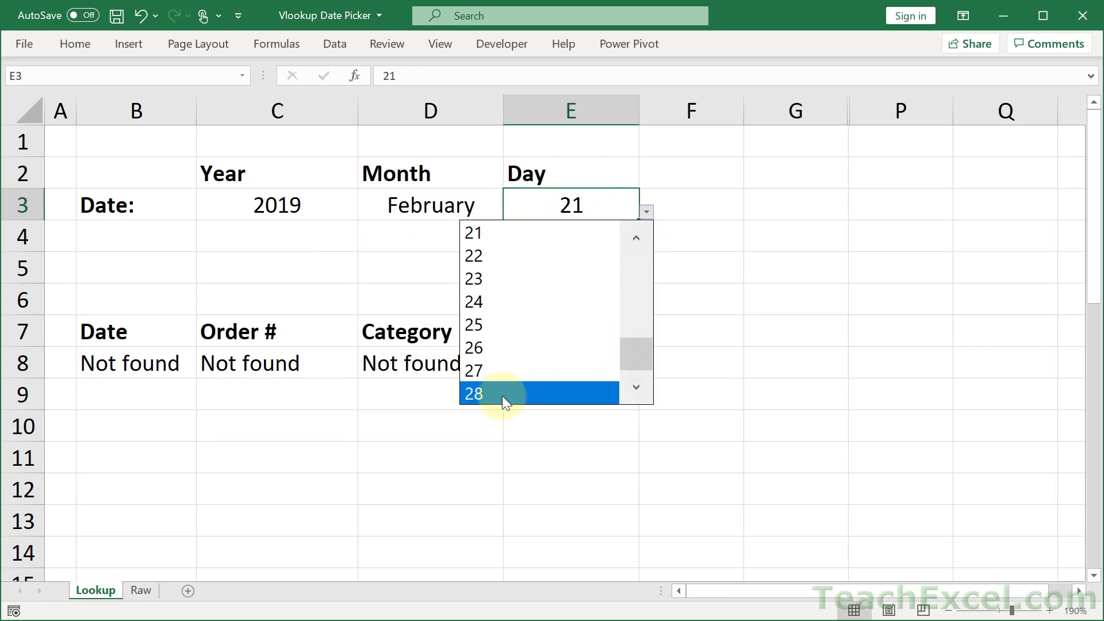
pyautogui.click(313, 205)
# Step: Change the year to 2020 and check the days offered for February 2020
pyautogui.click(331, 205)
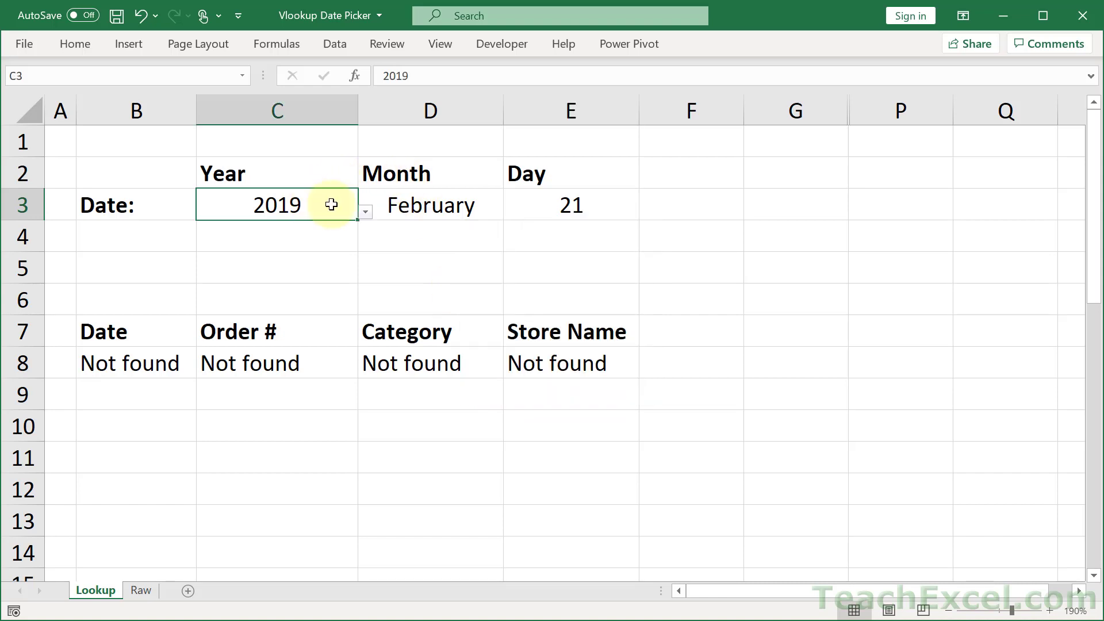
pyautogui.click(365, 212)
pyautogui.click(365, 212)
pyautogui.click(562, 206)
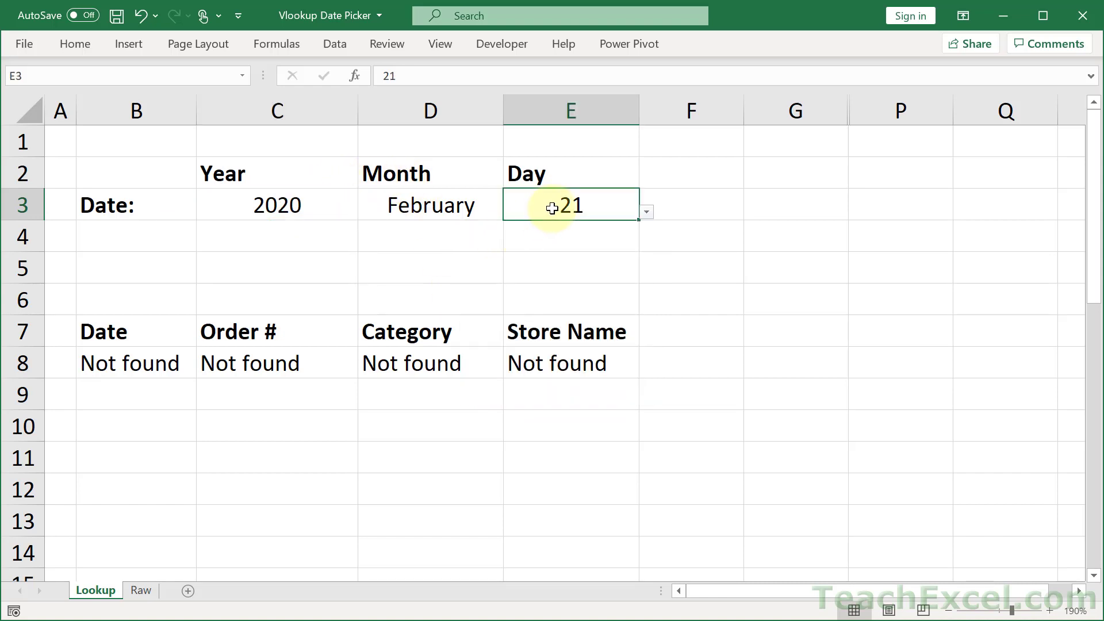
pyautogui.click(646, 211)
pyautogui.click(636, 387)
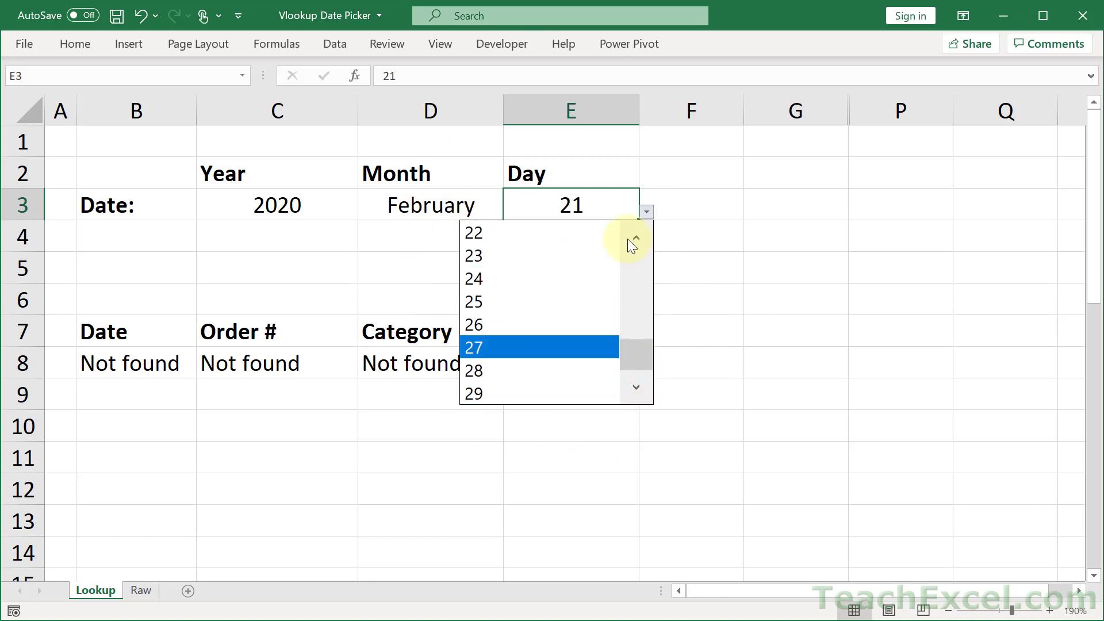
pyautogui.click(551, 205)
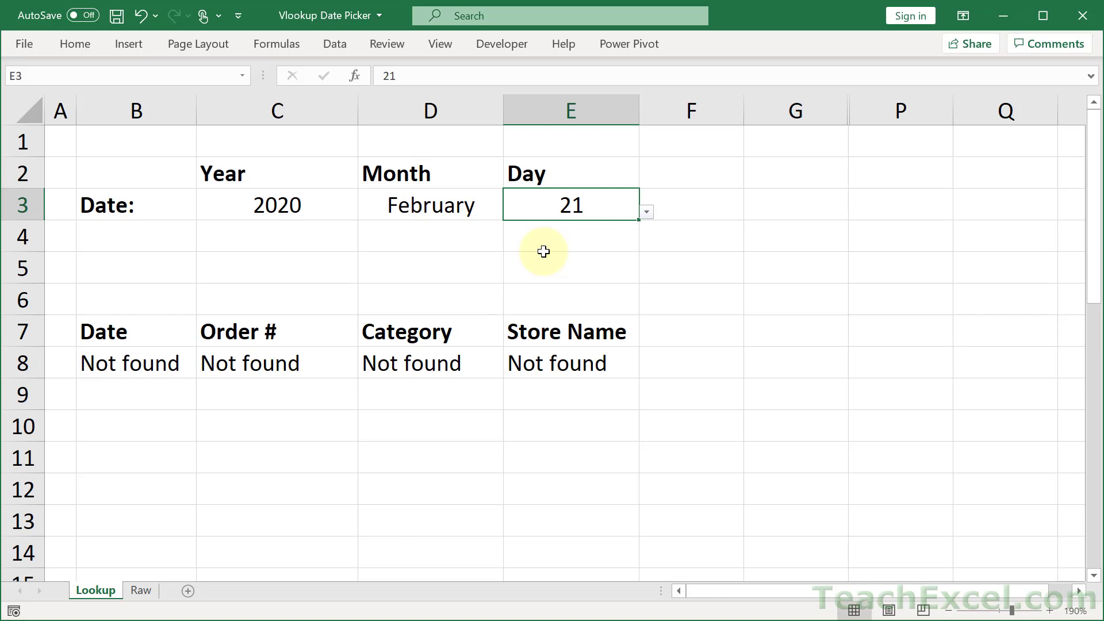
# Step: Zoom to 170%, unhide columns H to O, and scroll left
pyautogui.click(948, 610)
pyautogui.click(948, 611)
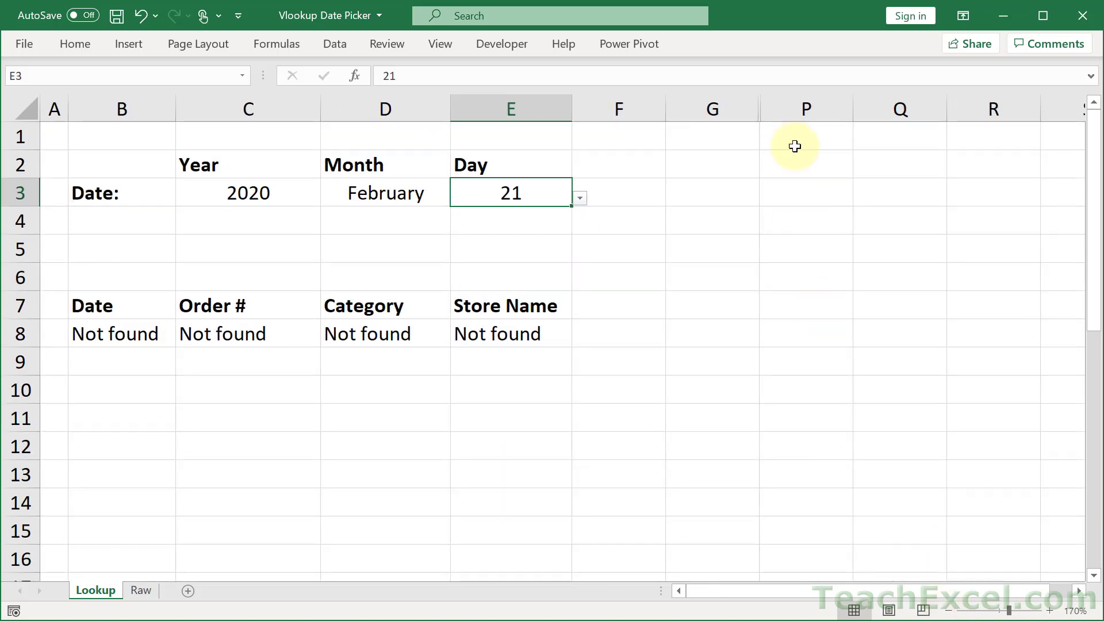
pyautogui.moveTo(806, 108); pyautogui.dragTo(721, 102)
pyautogui.rightClick(721, 102)
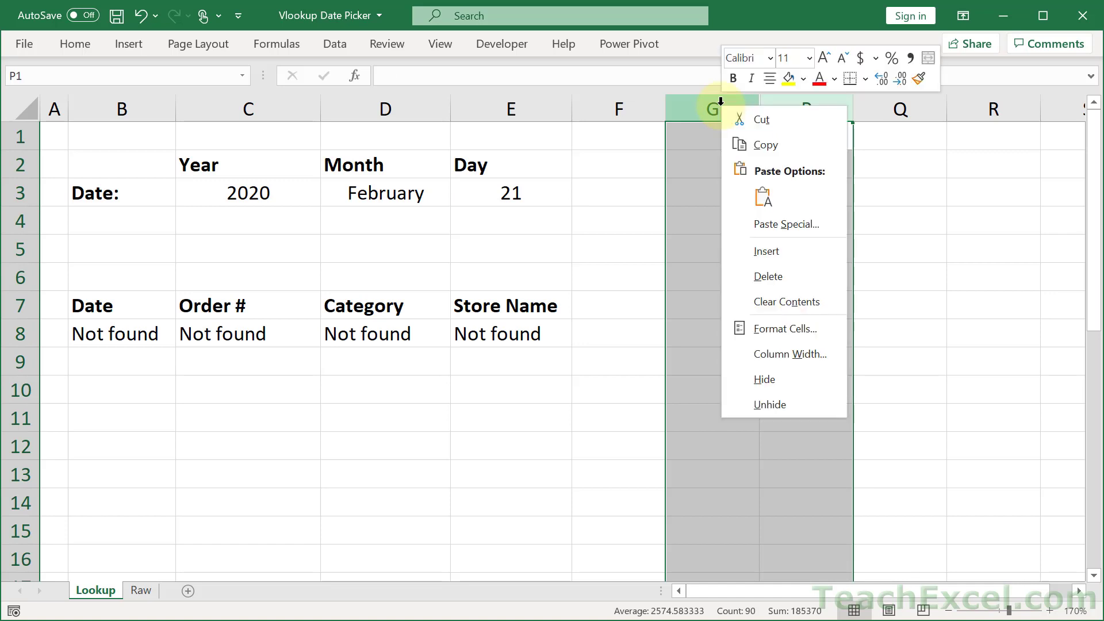
pyautogui.click(783, 404)
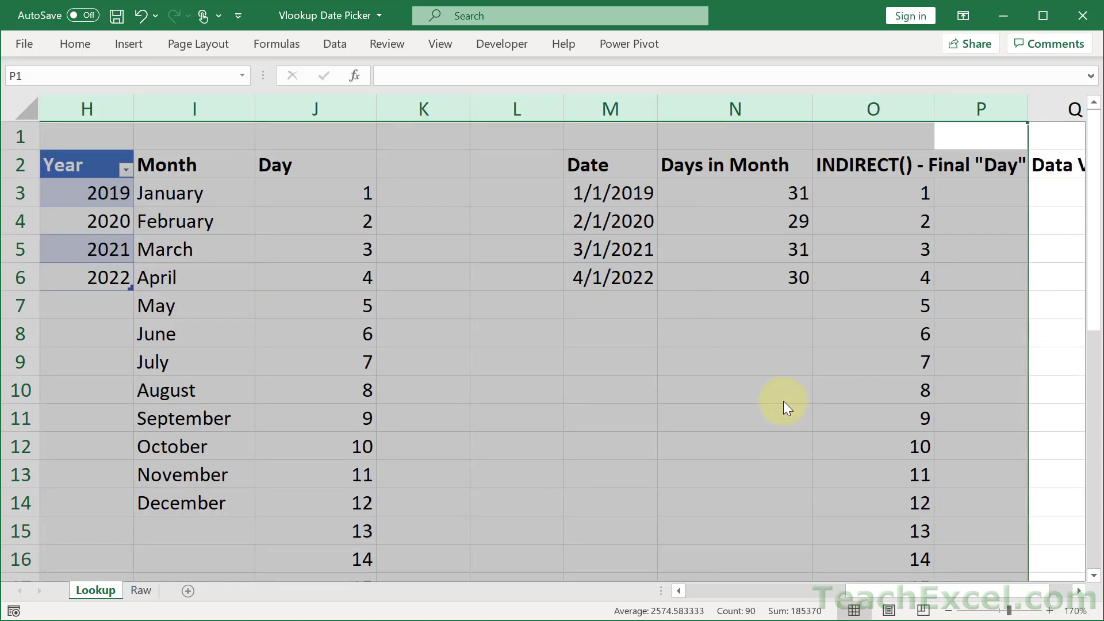
pyautogui.moveTo(902, 592); pyautogui.dragTo(716, 591)
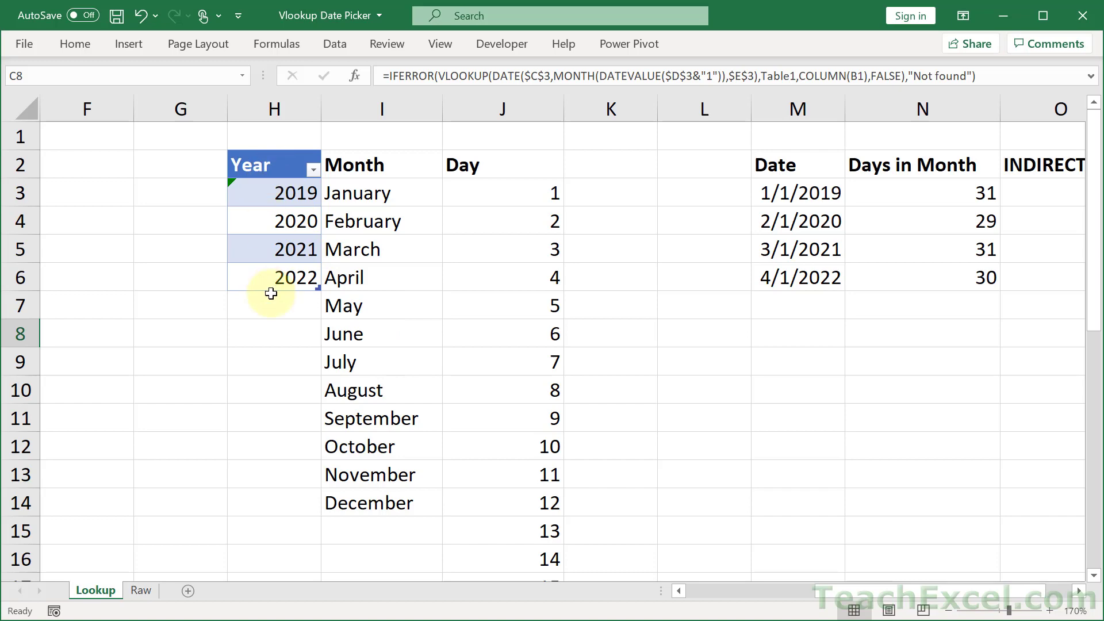
pyautogui.click(678, 588)
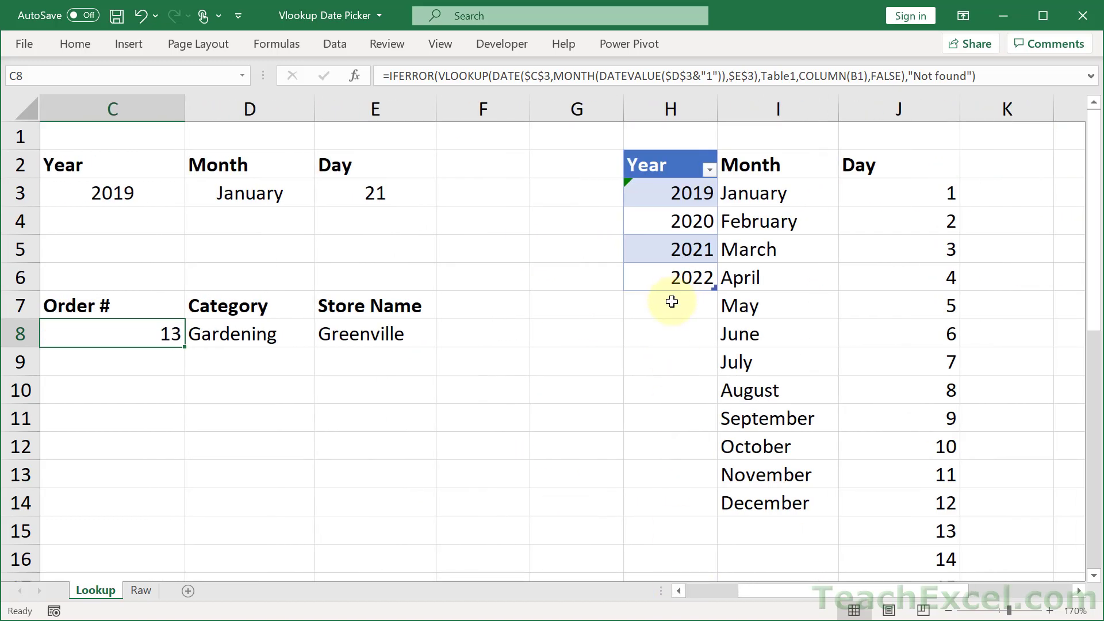
pyautogui.click(671, 301)
pyautogui.write('2023')
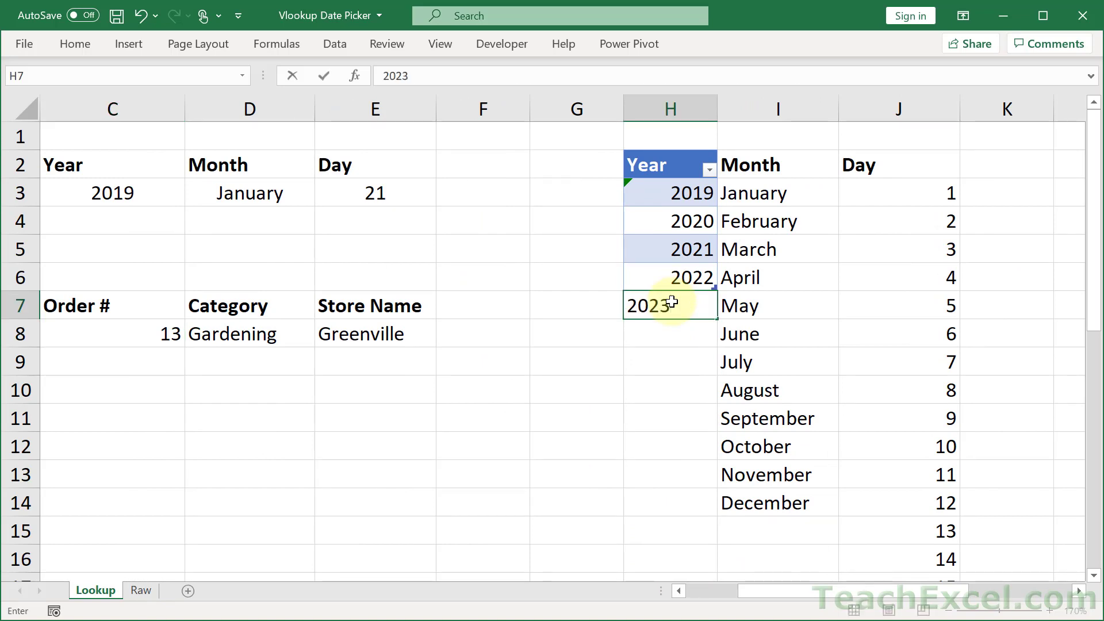
pyautogui.press('Return')
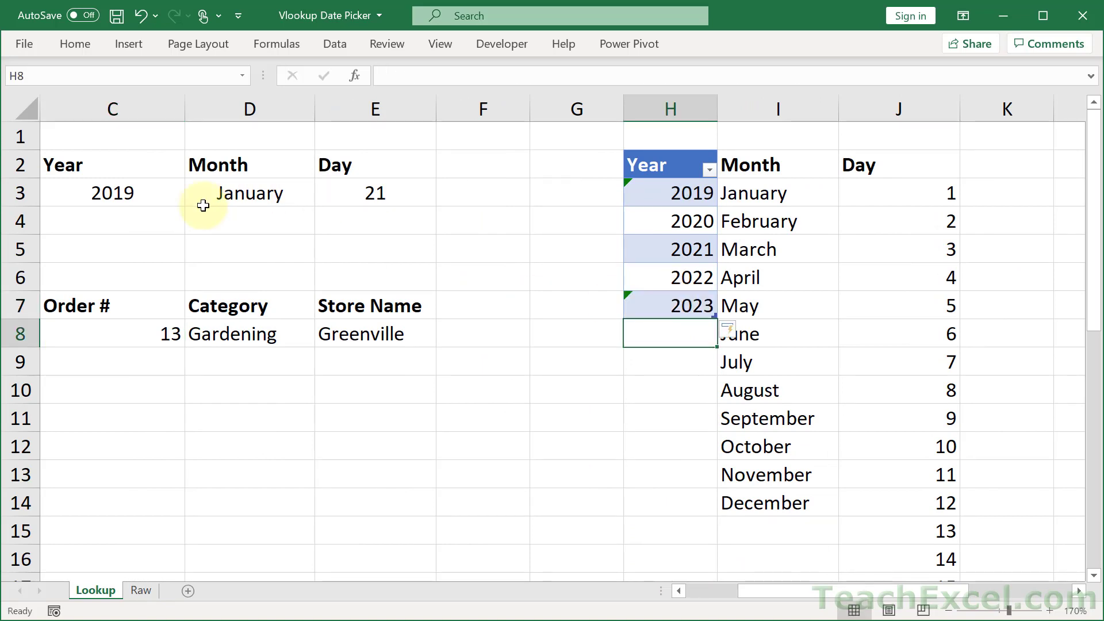
pyautogui.click(164, 197)
pyautogui.click(192, 198)
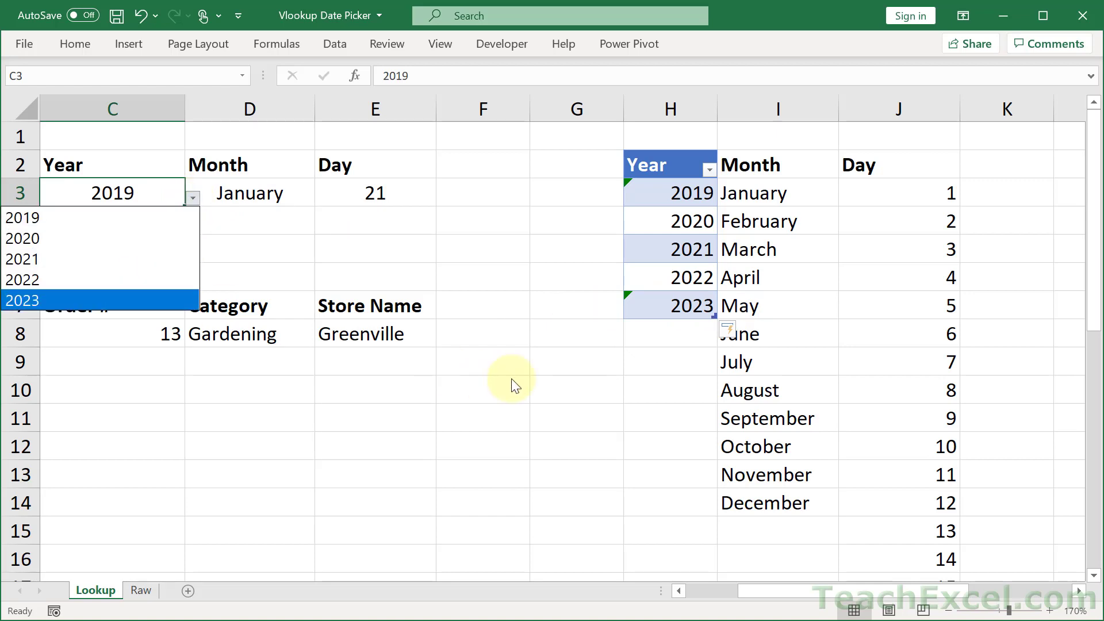
pyautogui.press('Escape')
pyautogui.hotkey('ctrl', 'z')
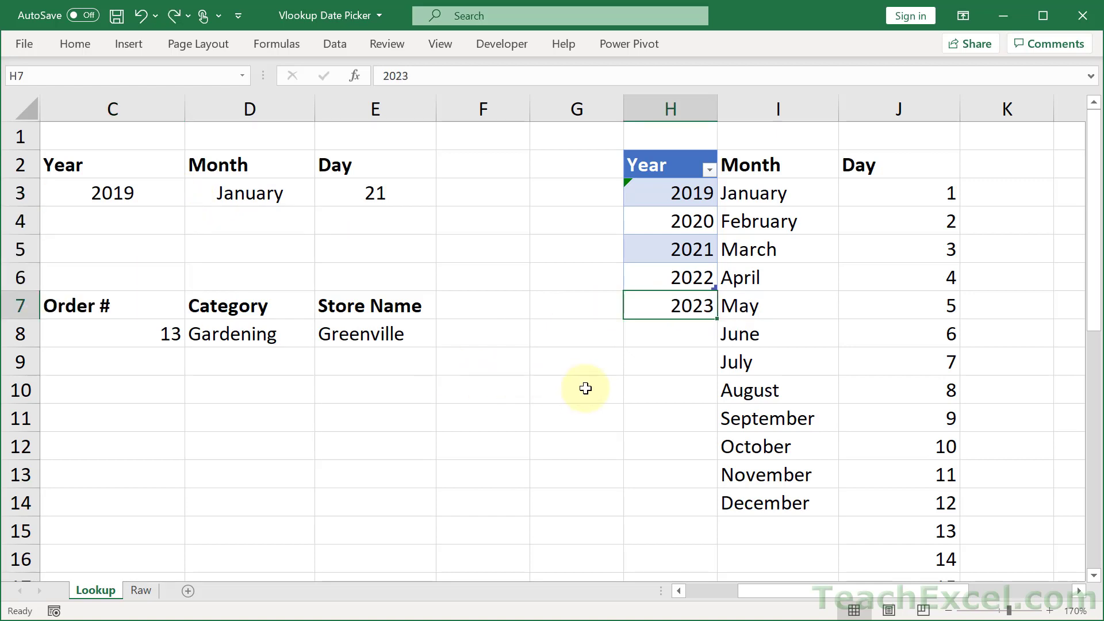
pyautogui.hotkey('ctrl', 'z')
pyautogui.click(569, 308)
pyautogui.press('Down')
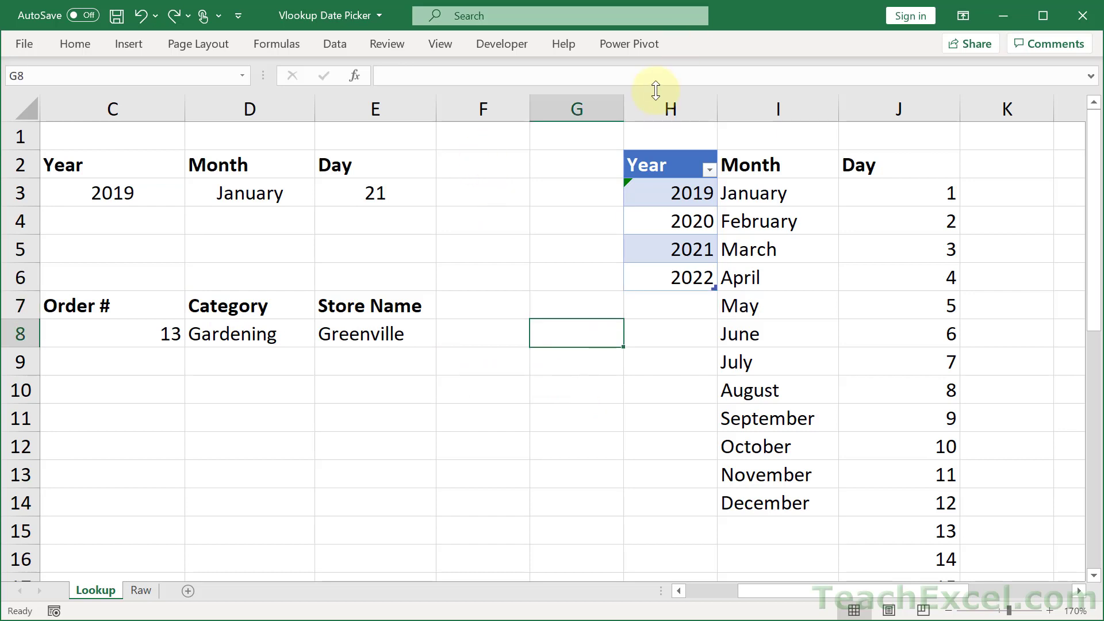
# Step: Insert a blank column before the Year table and add a bold 'Year' heading in G2
pyautogui.rightClick(655, 97)
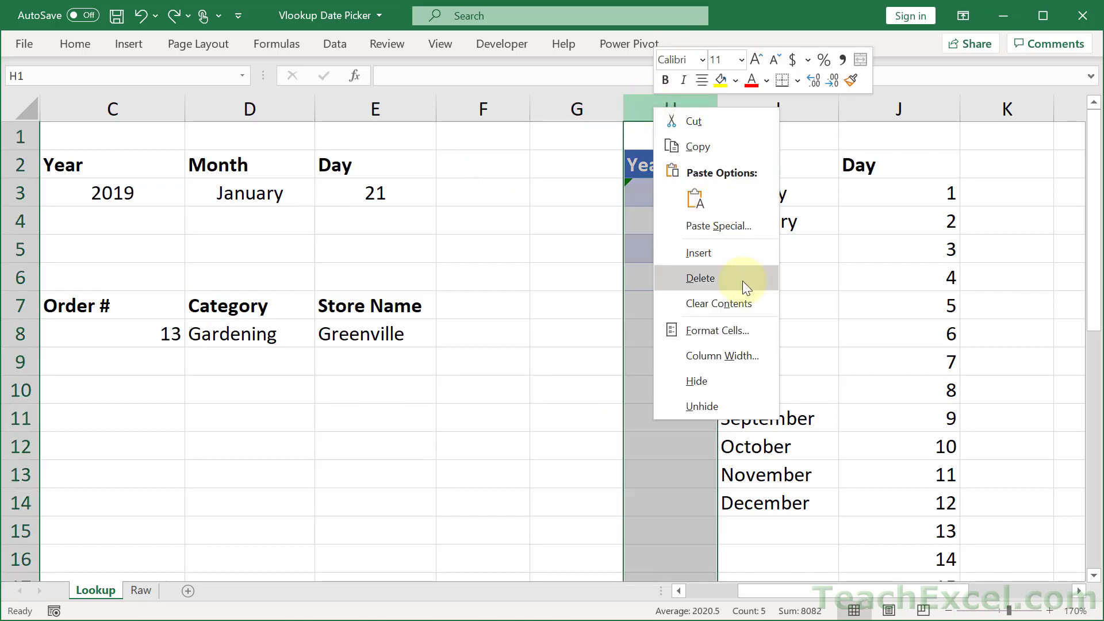
pyautogui.click(699, 246)
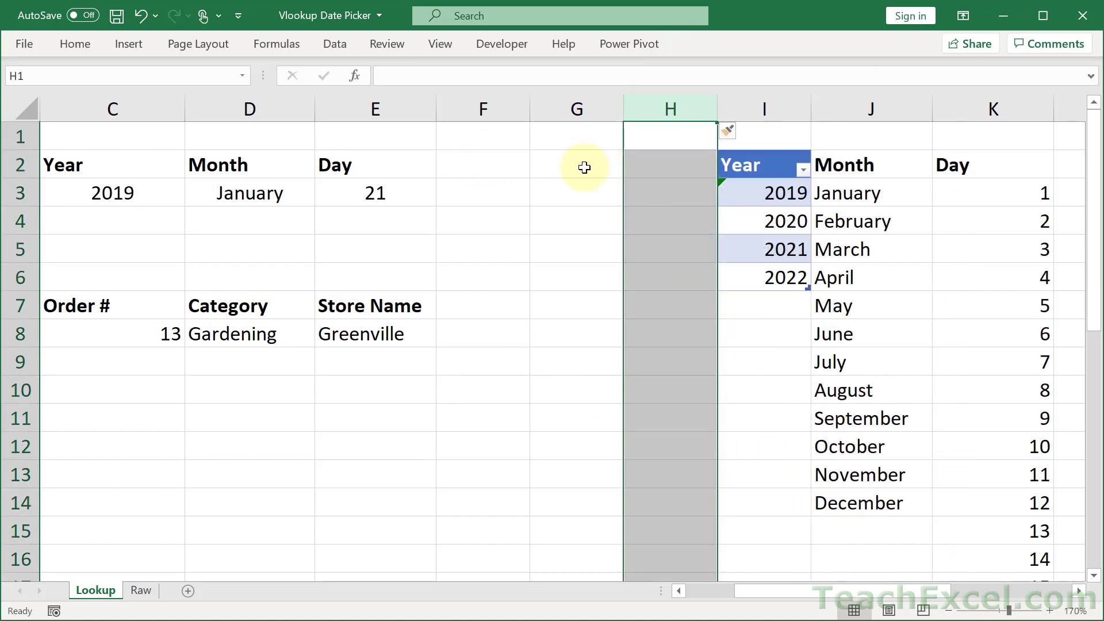
pyautogui.click(584, 167)
pyautogui.write('Year')
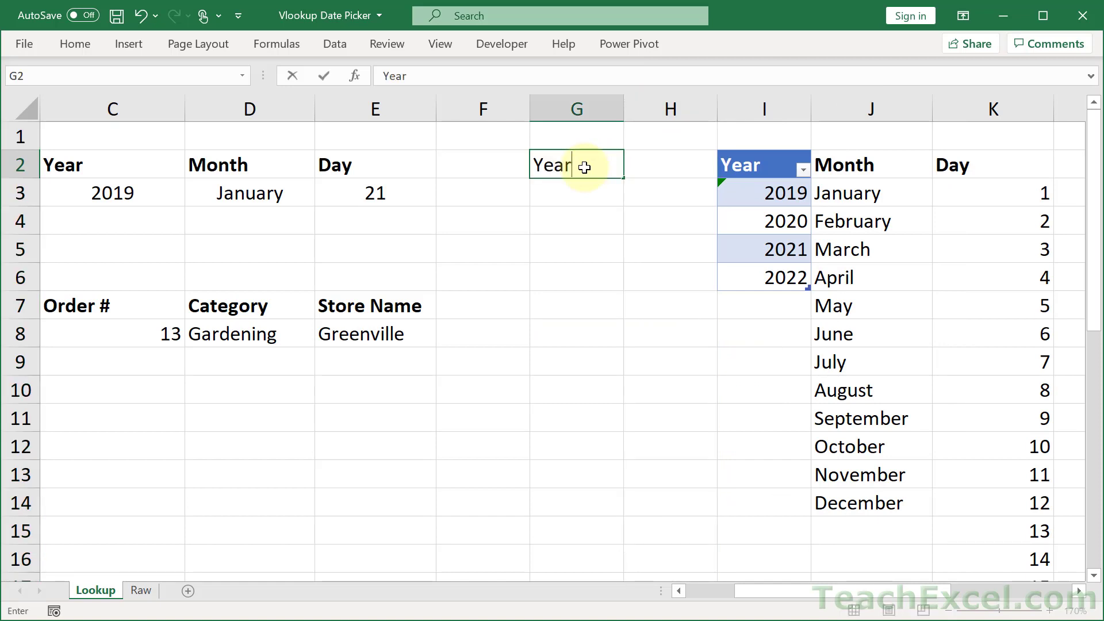
pyautogui.hotkey('ctrl', 'b')
pyautogui.press('Return')
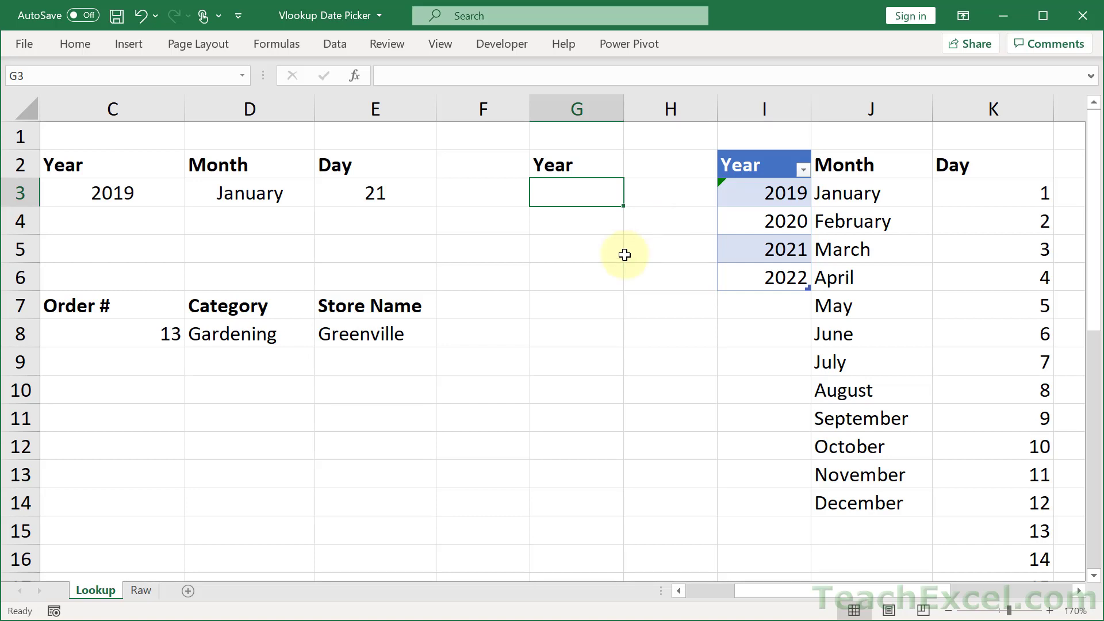
# Step: Enter =YEAR(TODAY()) in G3, giving 2021
pyautogui.write('=year')
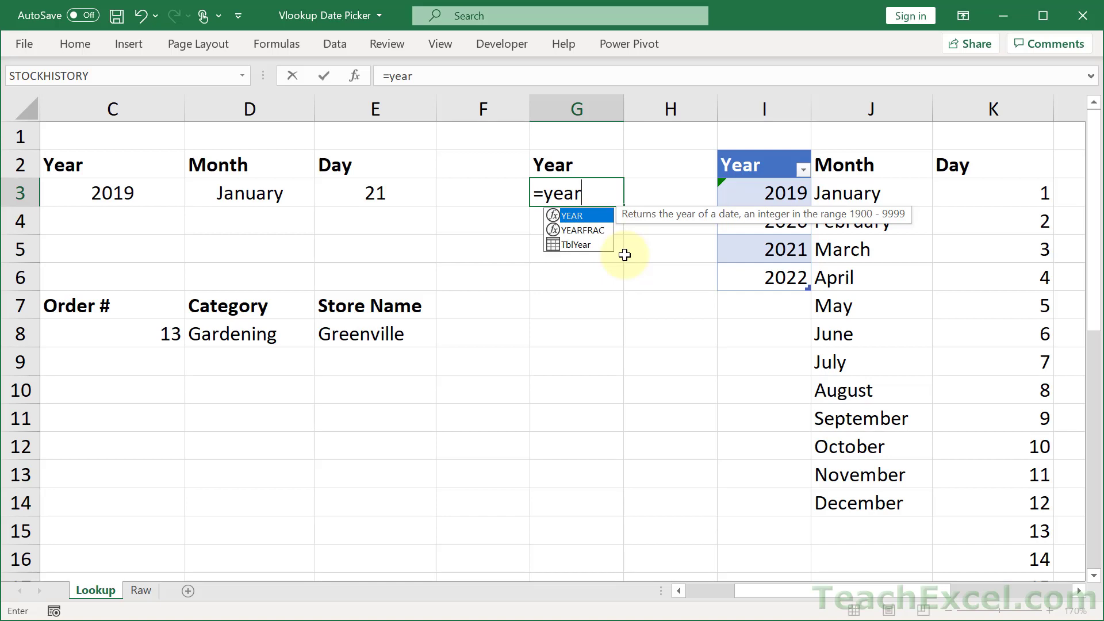
pyautogui.press('Tab')
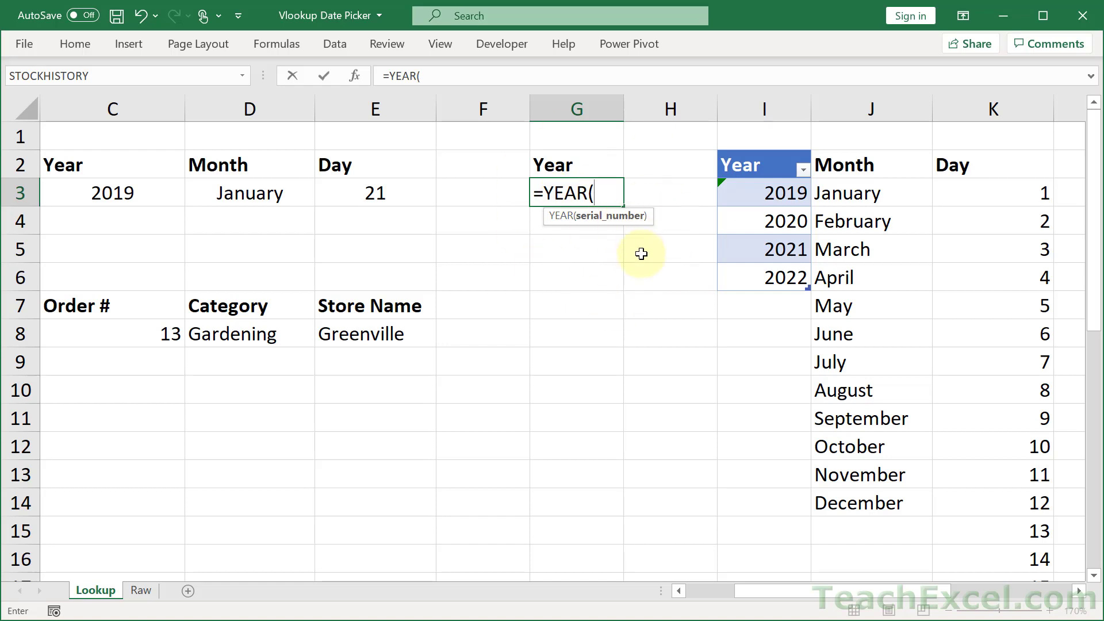
pyautogui.write('today')
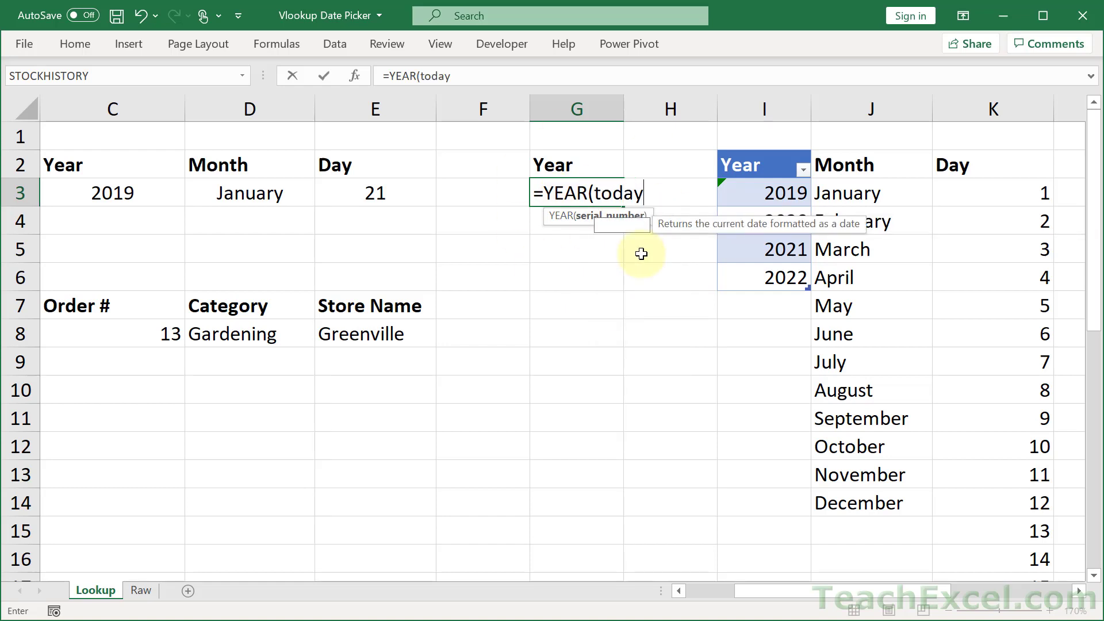
pyautogui.press('Tab')
pyautogui.write('))')
pyautogui.press('Return')
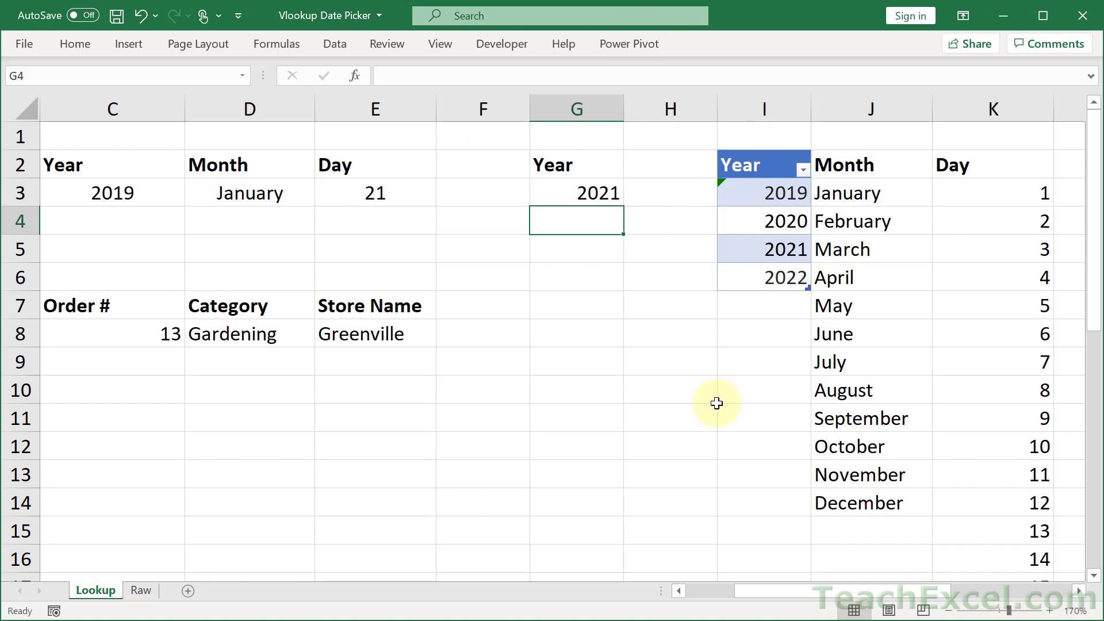
# Step: Change G3 to =YEAR(NOW())-2 so it shows 2019
pyautogui.doubleClick(558, 196)
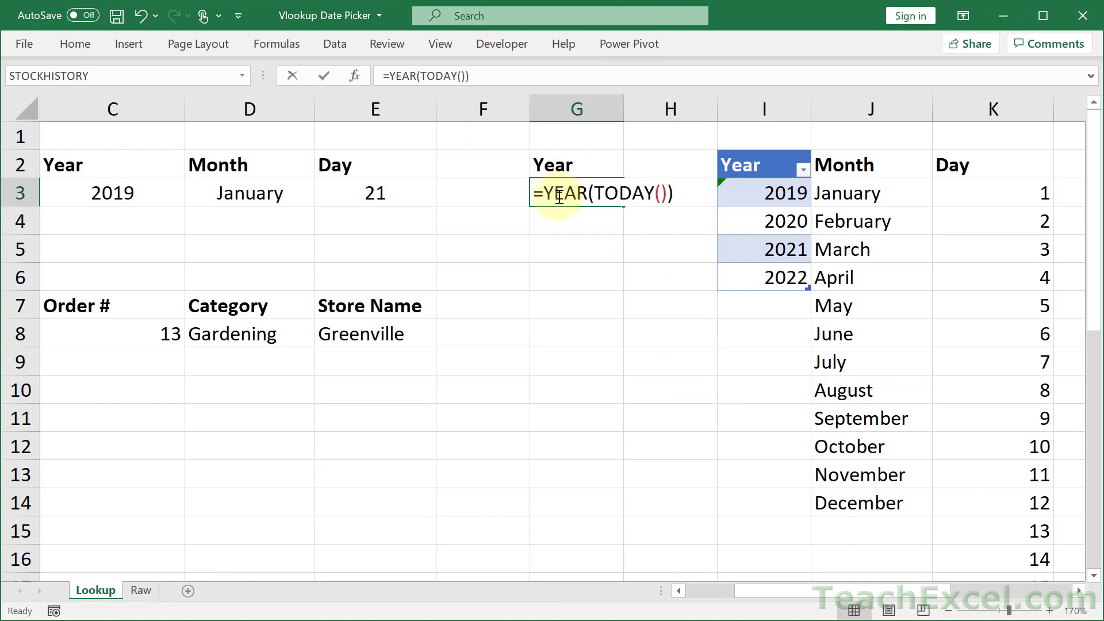
pyautogui.doubleClick(621, 194)
pyautogui.write('now')
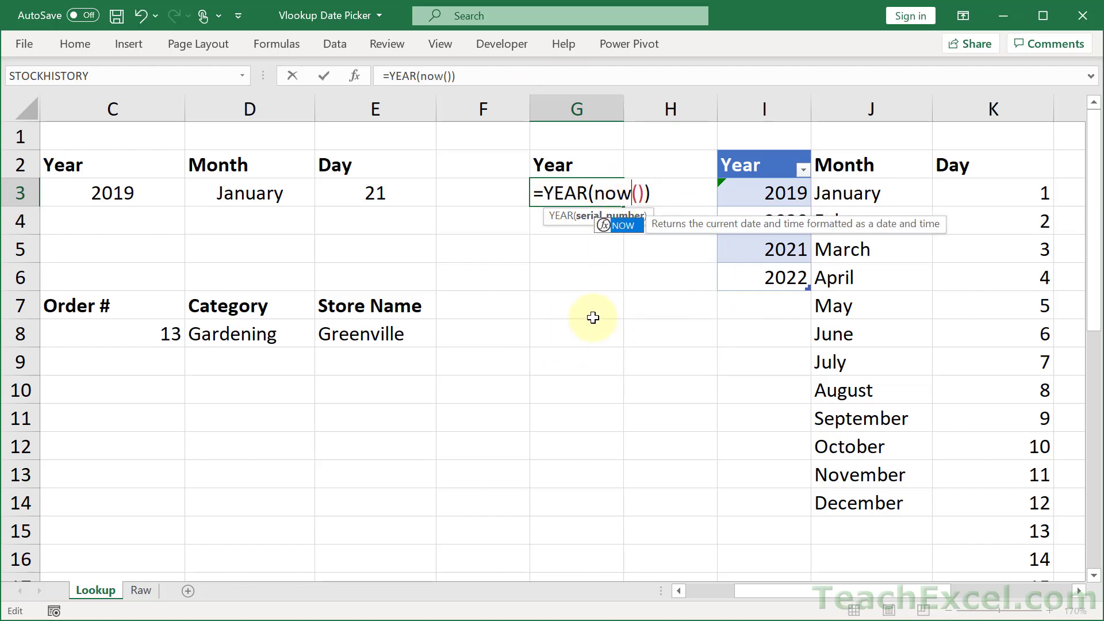
pyautogui.press('Return')
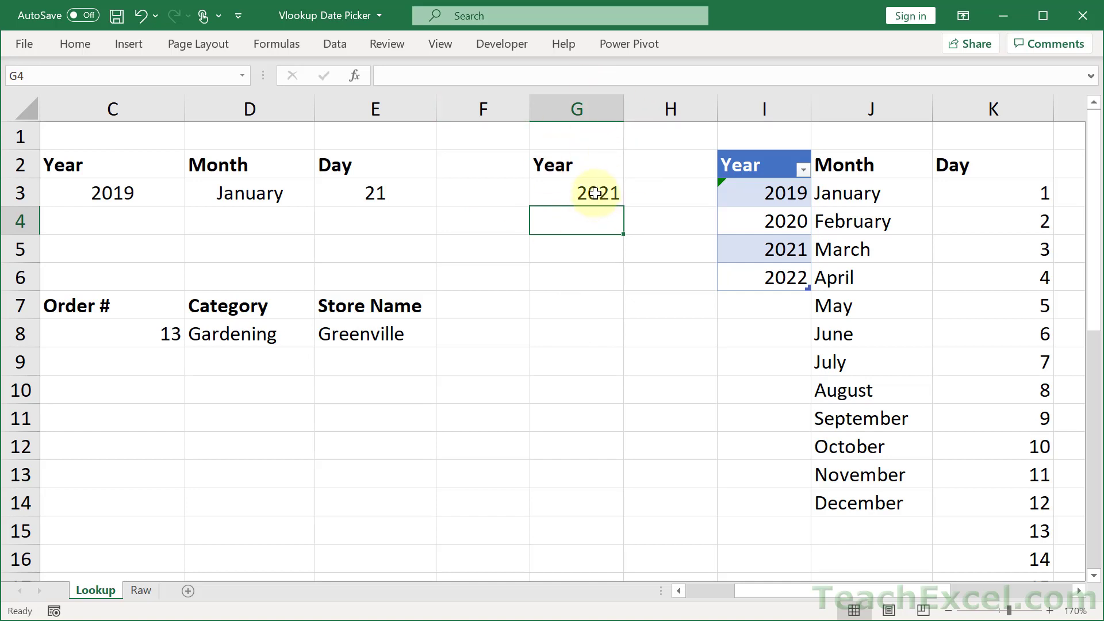
pyautogui.doubleClick(554, 197)
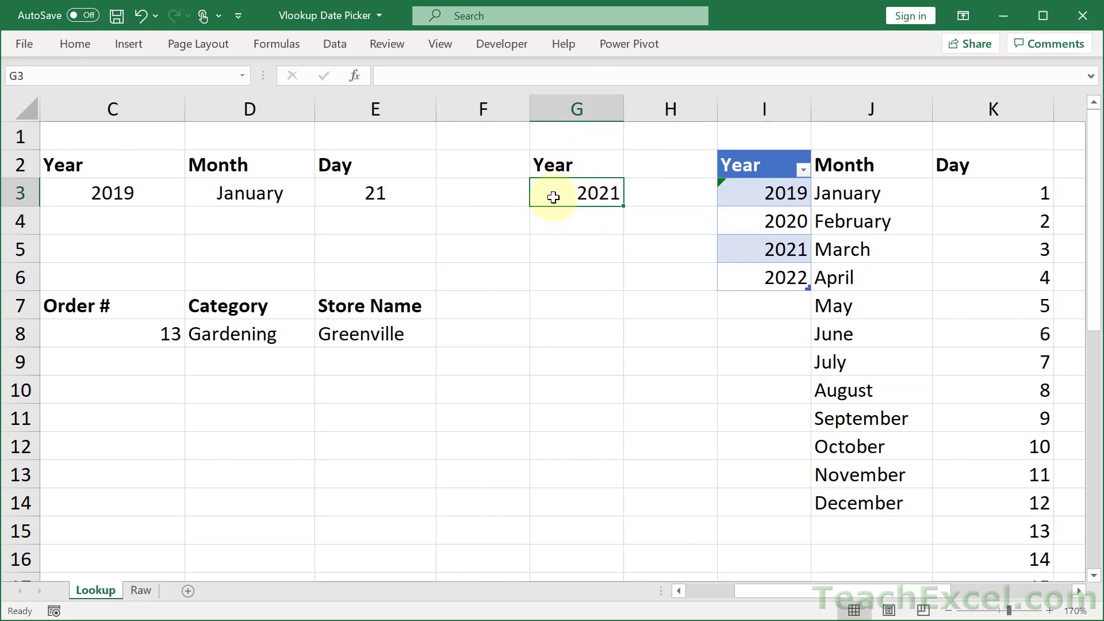
pyautogui.click(672, 187)
pyautogui.write('-2')
pyautogui.press('Return')
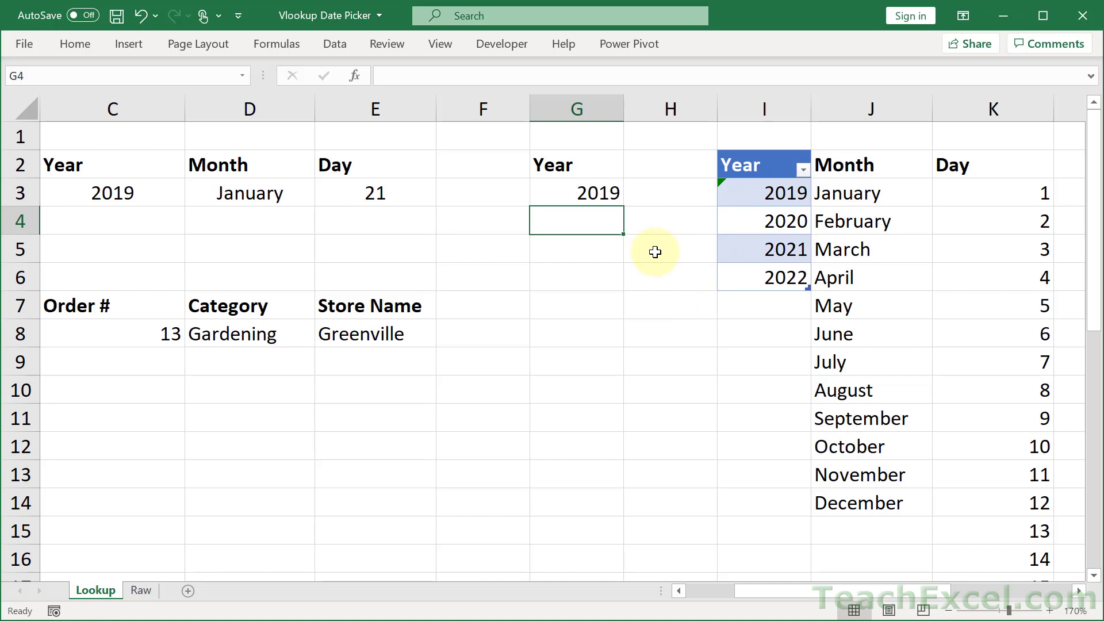
# Step: Add a plus-one formula referencing G3 in G4 and fill it down to G6
pyautogui.write('=')
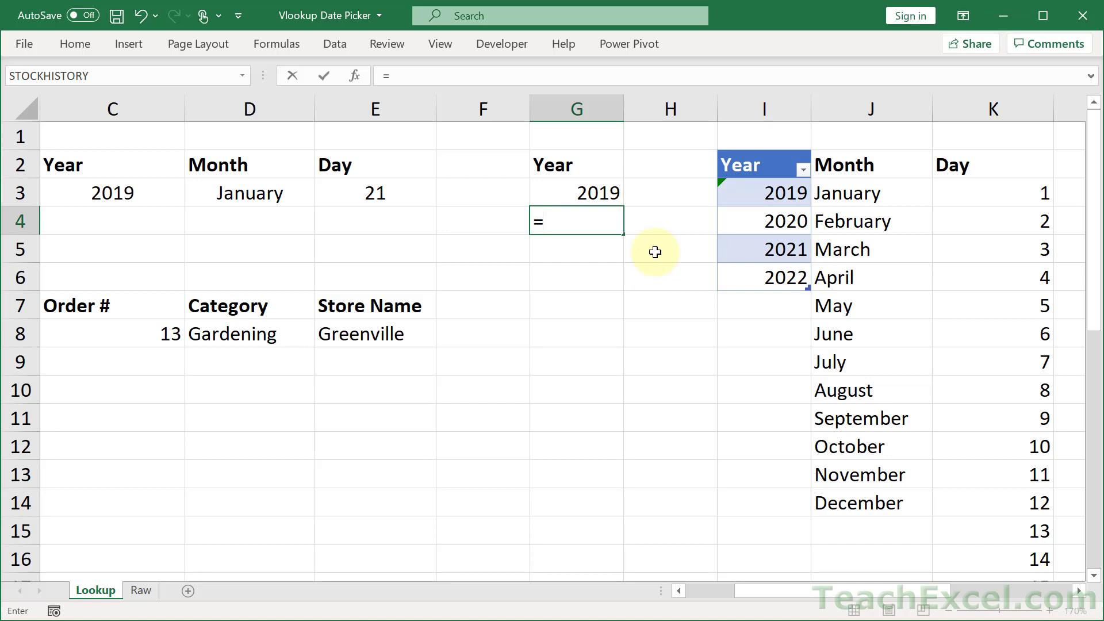
pyautogui.press('Up')
pyautogui.write('+')
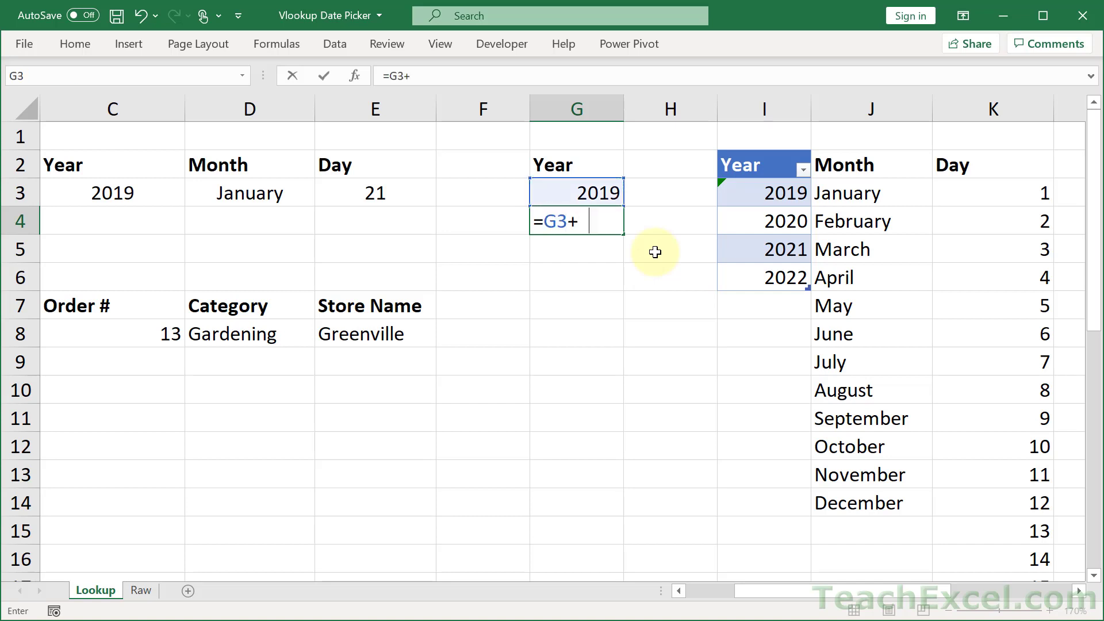
pyautogui.press('Return')
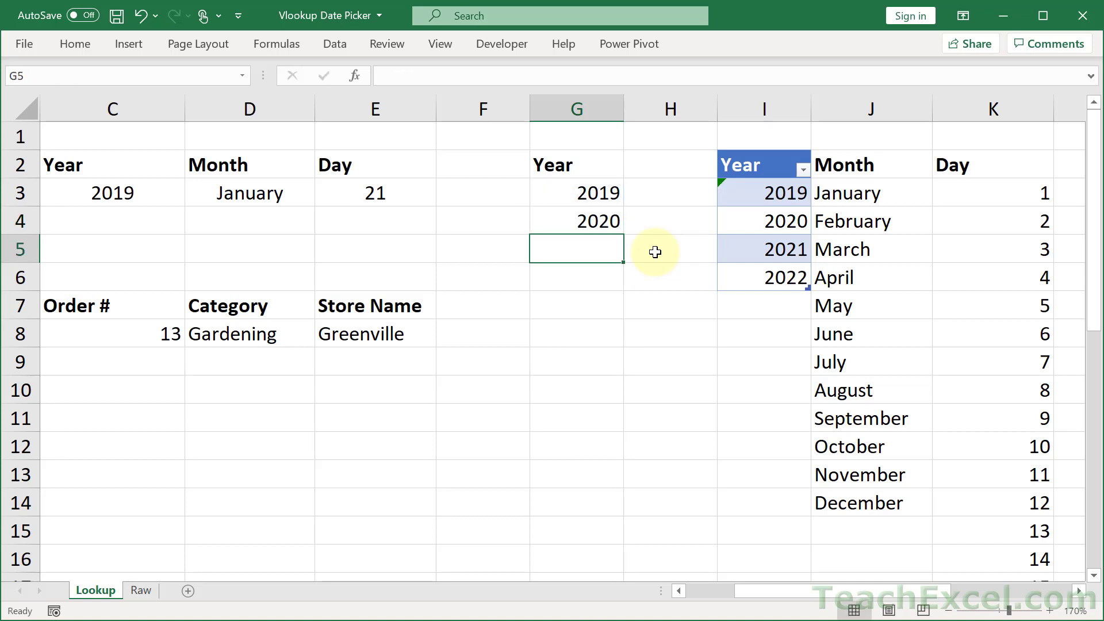
pyautogui.click(601, 221)
pyautogui.moveTo(623, 235); pyautogui.dragTo(622, 291)
pyautogui.click(690, 365)
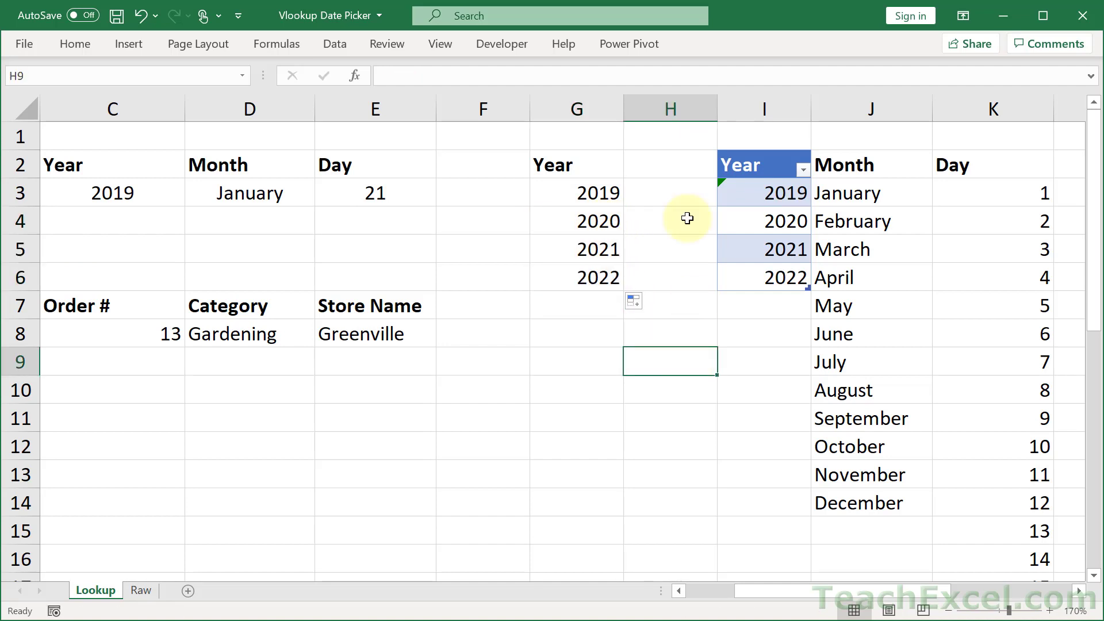
# Step: Change G3 to =YEAR(DATE(2022,1,1))-2 so the list starts at 2020
pyautogui.doubleClick(584, 194)
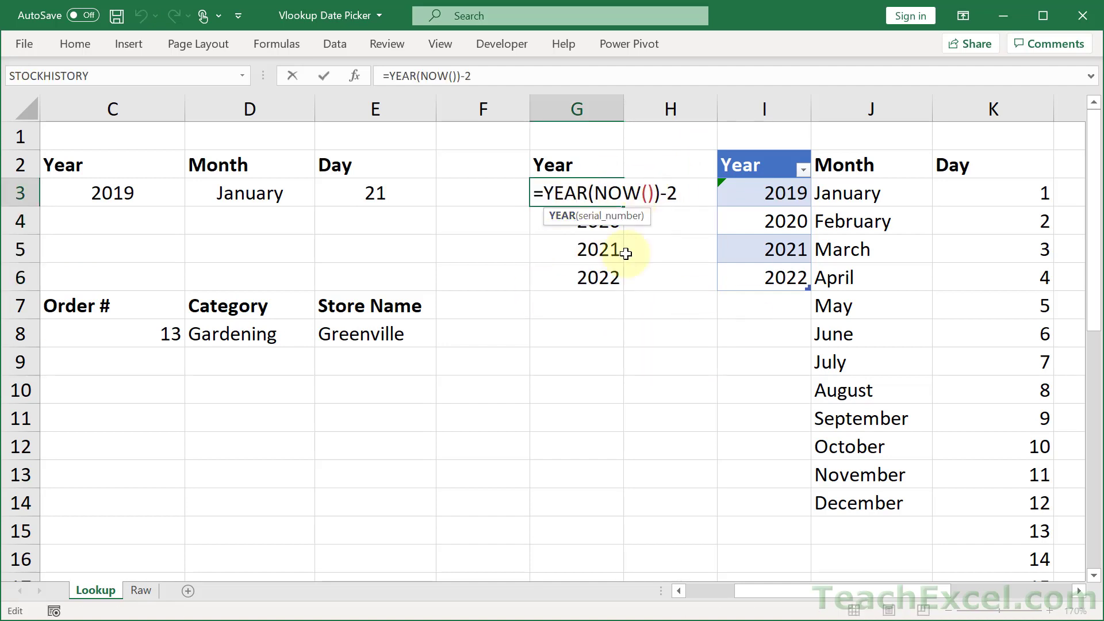
pyautogui.moveTo(594, 194); pyautogui.dragTo(655, 195)
pyautogui.write('date(')
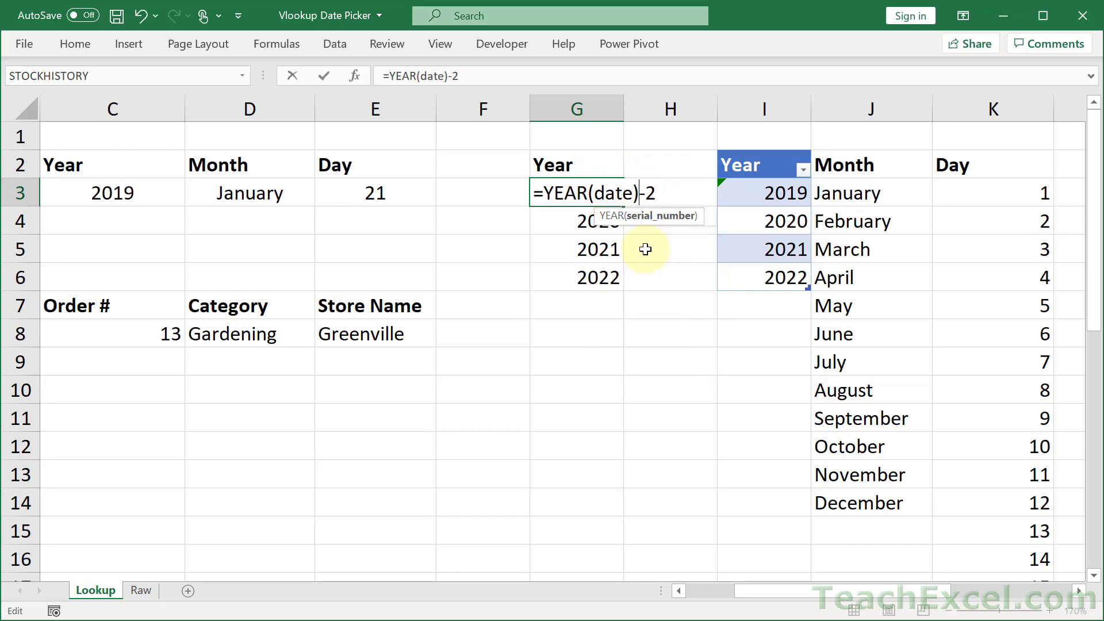
pyautogui.write('20')
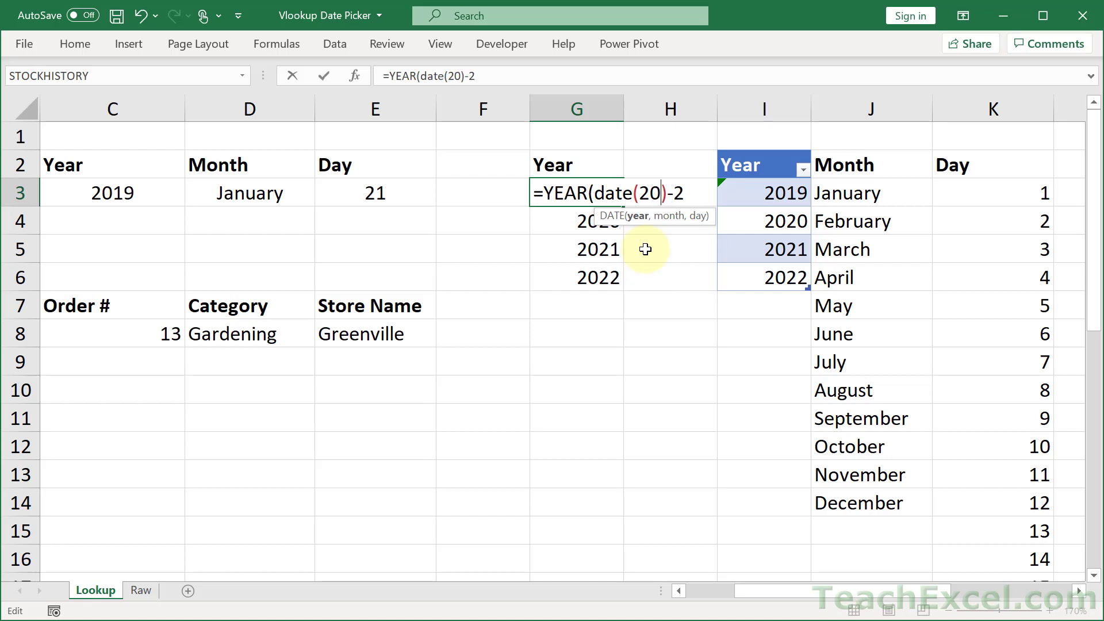
pyautogui.write('22,1,1')
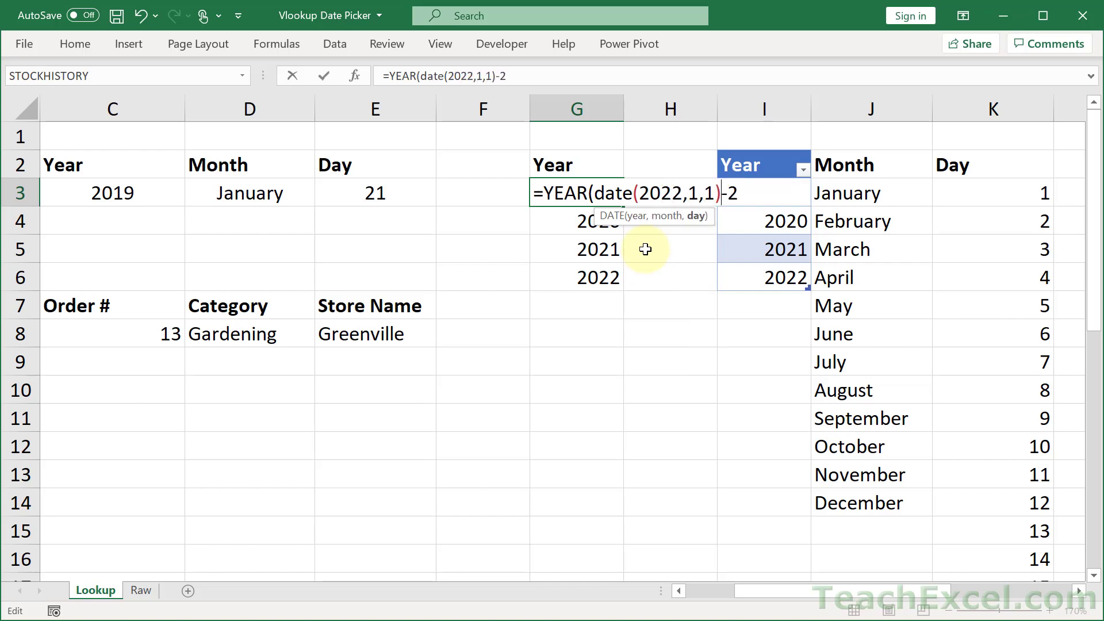
pyautogui.write(')')
pyautogui.press('Return')
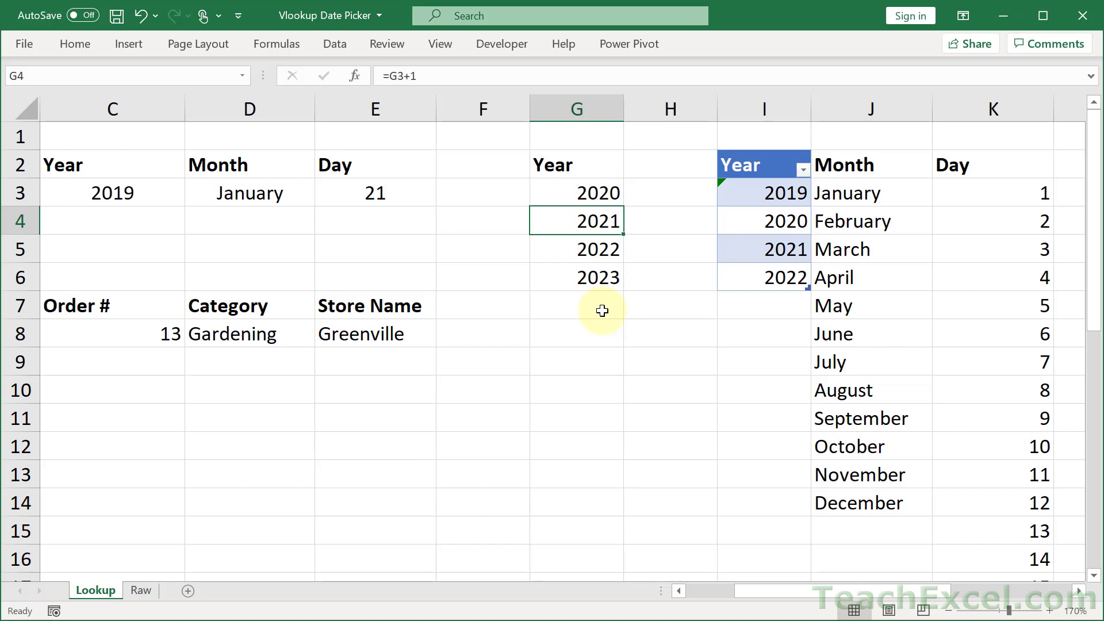
pyautogui.doubleClick(549, 193)
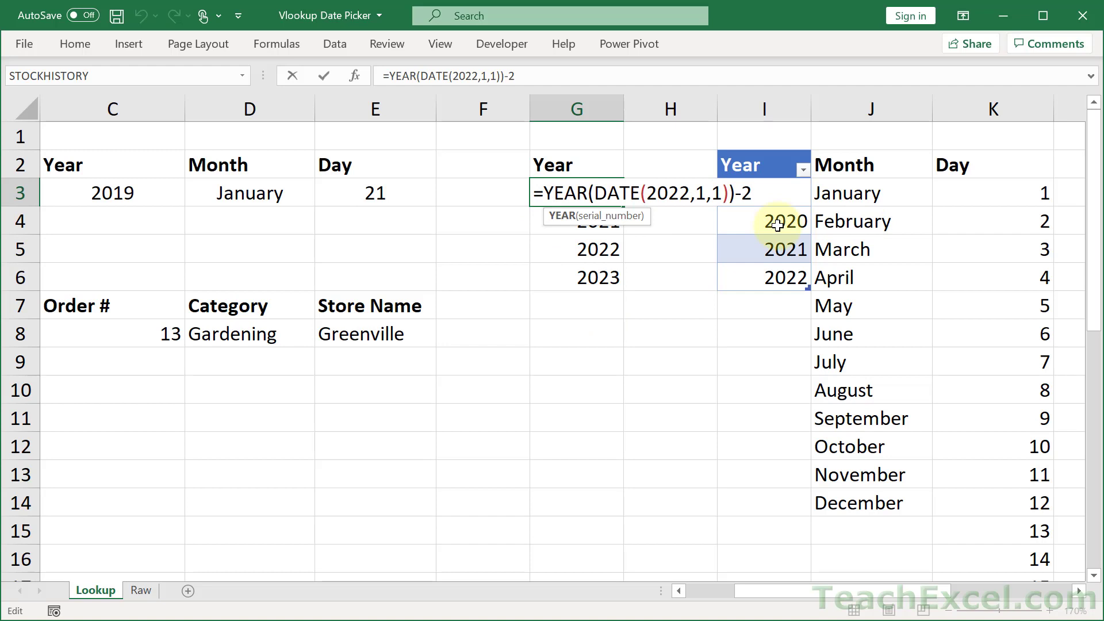
pyautogui.press('Escape')
pyautogui.doubleClick(588, 222)
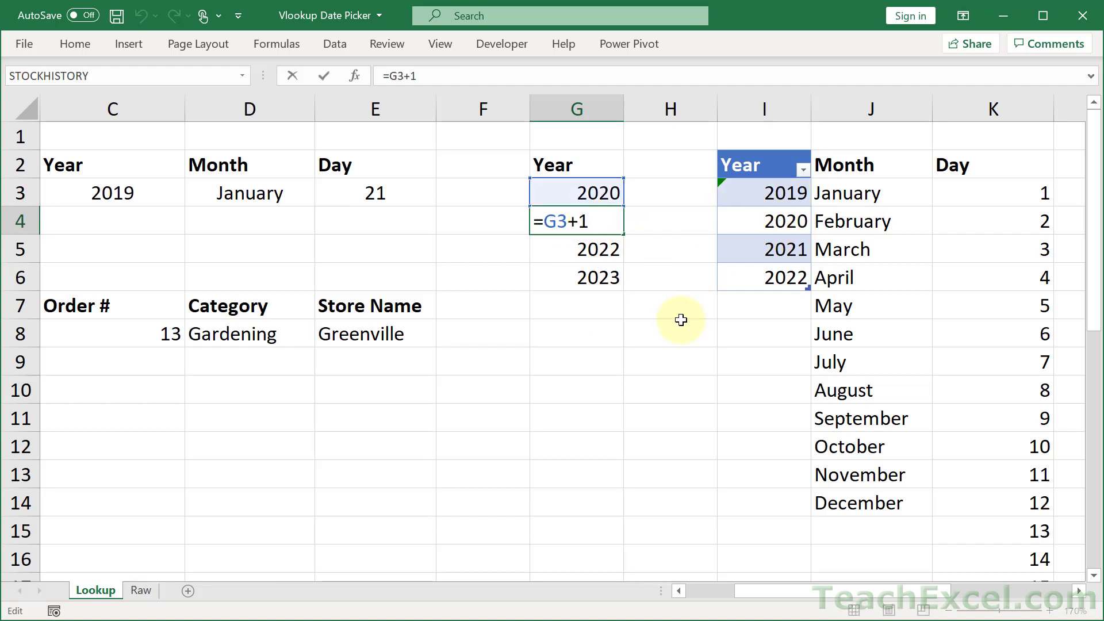
pyautogui.press('Escape')
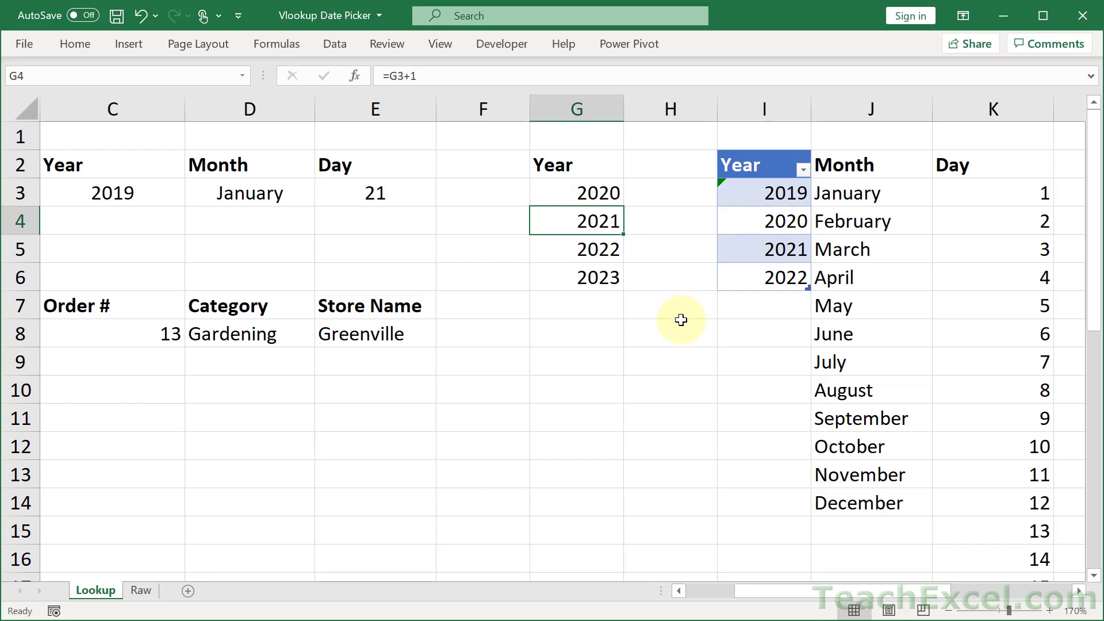
# Step: Format G2:G6 as a table with headers, creating Table2
pyautogui.moveTo(579, 192); pyautogui.dragTo(606, 281)
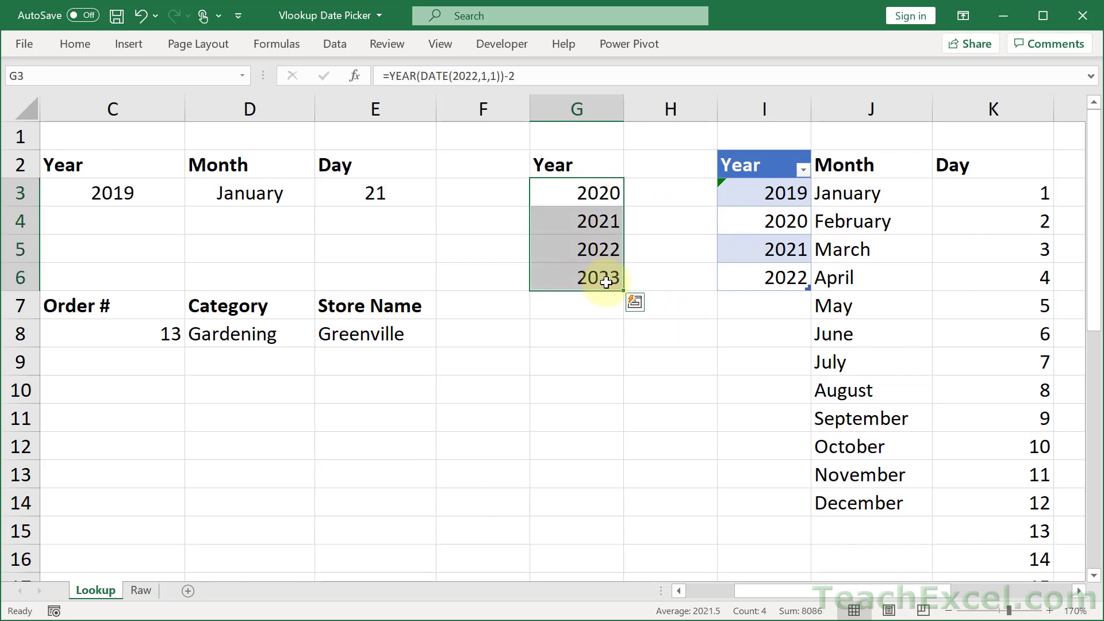
pyautogui.click(582, 304)
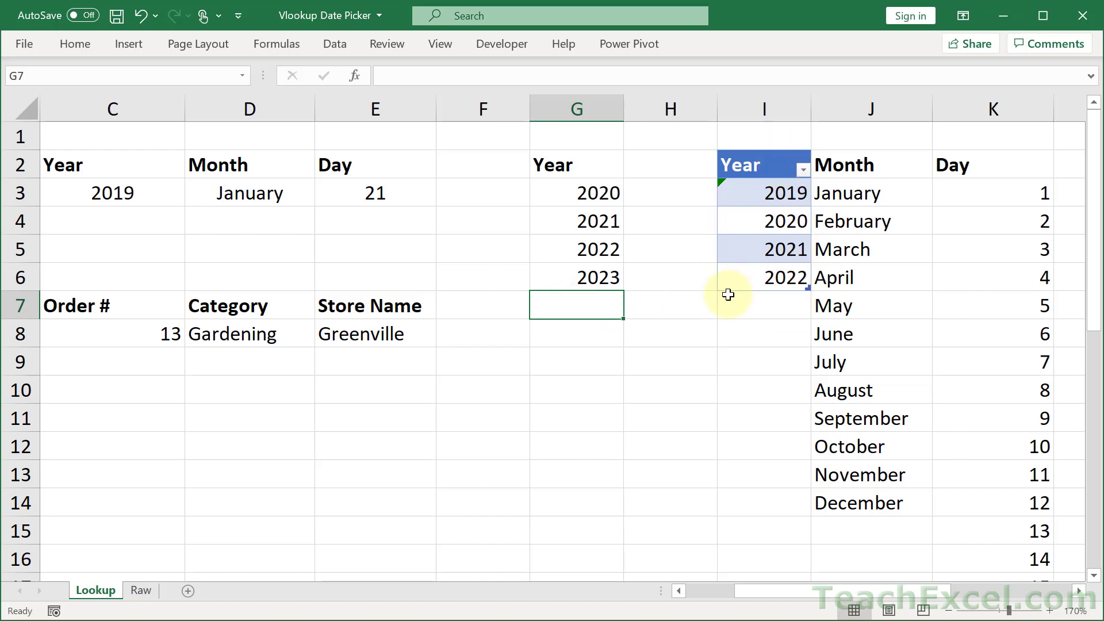
pyautogui.click(562, 223)
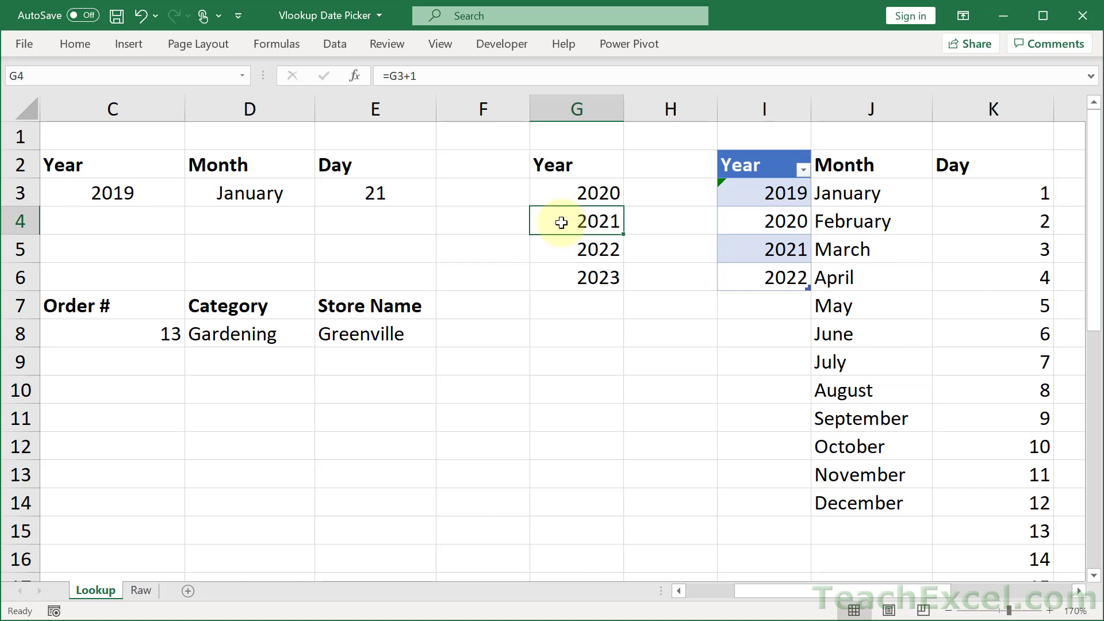
pyautogui.doubleClick(129, 44)
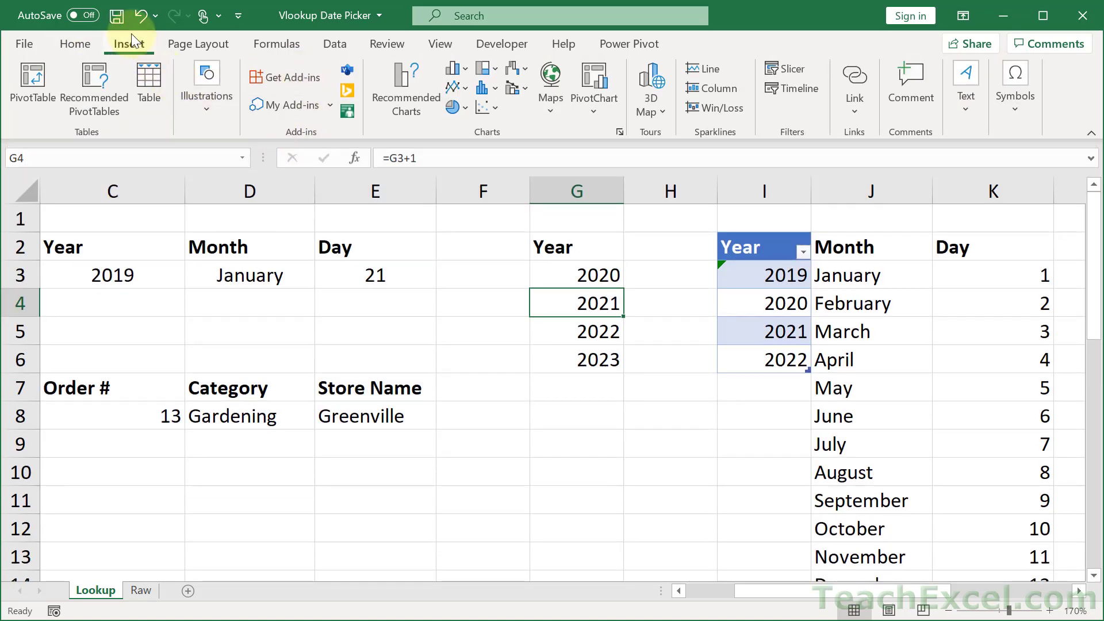
pyautogui.click(149, 82)
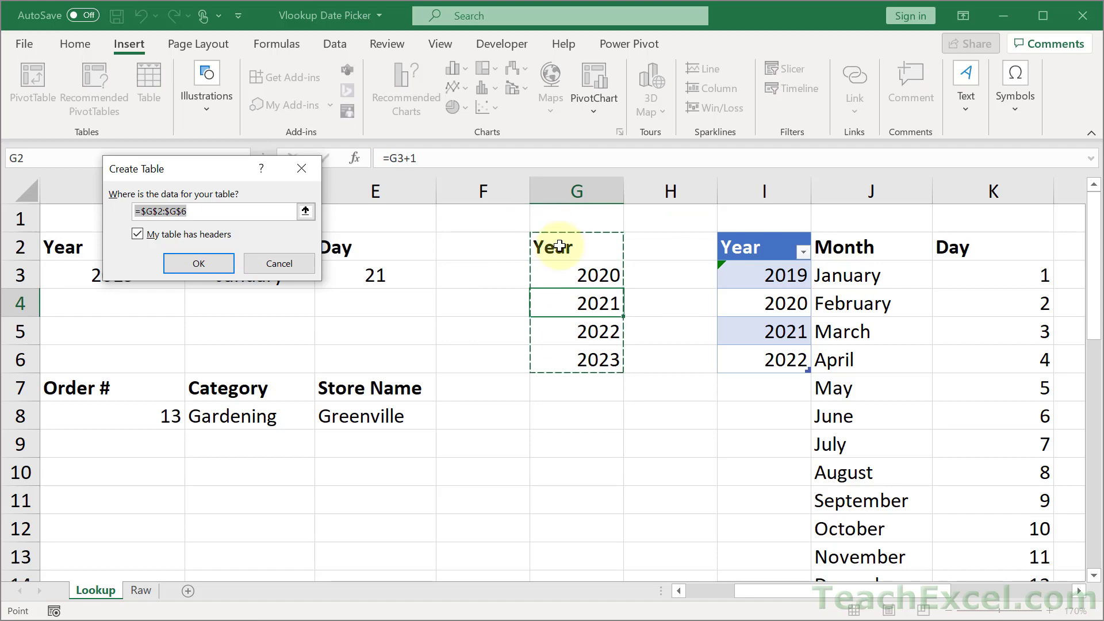
pyautogui.click(205, 263)
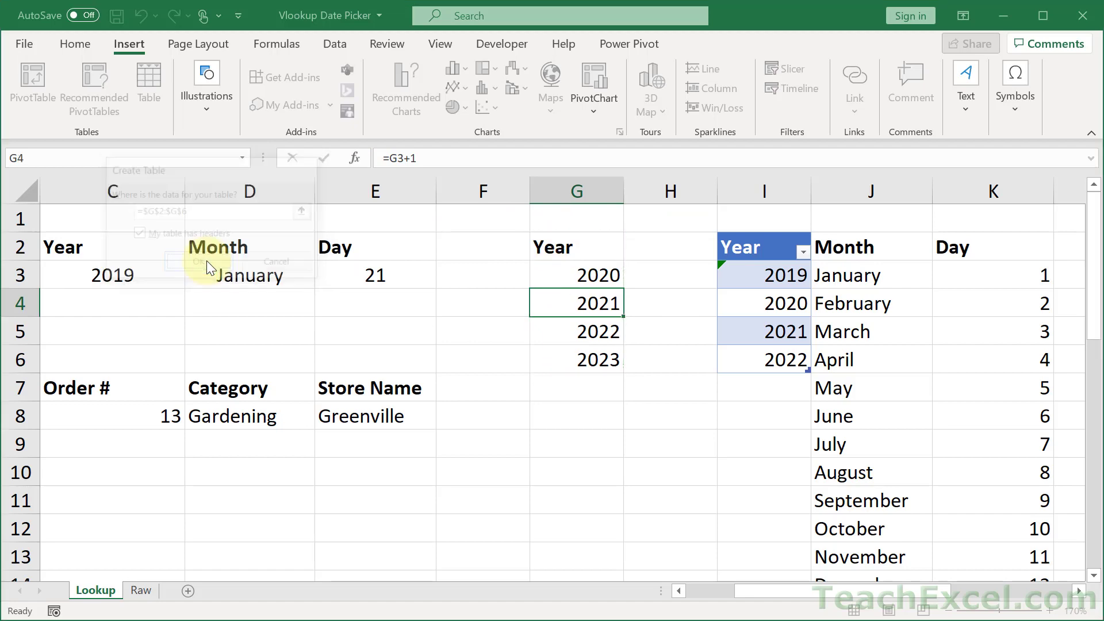
pyautogui.click(672, 448)
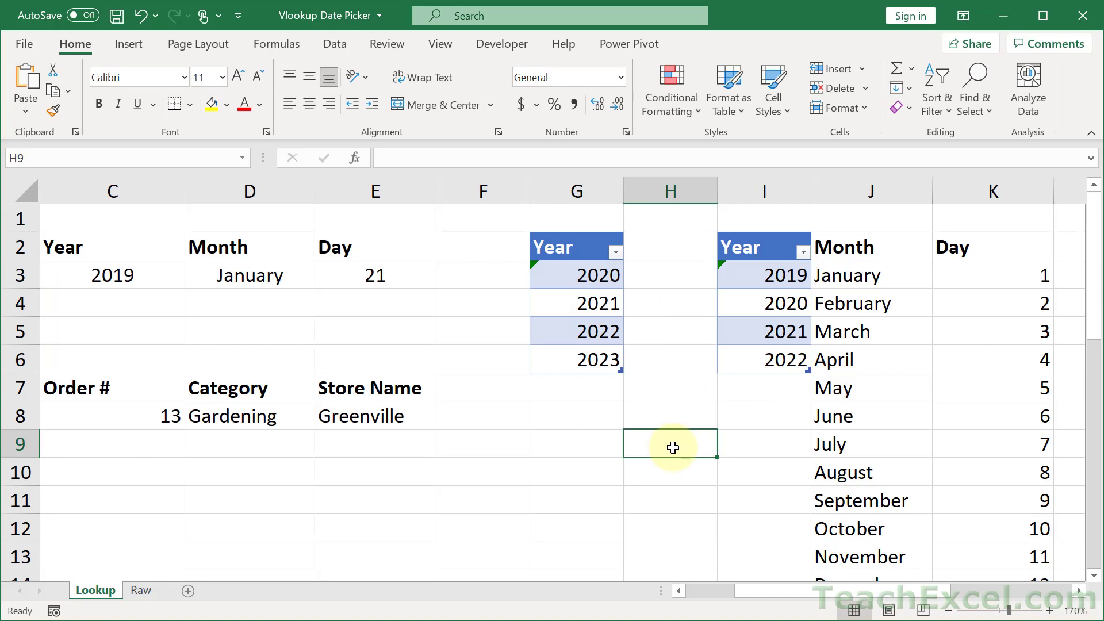
# Step: Clear the year value from C3
pyautogui.click(121, 274)
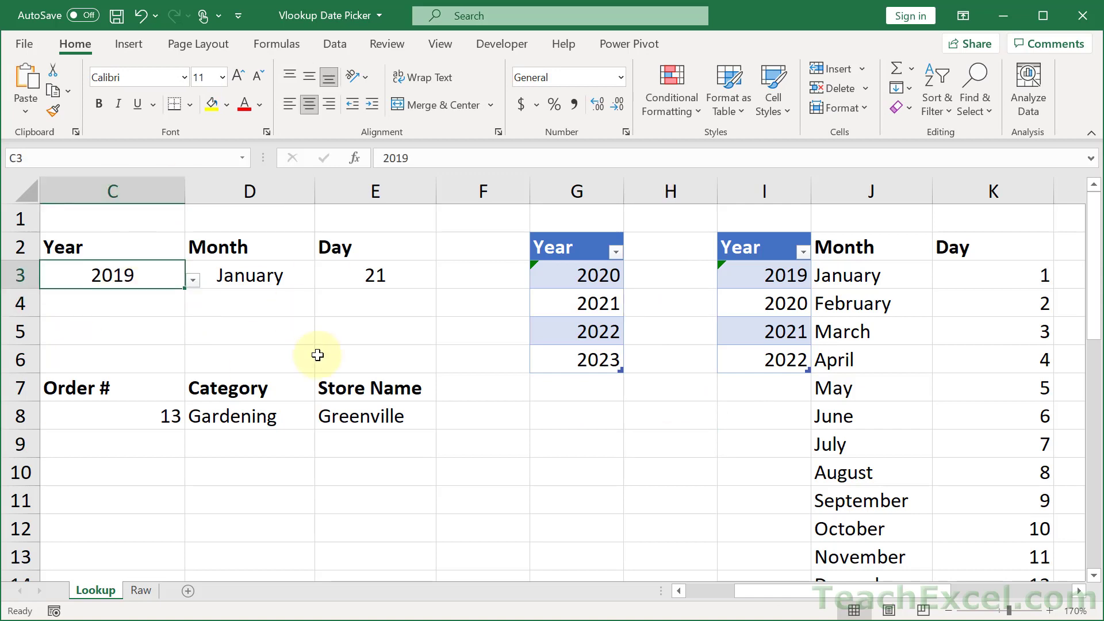
pyautogui.press('Delete')
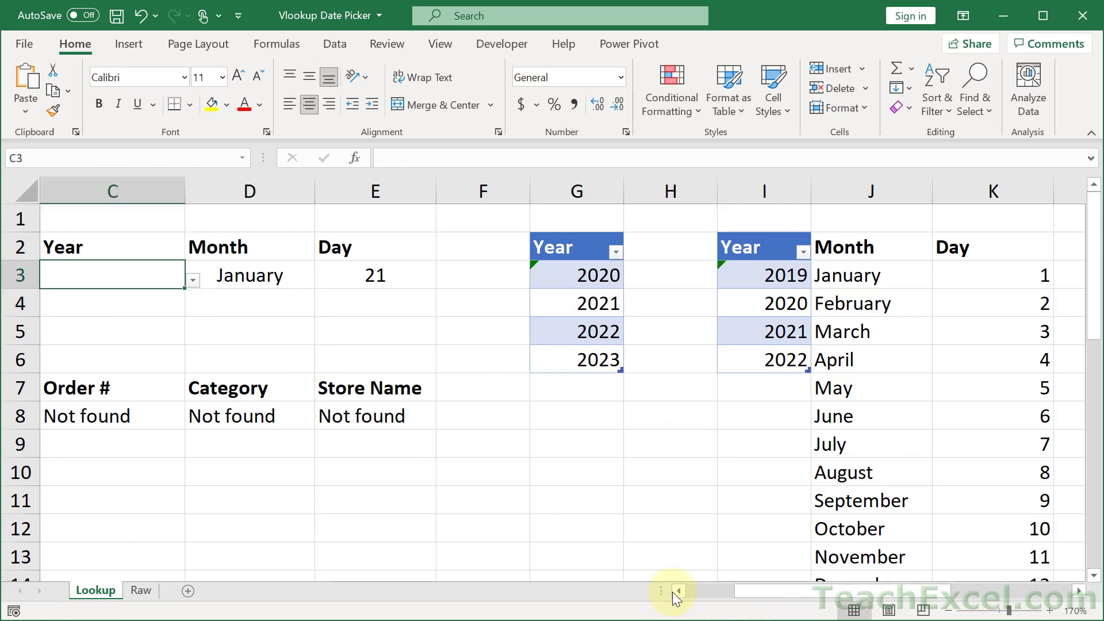
pyautogui.click(678, 592)
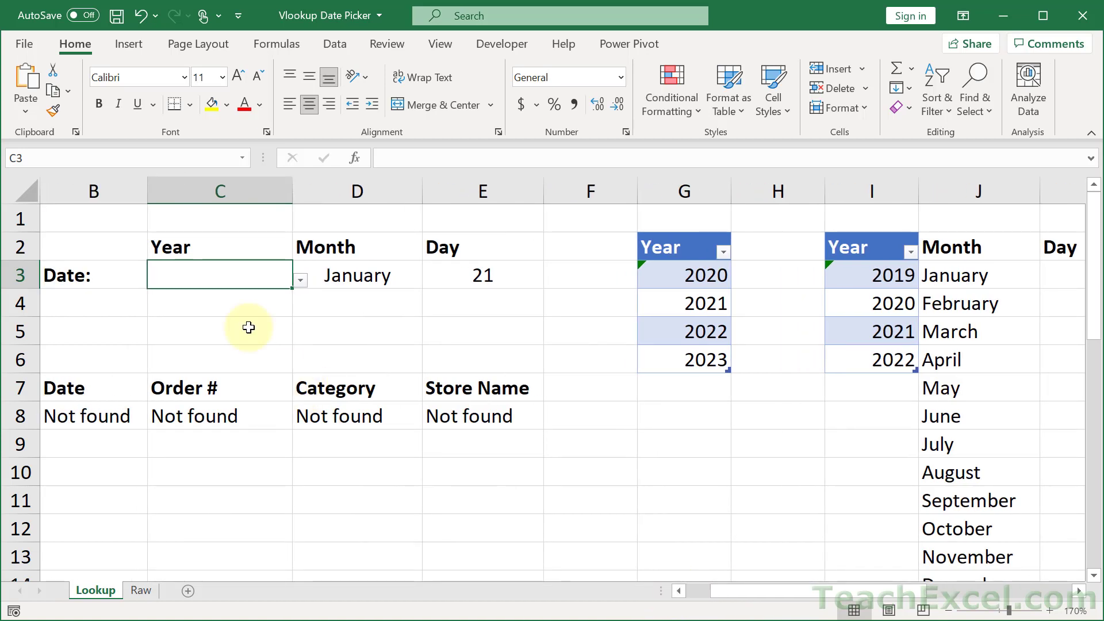
# Step: Give C3 List data validation sourced from =$I$3:$I$6
pyautogui.click(323, 42)
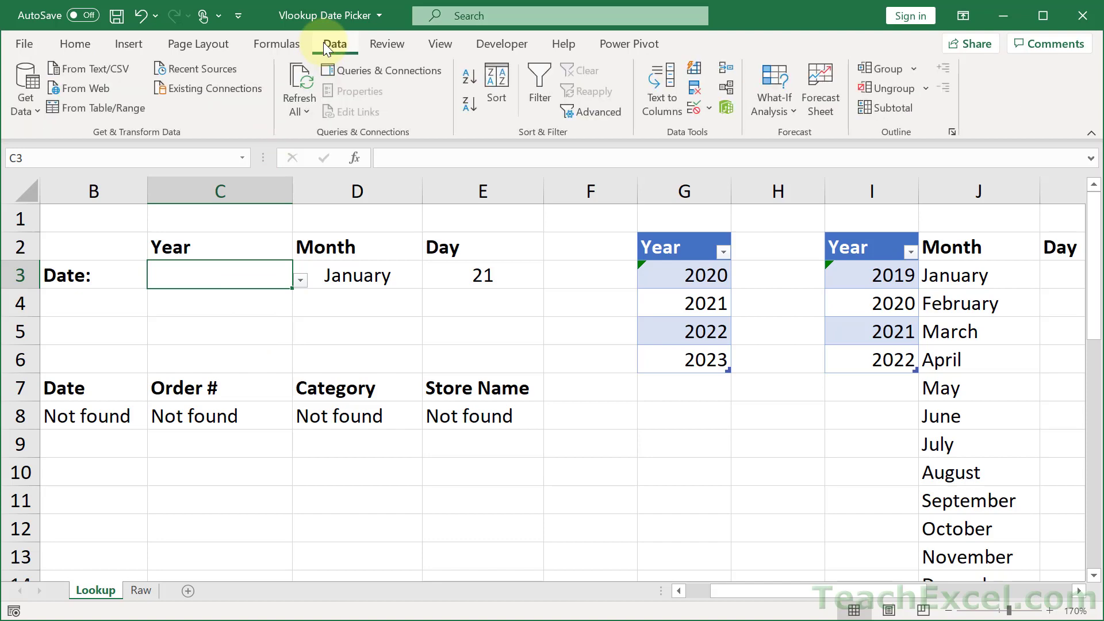
pyautogui.click(694, 109)
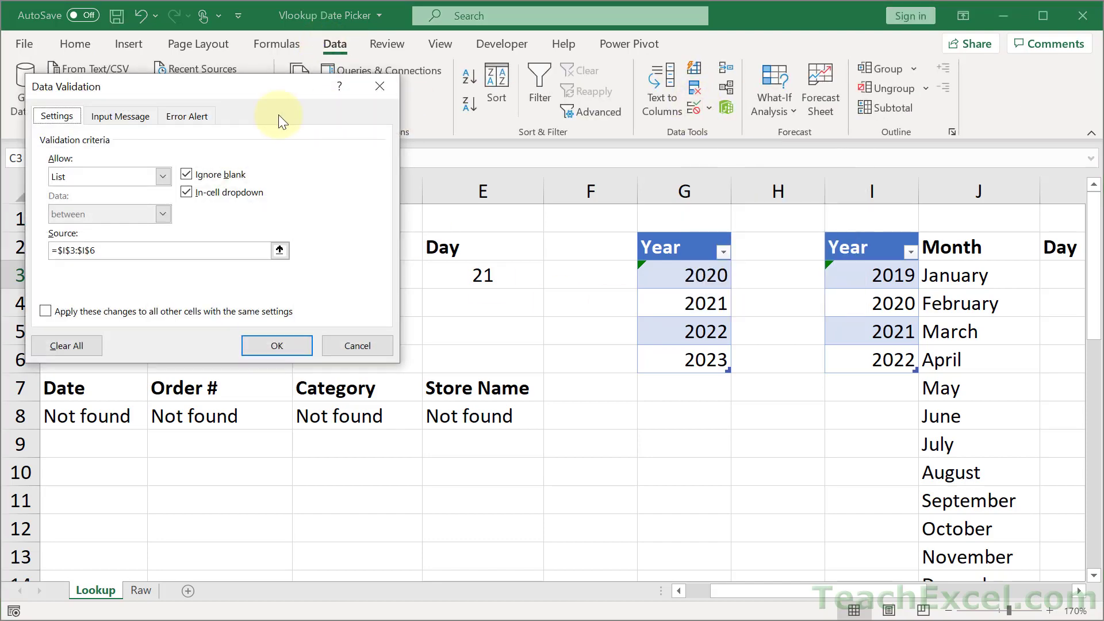
pyautogui.moveTo(230, 110); pyautogui.dragTo(437, 109)
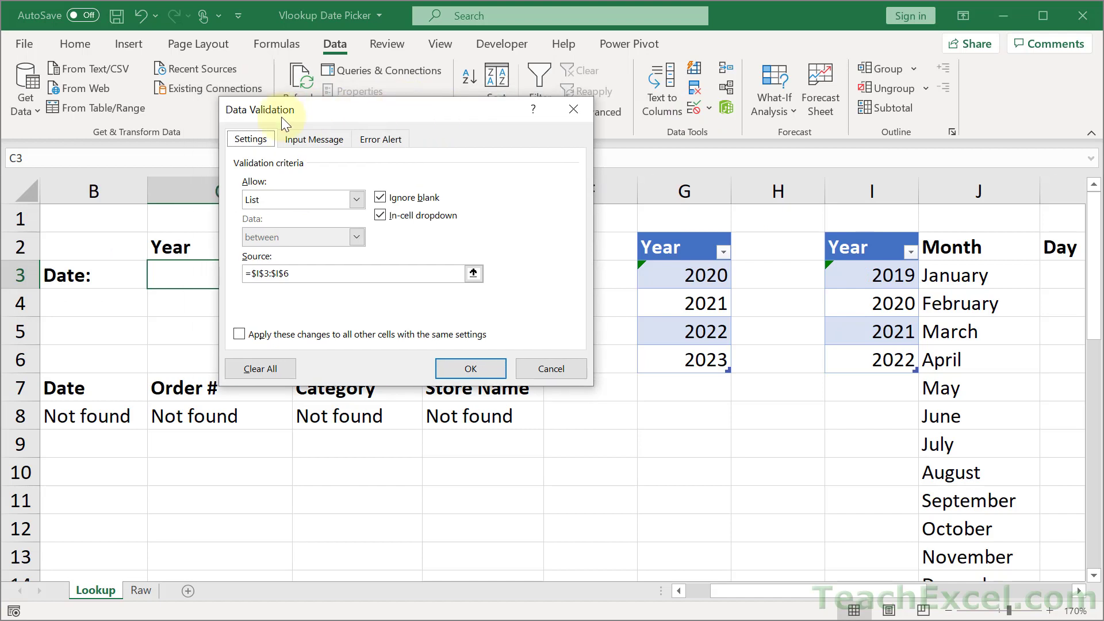
pyautogui.click(357, 199)
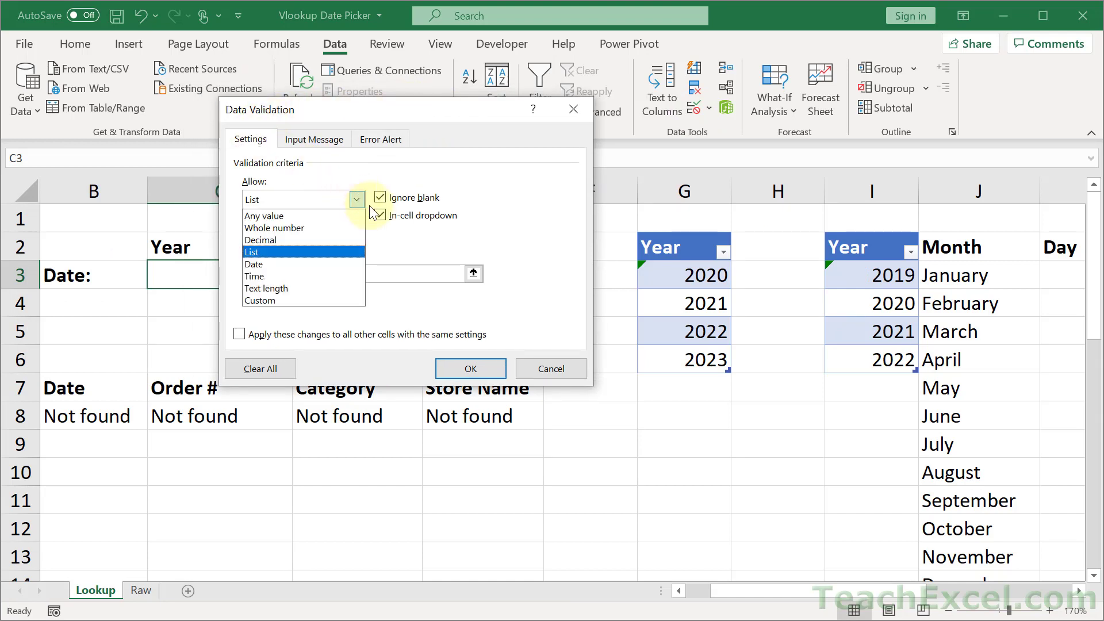
pyautogui.click(523, 237)
pyautogui.click(365, 281)
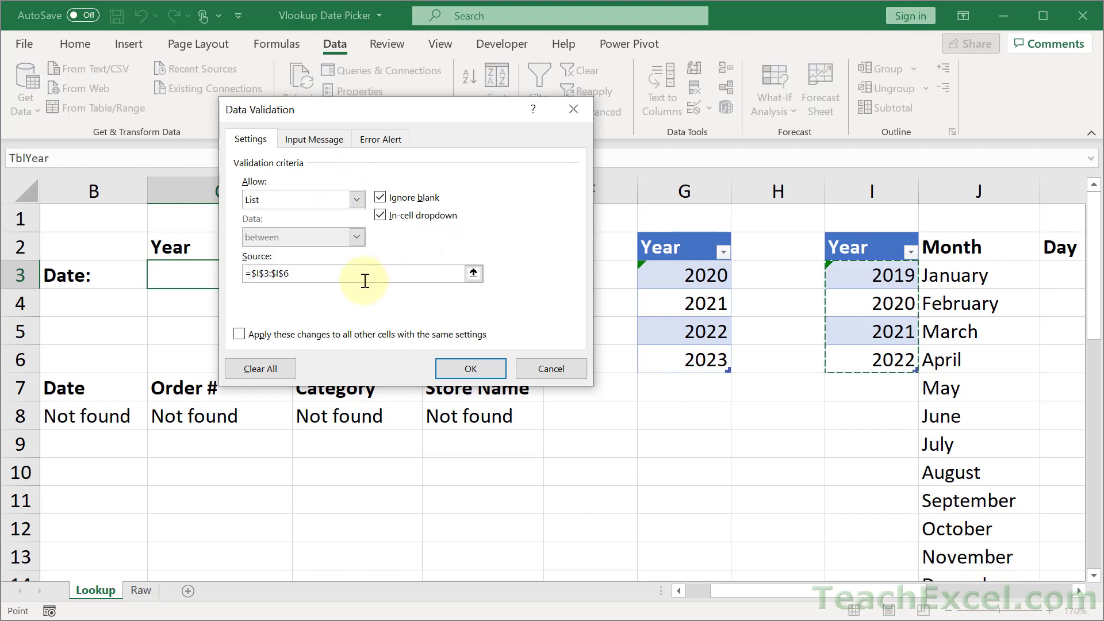
pyautogui.press('BackSpace')
pyautogui.press('BackSpace')
pyautogui.press('BackSpace')
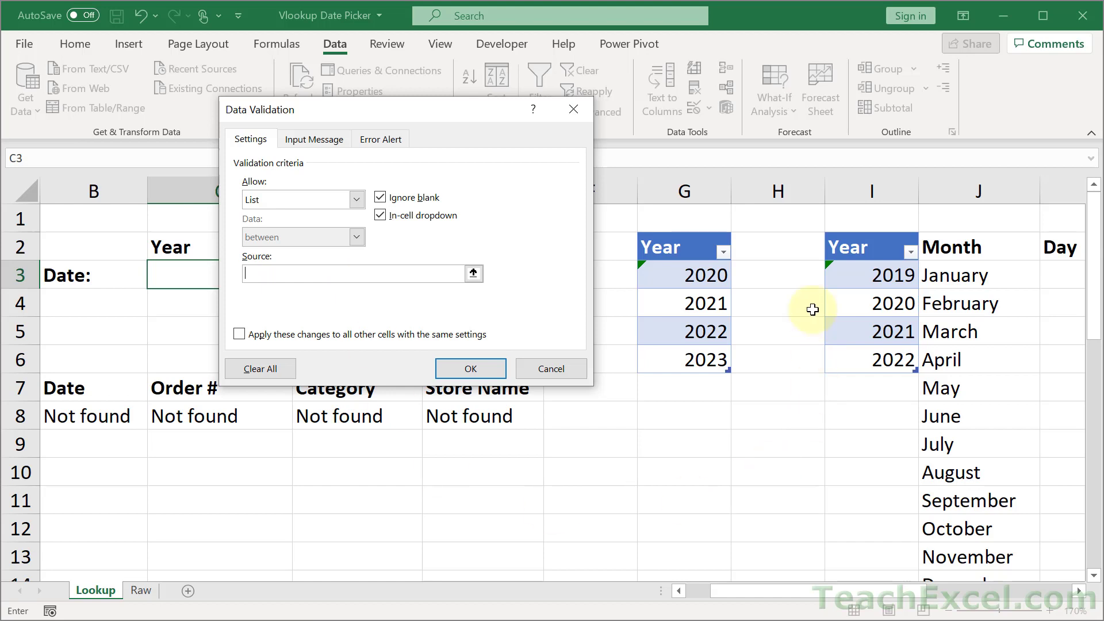
pyautogui.moveTo(855, 274); pyautogui.dragTo(866, 358)
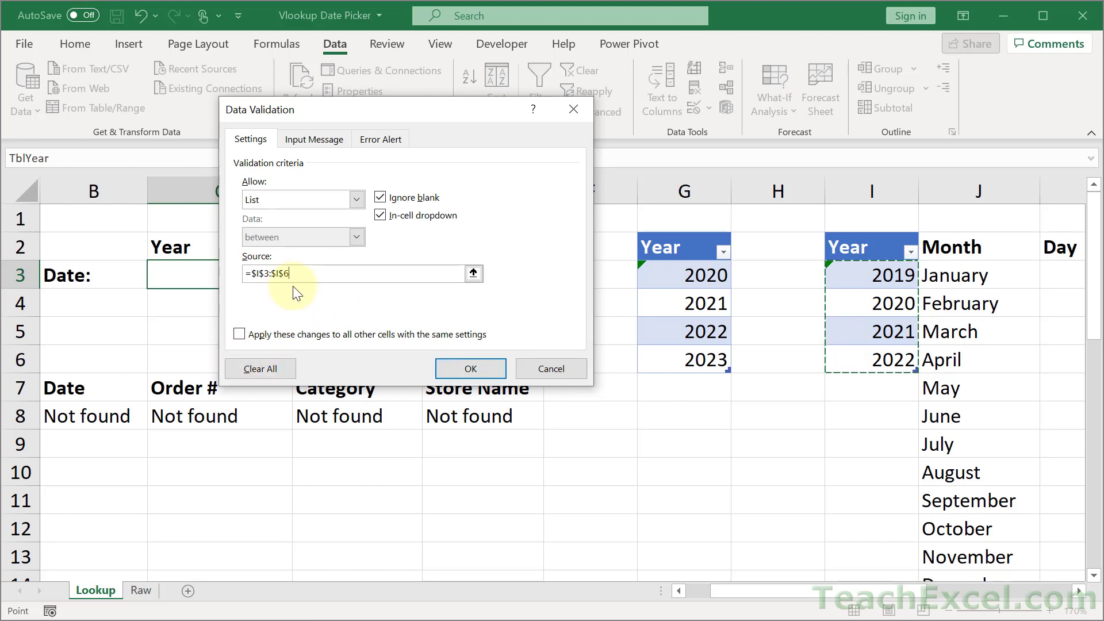
pyautogui.click(470, 368)
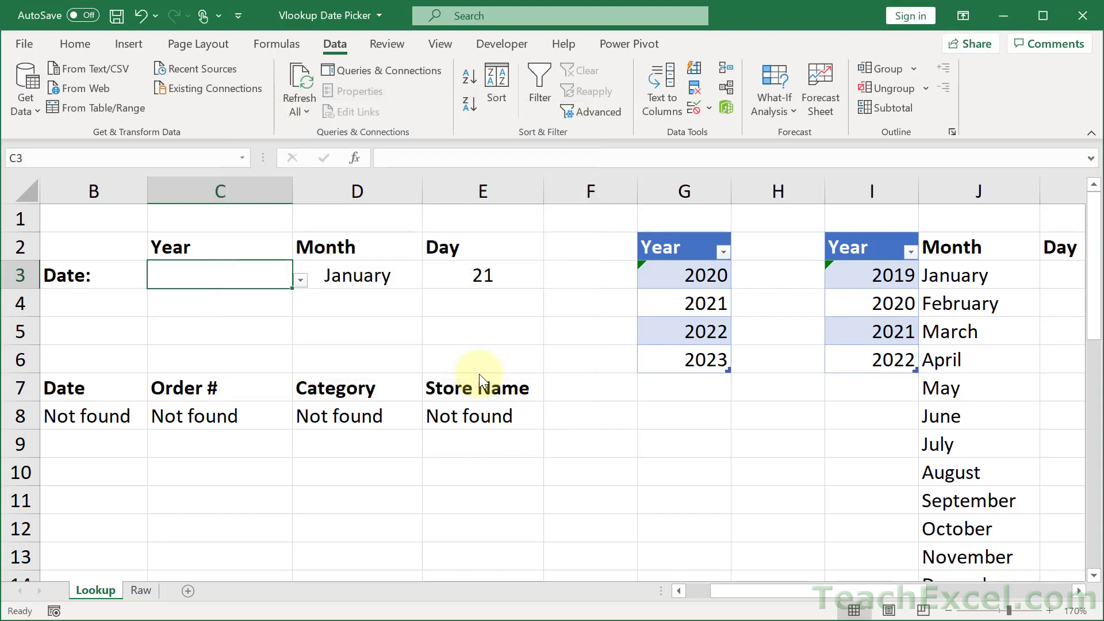
# Step: Type 2023 into I7 and check whether the Year dropdown offers it
pyautogui.click(299, 279)
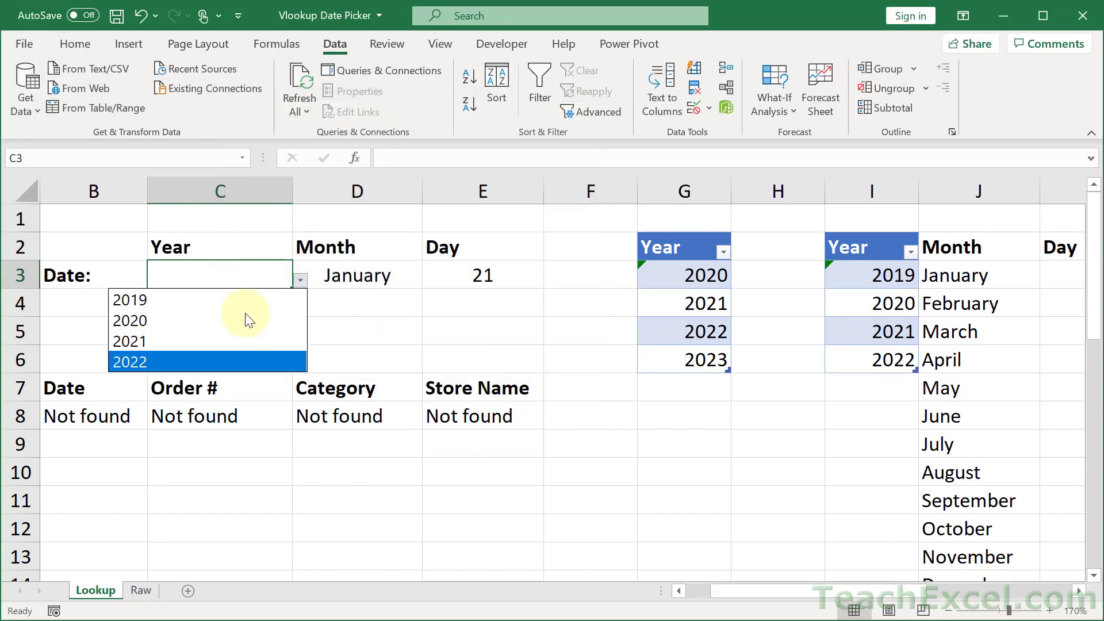
pyautogui.click(856, 386)
pyautogui.click(857, 385)
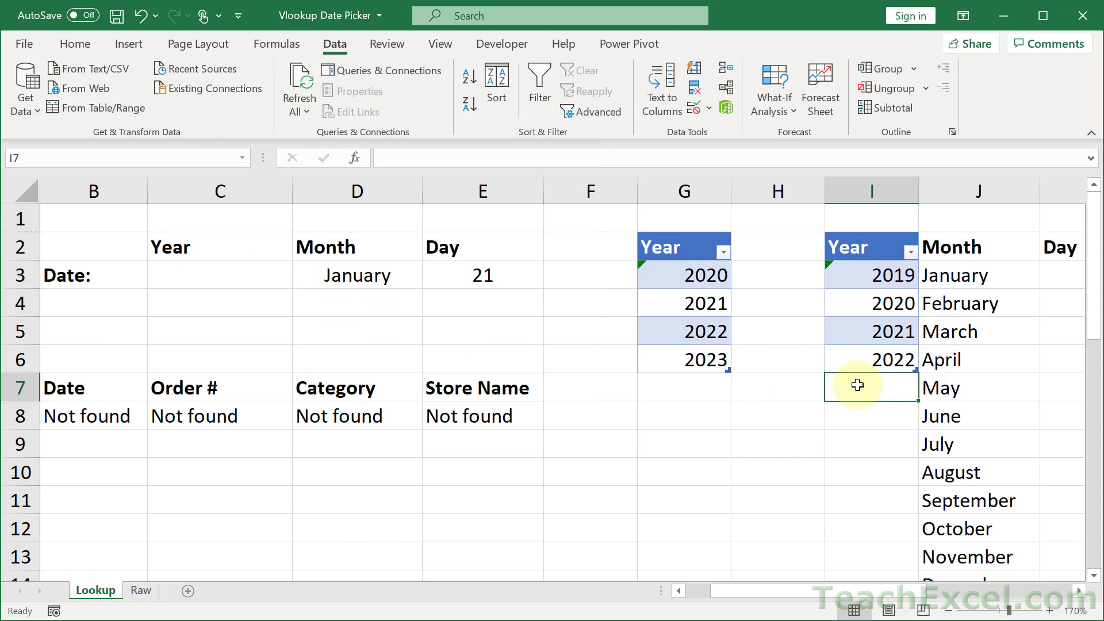
pyautogui.write('2023')
pyautogui.press('Return')
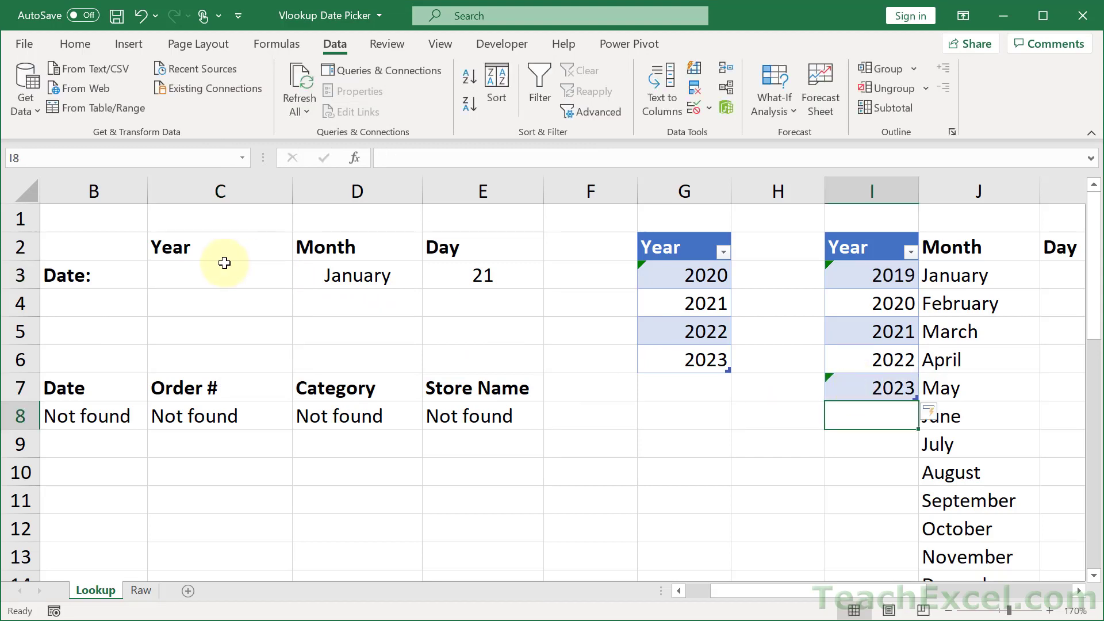
pyautogui.click(216, 269)
pyautogui.click(300, 281)
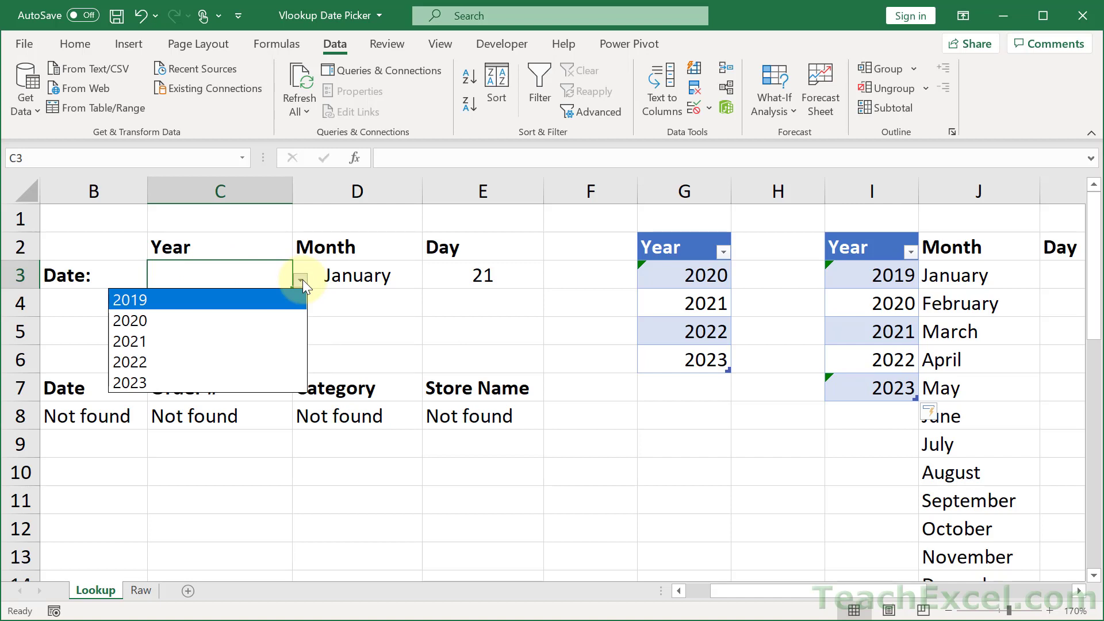
pyautogui.press('Escape')
# Step: Replace I7 with the =I6+1 formula filled down and confirm C3 lists 2019–2023
pyautogui.click(872, 388)
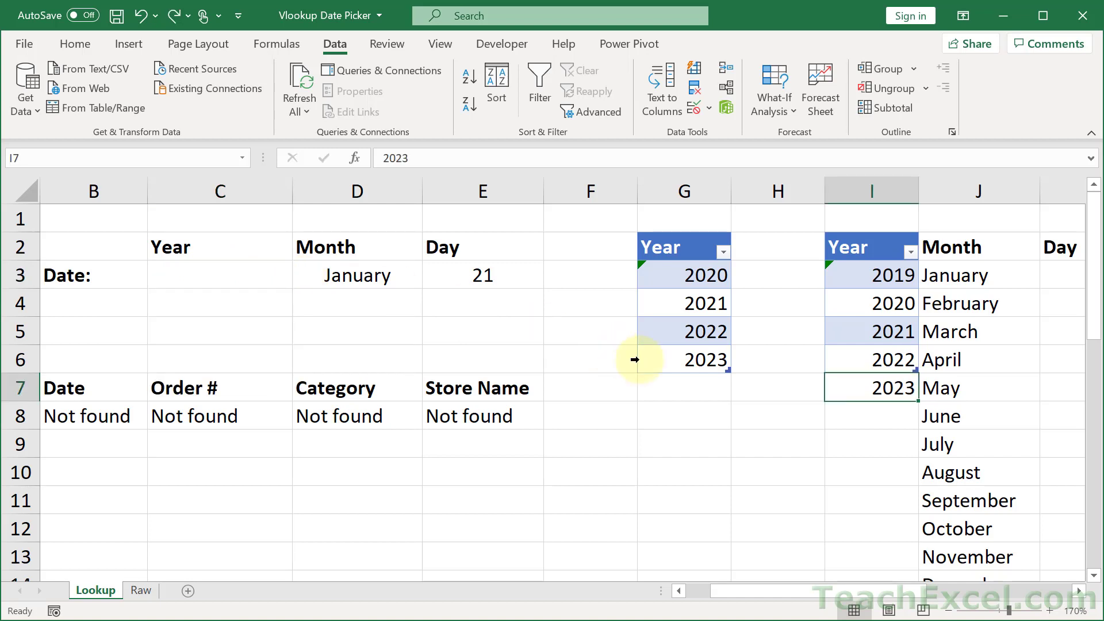
pyautogui.press('Delete')
pyautogui.click(879, 363)
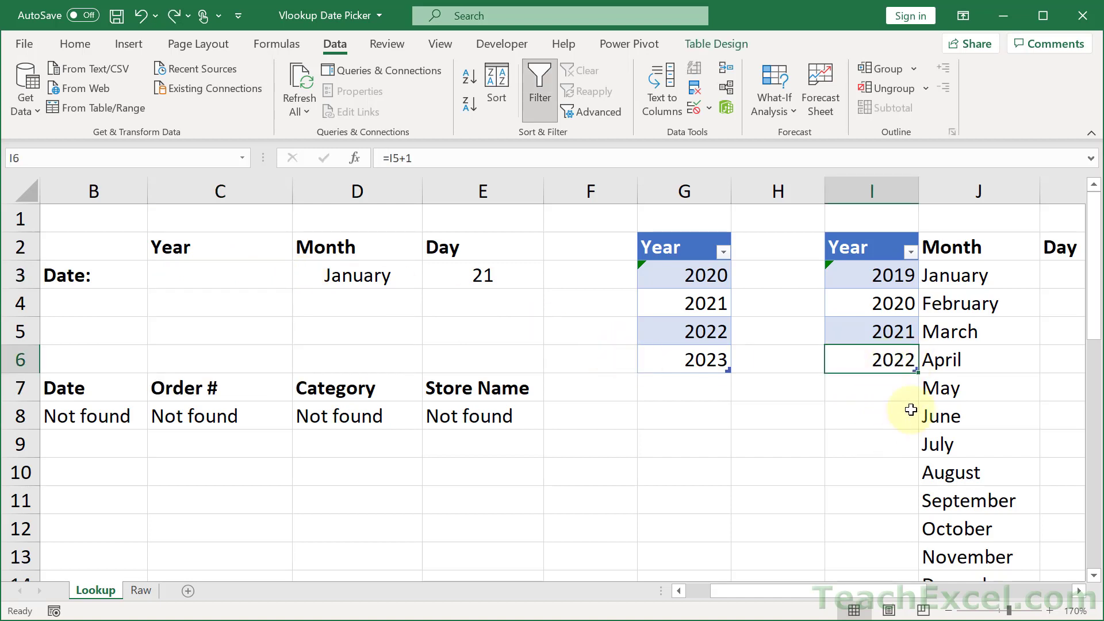
pyautogui.moveTo(919, 374); pyautogui.dragTo(915, 396)
pyautogui.doubleClick(860, 379)
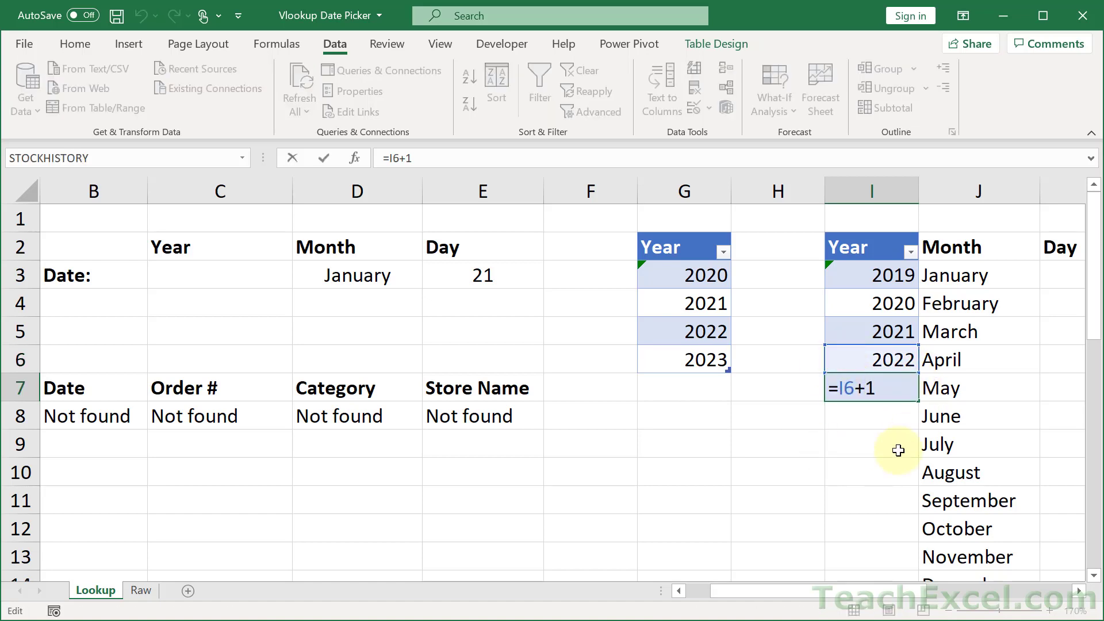
pyautogui.press('Escape')
pyautogui.click(253, 275)
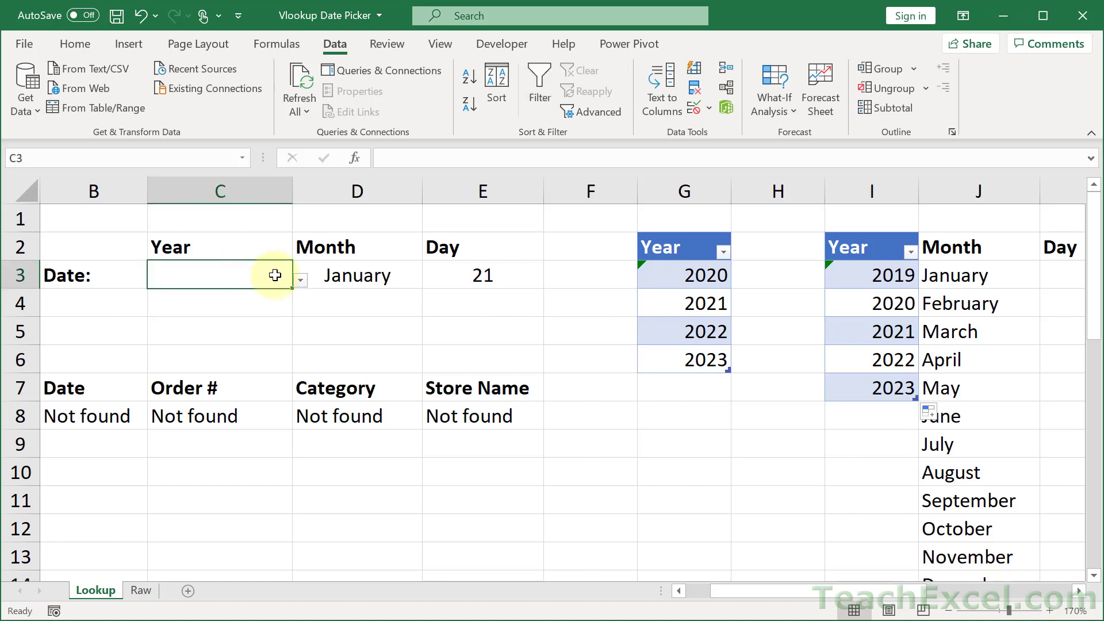
pyautogui.click(296, 279)
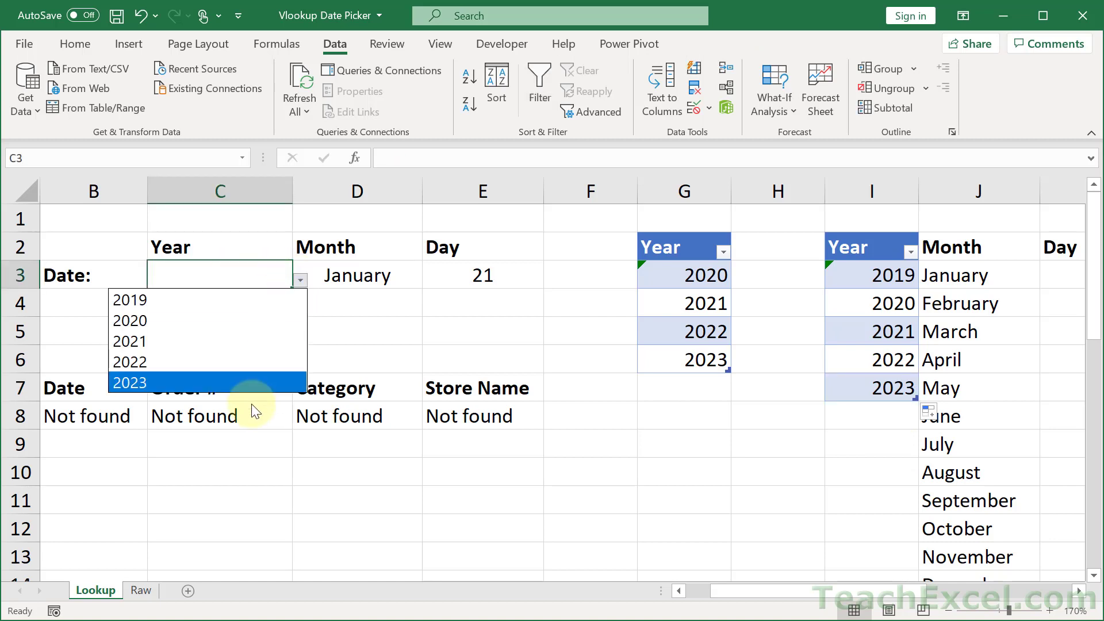
pyautogui.hotkey('ctrl', 's')
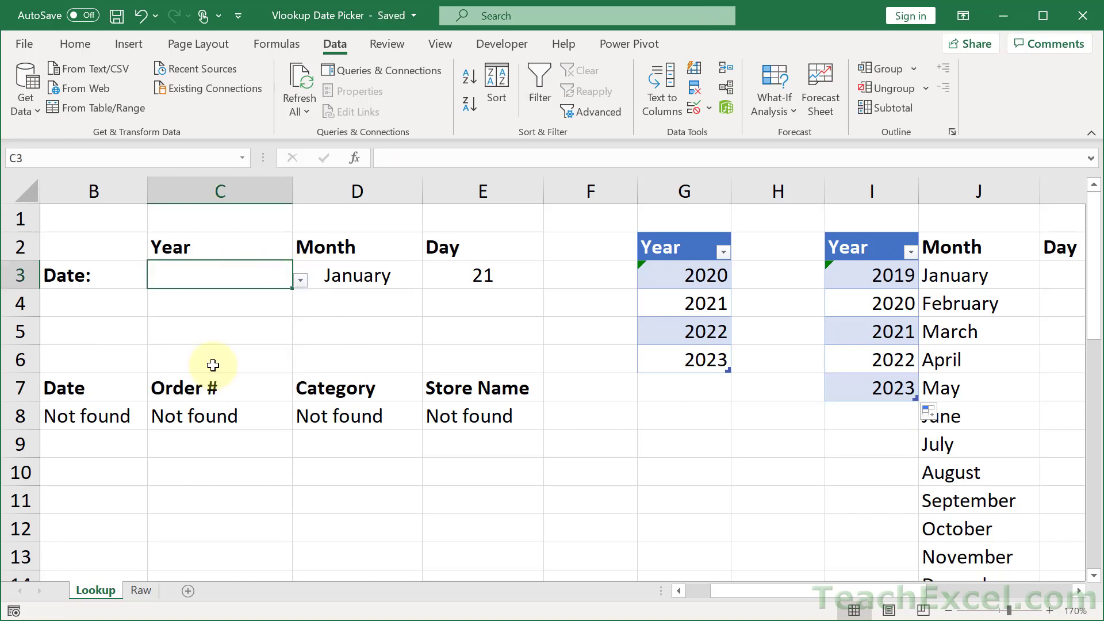
# Step: Delete column G, shrink the Year table to row 6, and clear 2023 from H7
pyautogui.click(682, 186)
pyautogui.rightClick(682, 187)
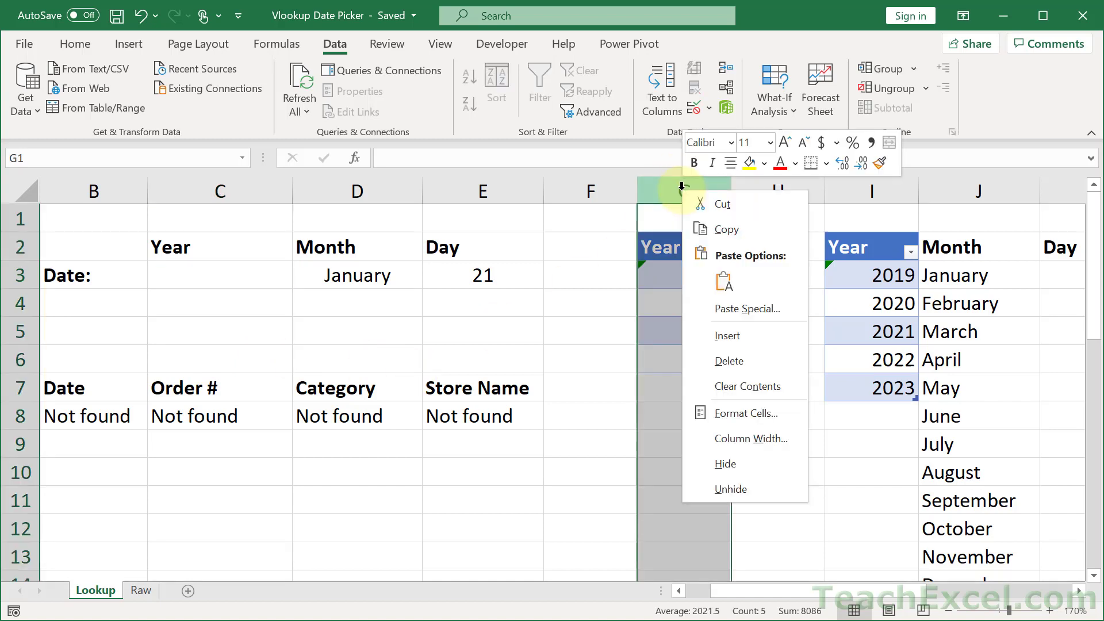
pyautogui.click(741, 360)
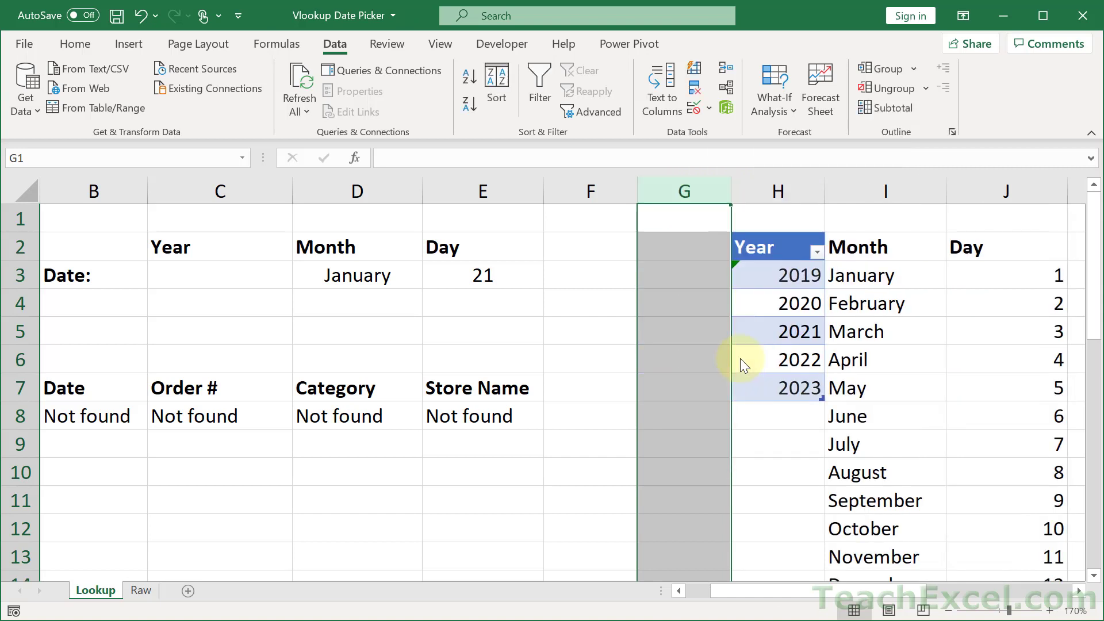
pyautogui.click(794, 265)
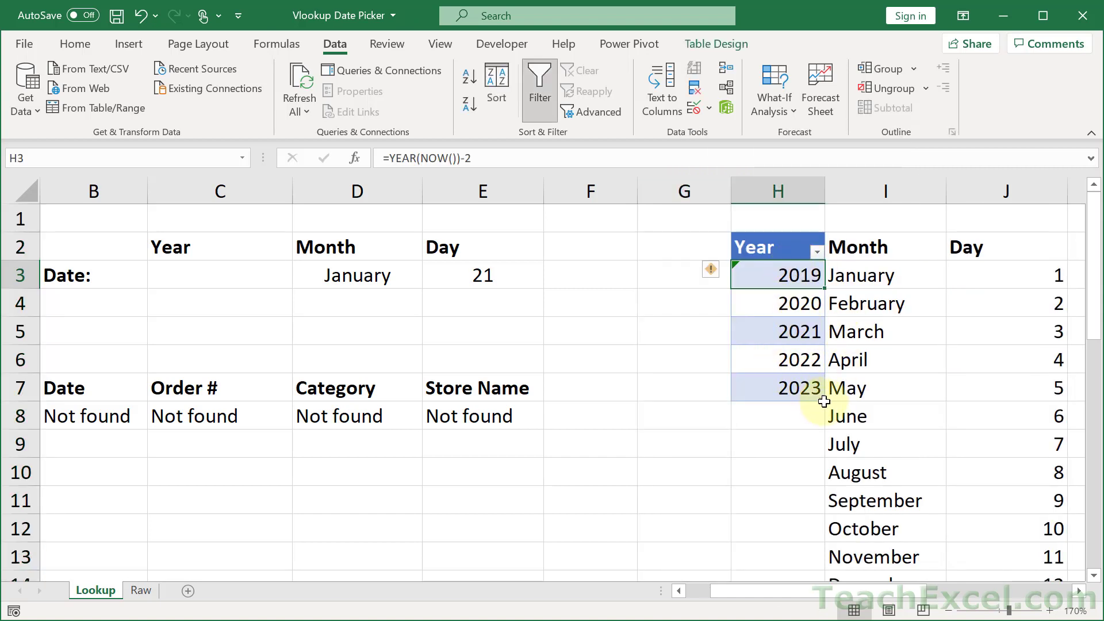
pyautogui.moveTo(823, 397); pyautogui.dragTo(801, 367)
pyautogui.click(801, 393)
pyautogui.press('Delete')
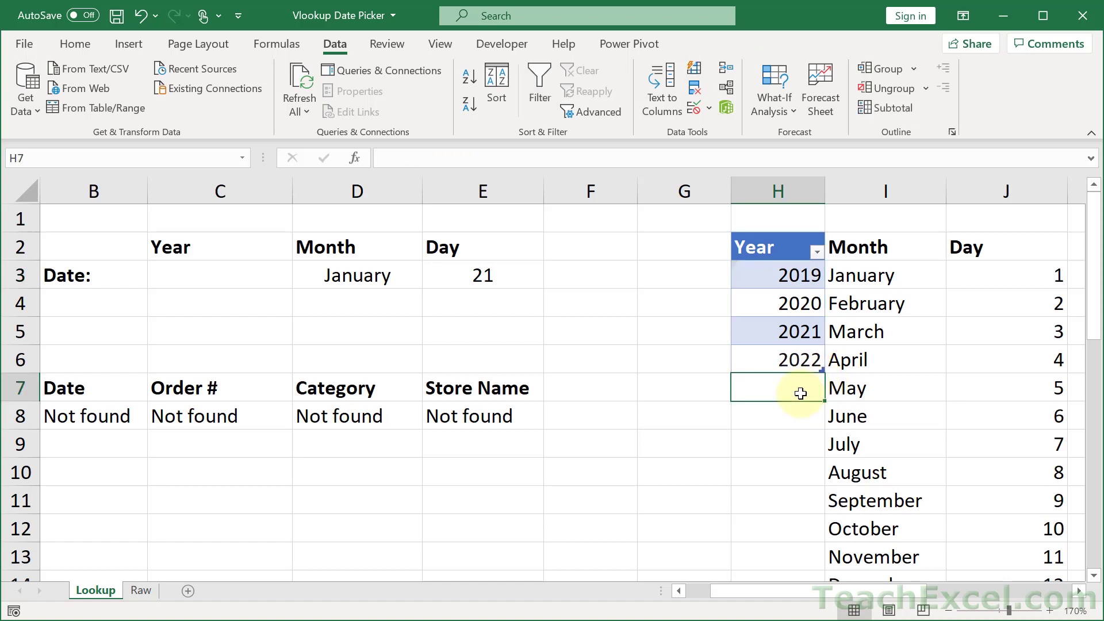
# Step: Clear February through December from the Month list in I4:I14
pyautogui.click(1081, 591)
pyautogui.click(1081, 590)
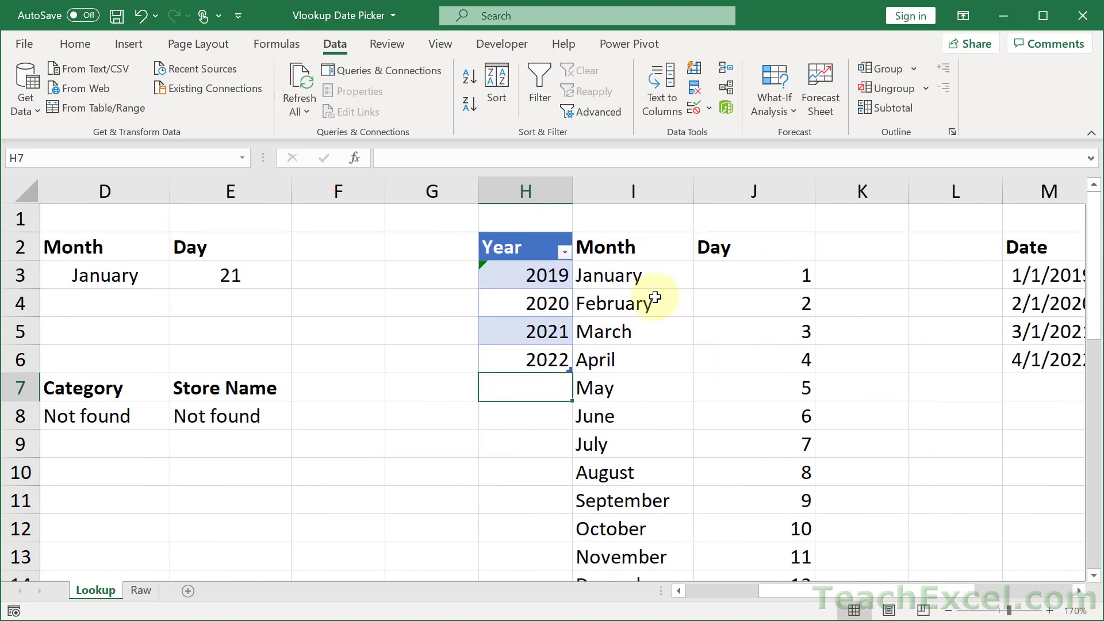
pyautogui.click(653, 251)
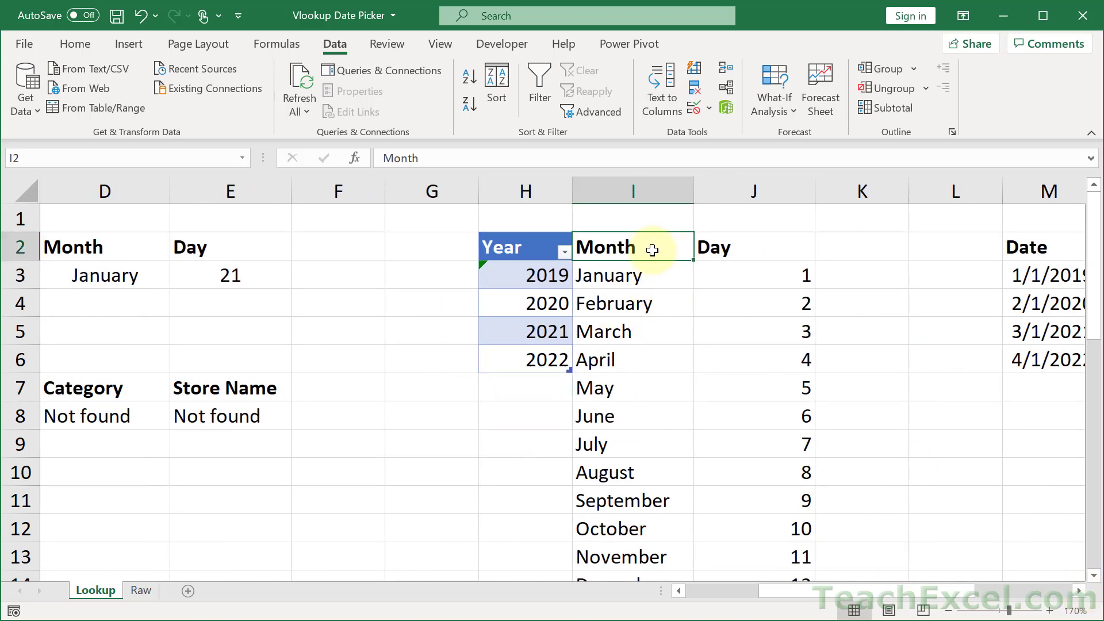
pyautogui.click(664, 279)
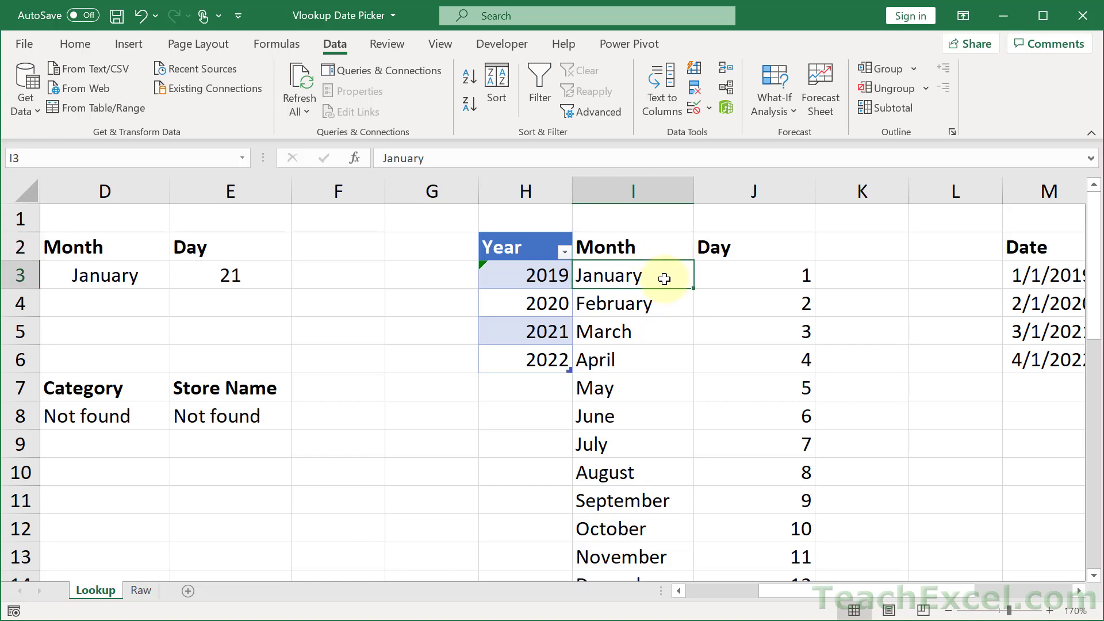
pyautogui.click(662, 300)
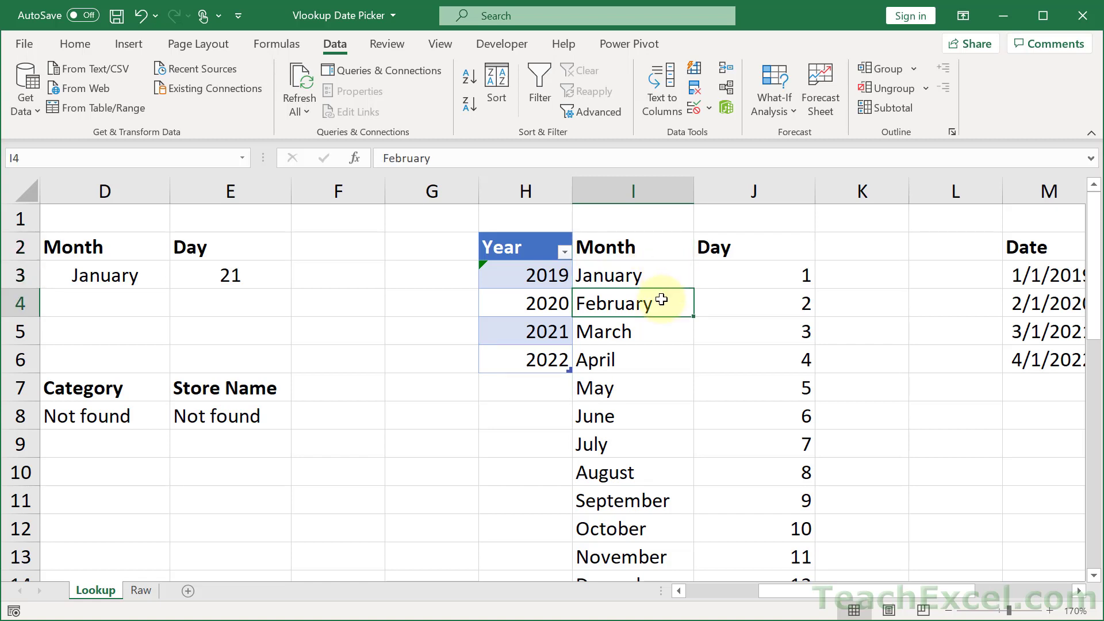
pyautogui.hotkey('ctrl', 'shift', 'Down')
pyautogui.press('Delete')
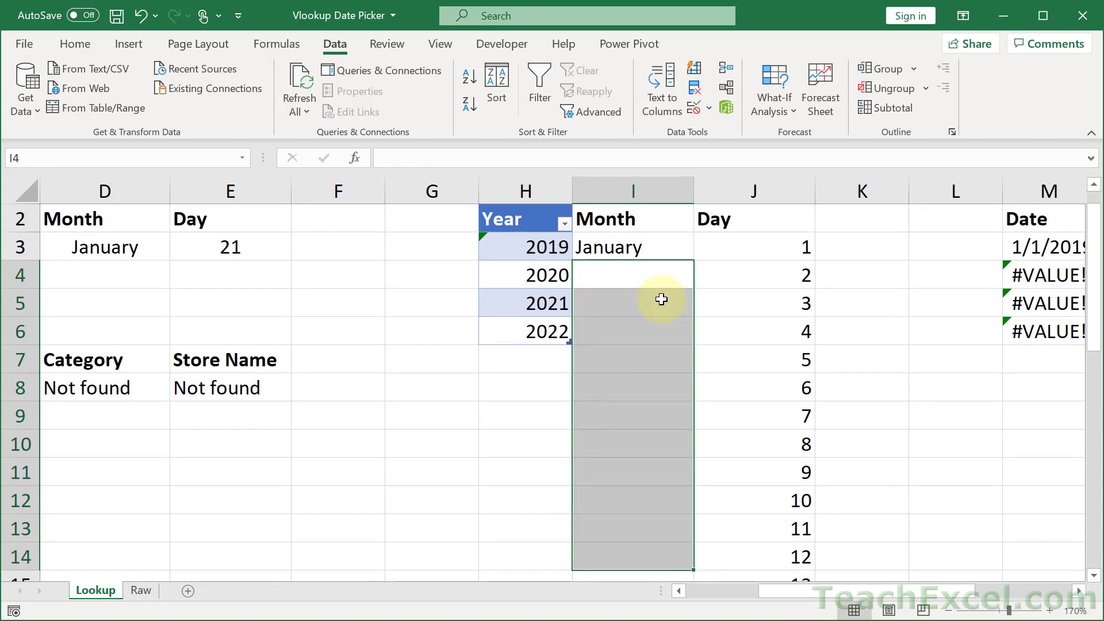
# Step: Fill January down to December in I3:I14 and collapse the ribbon
pyautogui.click(647, 246)
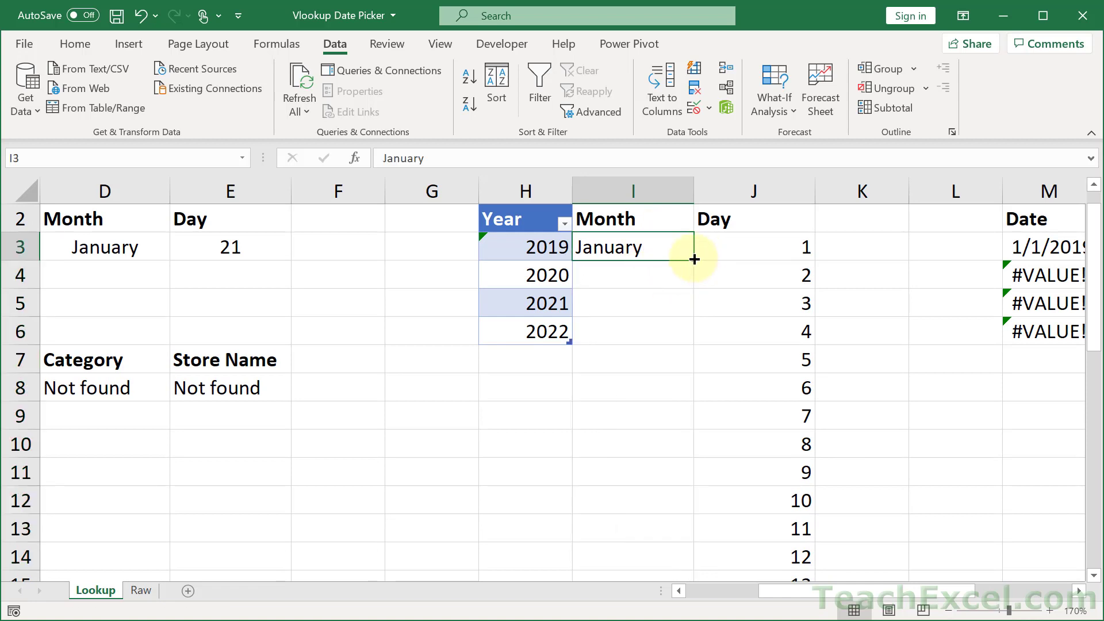
pyautogui.moveTo(694, 260); pyautogui.dragTo(673, 508)
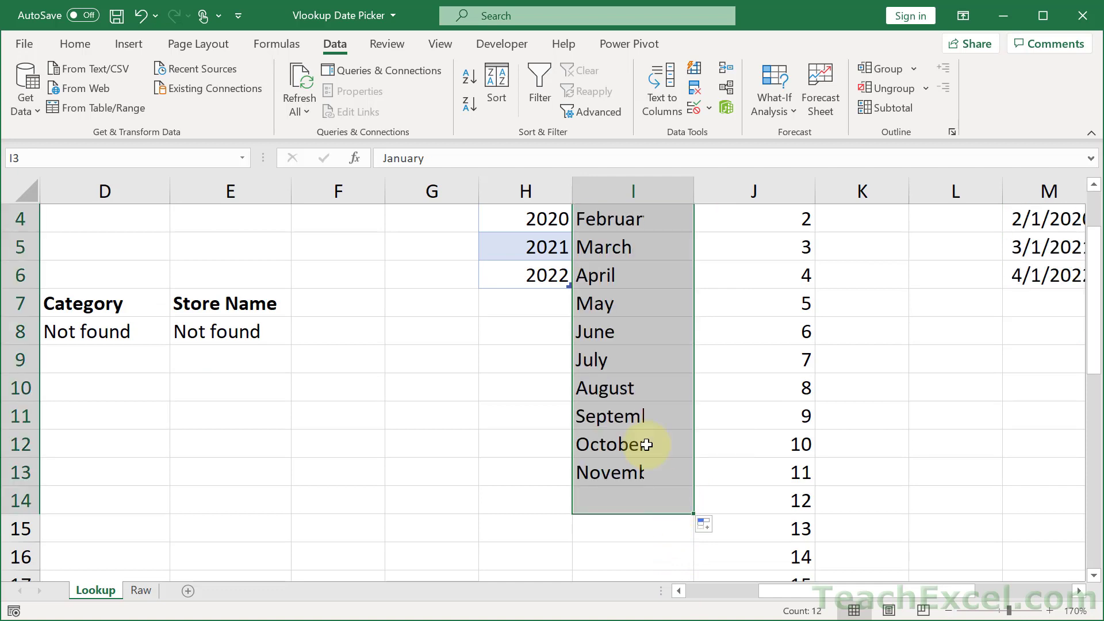
pyautogui.click(646, 443)
pyautogui.scroll(1, 647, 443)
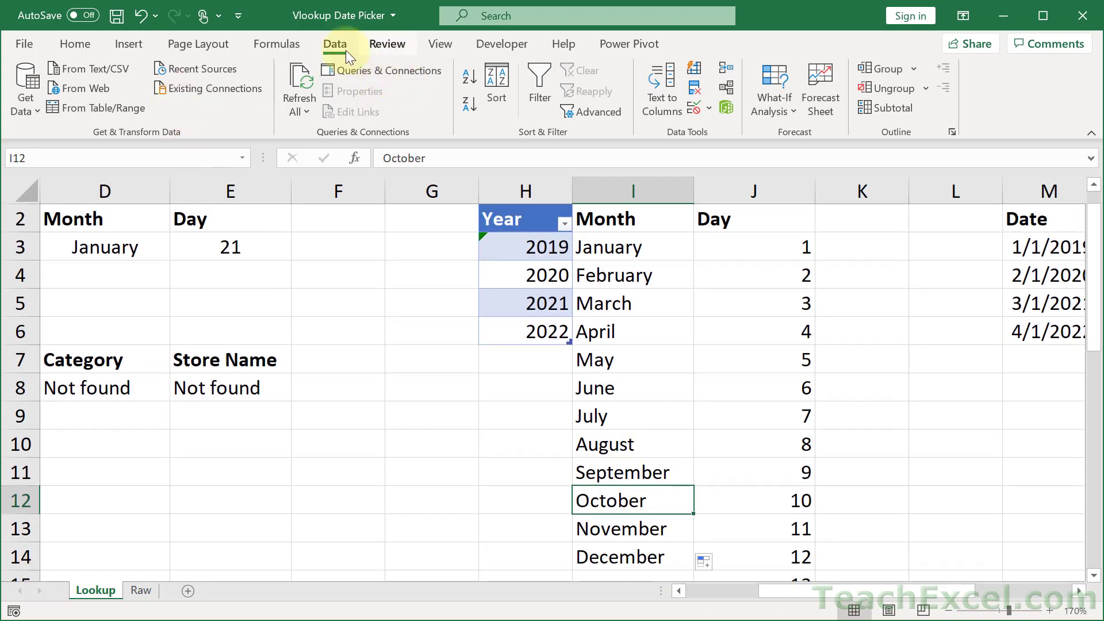
pyautogui.doubleClick(337, 42)
pyautogui.scroll(1, 738, 264)
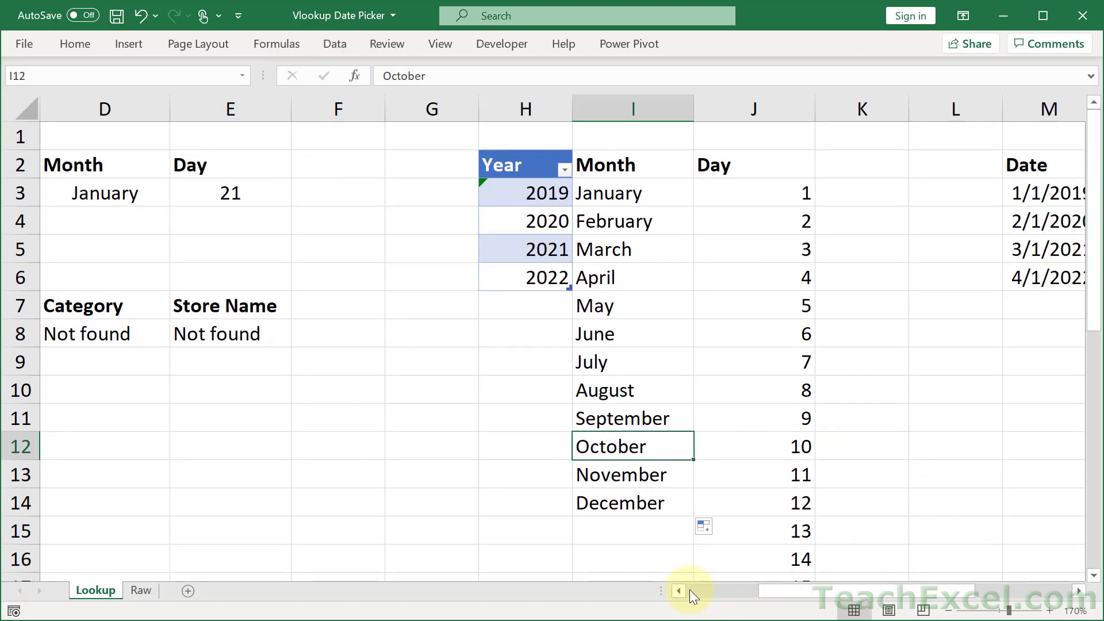
# Step: Empty D3 and set its data validation list source to I3:I14
pyautogui.click(678, 590)
pyautogui.click(236, 195)
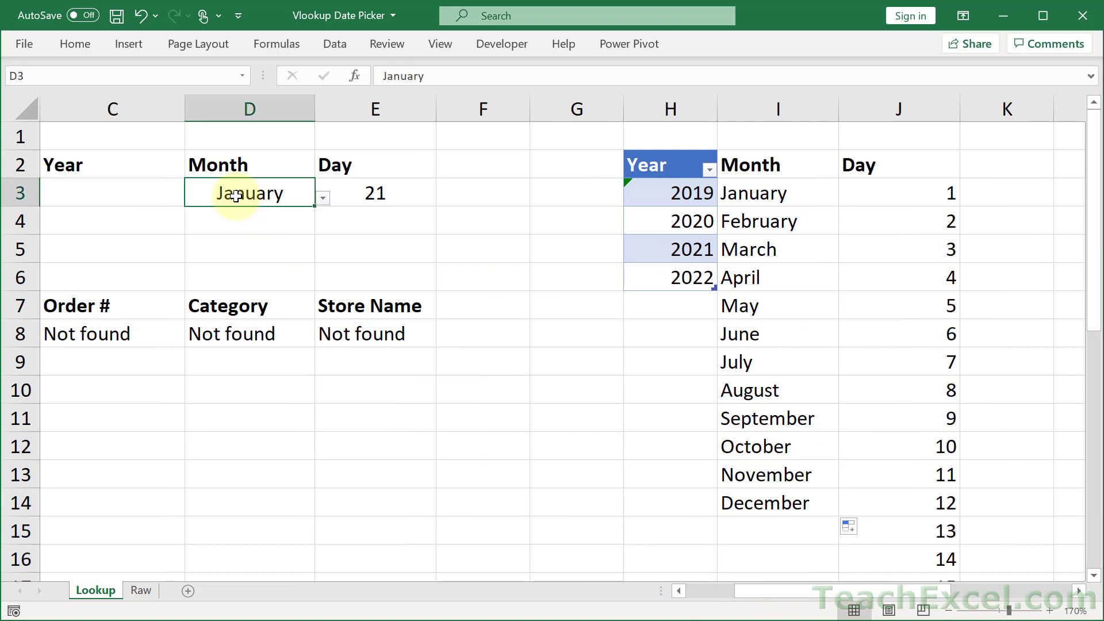
pyautogui.press('Delete')
pyautogui.press('alt')
pyautogui.press('d')
pyautogui.press('l')
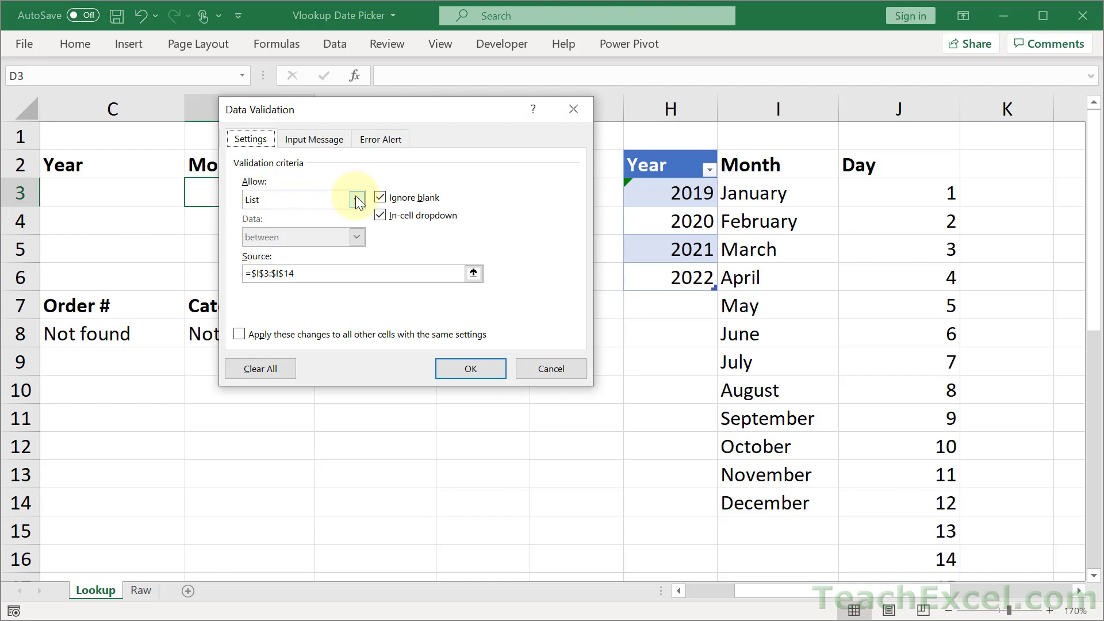
pyautogui.click(361, 270)
pyautogui.press('BackSpace')
pyautogui.press('BackSpace')
pyautogui.press('BackSpace')
pyautogui.press('BackSpace')
pyautogui.press('BackSpace')
pyautogui.press('BackSpace')
pyautogui.press('BackSpace')
pyautogui.press('BackSpace')
pyautogui.press('BackSpace')
pyautogui.press('BackSpace')
pyautogui.press('BackSpace')
pyautogui.moveTo(771, 198); pyautogui.dragTo(778, 492)
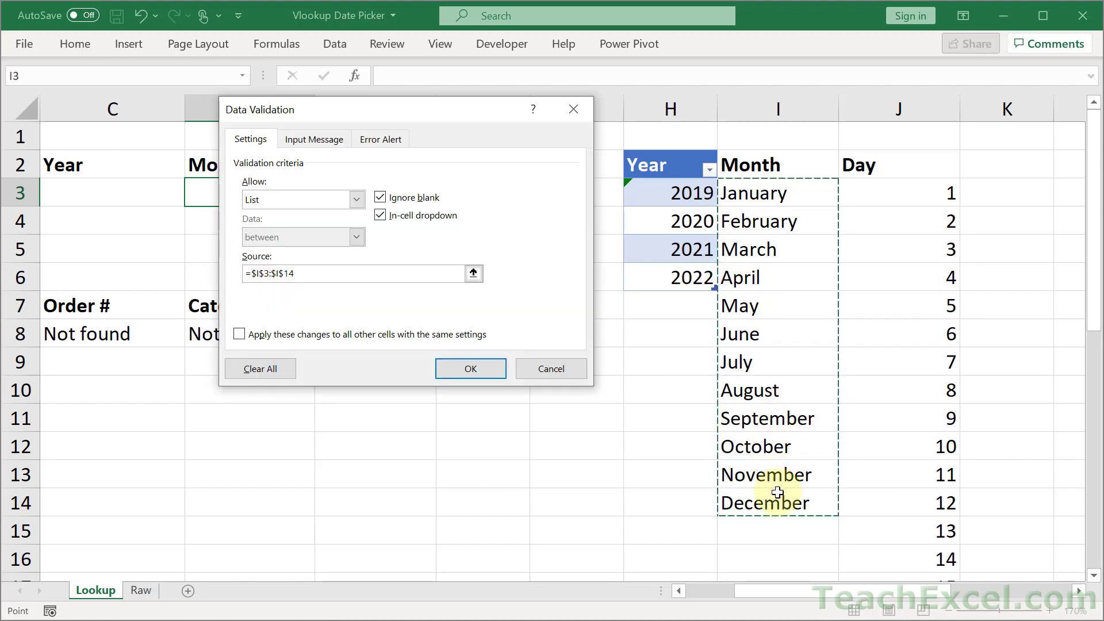
pyautogui.press('Return')
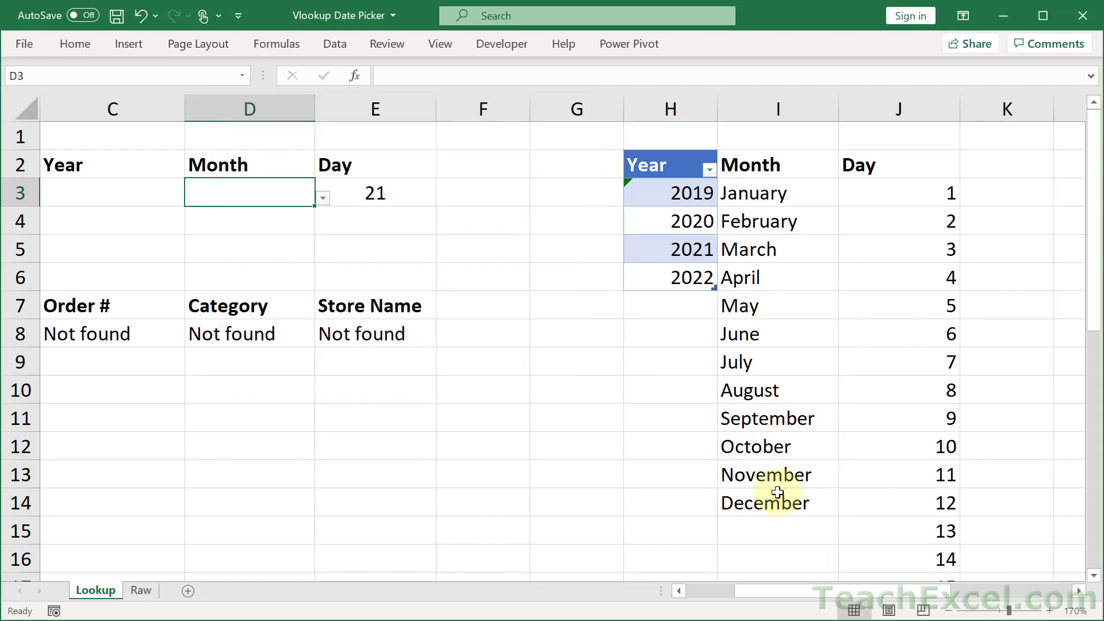
# Step: Check the Month dropdown, then enter a test value 'red' in I15
pyautogui.click(322, 199)
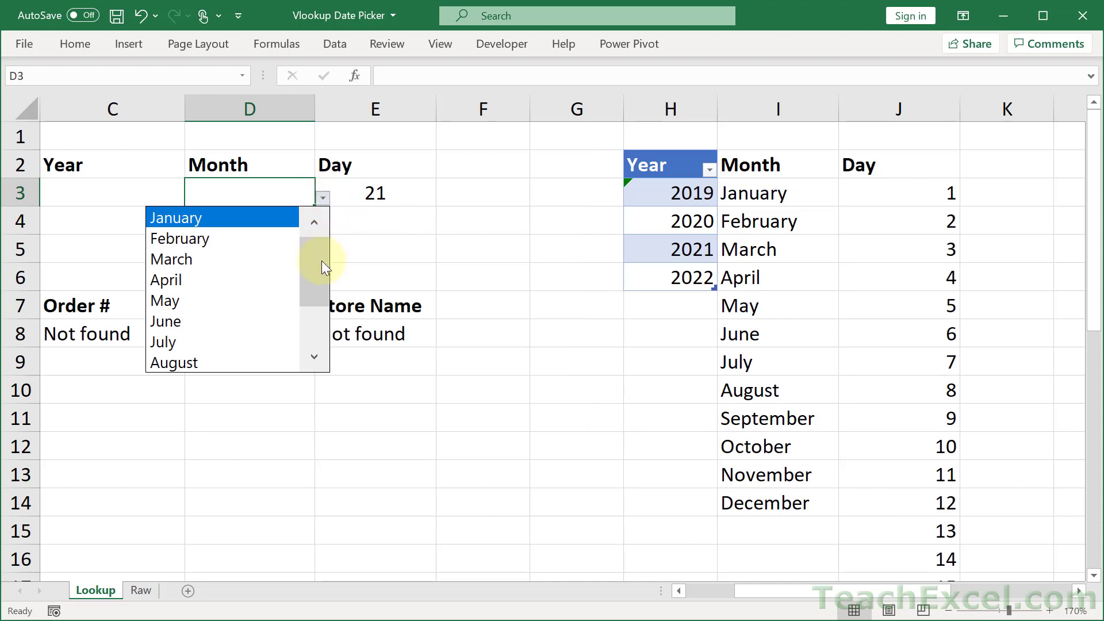
pyautogui.moveTo(322, 261); pyautogui.dragTo(322, 222)
pyautogui.click(751, 529)
pyautogui.click(751, 528)
pyautogui.write('red')
pyautogui.press('Return')
# Step: Recheck the D3 month choices and delete the 'red' test entry from I15
pyautogui.click(247, 192)
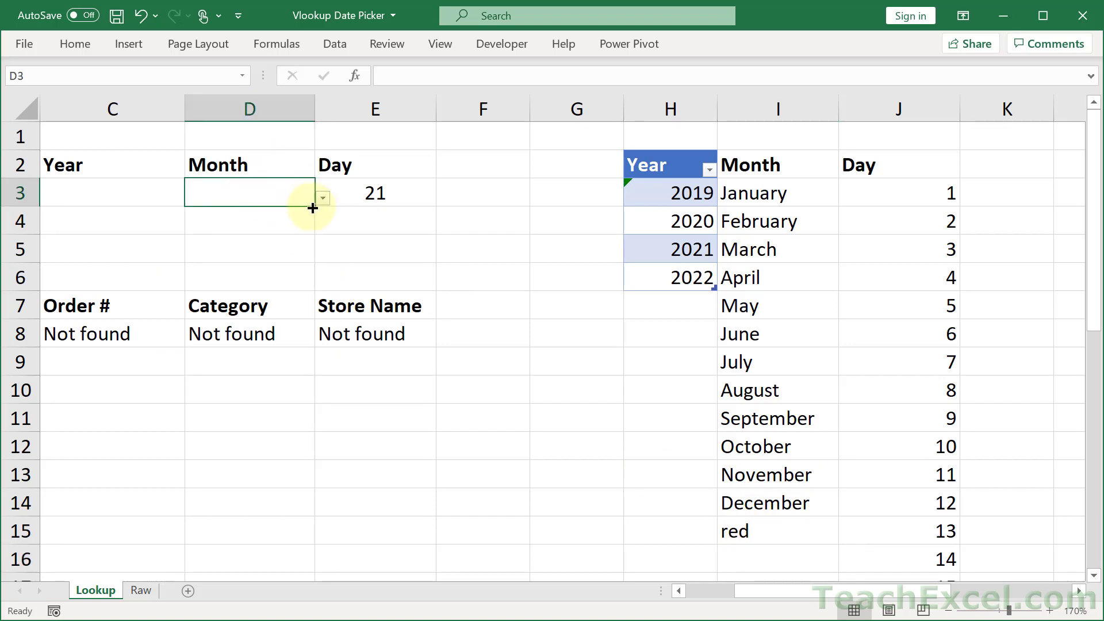
pyautogui.click(322, 199)
pyautogui.click(315, 361)
pyautogui.click(316, 361)
pyautogui.click(316, 361)
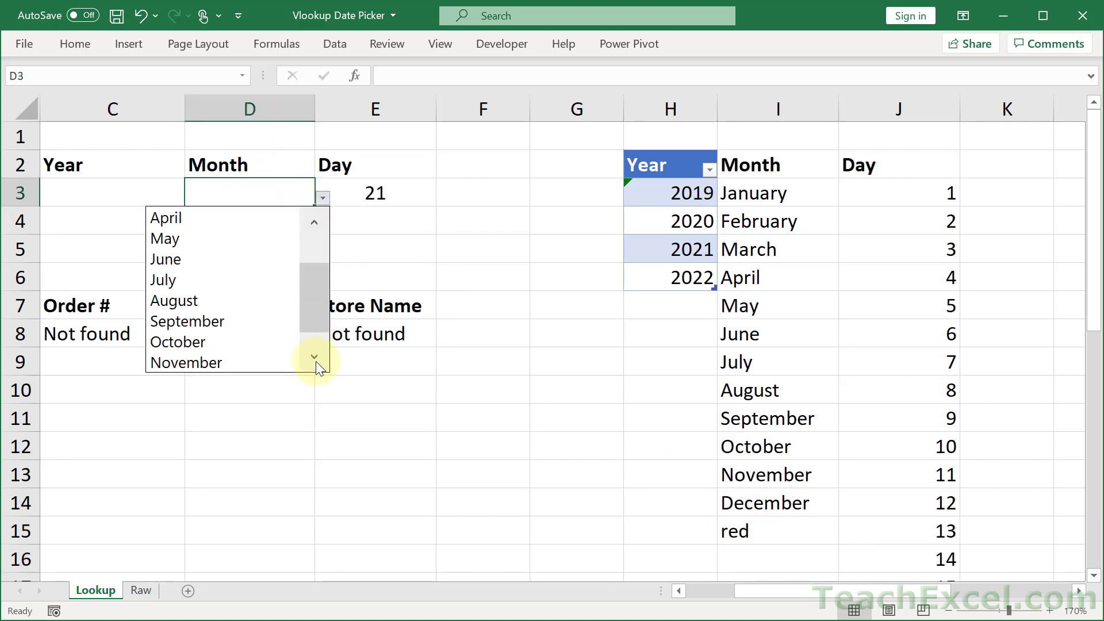
pyautogui.click(315, 361)
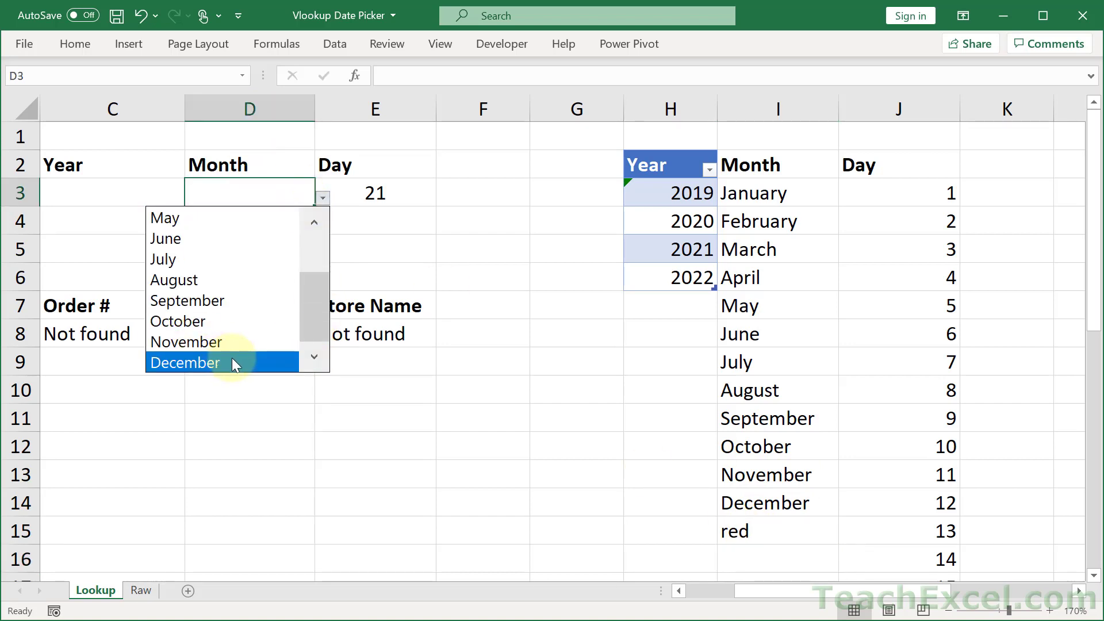
pyautogui.press('Escape')
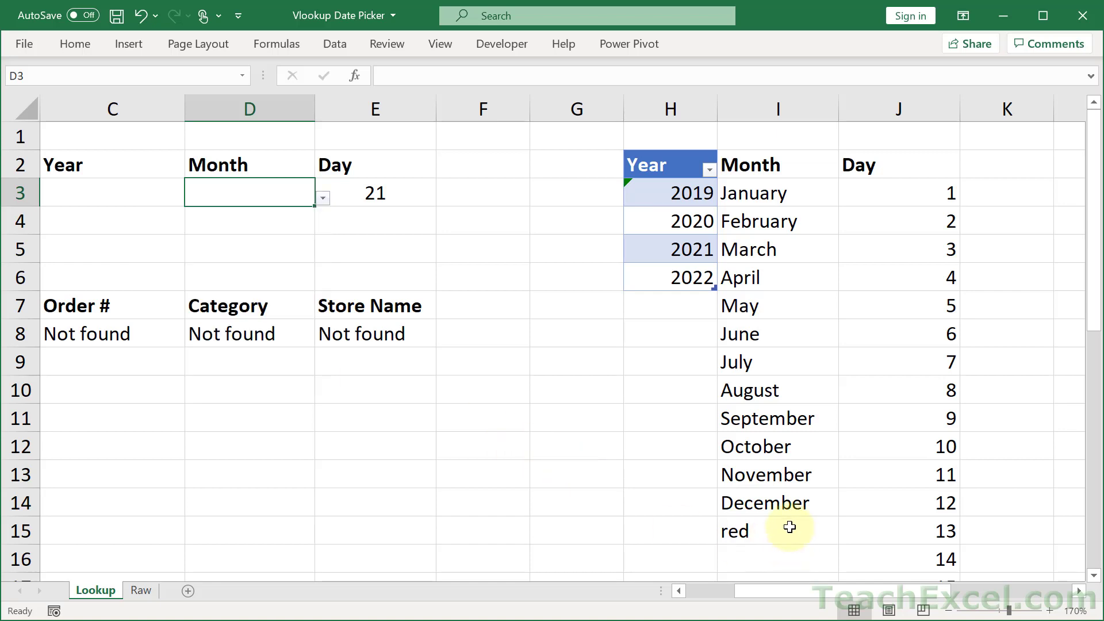
pyautogui.click(790, 527)
pyautogui.press('Delete')
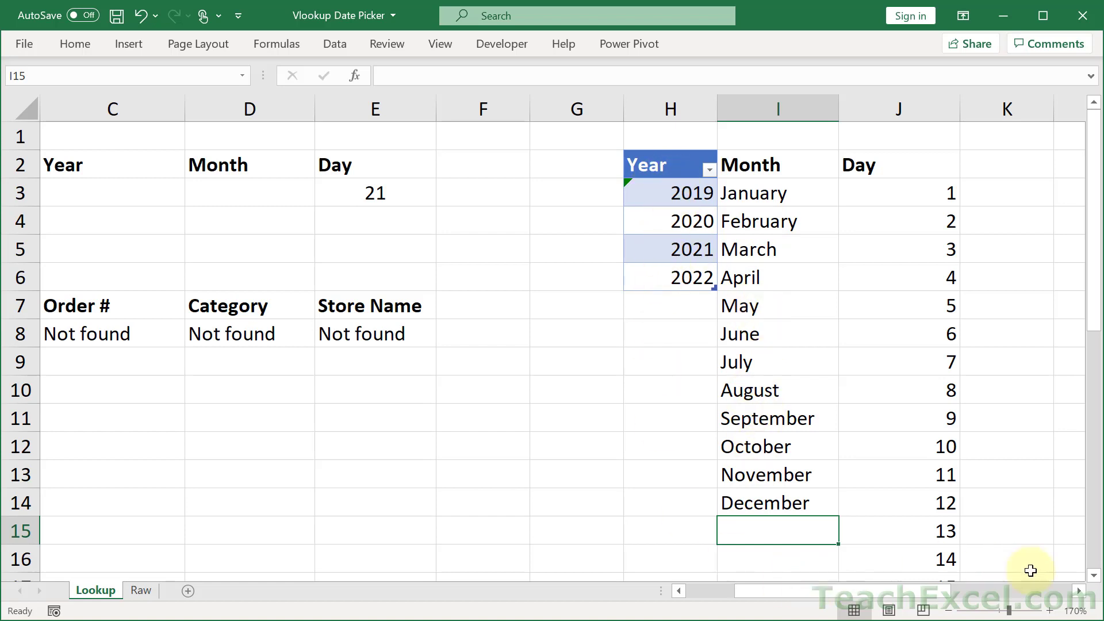
pyautogui.click(1084, 596)
pyautogui.click(1084, 596)
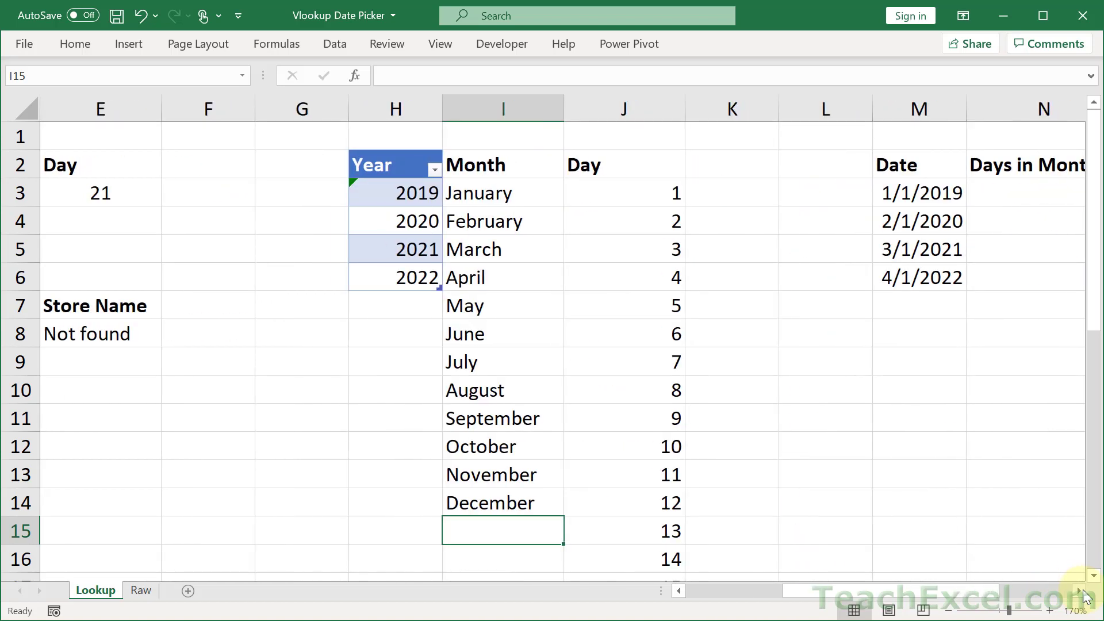
pyautogui.click(1084, 596)
pyautogui.click(502, 168)
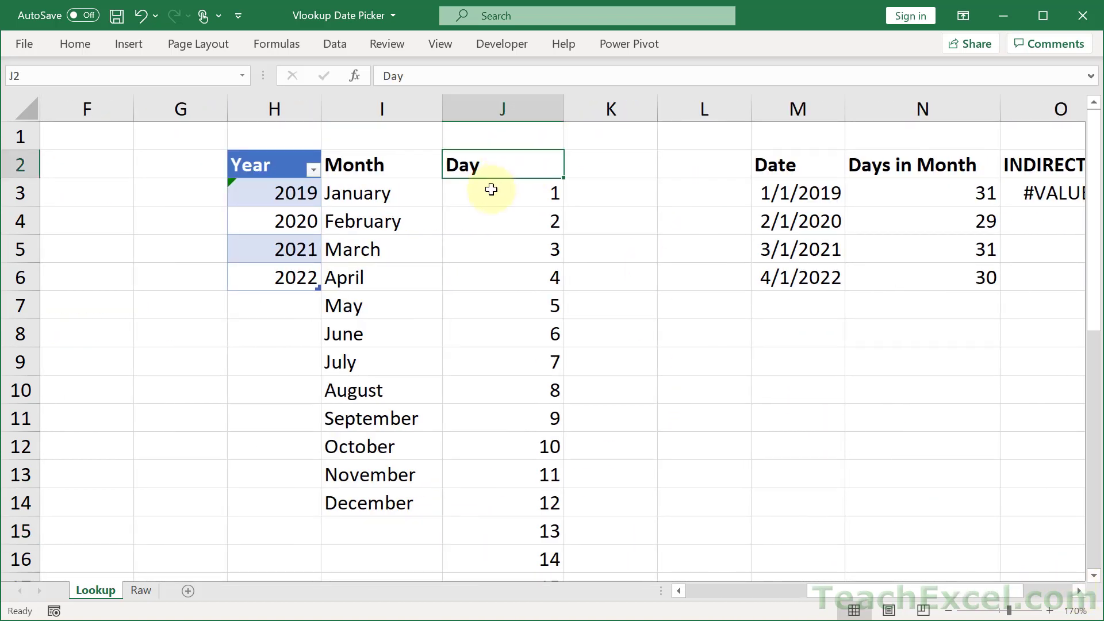
pyautogui.click(489, 191)
pyautogui.click(489, 219)
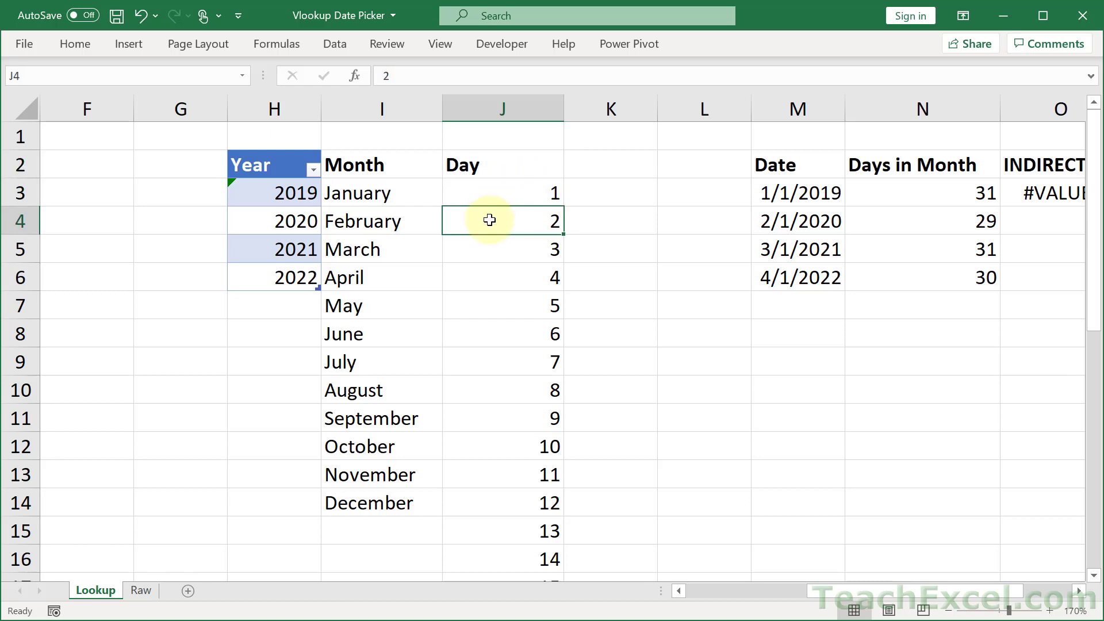
pyautogui.hotkey('ctrl', 'shift', 'Down')
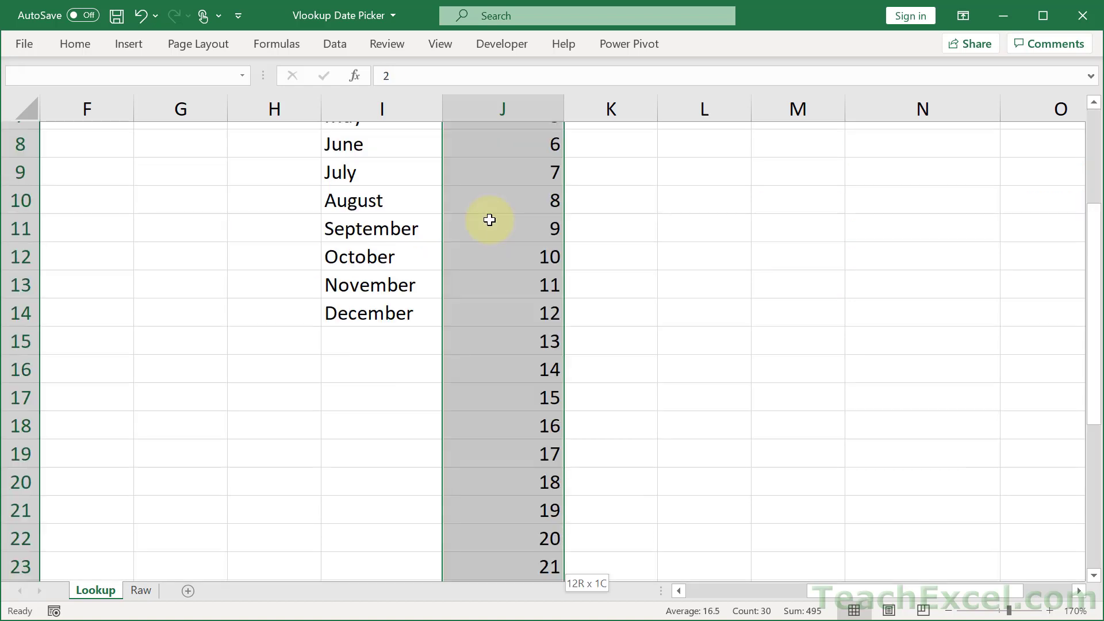
pyautogui.hotkey('ctrl', 'z')
pyautogui.click(536, 222)
pyautogui.write('2')
pyautogui.press('Return')
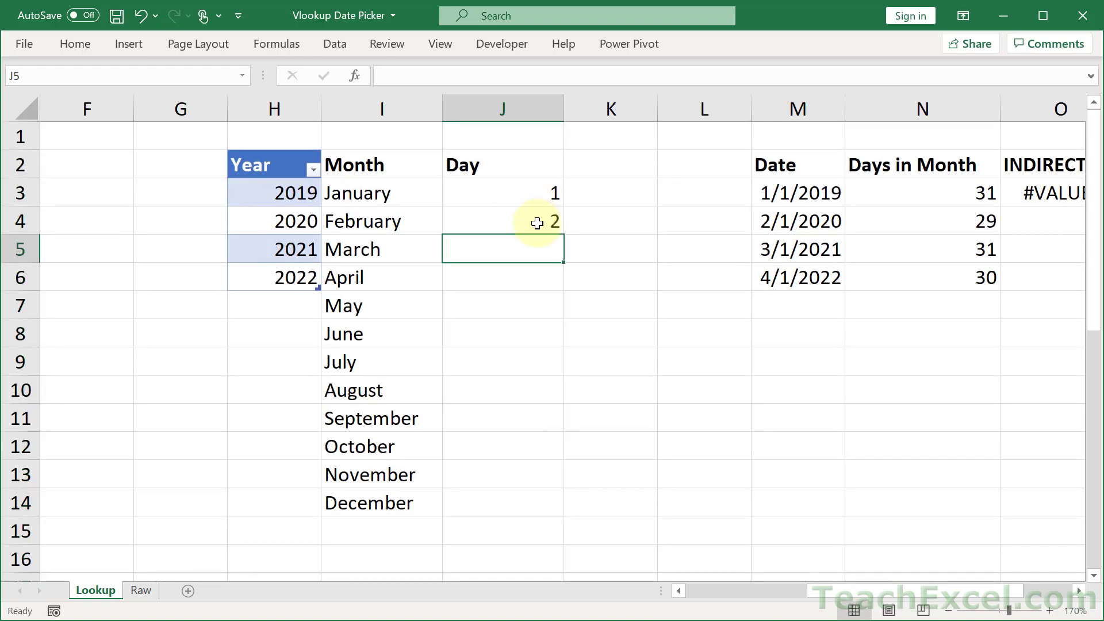
pyautogui.moveTo(538, 190); pyautogui.dragTo(528, 331)
pyautogui.click(488, 302)
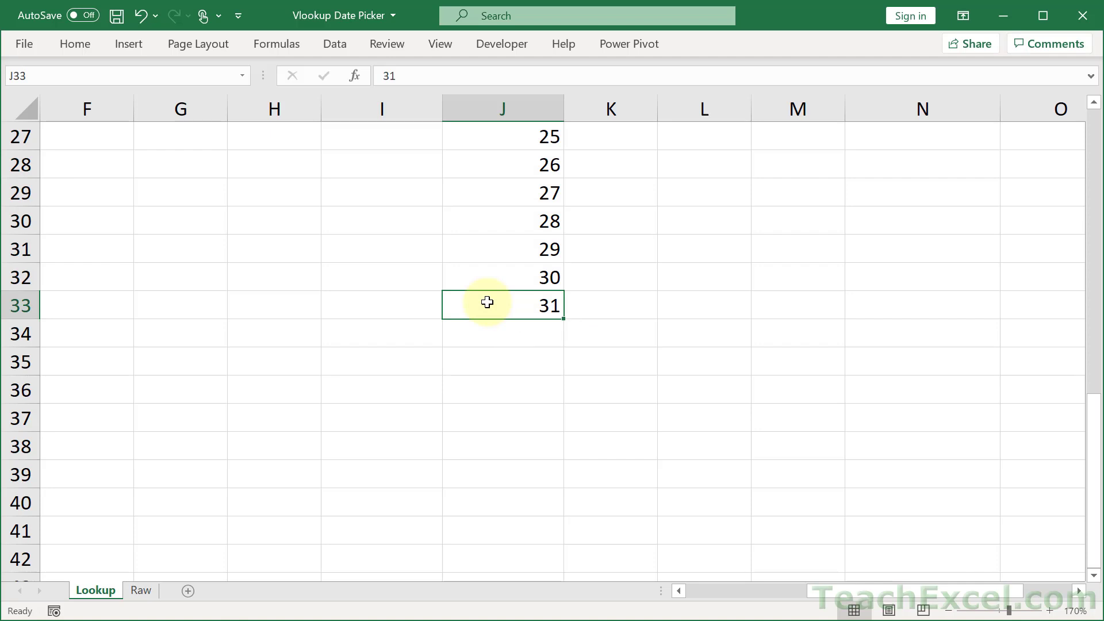
pyautogui.scroll(2, 488, 300)
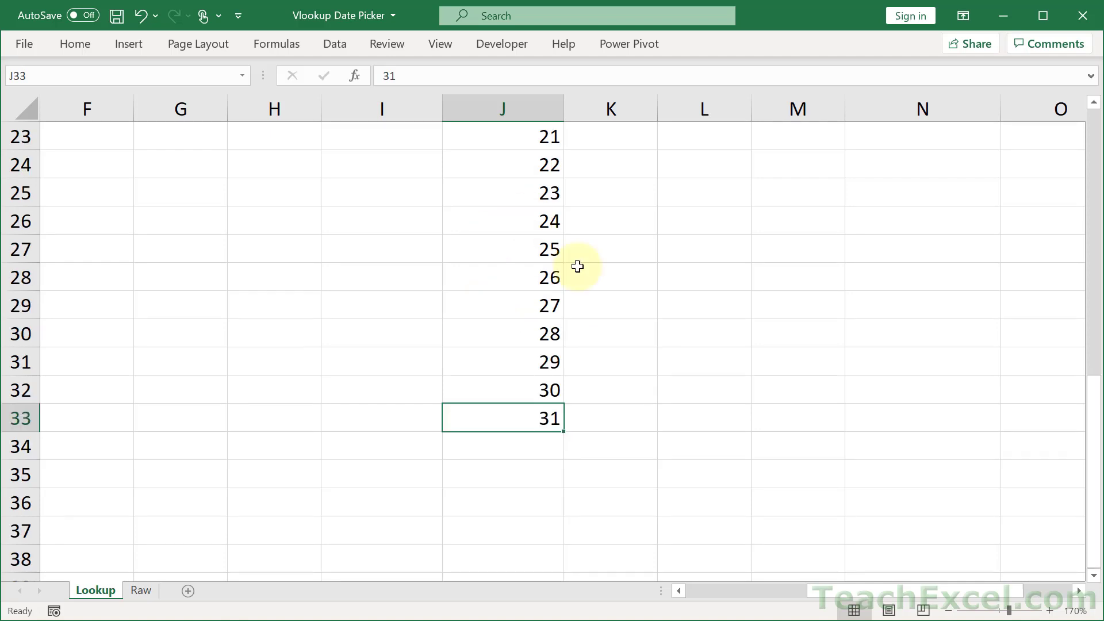
pyautogui.click(479, 186)
pyautogui.scroll(7, 478, 186)
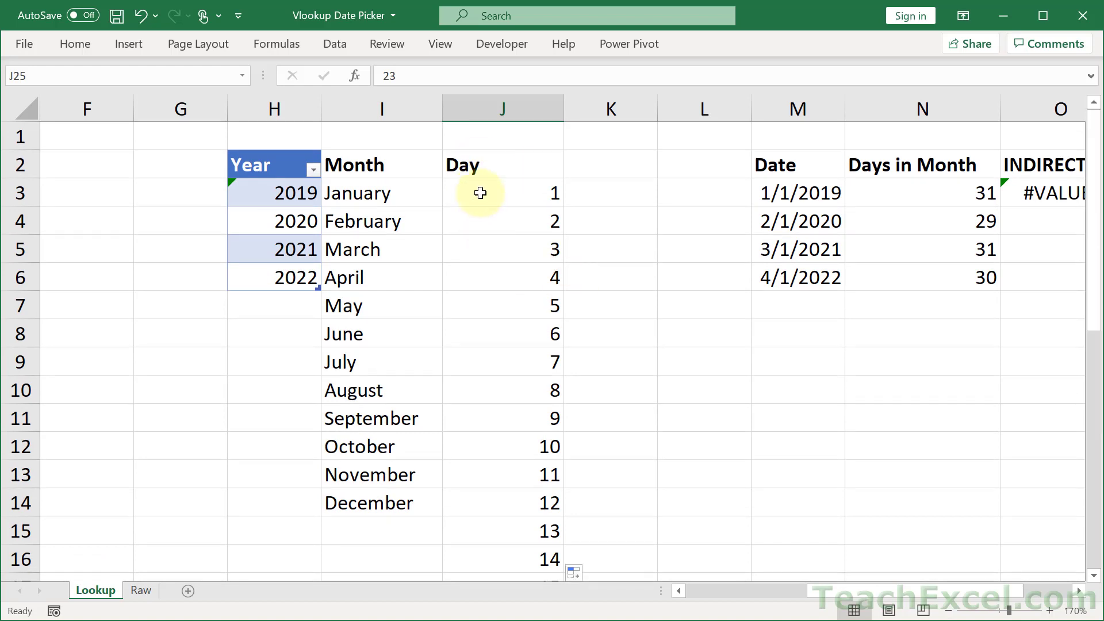
pyautogui.click(480, 193)
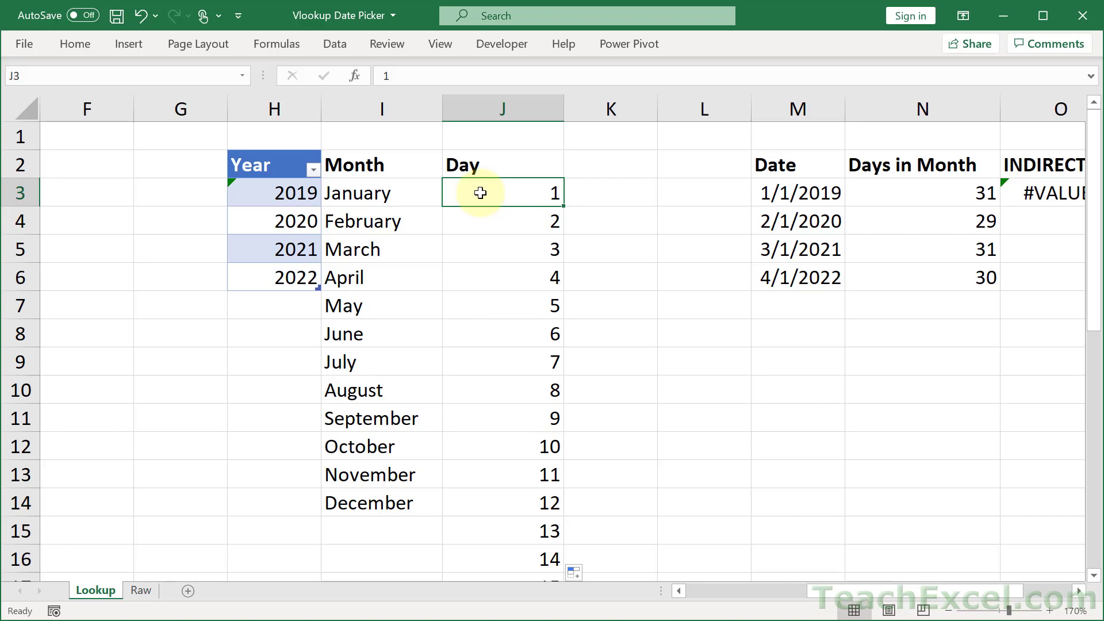
# Step: Choose 2019 as the Year in C3 and January as the Month in D3, then view E3's day list
pyautogui.hscroll(-5, 480, 193)
pyautogui.click(318, 193)
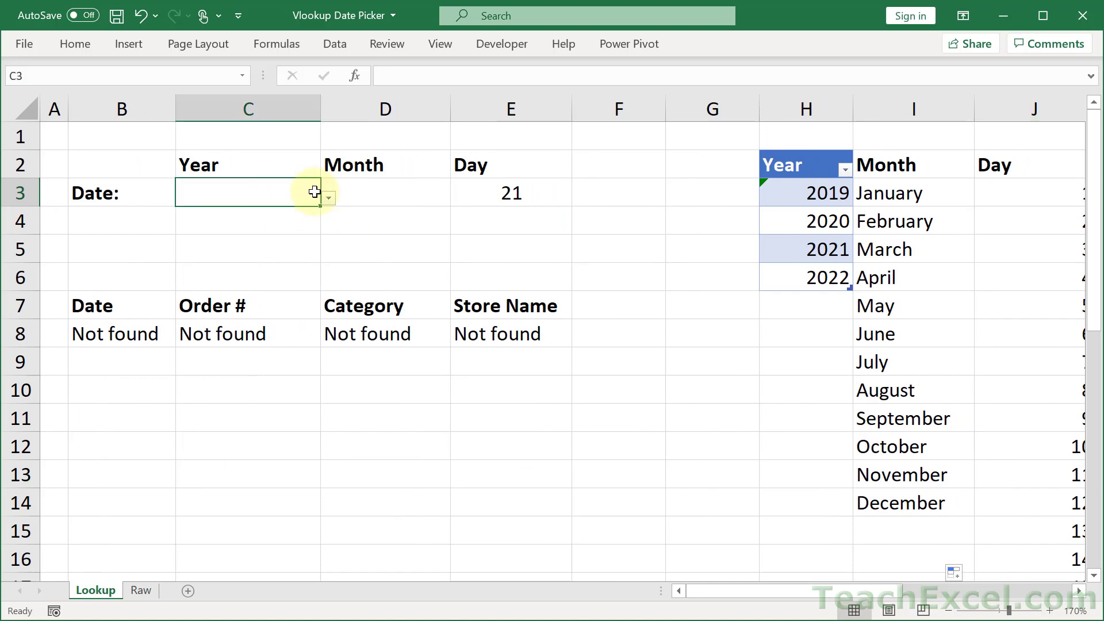
pyautogui.click(329, 197)
pyautogui.click(245, 212)
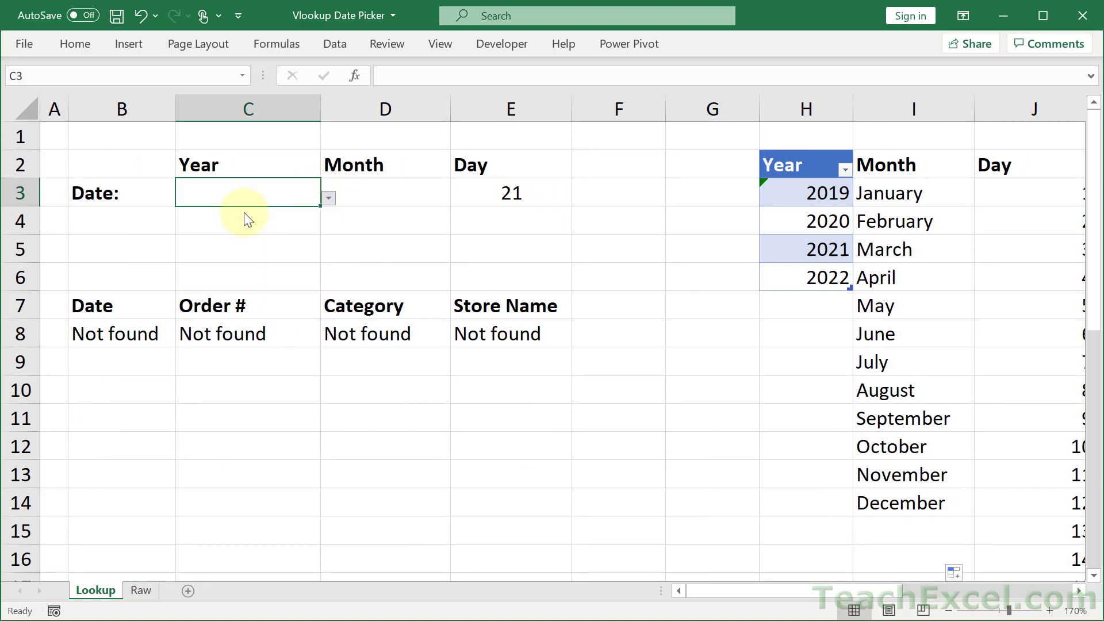
pyautogui.click(376, 197)
pyautogui.click(458, 198)
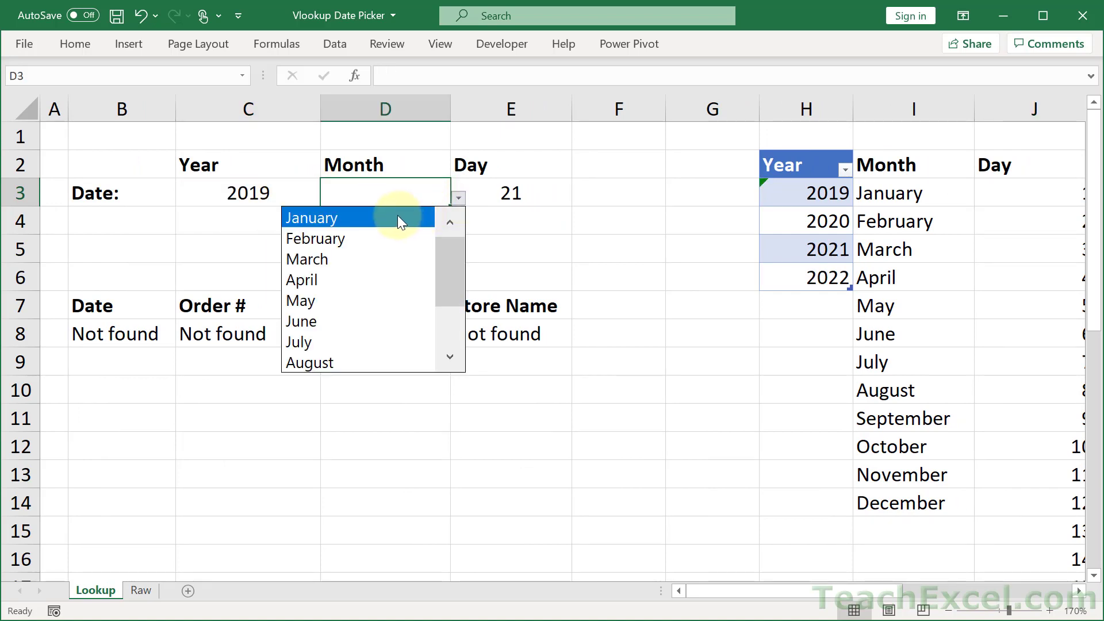
pyautogui.click(398, 218)
pyautogui.click(510, 195)
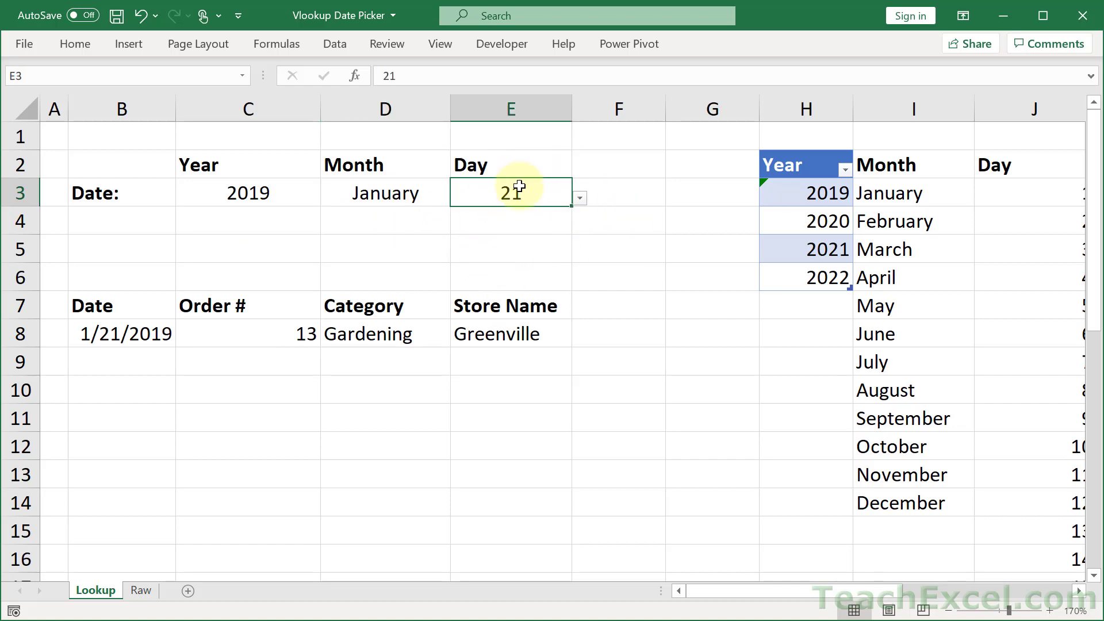
pyautogui.click(580, 199)
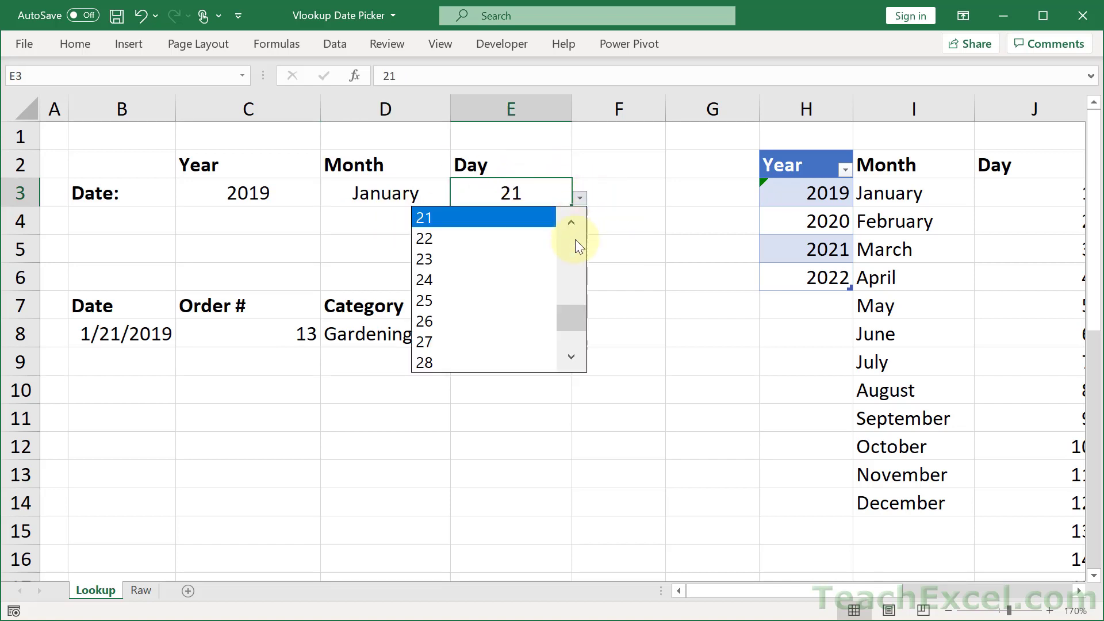
# Step: Close the day list, review the Day values in column J, and select the Date cell M3
pyautogui.click(570, 357)
pyautogui.press('Escape')
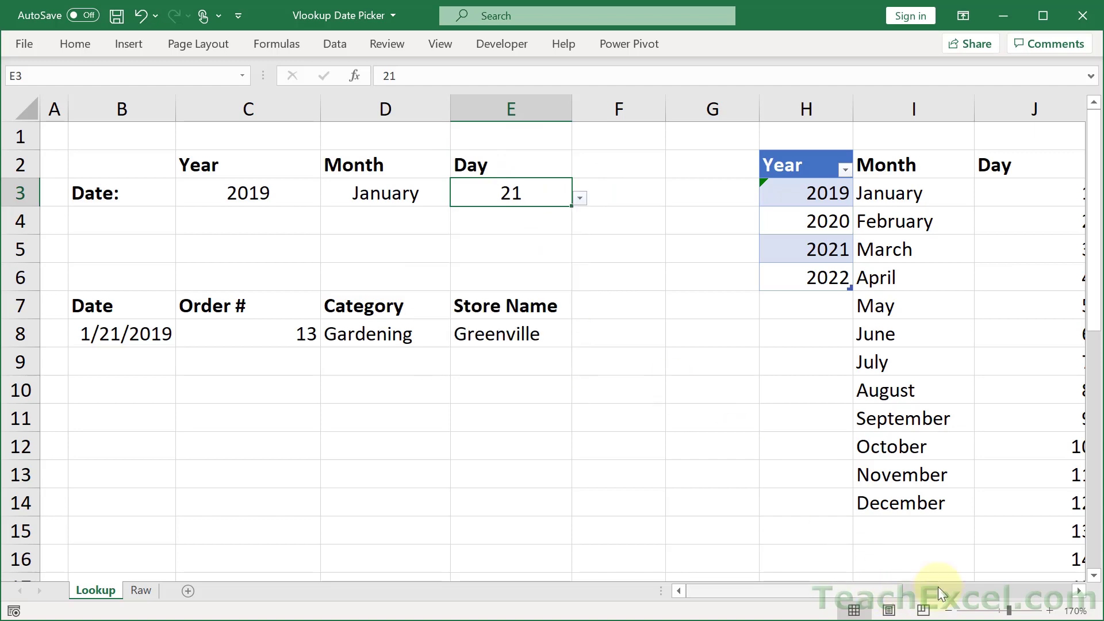
pyautogui.click(1083, 592)
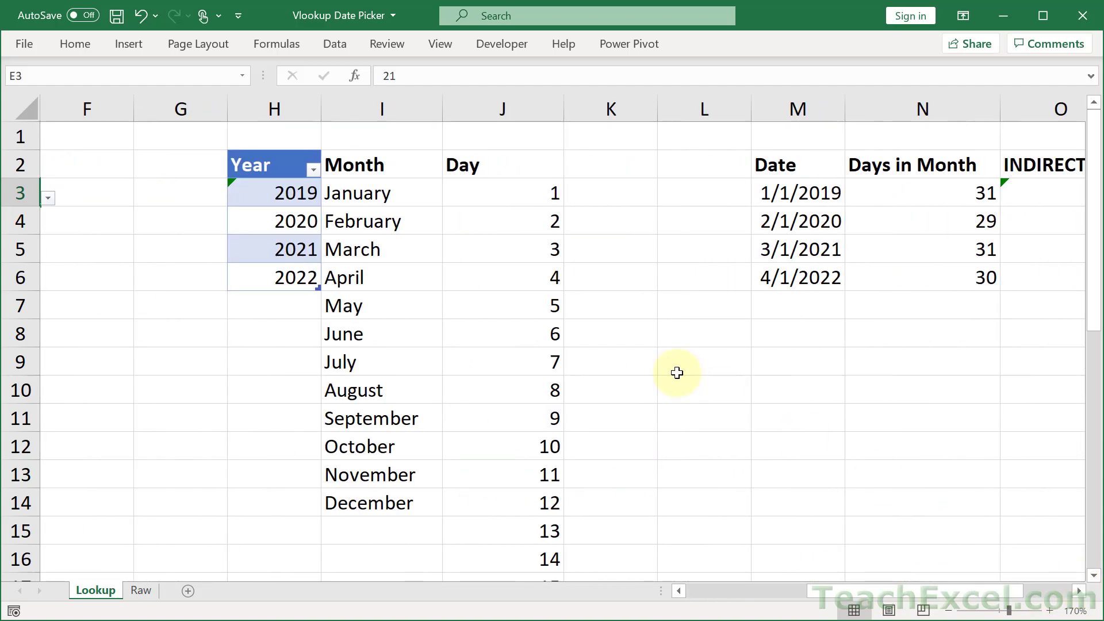
pyautogui.click(487, 191)
pyautogui.scroll(-7, 487, 191)
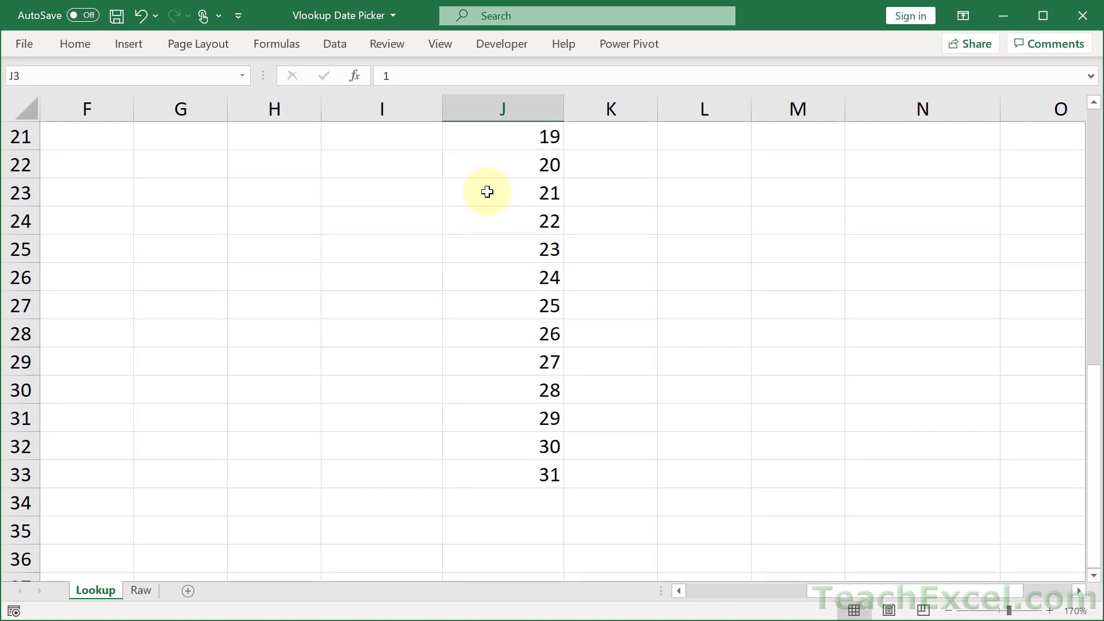
pyautogui.scroll(7, 487, 191)
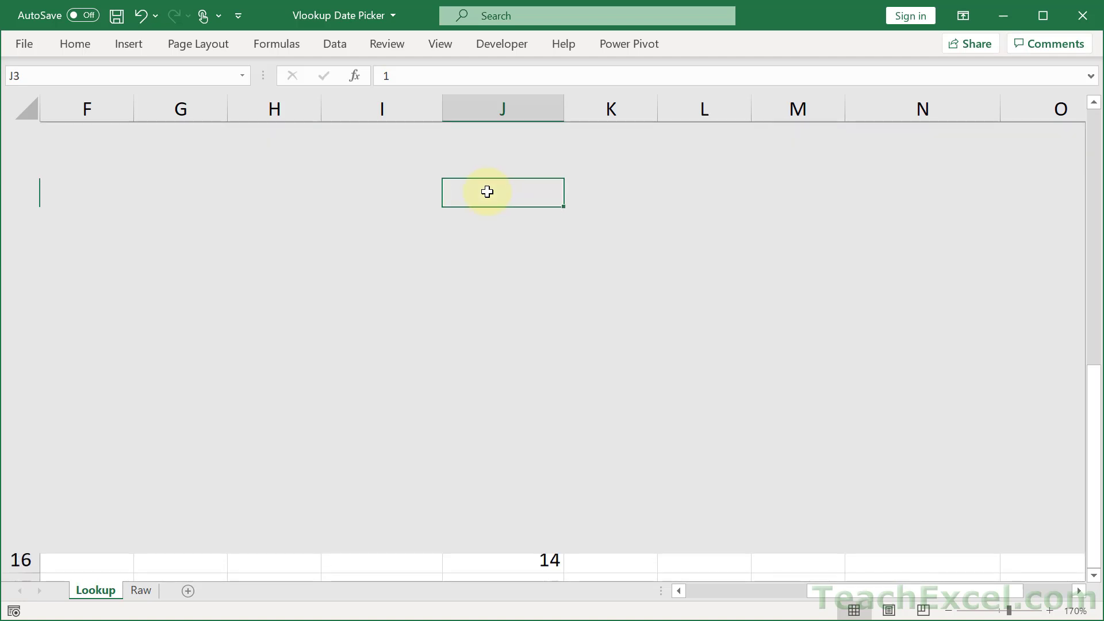
pyautogui.click(1076, 590)
pyautogui.click(1080, 590)
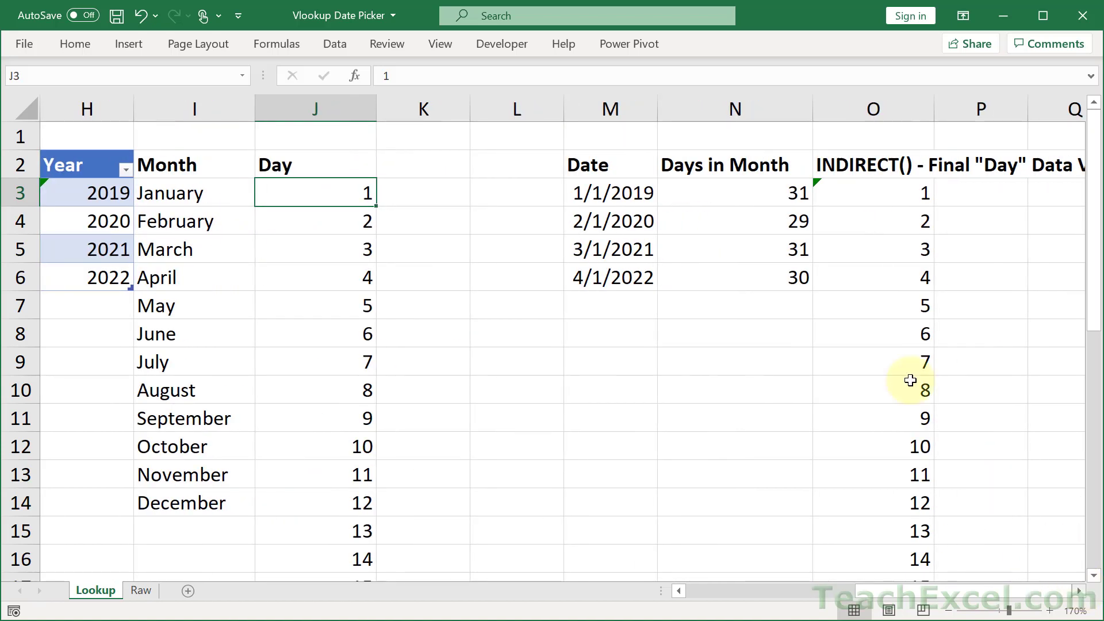
pyautogui.click(594, 191)
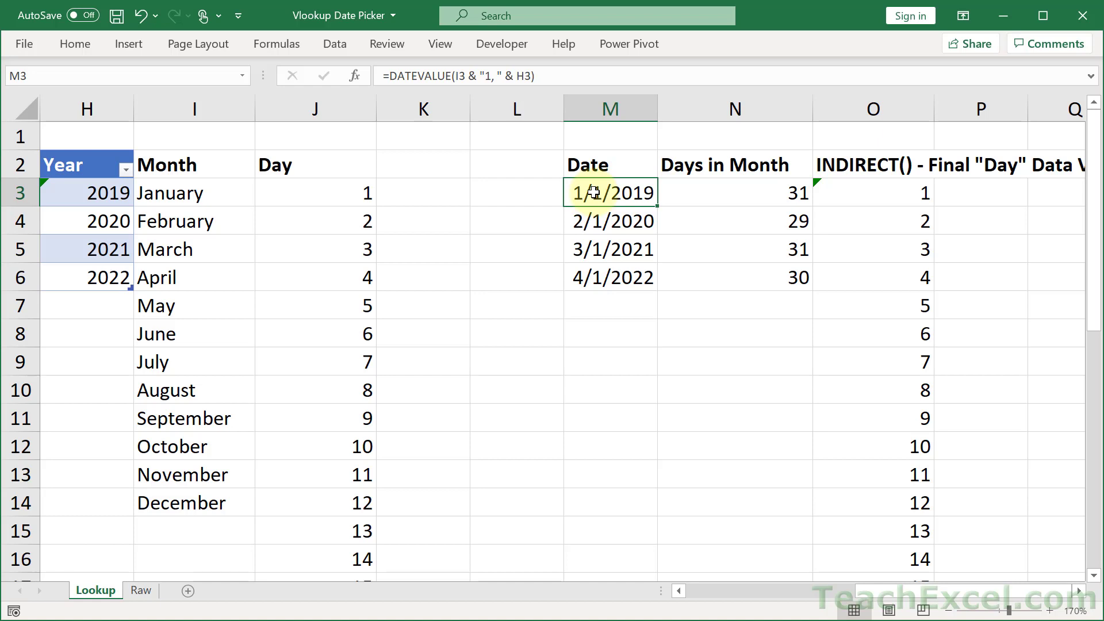
# Step: Replace M3's formula with =DATEVALUE(I3 & "1, " & H3), giving 1/1/2019
pyautogui.press('Delete')
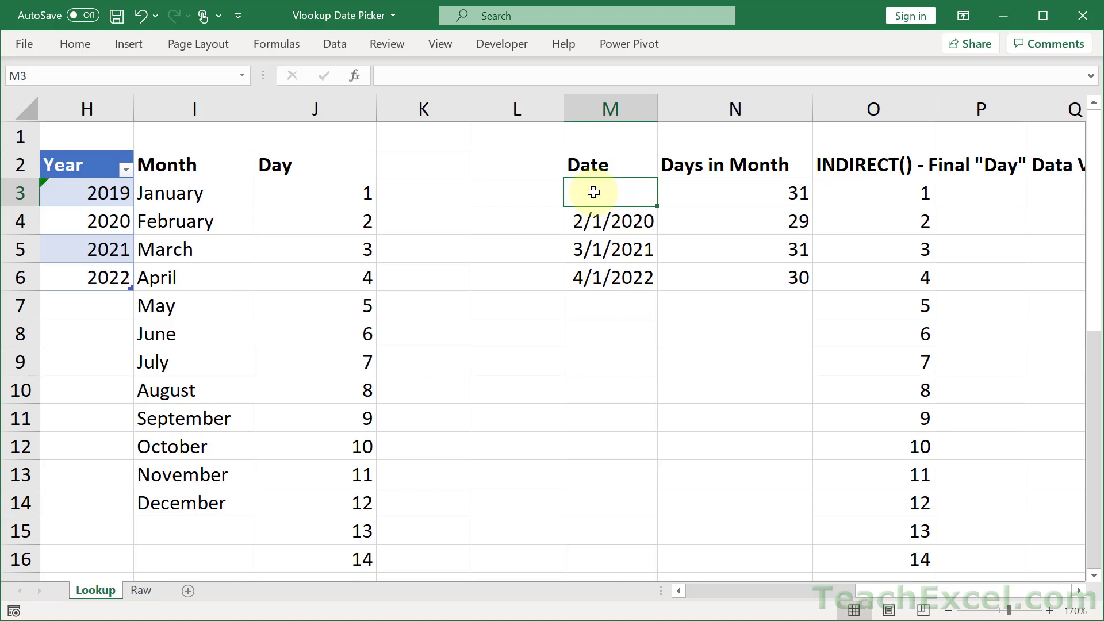
pyautogui.scroll(1, 527, 198)
pyautogui.write('=da')
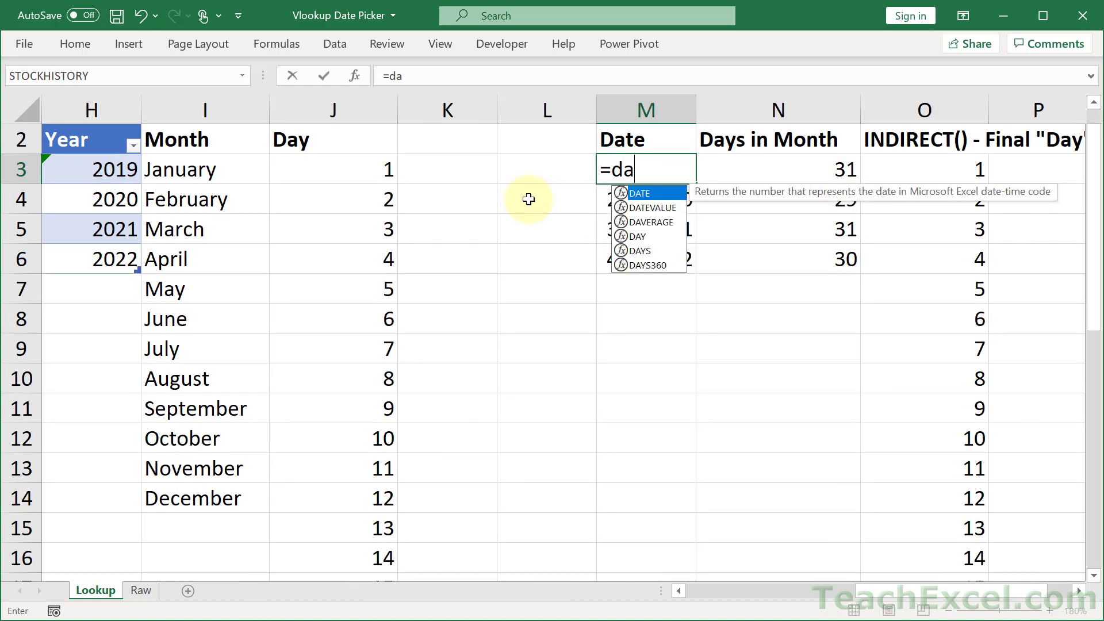
pyautogui.write('tev')
pyautogui.press('Tab')
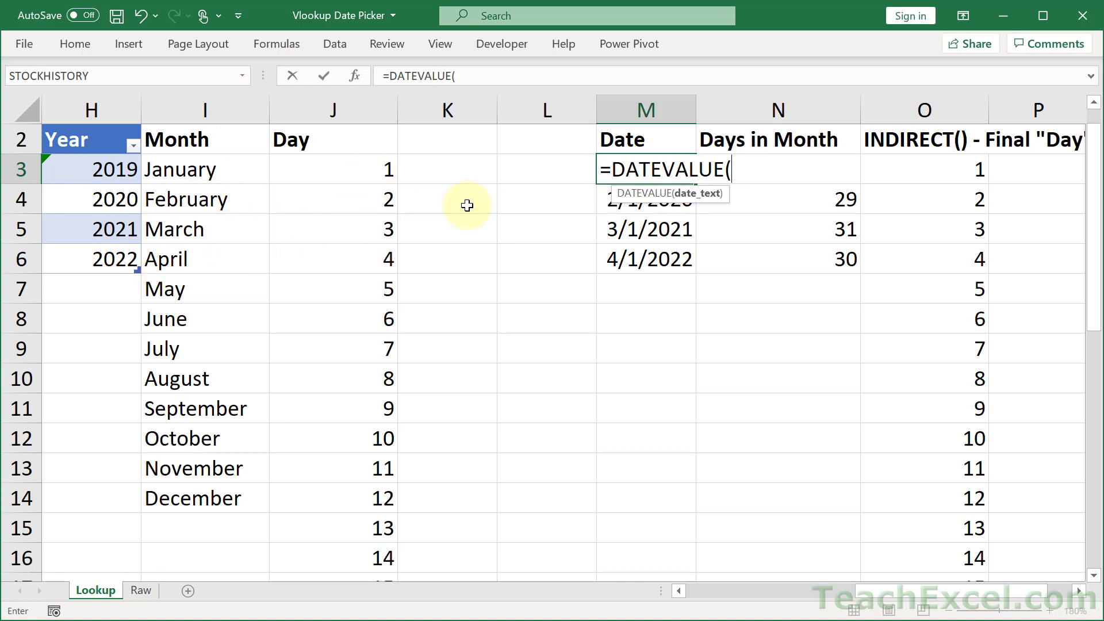
pyautogui.click(192, 168)
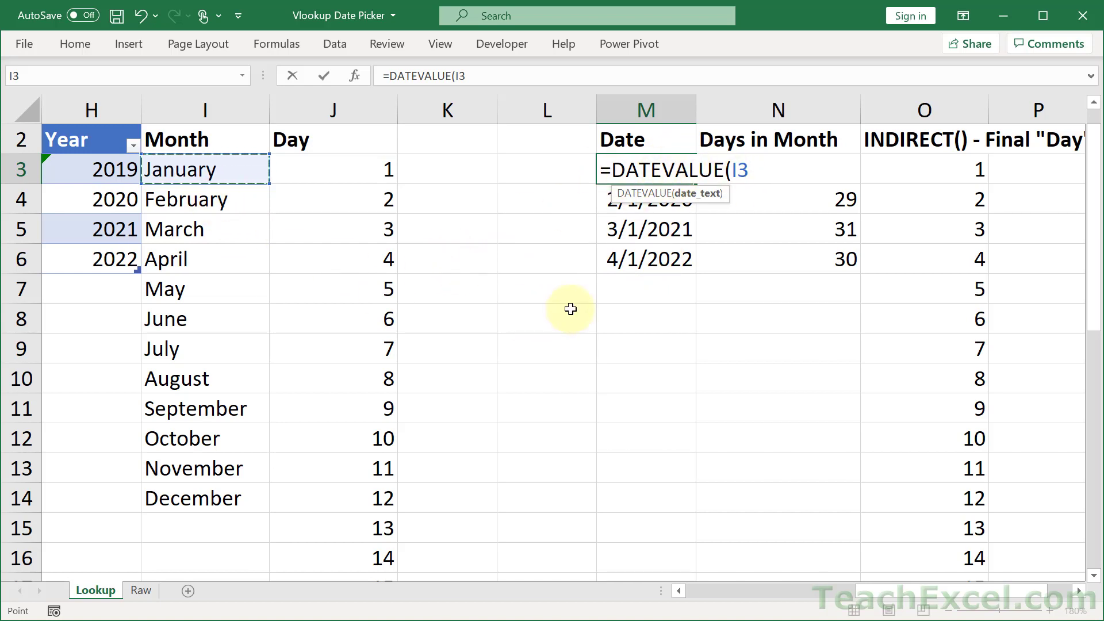
pyautogui.write('&')
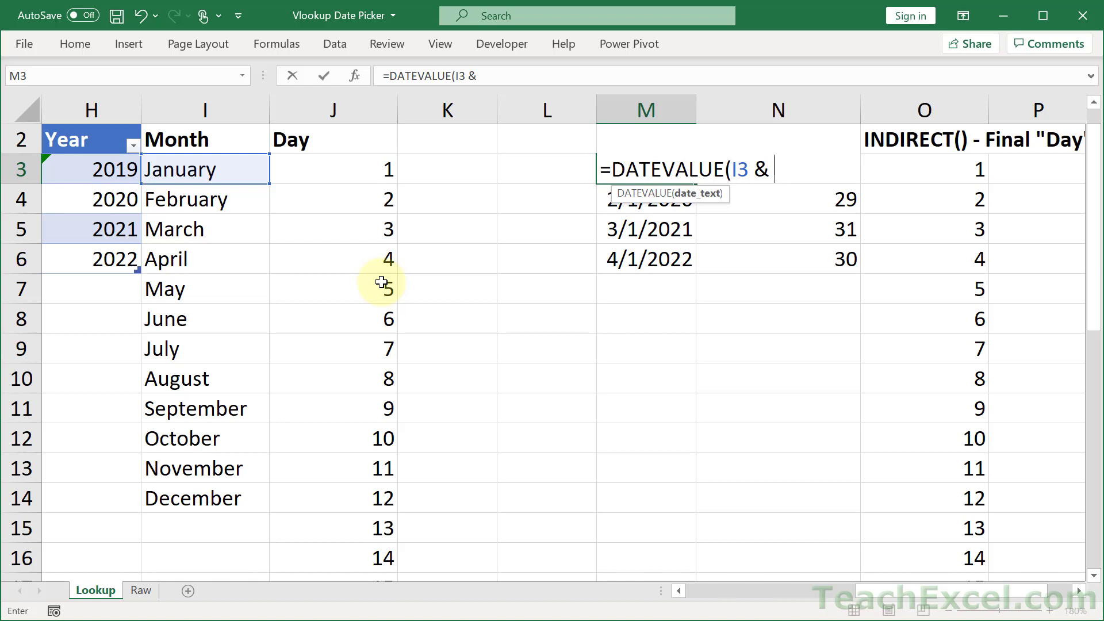
pyautogui.write('1,')
pyautogui.write('&')
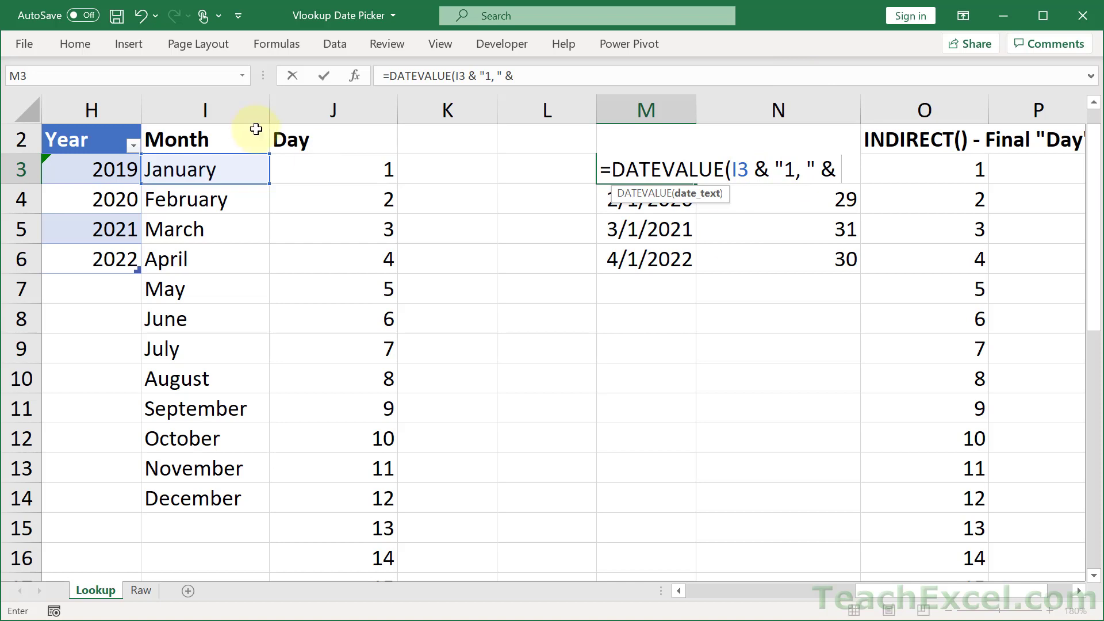
pyautogui.click(106, 161)
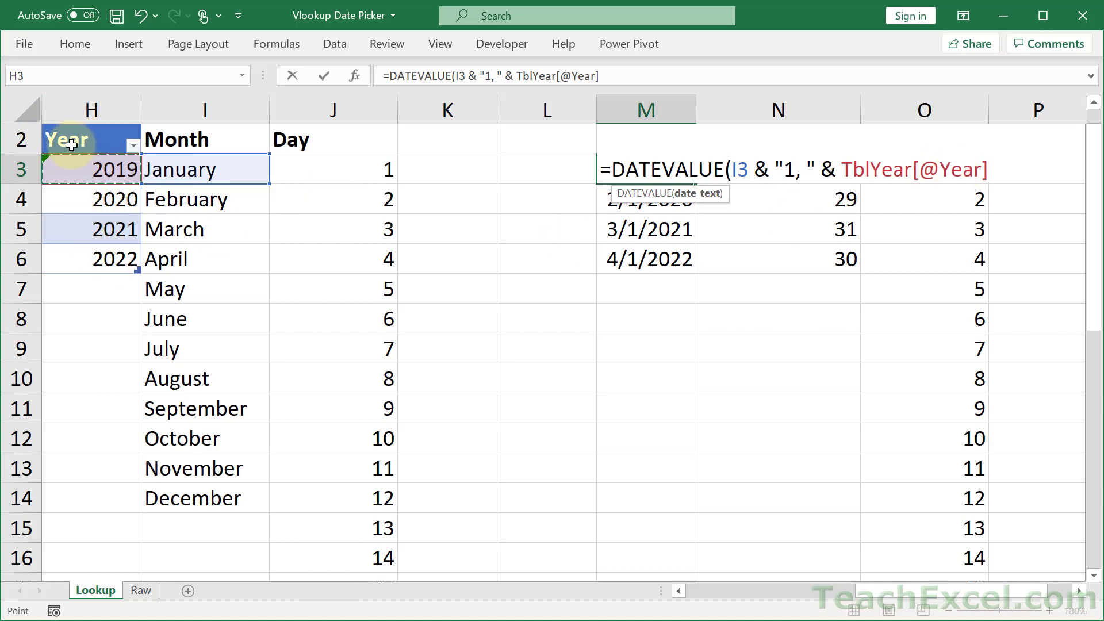
pyautogui.write(')')
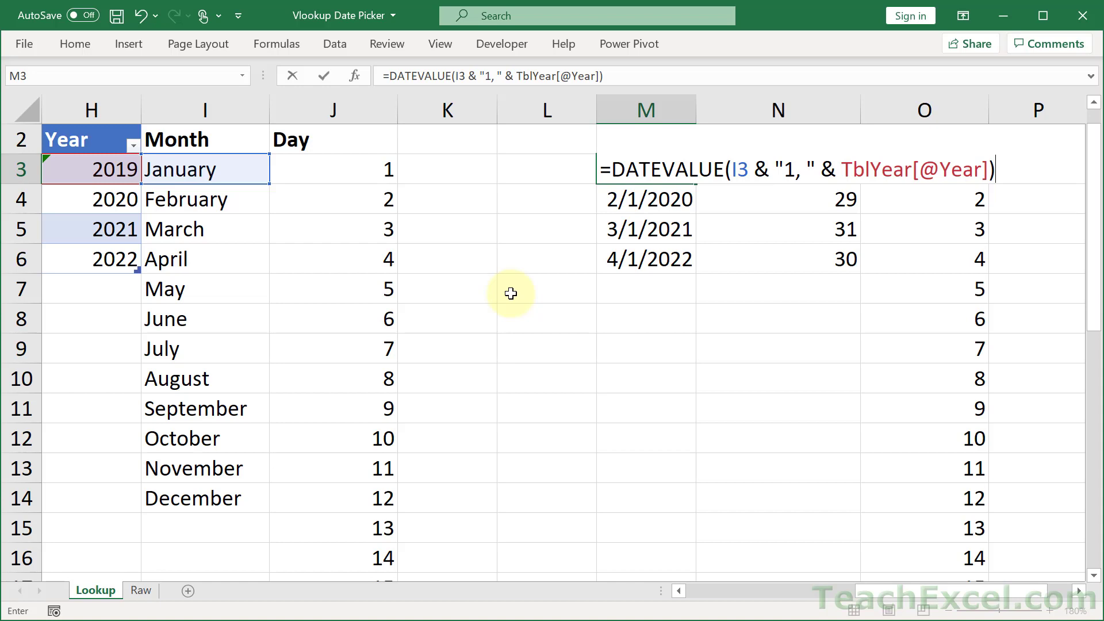
pyautogui.press('Return')
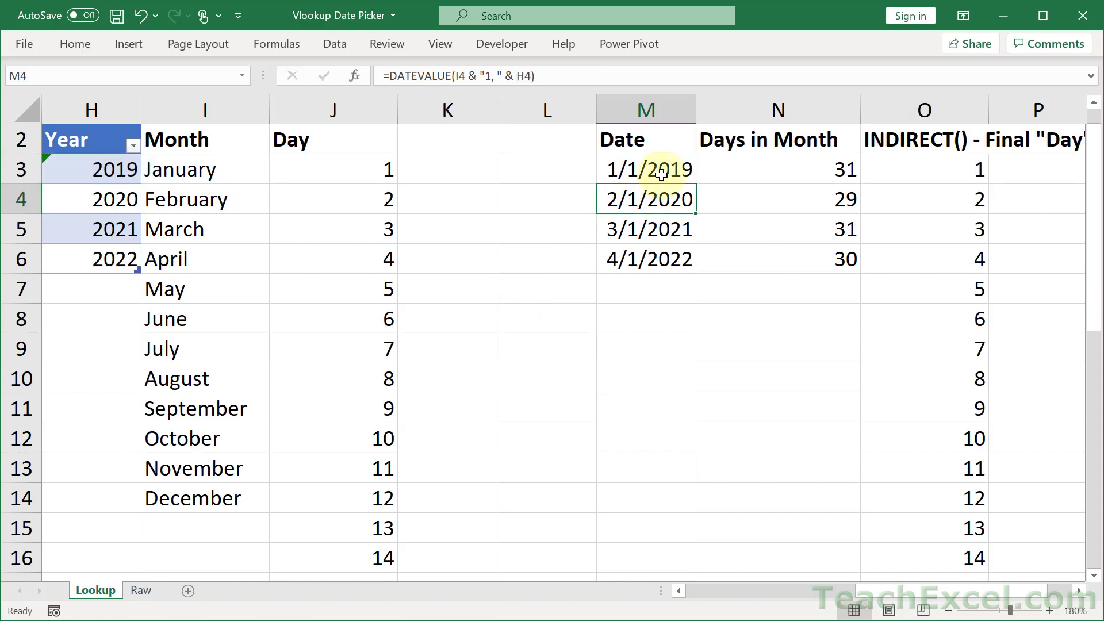
# Step: Fill M3's date formula down to M6 and verify the references in M4 and M5
pyautogui.click(669, 167)
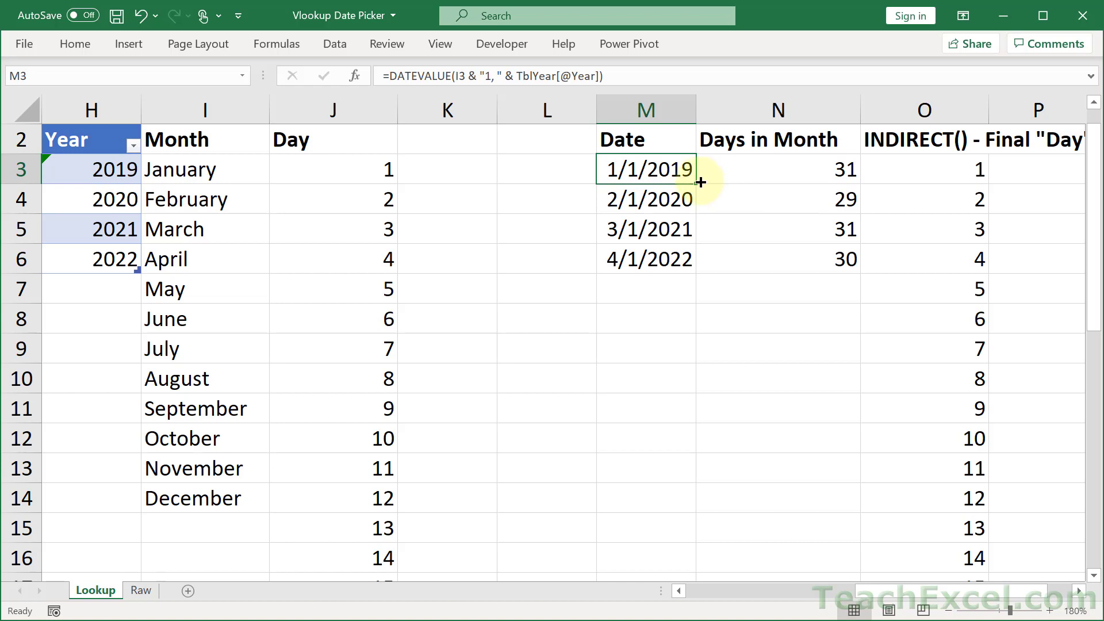
pyautogui.moveTo(701, 182); pyautogui.dragTo(697, 260)
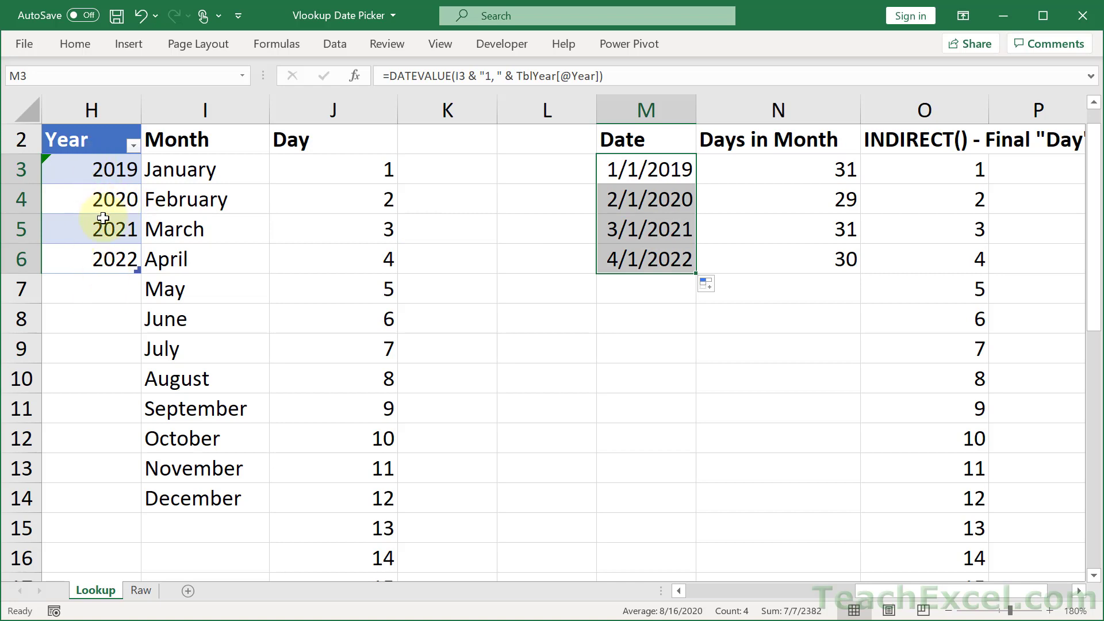
pyautogui.doubleClick(638, 196)
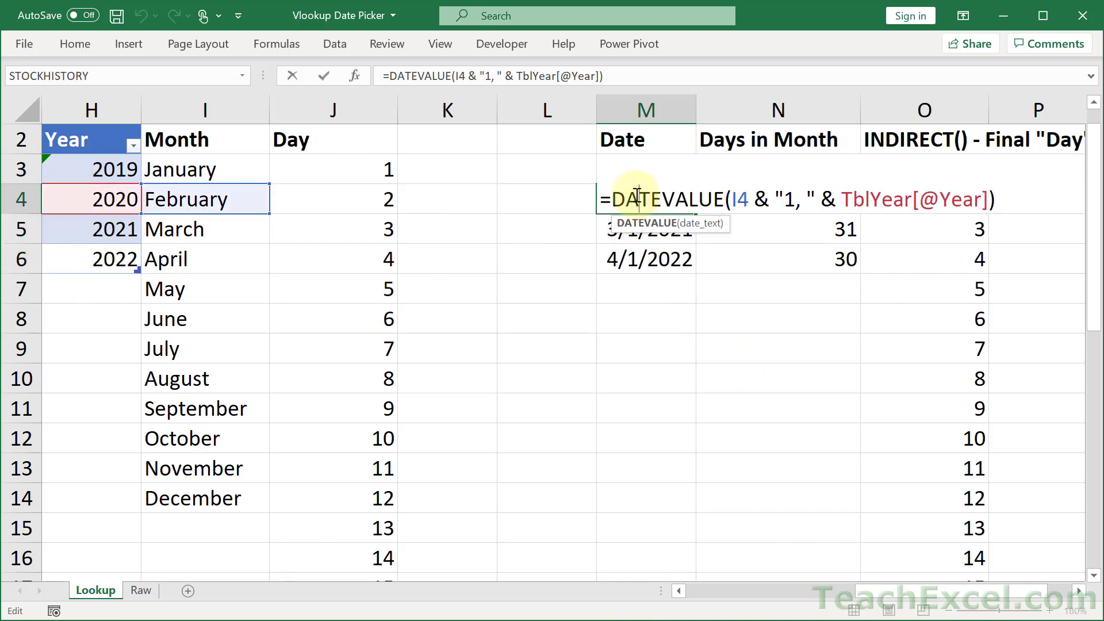
pyautogui.press('Escape')
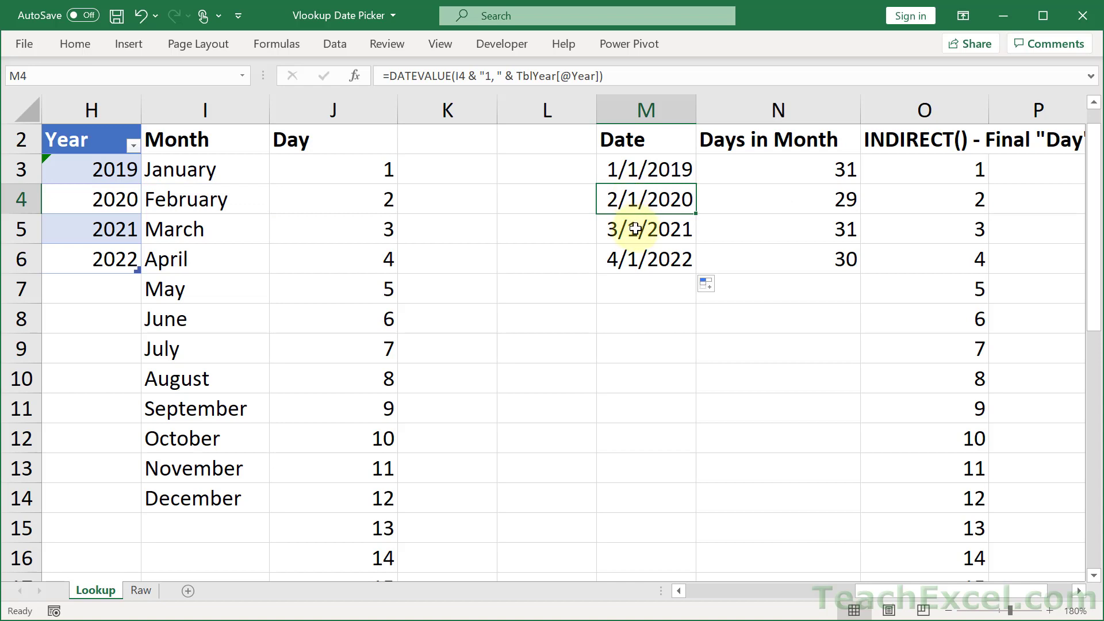
pyautogui.doubleClick(637, 227)
pyautogui.press('Escape')
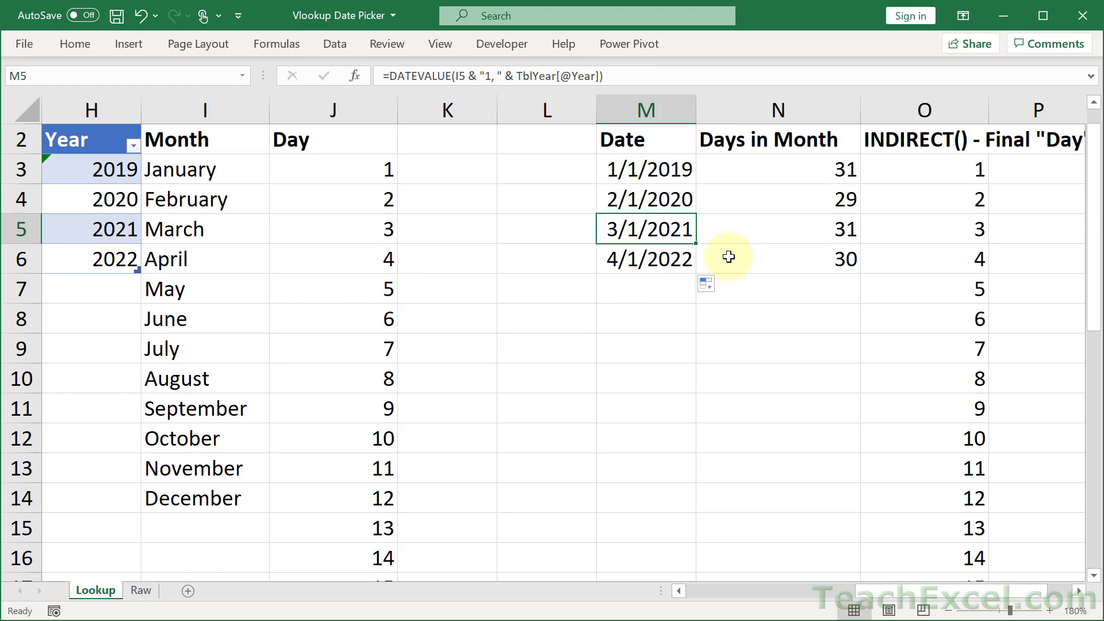
pyautogui.click(1076, 592)
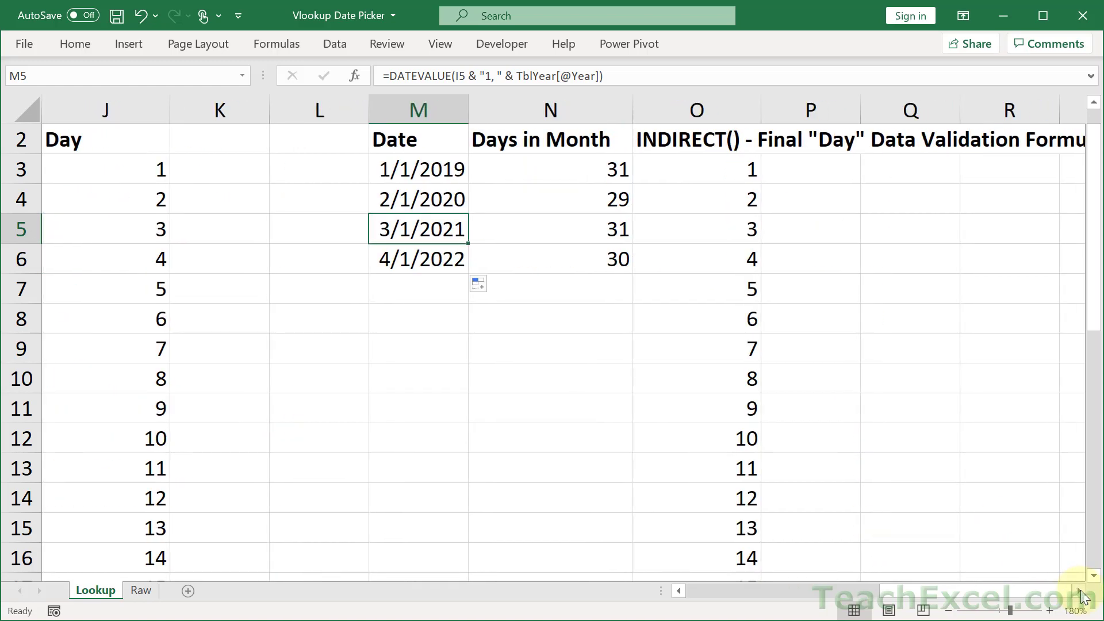
# Step: Replace N3's formula with =EOMONTH(M3,0), which shows the serial 43496
pyautogui.click(563, 166)
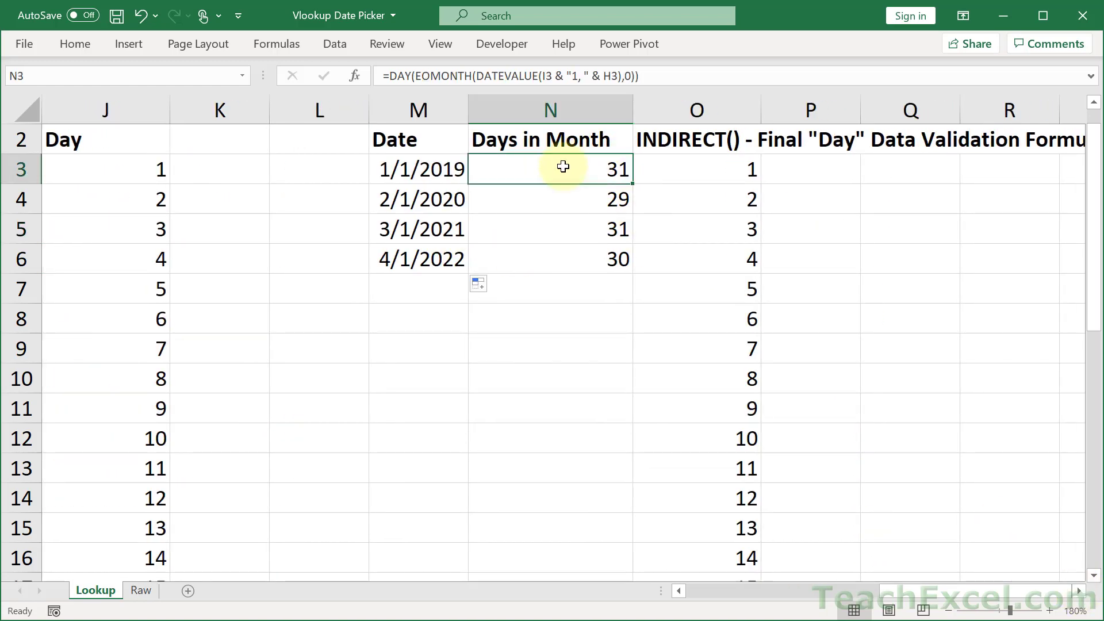
pyautogui.press('Delete')
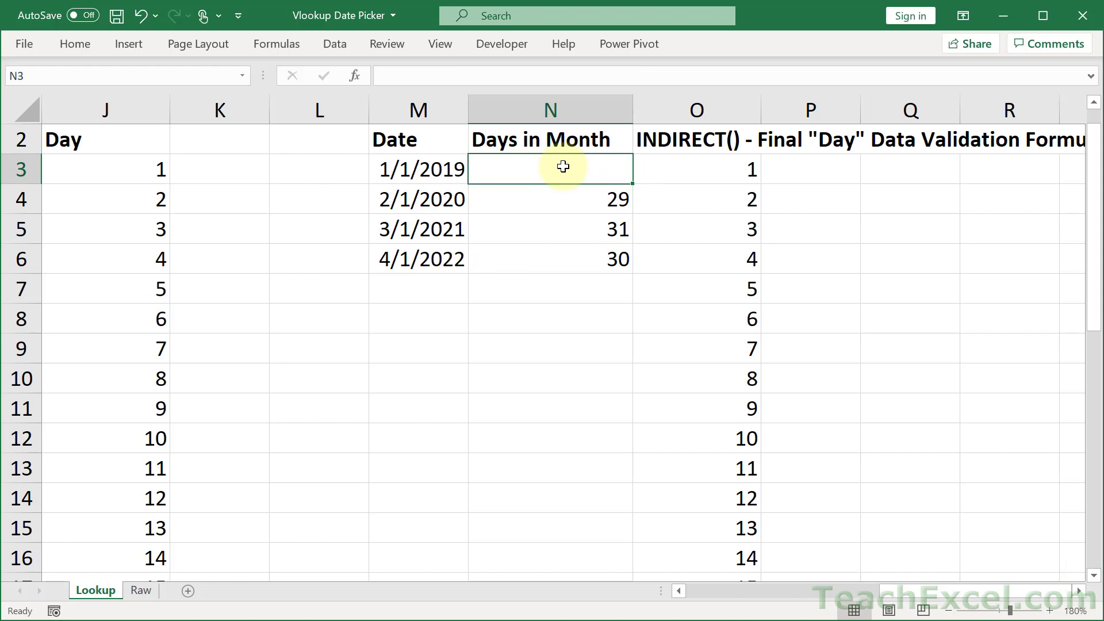
pyautogui.write('=eo')
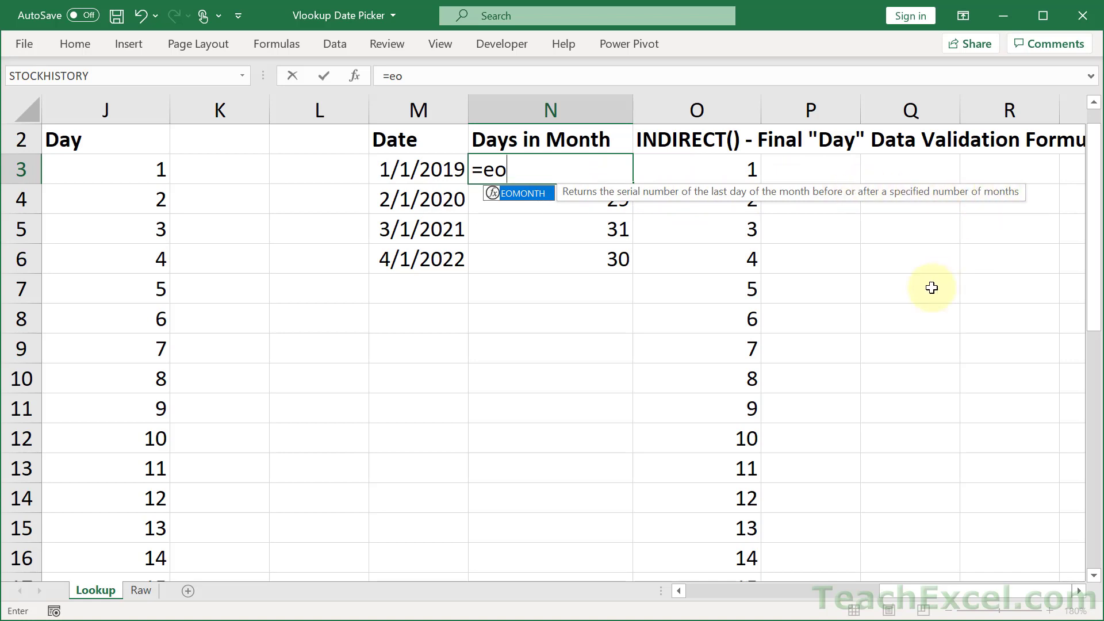
pyautogui.press('Tab')
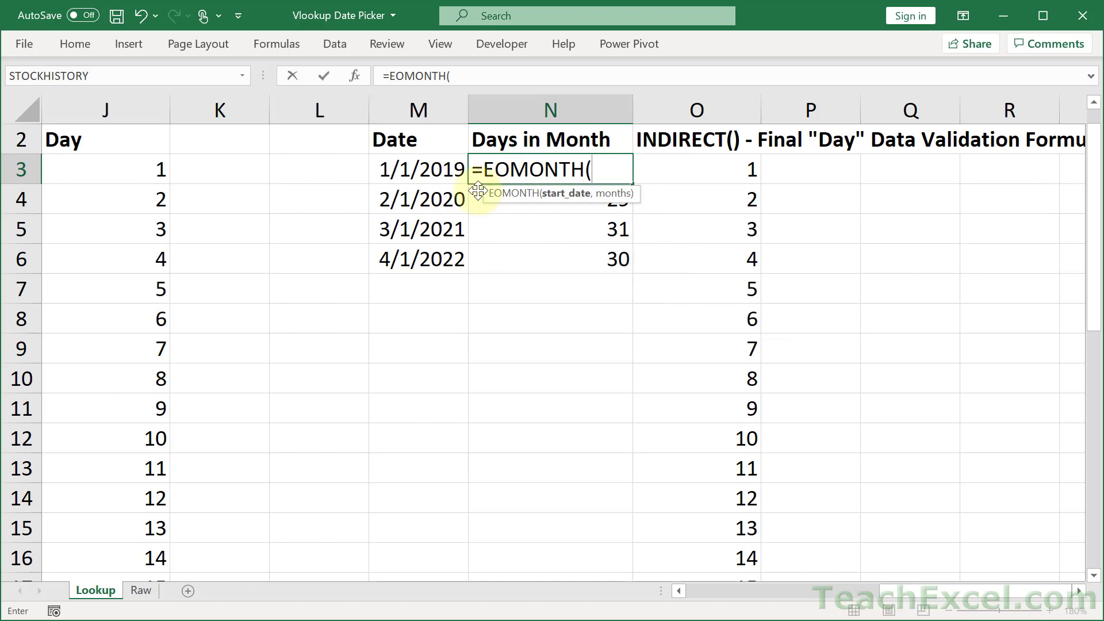
pyautogui.click(424, 171)
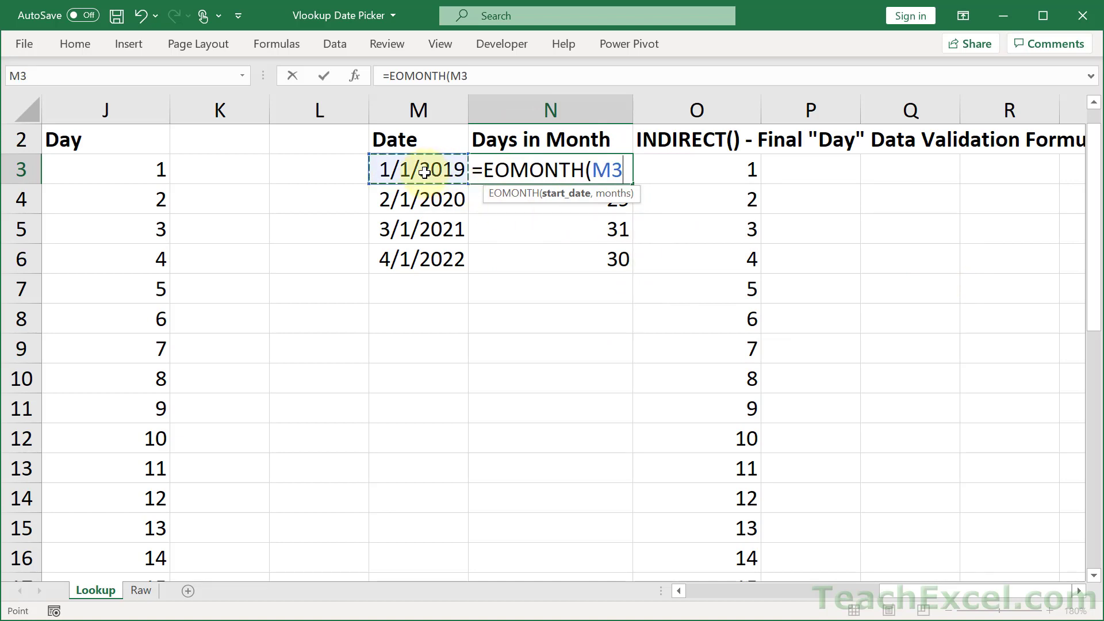
pyautogui.write(',')
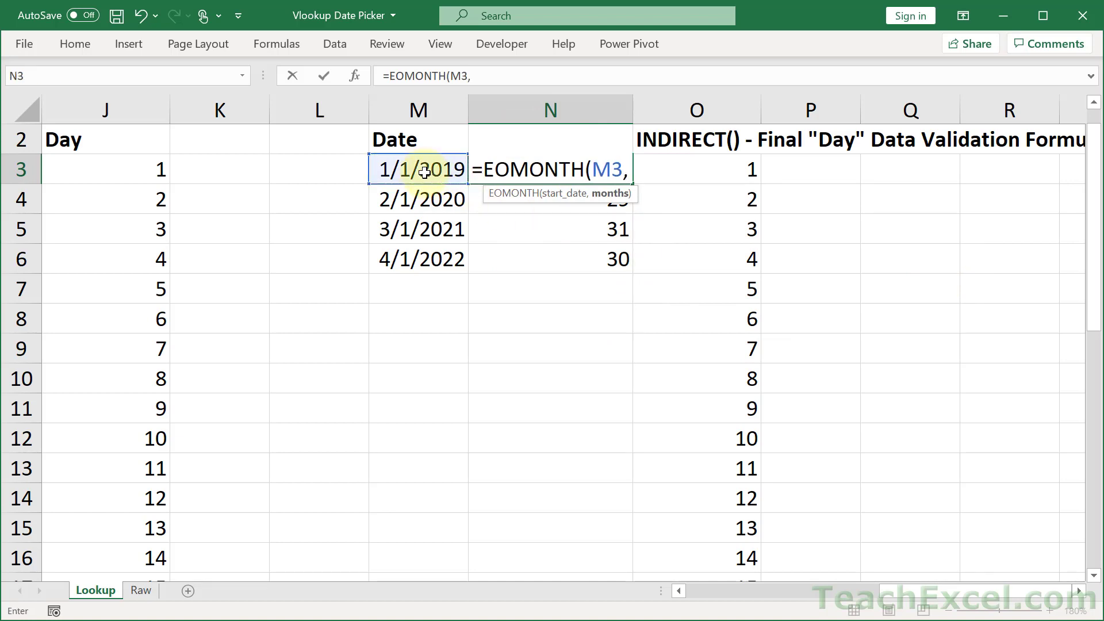
pyautogui.write('0')
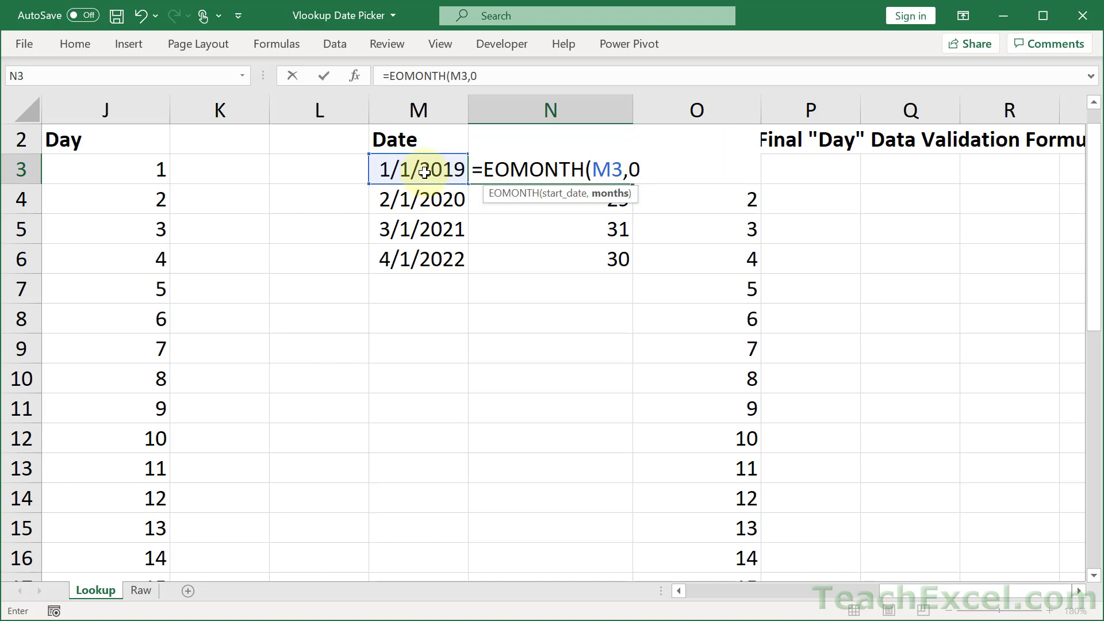
pyautogui.write(')')
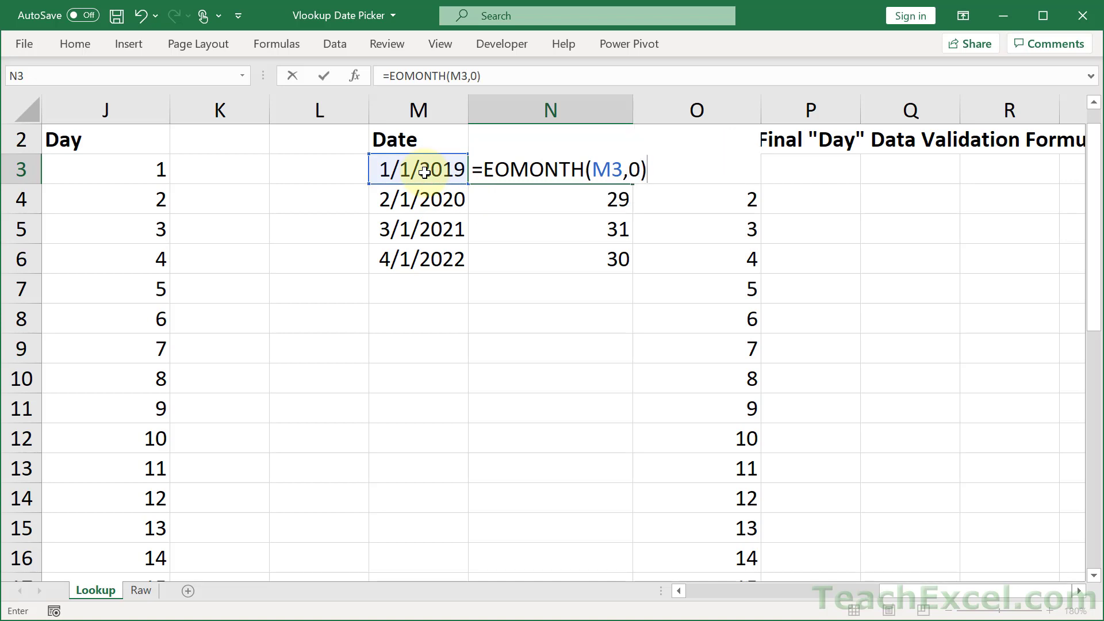
pyautogui.press('Return')
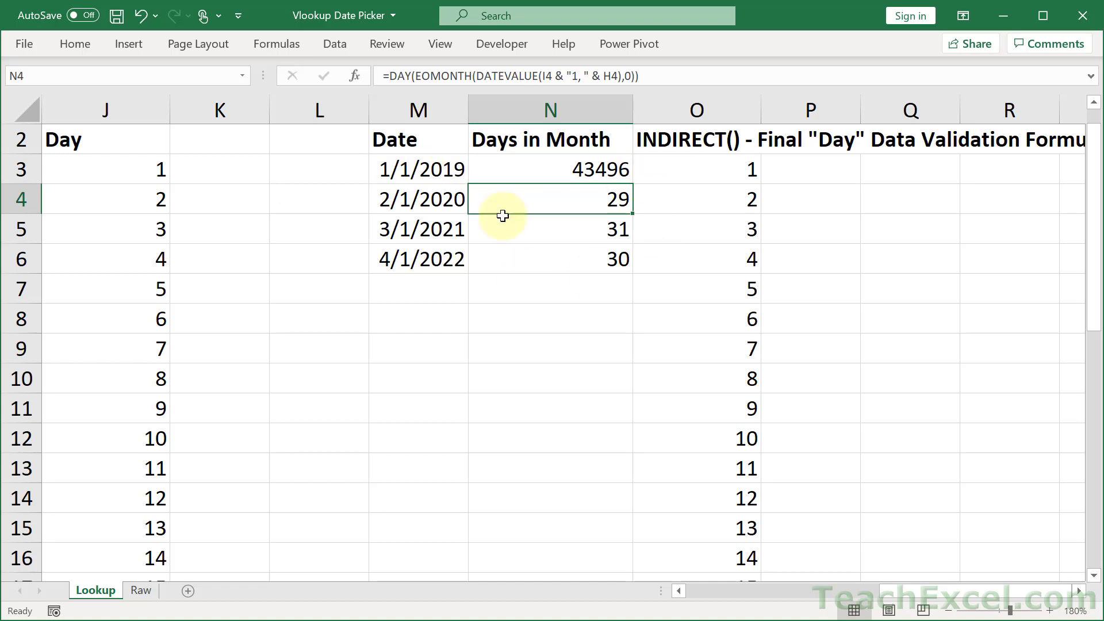
pyautogui.click(589, 160)
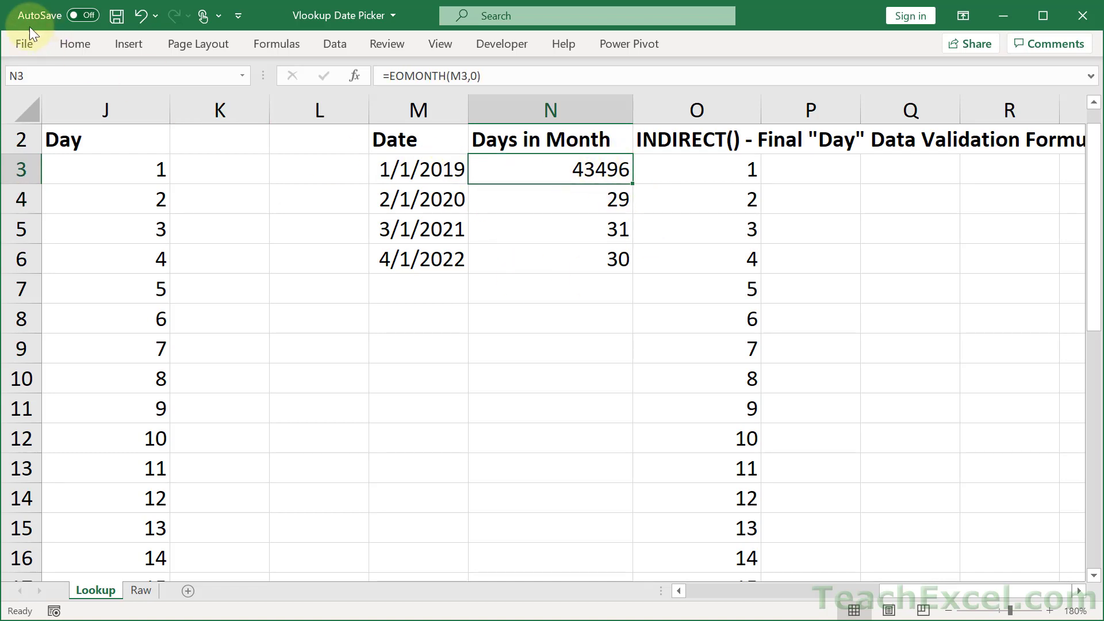
pyautogui.click(81, 43)
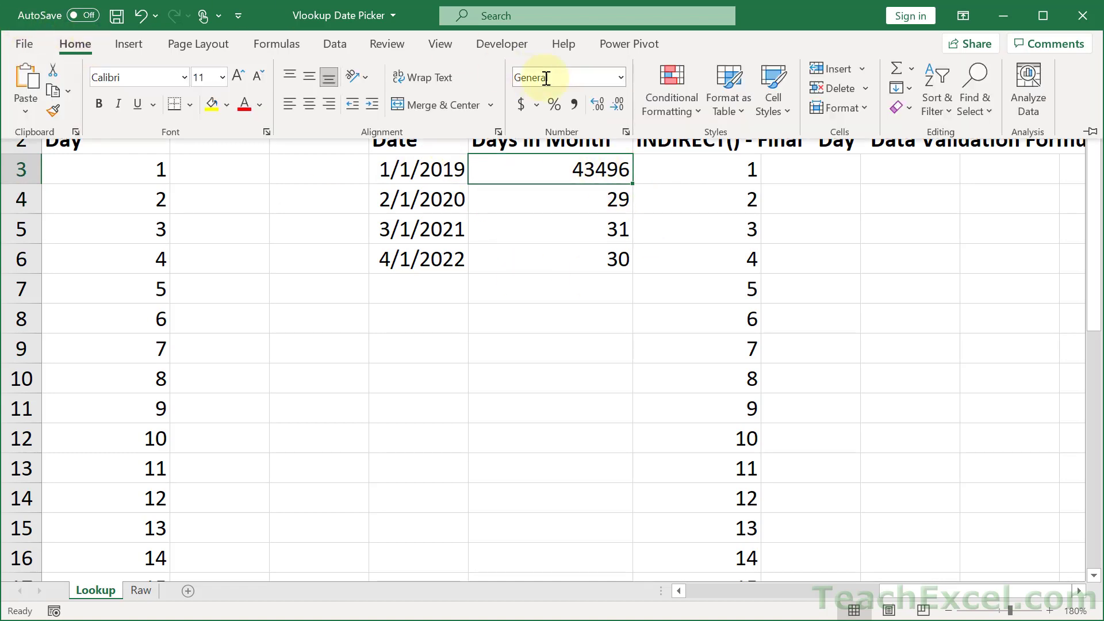
pyautogui.click(622, 75)
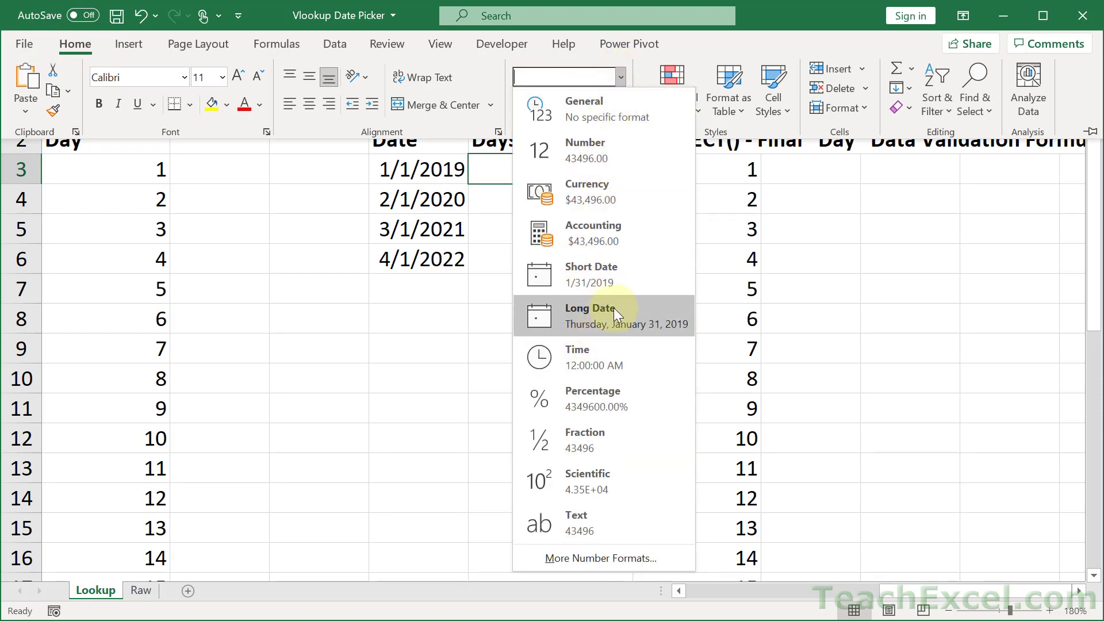
pyautogui.click(629, 267)
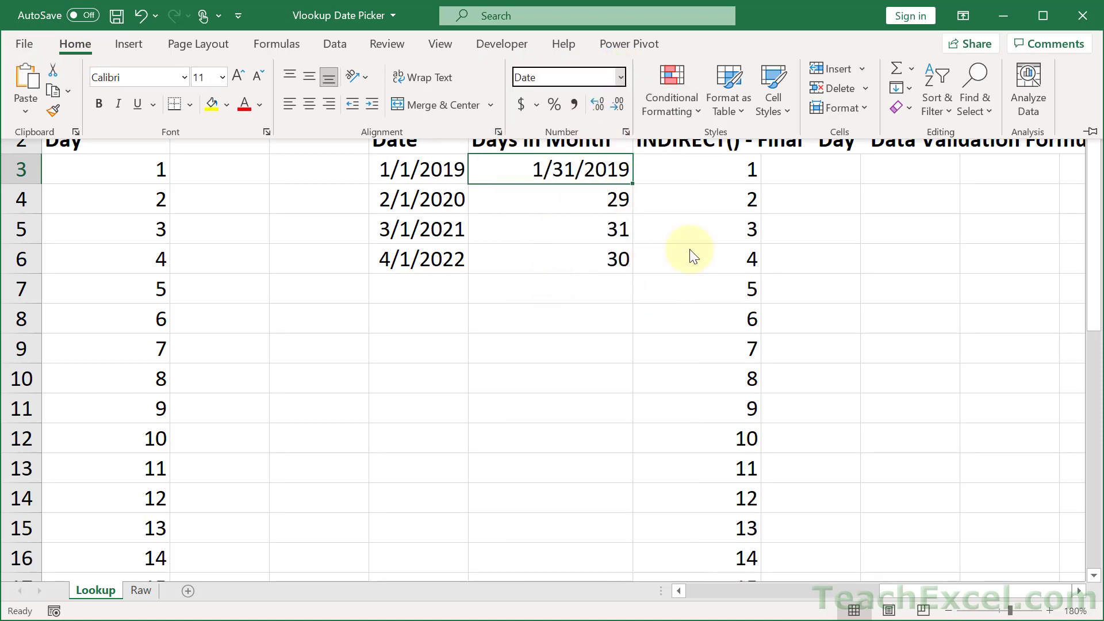
pyautogui.click(622, 76)
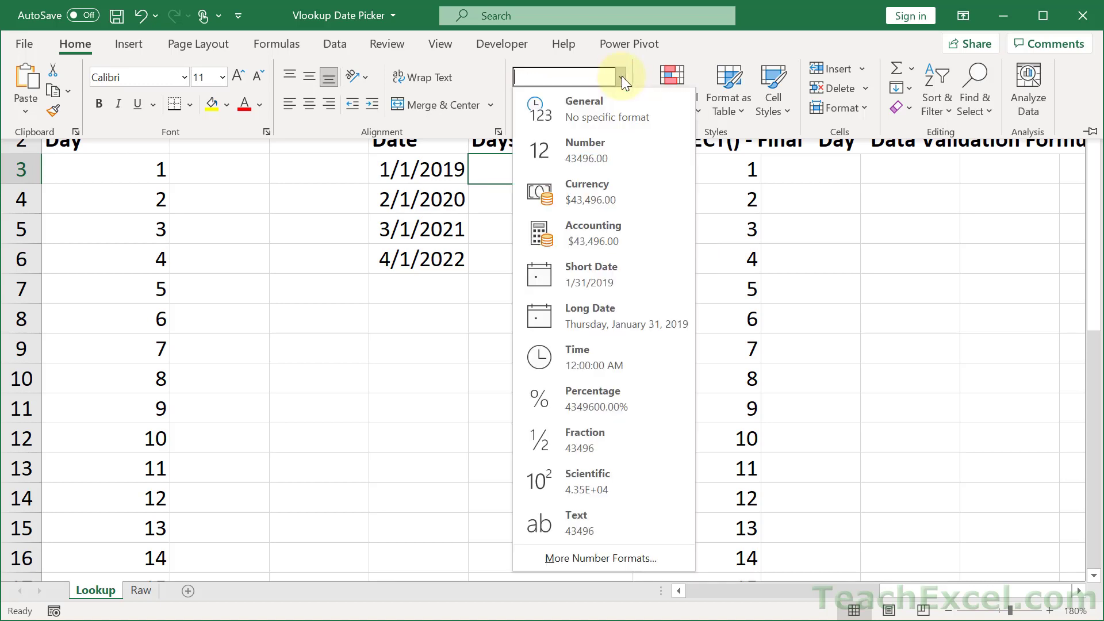
pyautogui.click(601, 105)
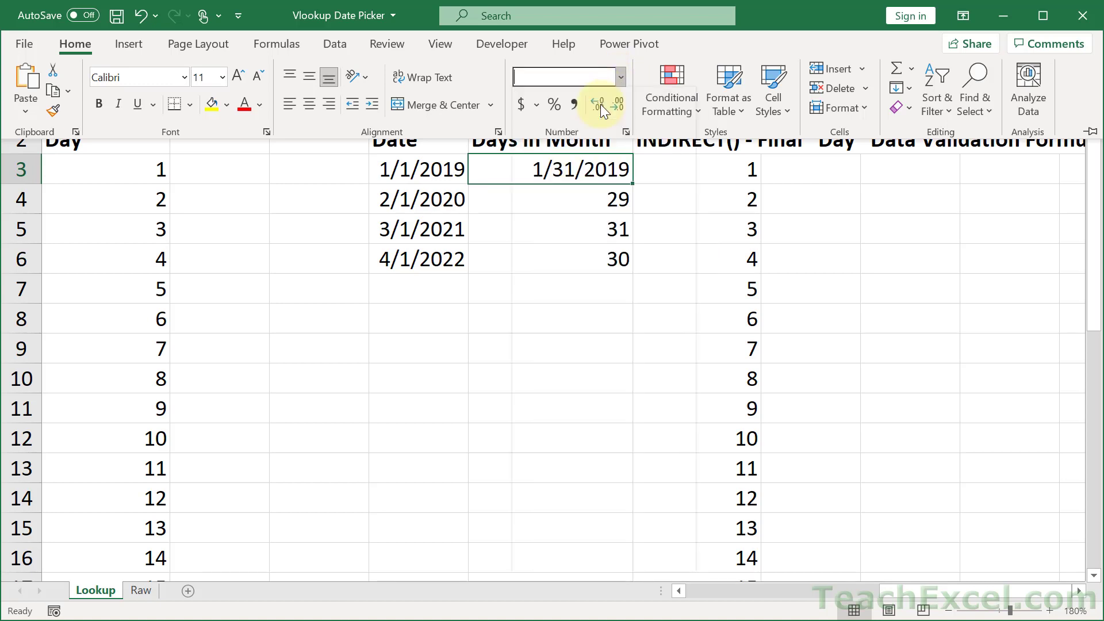
pyautogui.click(551, 167)
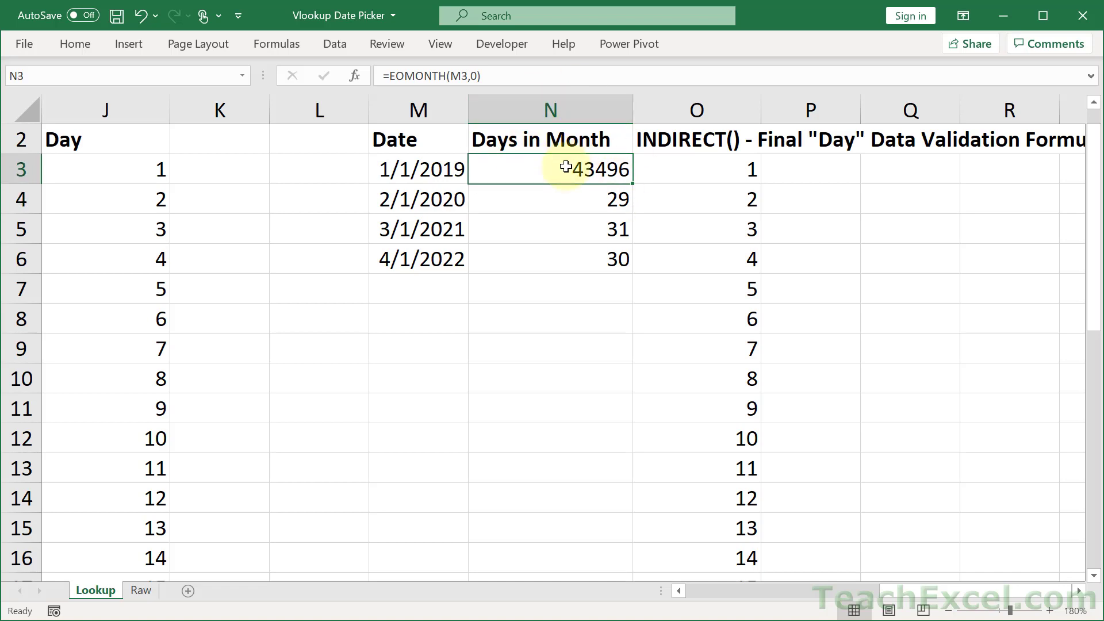
# Step: Change N3 to =DAY(EOMONTH(M3,0)) and fill it to N6, giving 31, 29, 31, 30
pyautogui.doubleClick(566, 167)
pyautogui.click(484, 170)
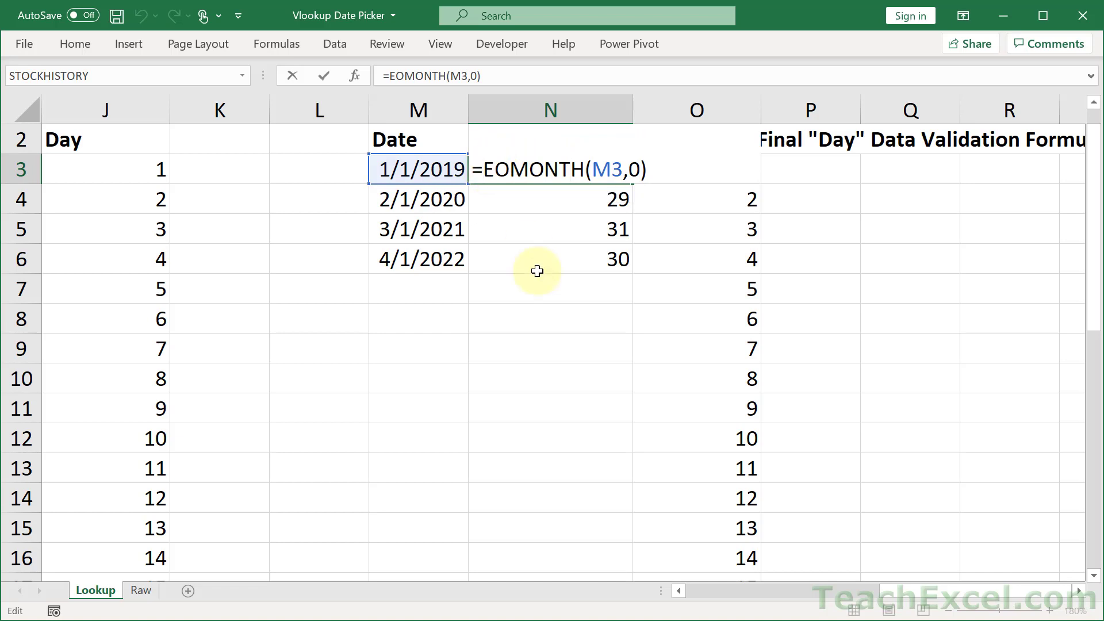
pyautogui.write('day(')
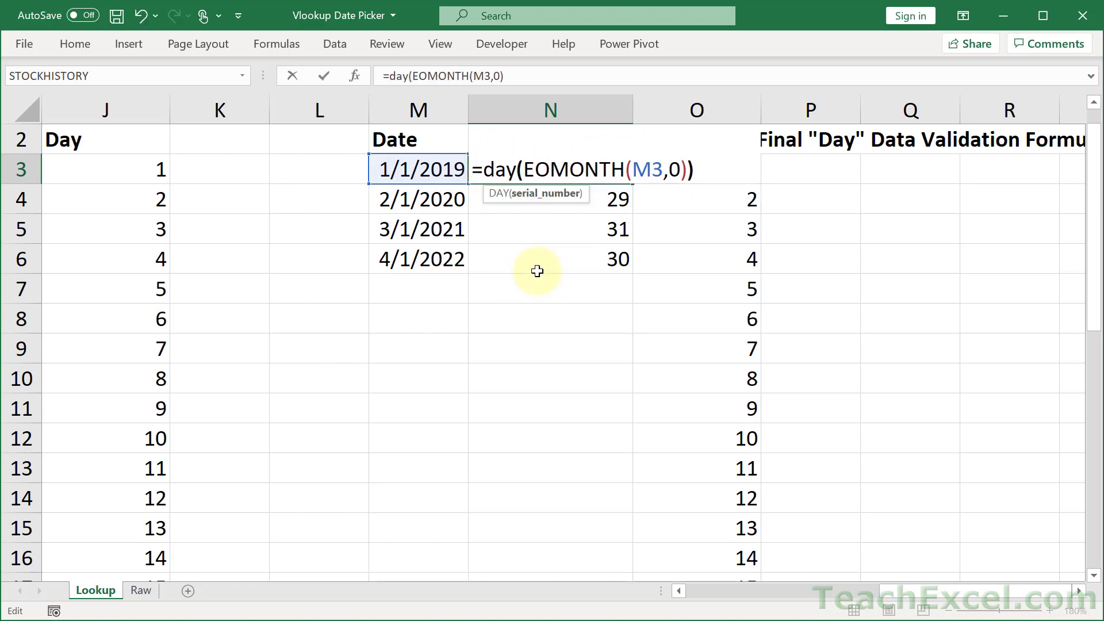
pyautogui.press('End')
pyautogui.write(')')
pyautogui.press('Return')
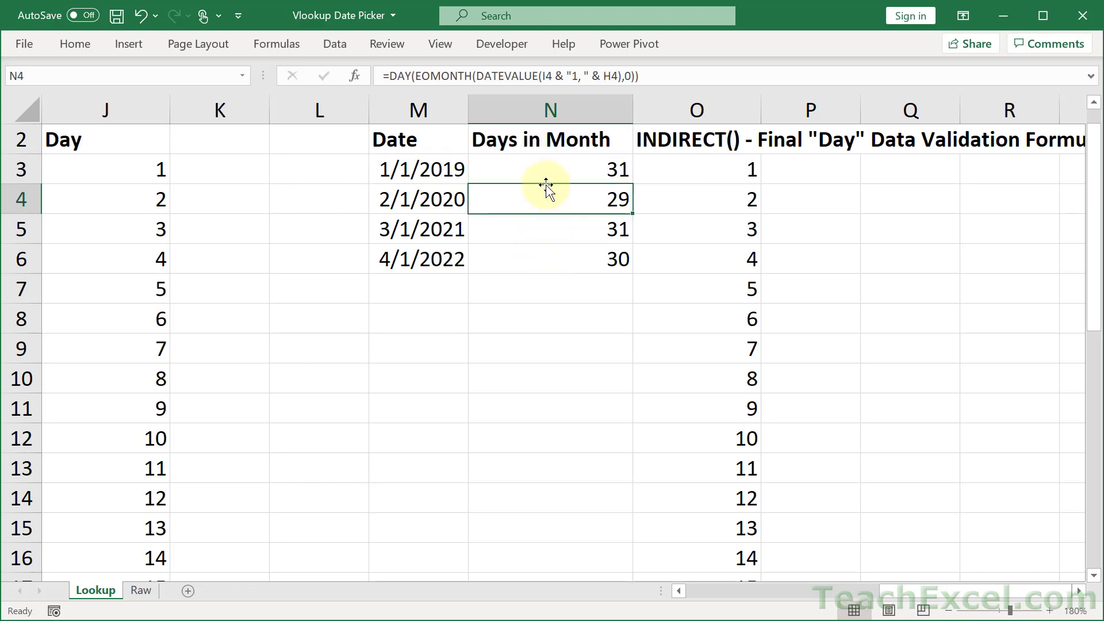
pyautogui.click(547, 170)
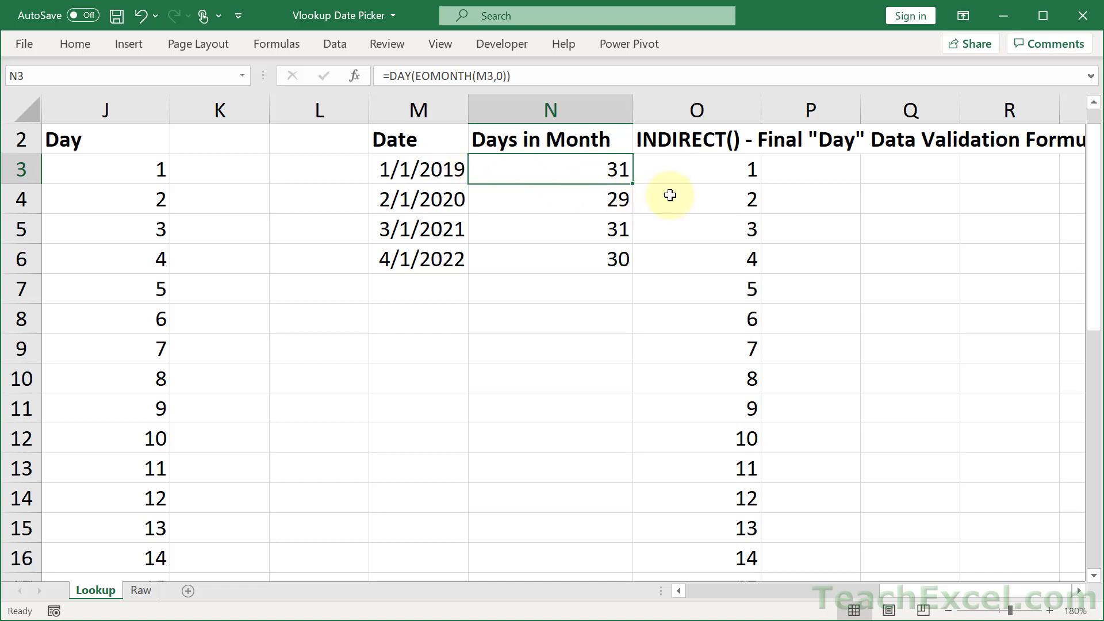
pyautogui.moveTo(632, 183); pyautogui.dragTo(632, 267)
pyautogui.click(539, 190)
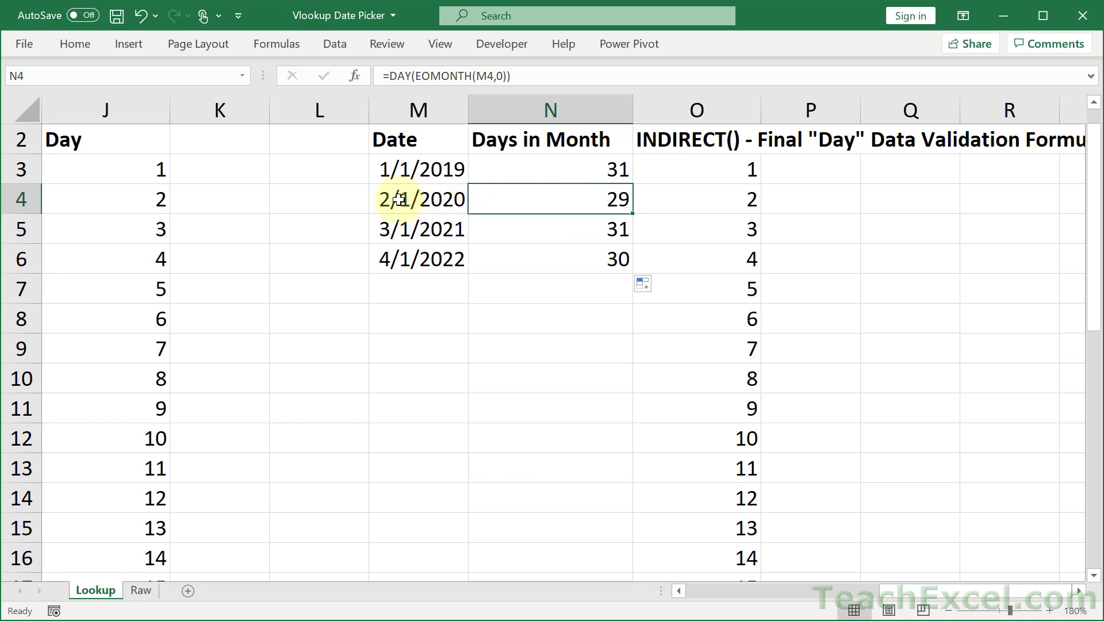
# Step: Copy the DATEVALUE expression from M3's formula
pyautogui.doubleClick(569, 207)
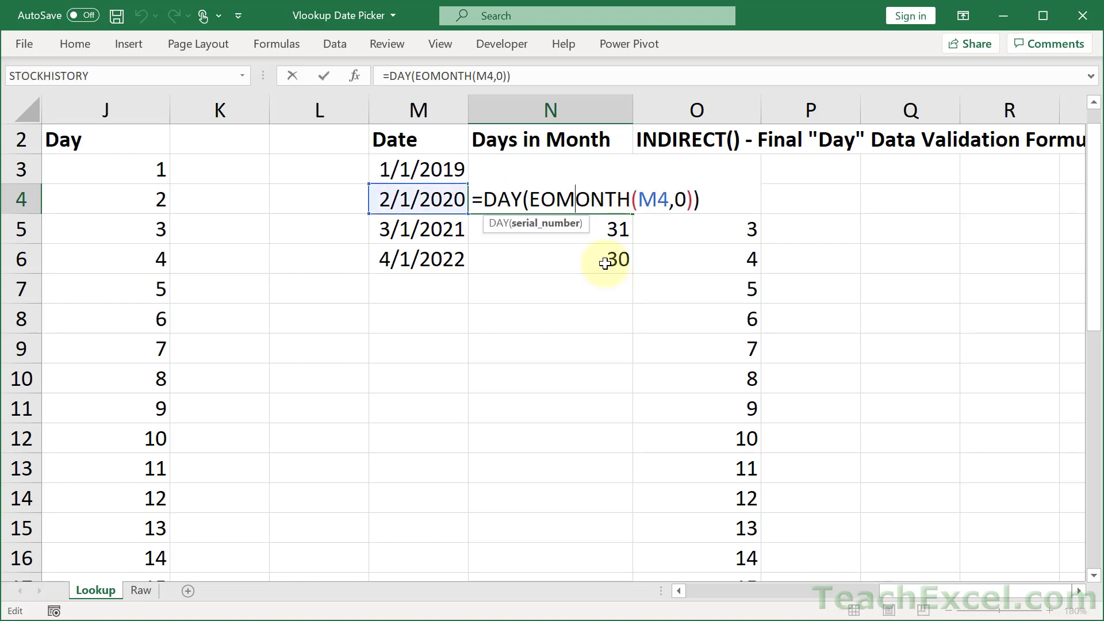
pyautogui.press('Escape')
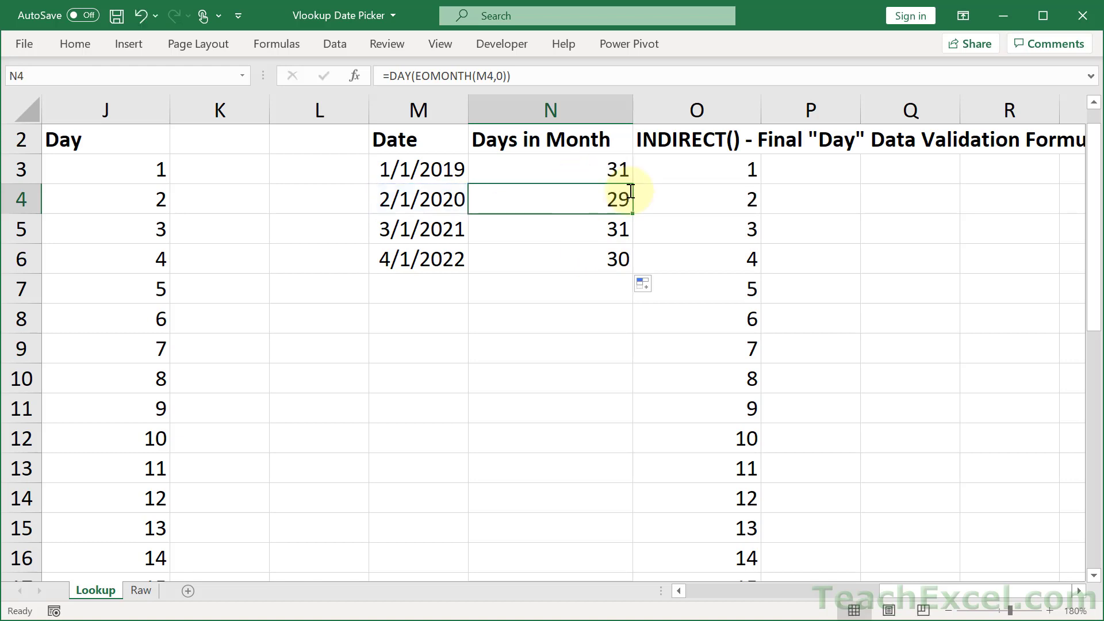
pyautogui.doubleClick(419, 170)
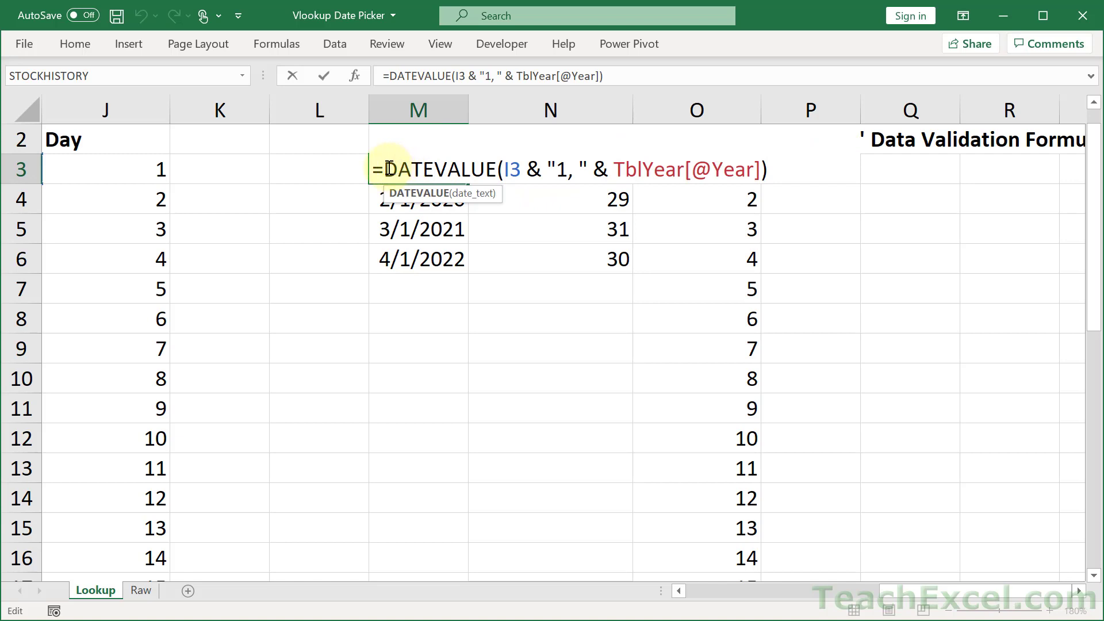
pyautogui.moveTo(383, 168); pyautogui.dragTo(803, 164)
pyautogui.hotkey('ctrl', 'c')
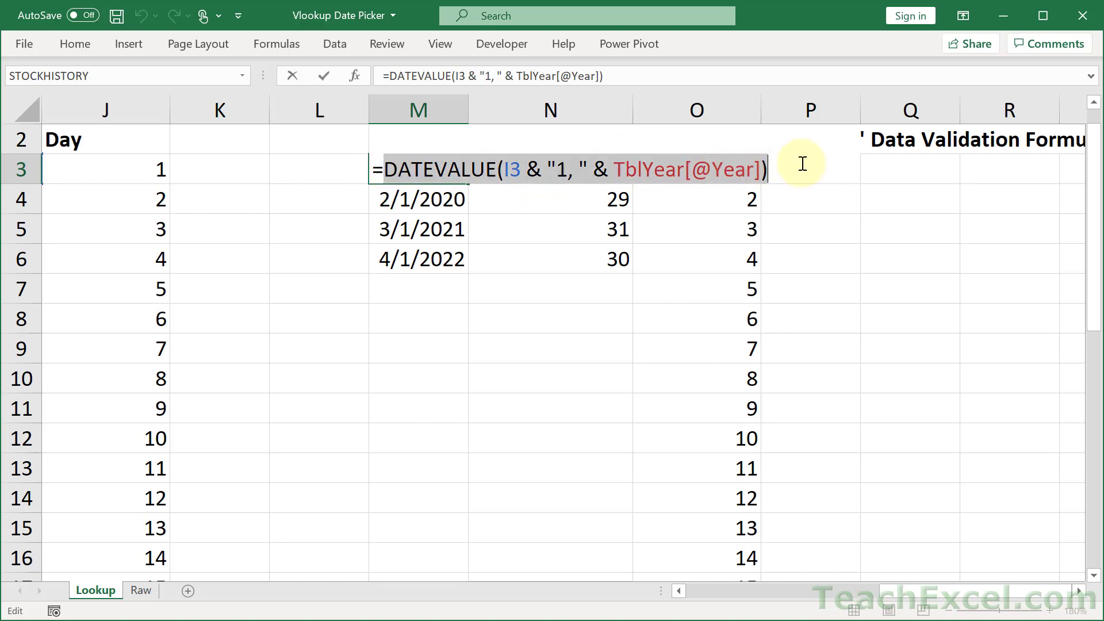
pyautogui.press('Escape')
# Step: Paste the DATEVALUE expression over M3 inside N3's EOMONTH and fill it down to N6
pyautogui.click(525, 167)
pyautogui.doubleClick(529, 170)
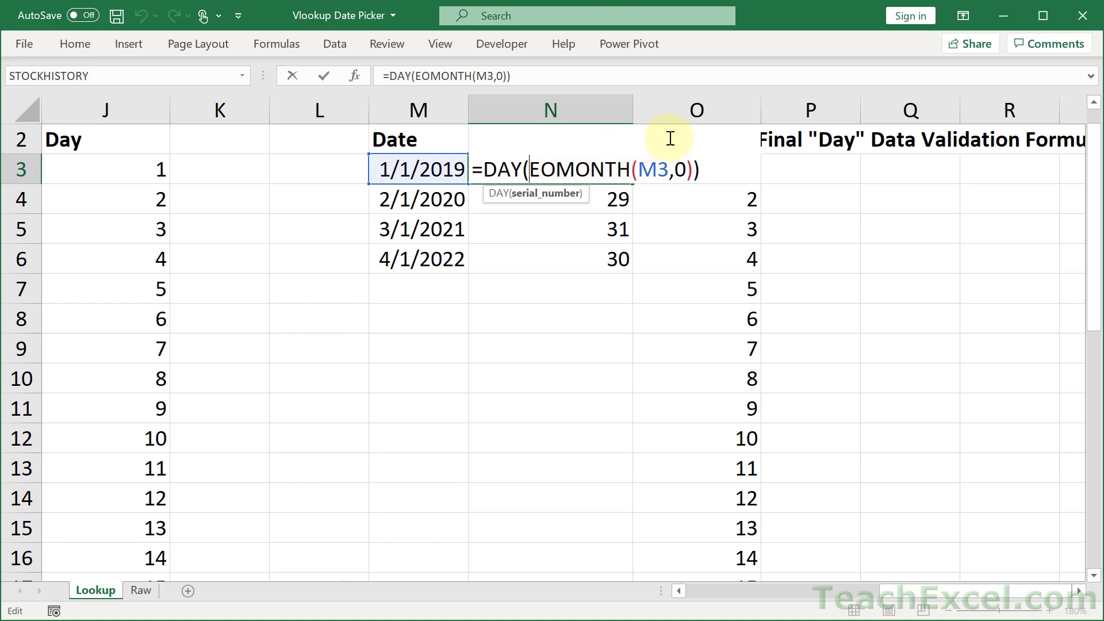
pyautogui.doubleClick(655, 170)
pyautogui.hotkey('ctrl', 'v')
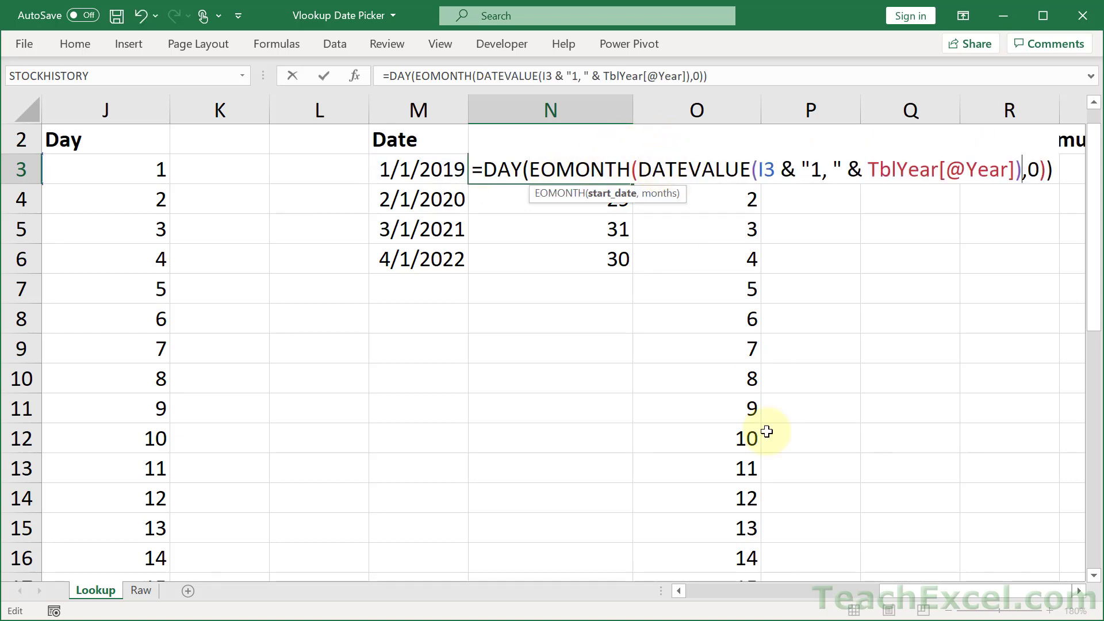
pyautogui.press('Return')
pyautogui.click(615, 169)
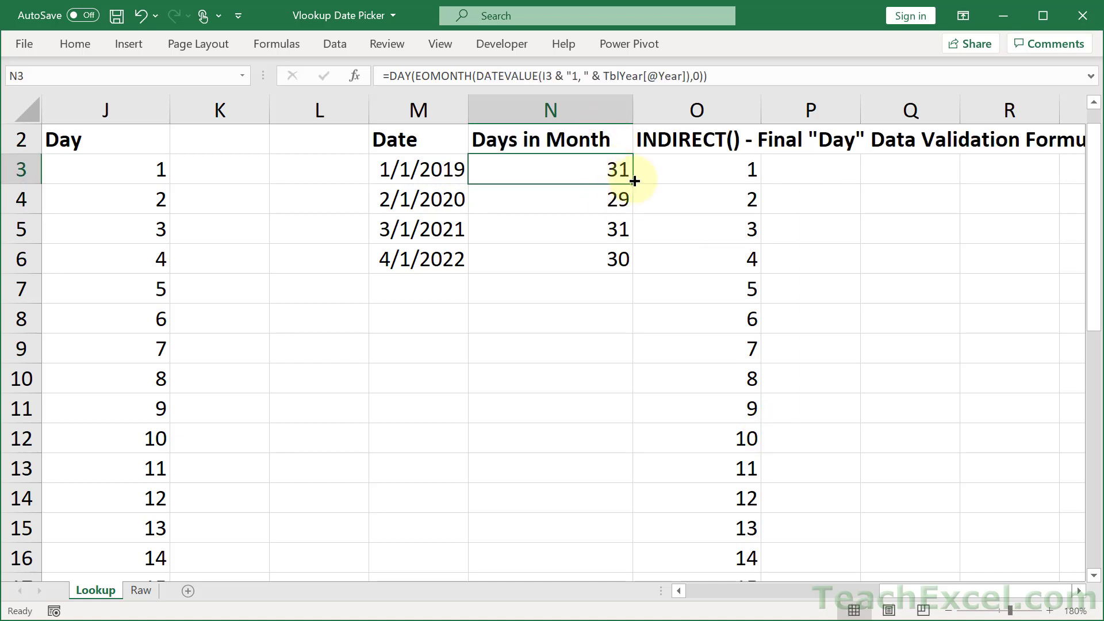
pyautogui.doubleClick(634, 181)
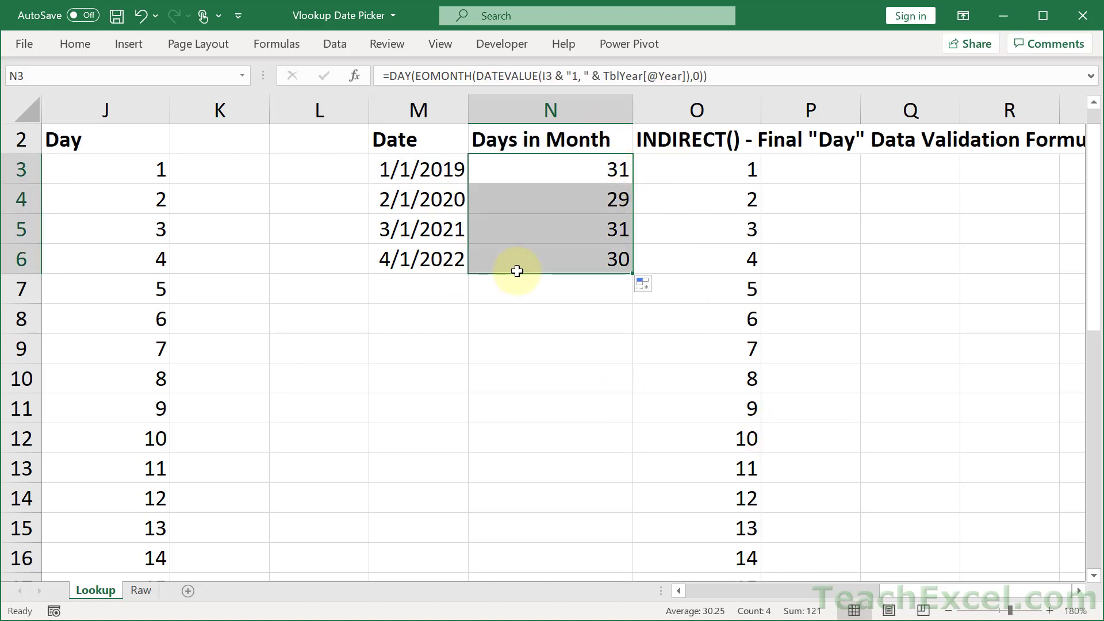
pyautogui.click(446, 168)
pyautogui.click(526, 166)
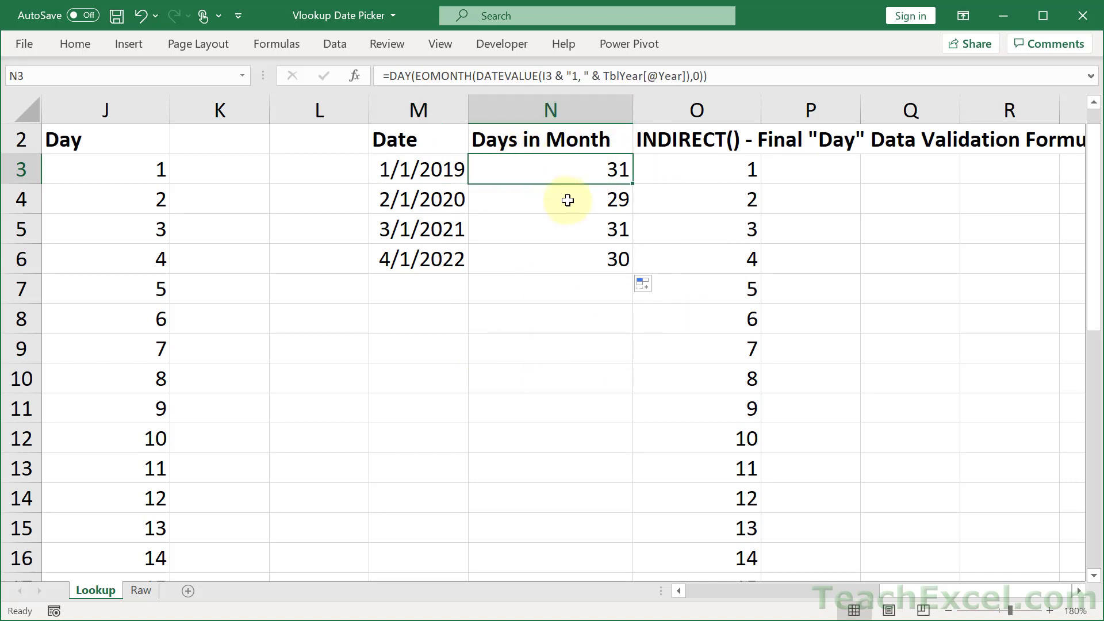
# Step: Review the day numbers in column J, O3's INDIRECT formula and E3's chosen Day
pyautogui.moveTo(114, 167); pyautogui.dragTo(110, 540)
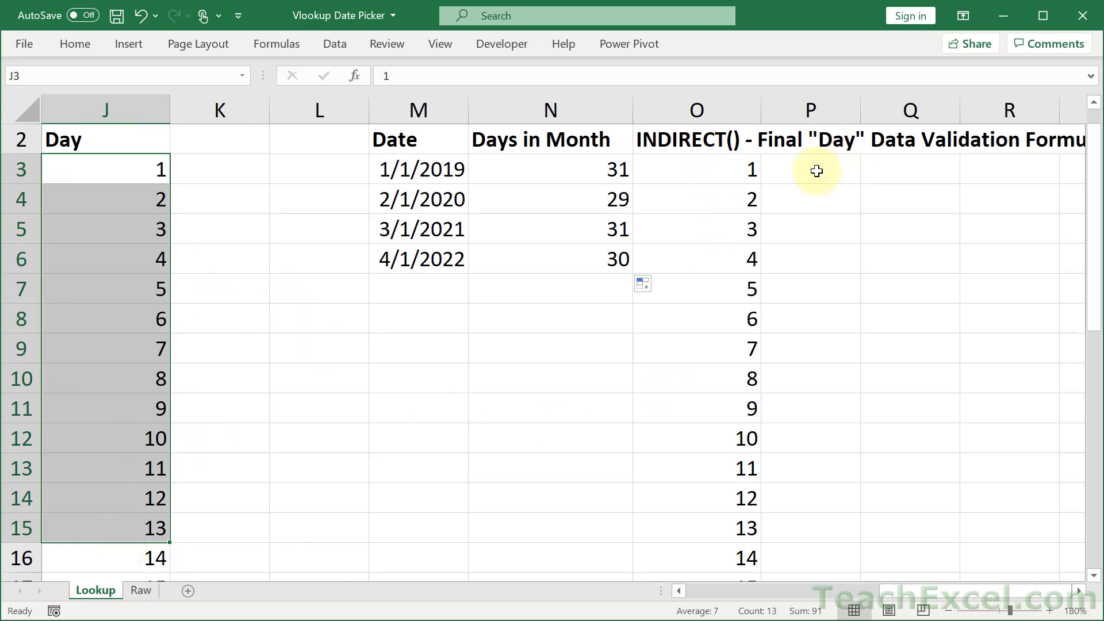
pyautogui.click(1079, 592)
pyautogui.click(1079, 591)
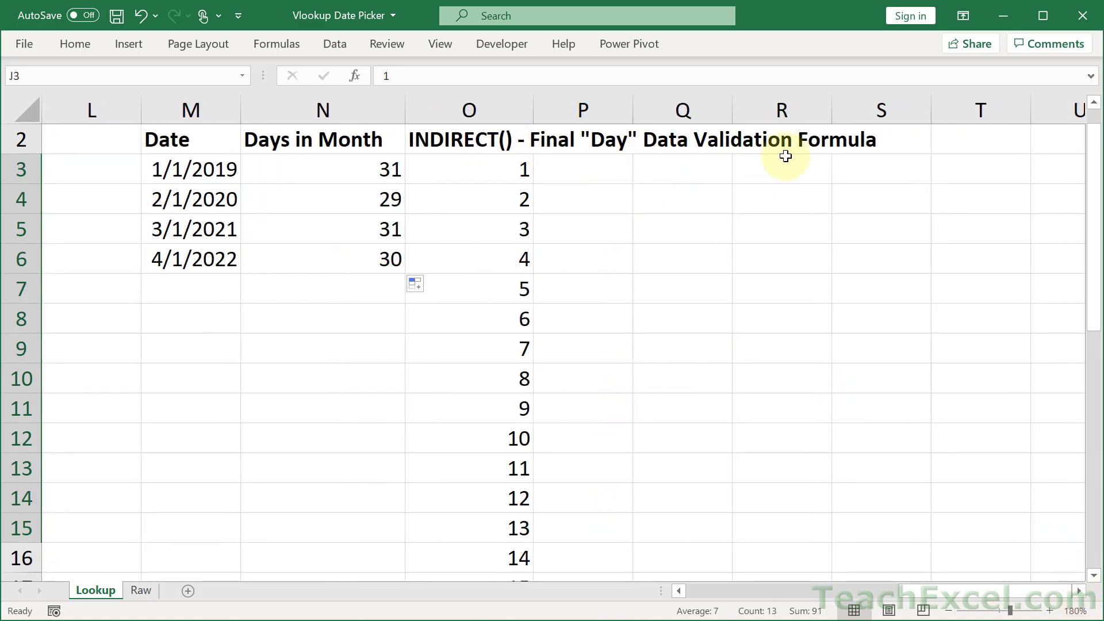
pyautogui.click(480, 167)
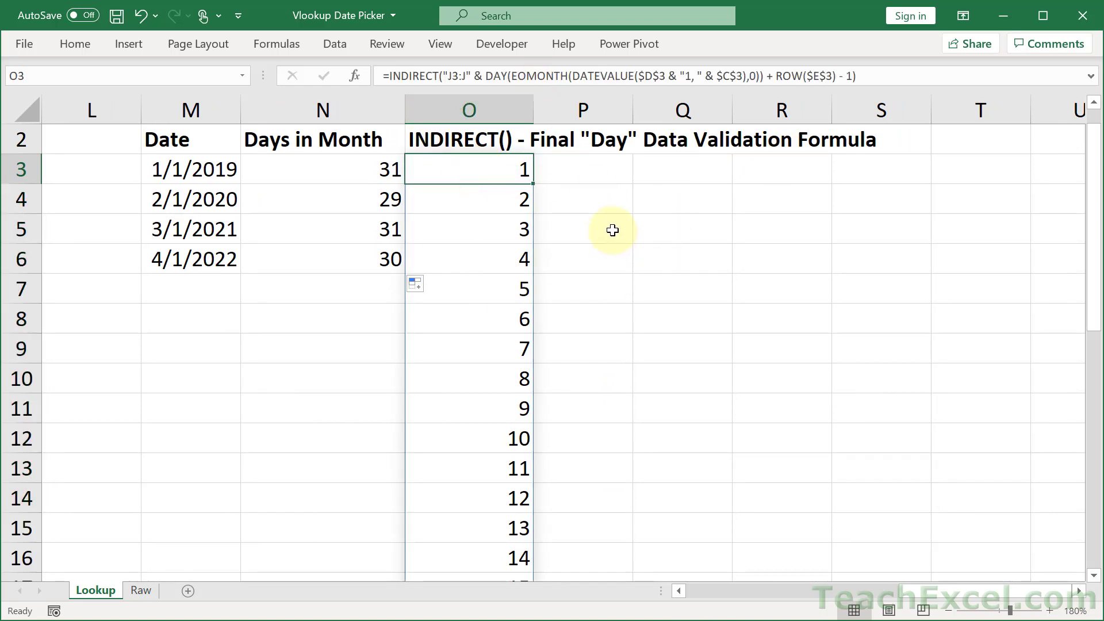
pyautogui.click(730, 592)
pyautogui.click(730, 592)
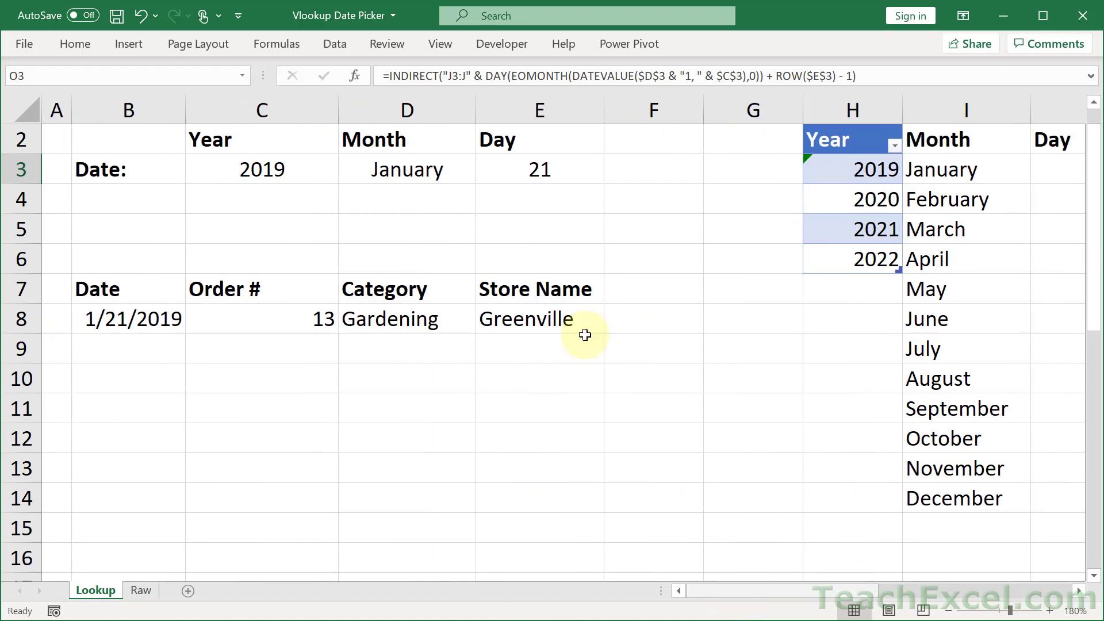
pyautogui.click(559, 164)
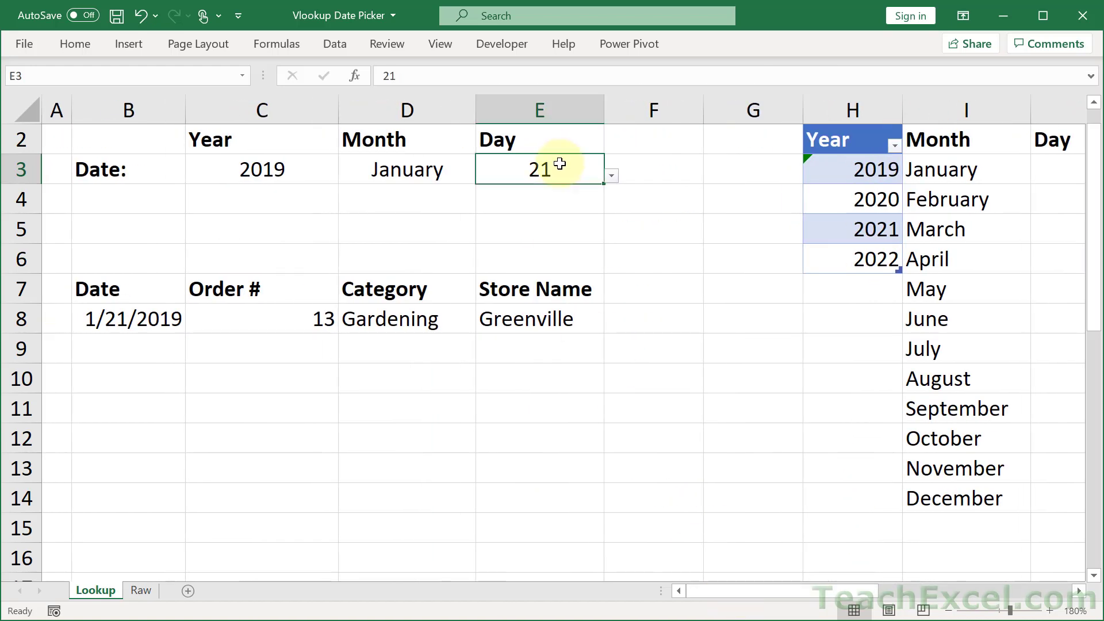
pyautogui.click(929, 589)
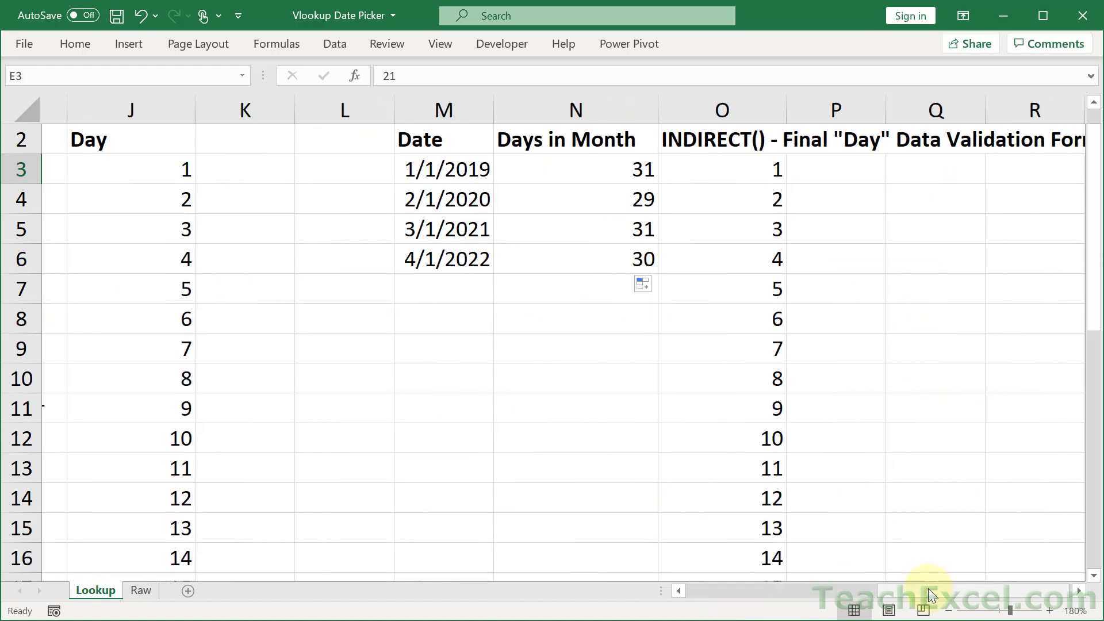
# Step: Compare the M3, N3 and O3 formulas, then delete the INDIRECT formula from O3
pyautogui.click(434, 171)
pyautogui.click(575, 167)
pyautogui.click(707, 168)
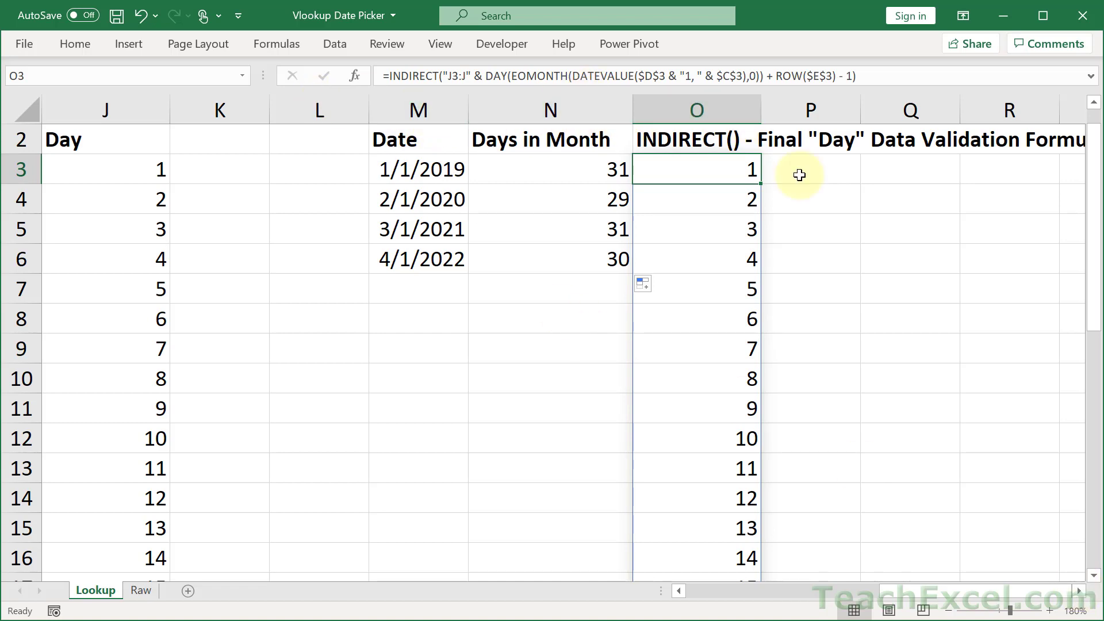
pyautogui.press('Delete')
pyautogui.click(1078, 590)
pyautogui.click(1079, 590)
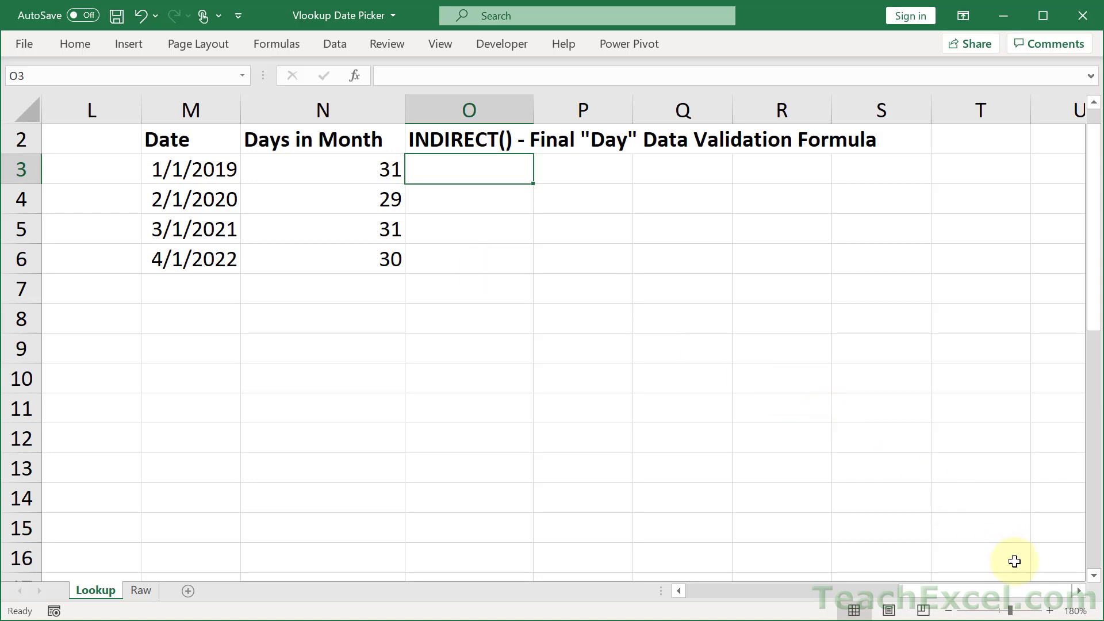
# Step: Enter the test formula =INDIRECT("N3:N4") in N9, spilling 31 and 29
pyautogui.click(1051, 611)
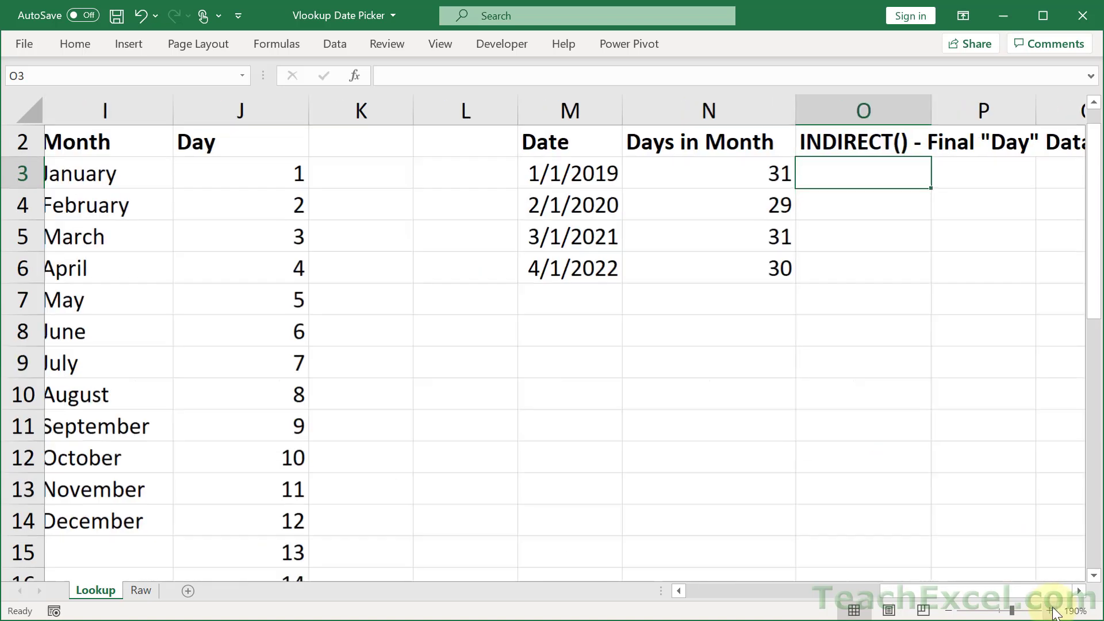
pyautogui.click(1079, 591)
pyautogui.click(1079, 591)
pyautogui.click(1078, 592)
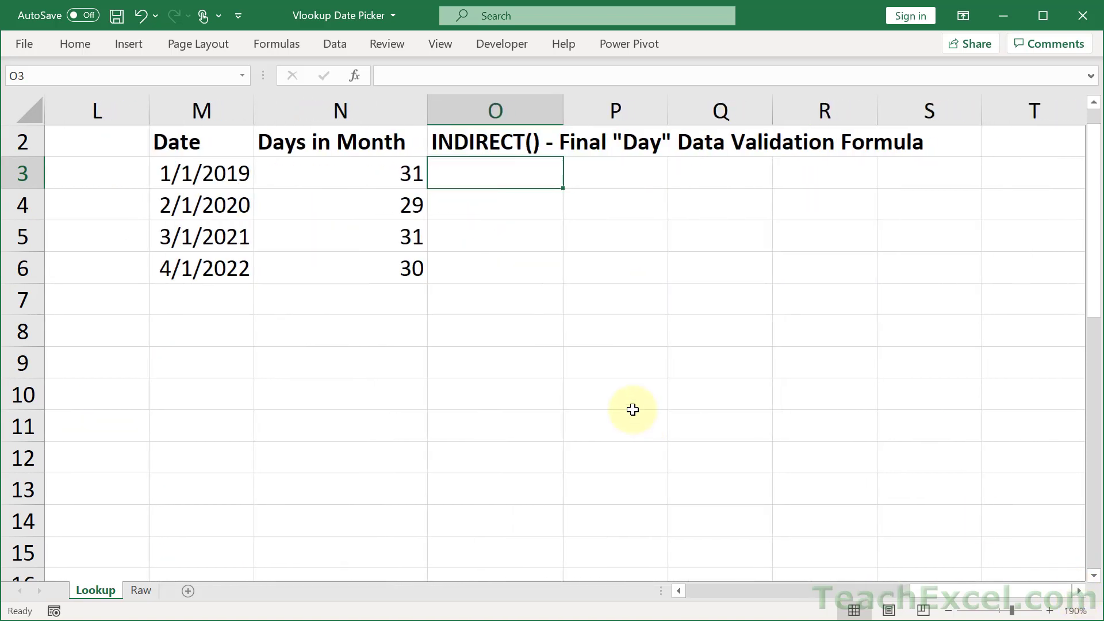
pyautogui.press('Down')
pyautogui.press('Down')
pyautogui.press('Down')
pyautogui.press('Down')
pyautogui.press('Down')
pyautogui.press('Down')
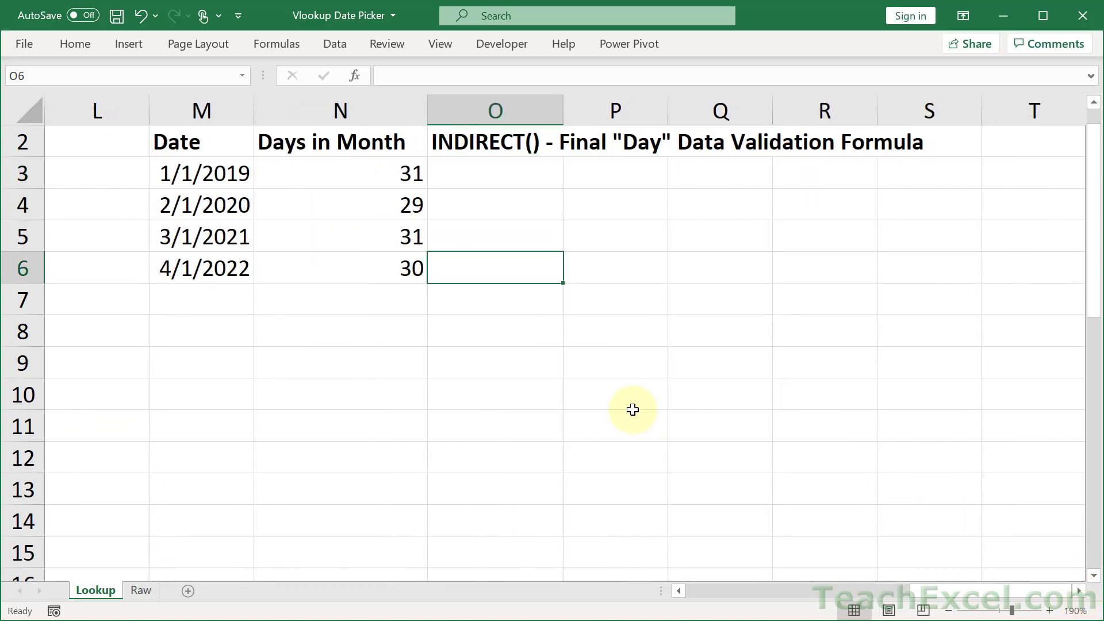
pyautogui.press('Left')
pyautogui.write('=')
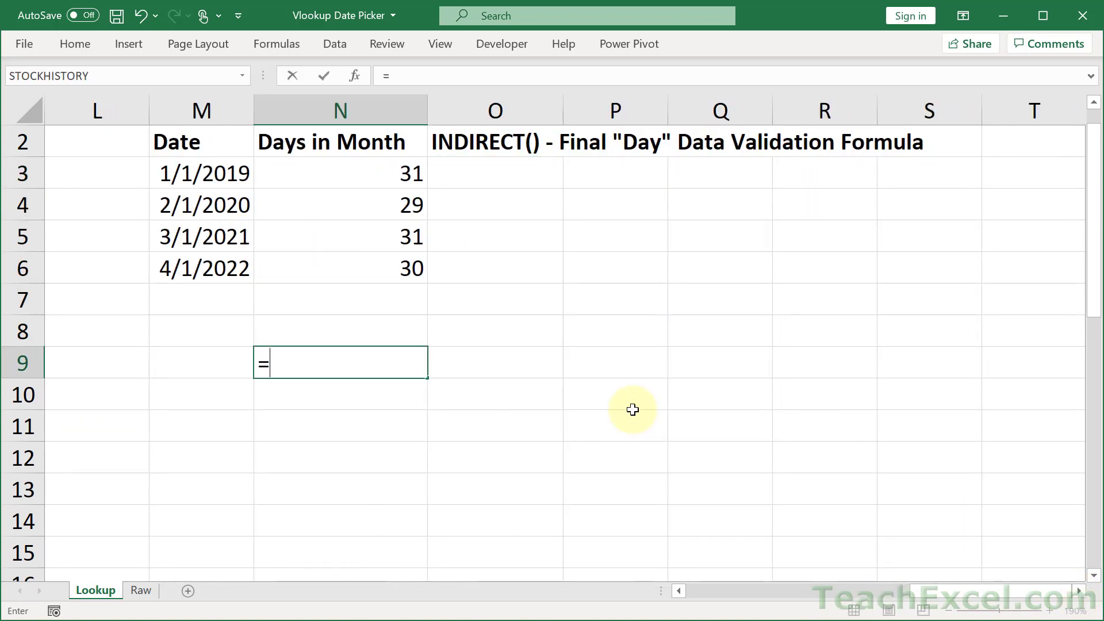
pyautogui.write('indi')
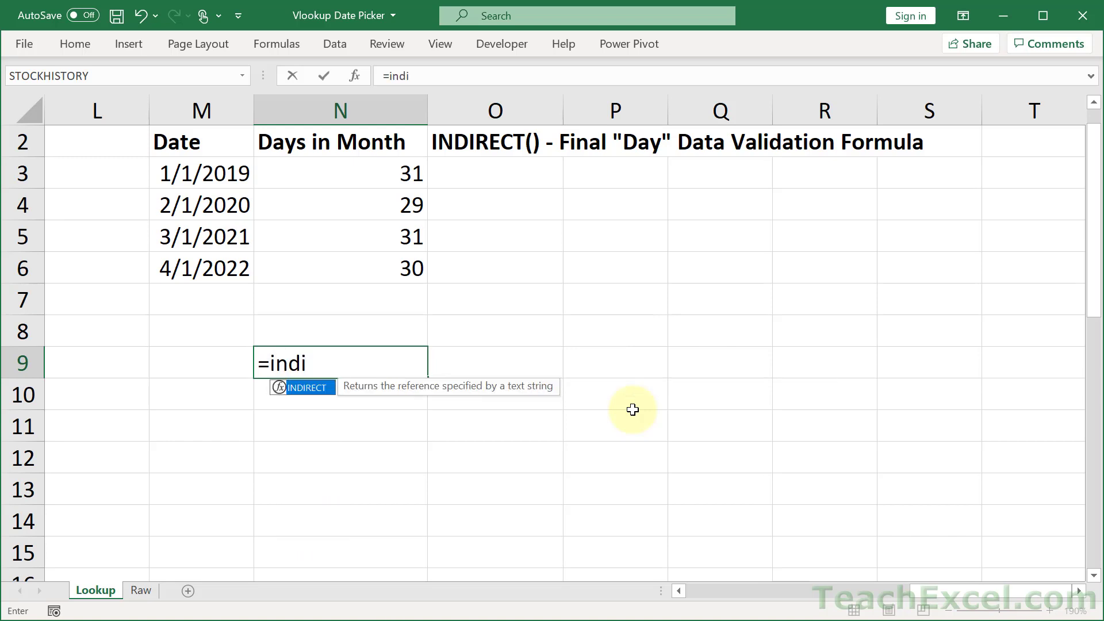
pyautogui.press('Tab')
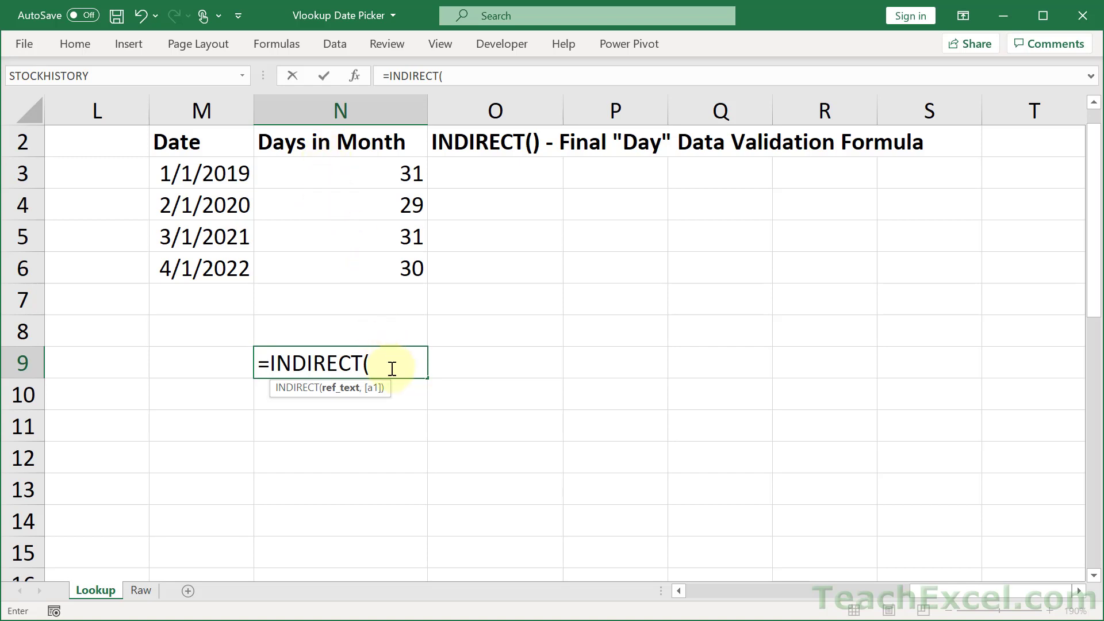
pyautogui.write('N3:B')
pyautogui.press('BackSpace')
pyautogui.write('N4")')
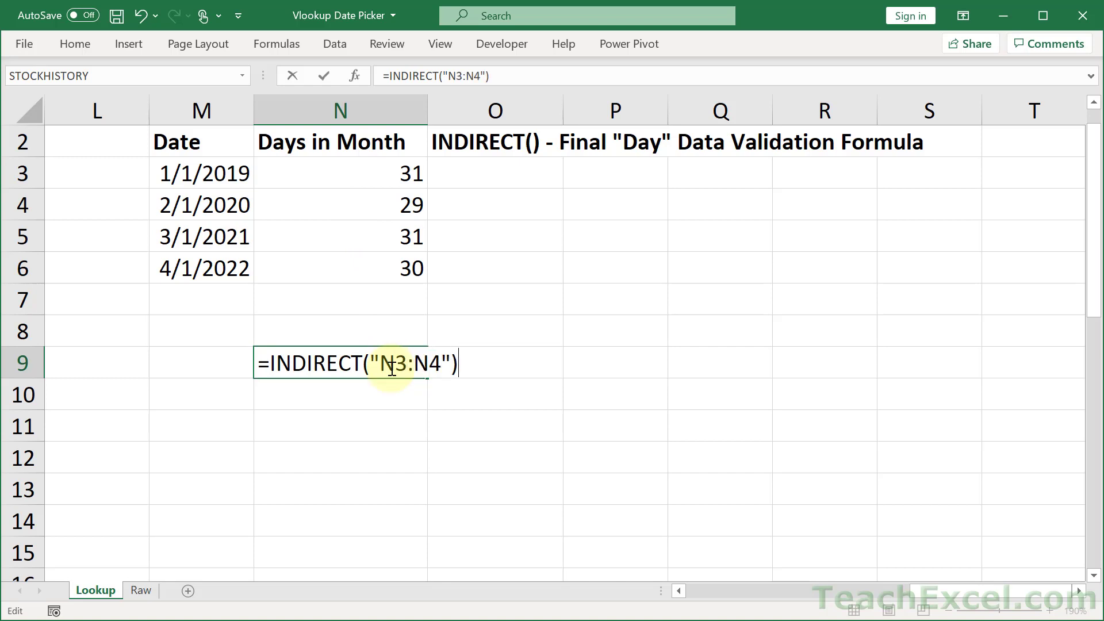
pyautogui.press('Return')
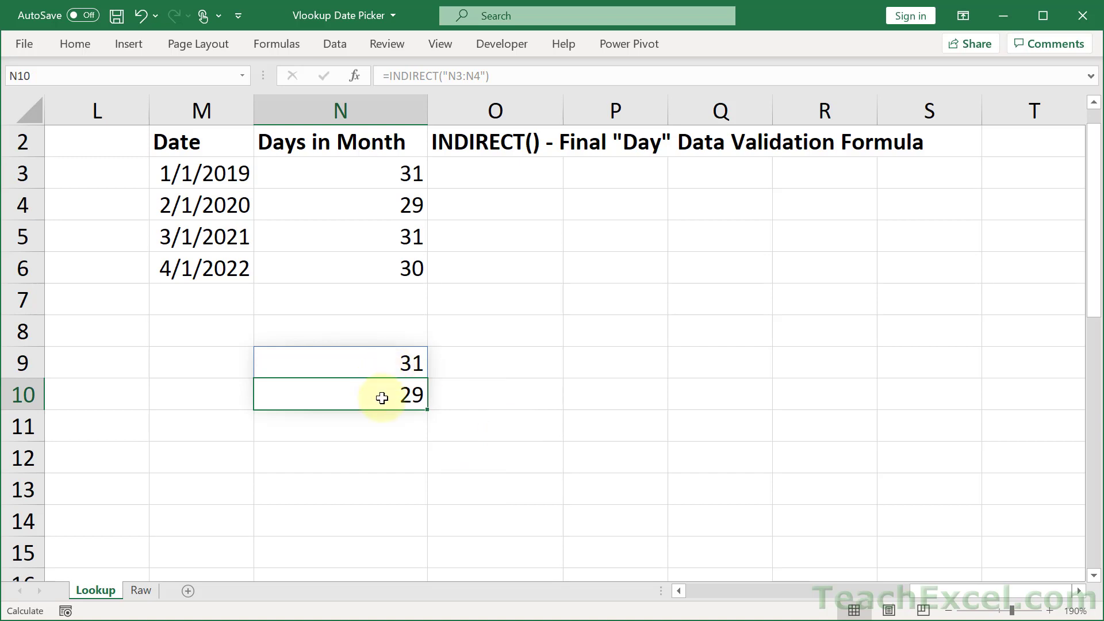
# Step: Compare N3:N4 with N9's result and reopen N9's formula for editing
pyautogui.moveTo(342, 167); pyautogui.dragTo(343, 196)
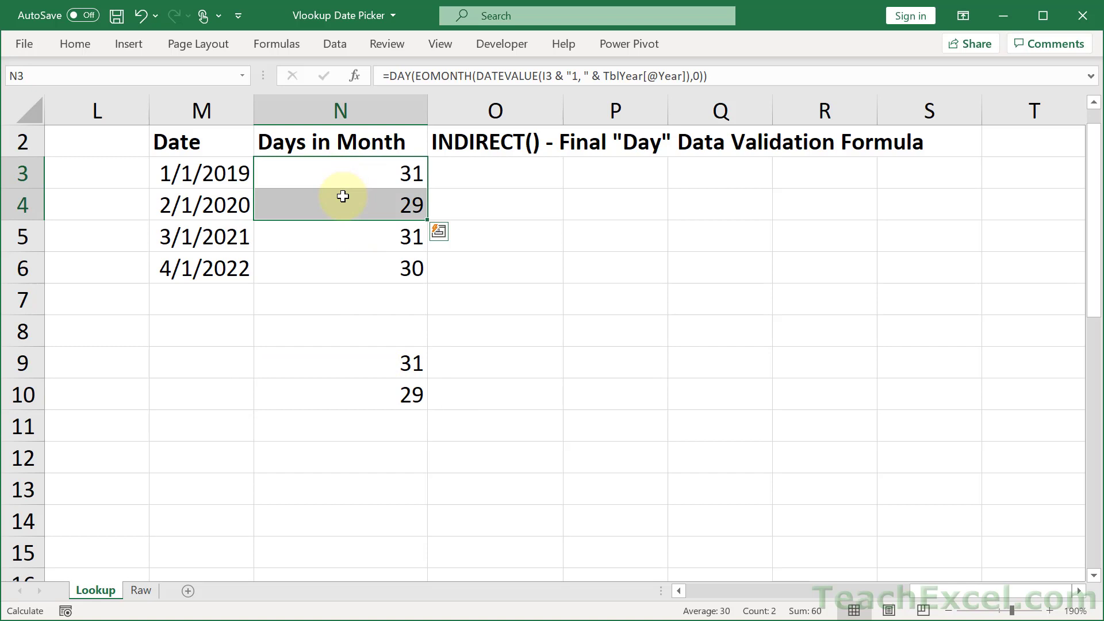
pyautogui.click(340, 366)
pyautogui.doubleClick(339, 366)
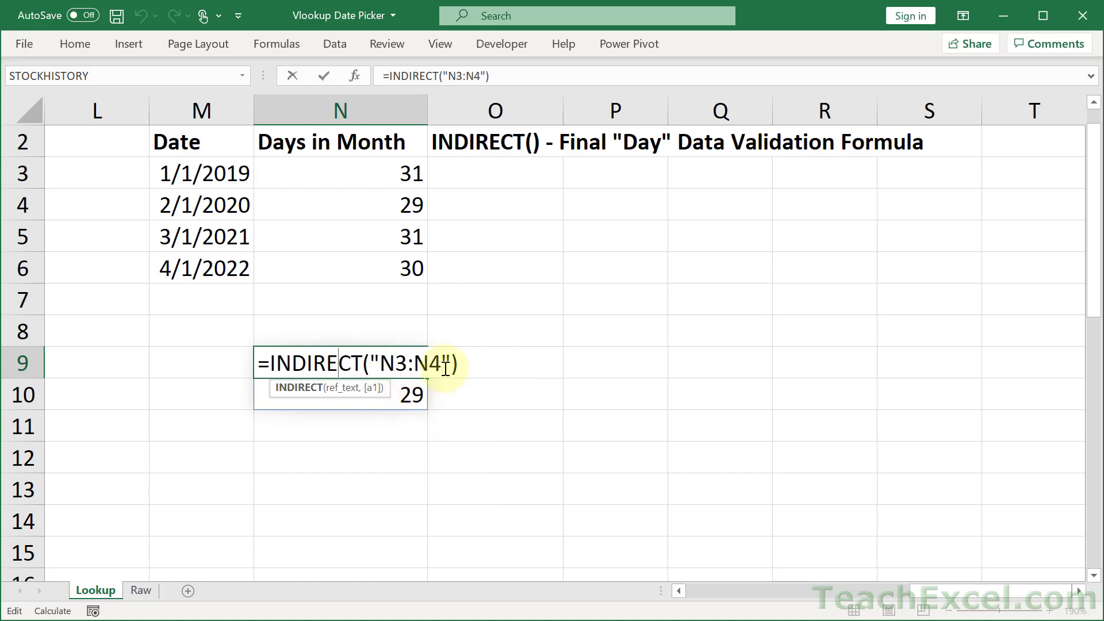
# Step: Change N9's formula to =INDIRECT("N3:N" & 4), joining the row number to the text
pyautogui.click(442, 362)
pyautogui.press('BackSpace')
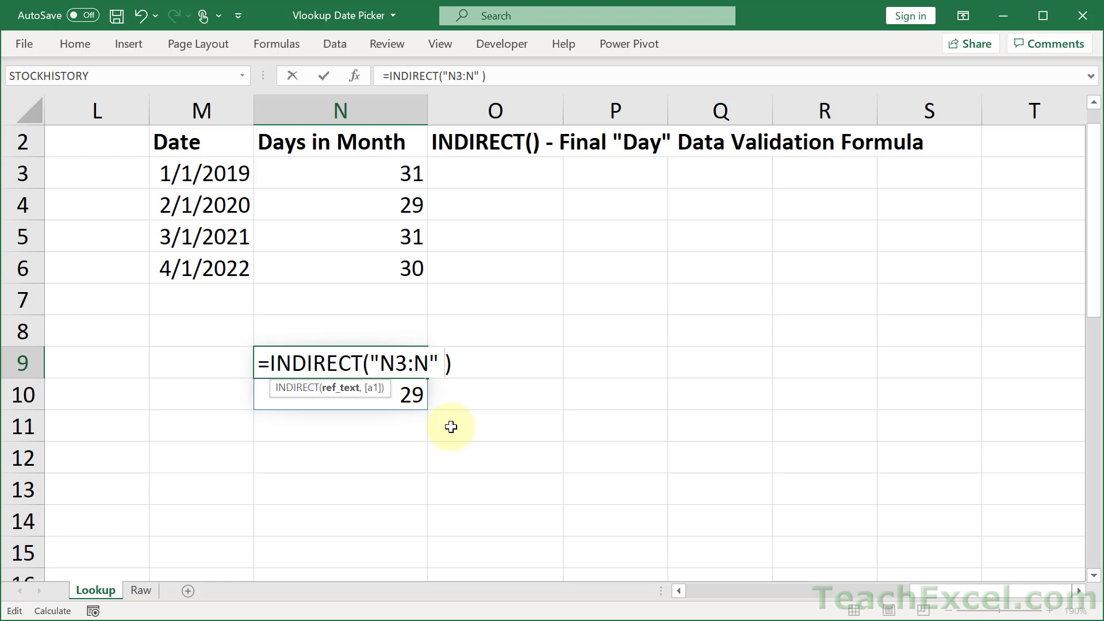
pyautogui.write('& 4')
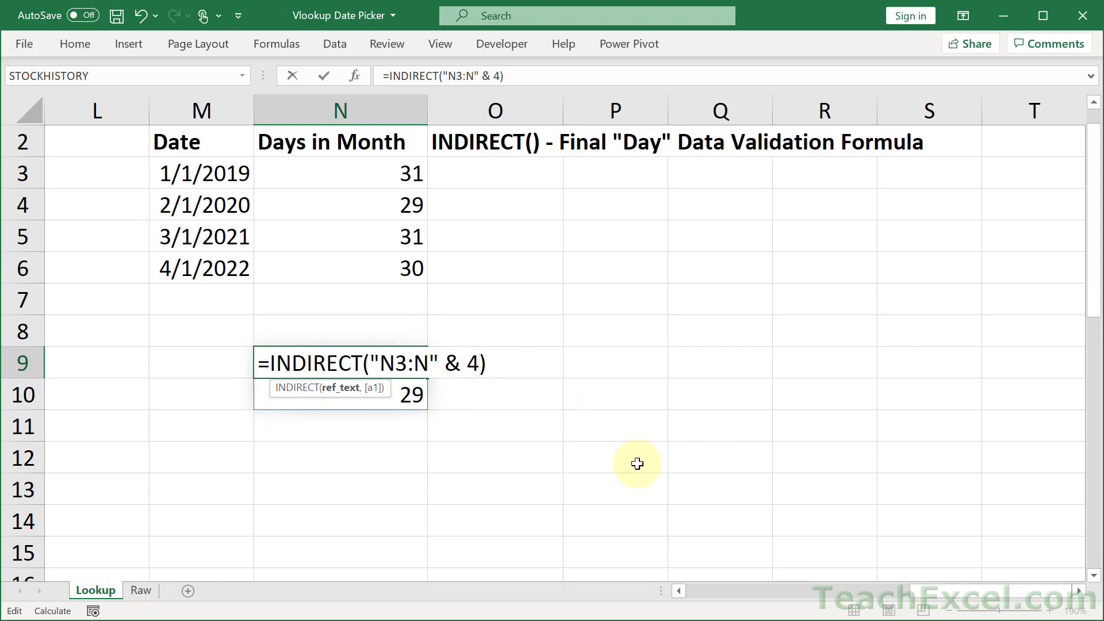
pyautogui.press('Return')
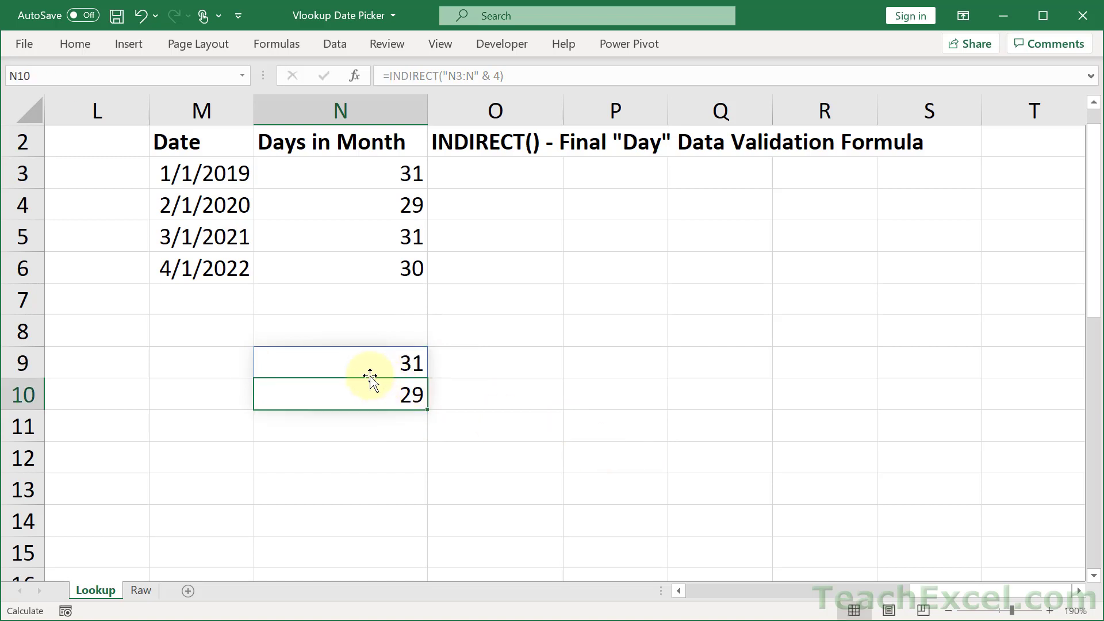
# Step: Change the joined row number from 4 to 5 so N9 spills 31, 29, 31
pyautogui.doubleClick(338, 362)
pyautogui.click(477, 362)
pyautogui.press('BackSpace')
pyautogui.write('5')
pyautogui.press('Return')
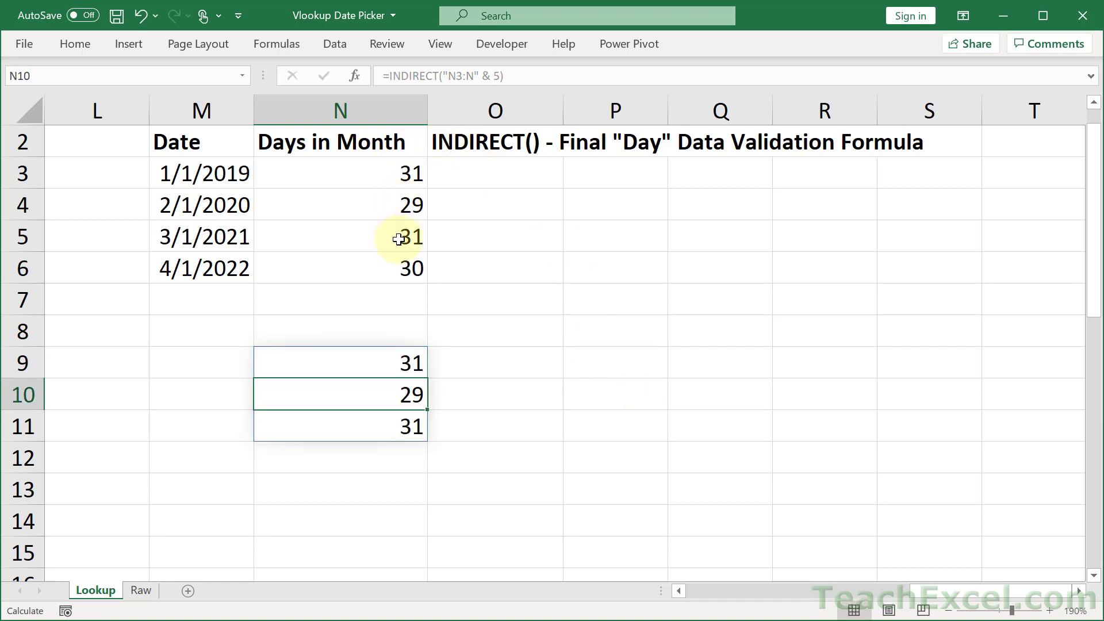
# Step: Review the "N3:N" text and row 5 parts of N9's formula, leaving it unchanged
pyautogui.click(325, 365)
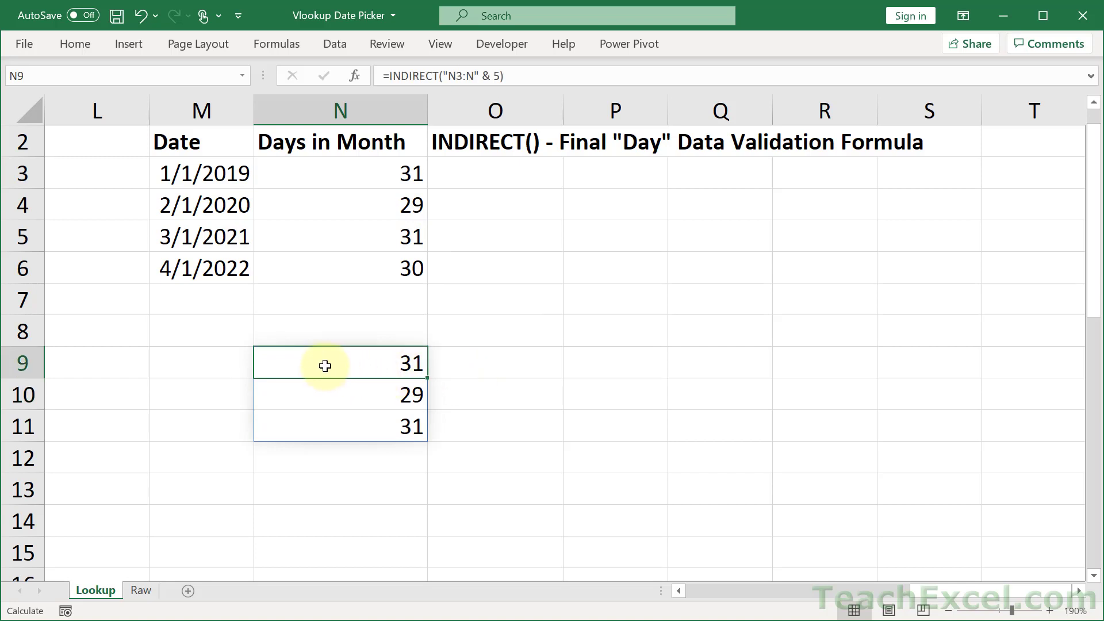
pyautogui.doubleClick(325, 365)
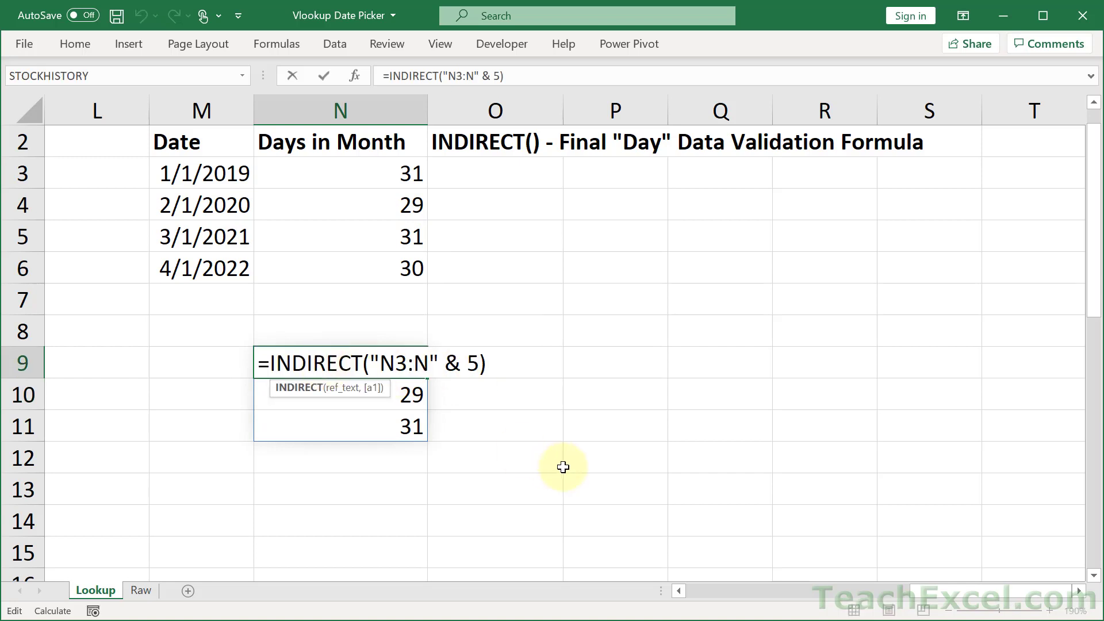
pyautogui.doubleClick(395, 362)
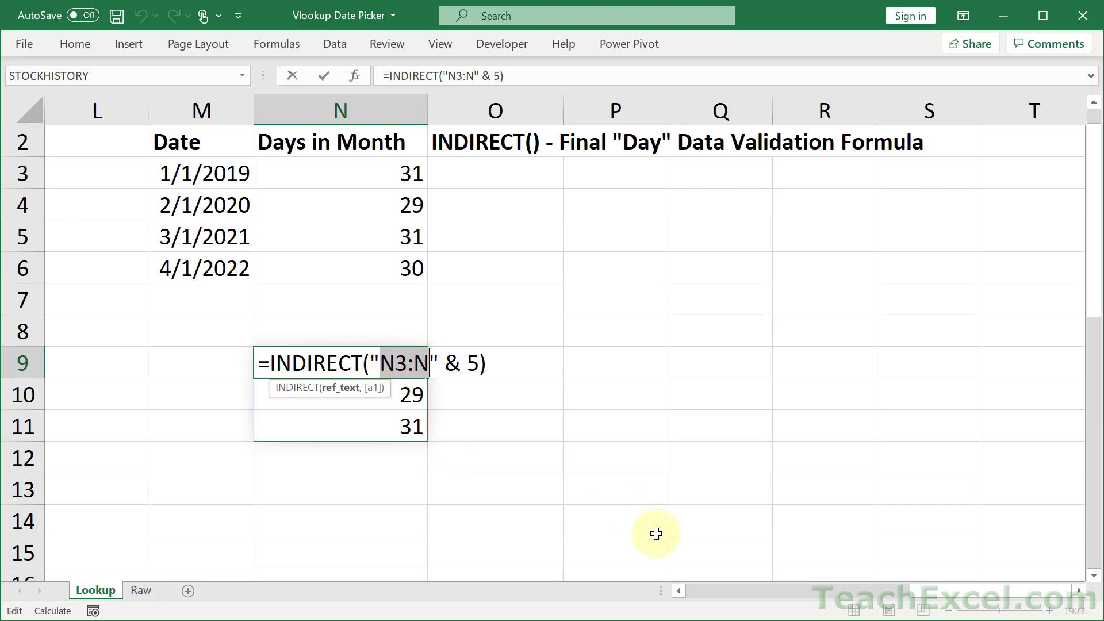
pyautogui.click(679, 591)
pyautogui.click(680, 591)
pyautogui.click(680, 591)
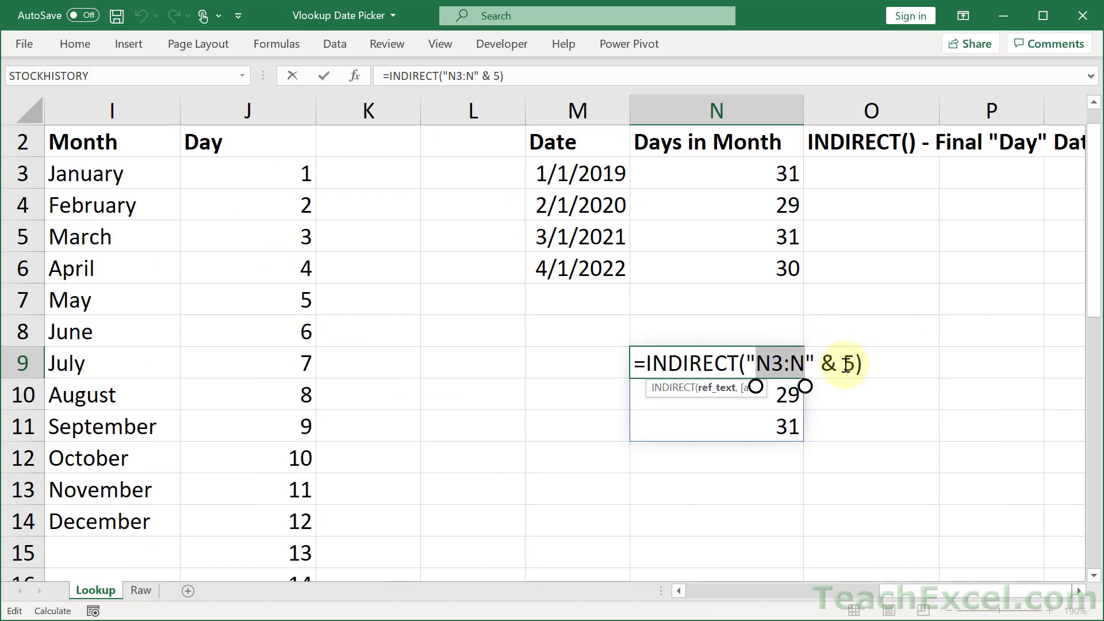
pyautogui.moveTo(843, 362); pyautogui.dragTo(854, 362)
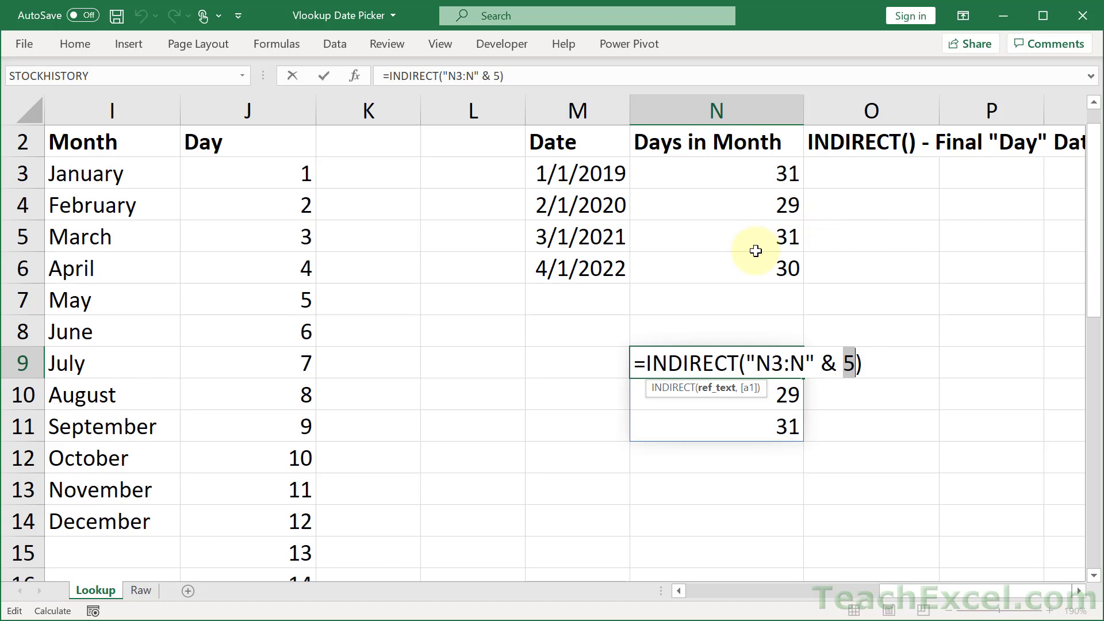
pyautogui.press('Escape')
# Step: Clear N9's test formula and enter =INDIRECT("J3:J" & N3) in O3 to spill the day numbers
pyautogui.press('Delete')
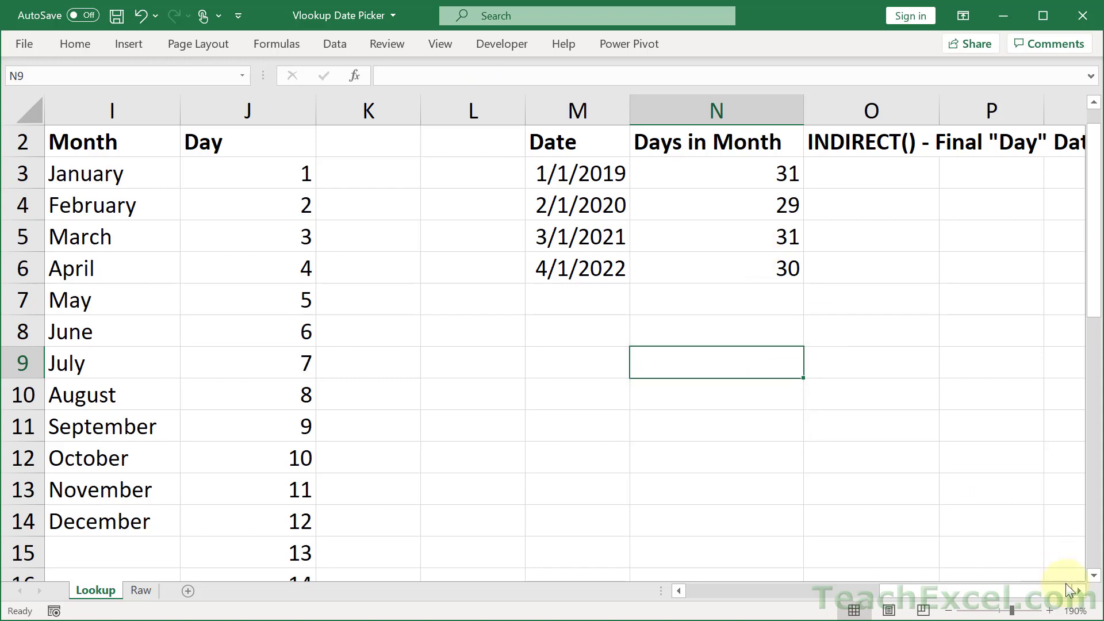
pyautogui.hscroll(4, 1080, 595)
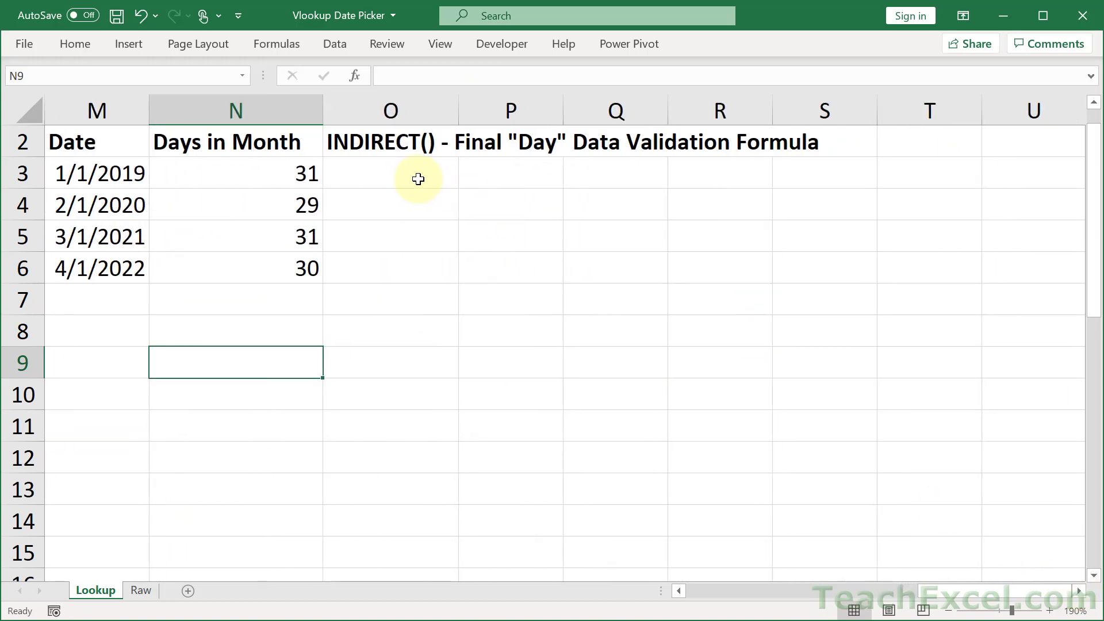
pyautogui.click(414, 177)
pyautogui.write('=')
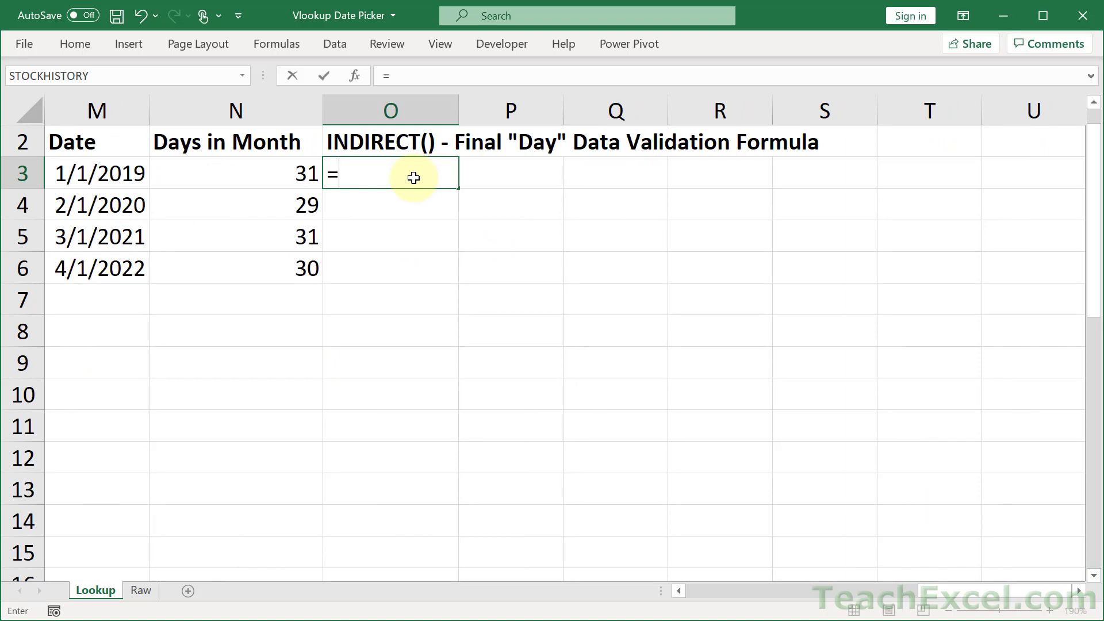
pyautogui.write('indi')
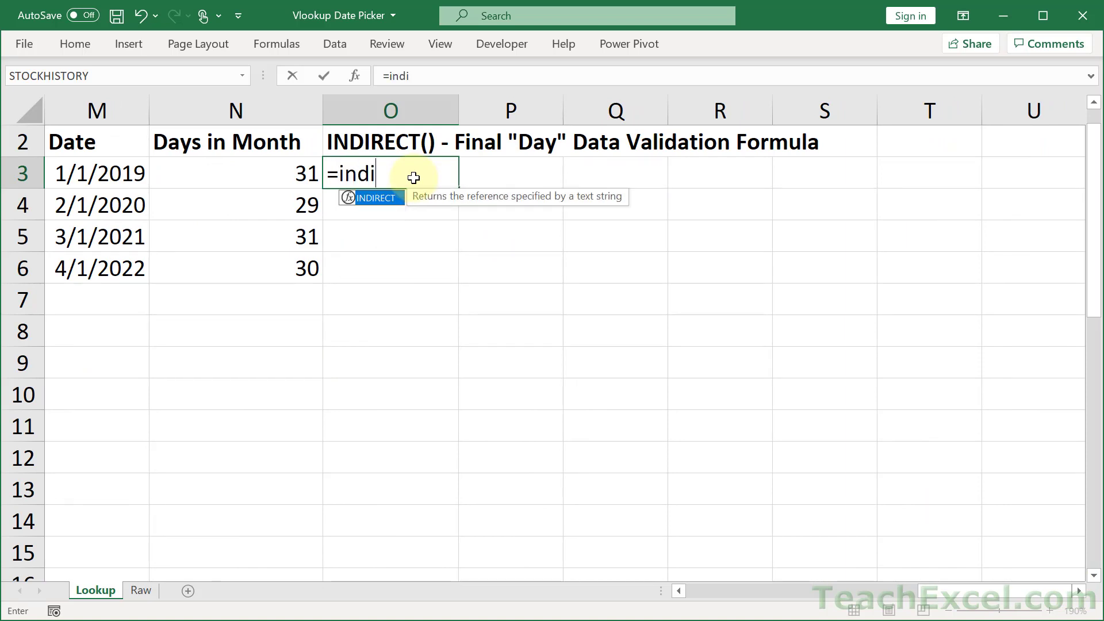
pyautogui.press('Tab')
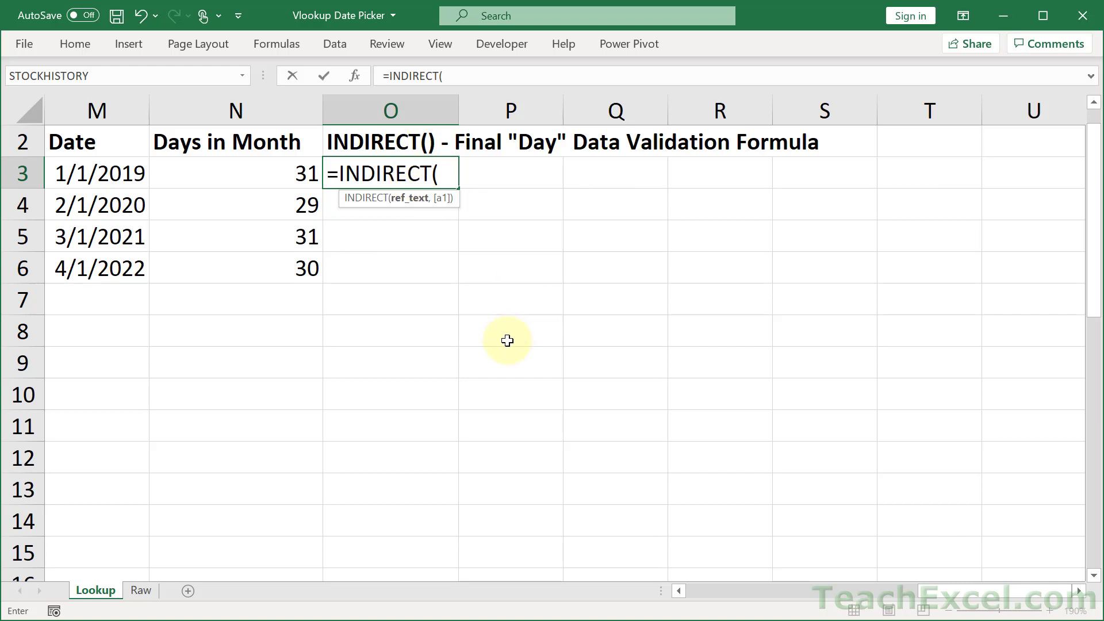
pyautogui.write('"J3:J" & N3)')
pyautogui.press('Left')
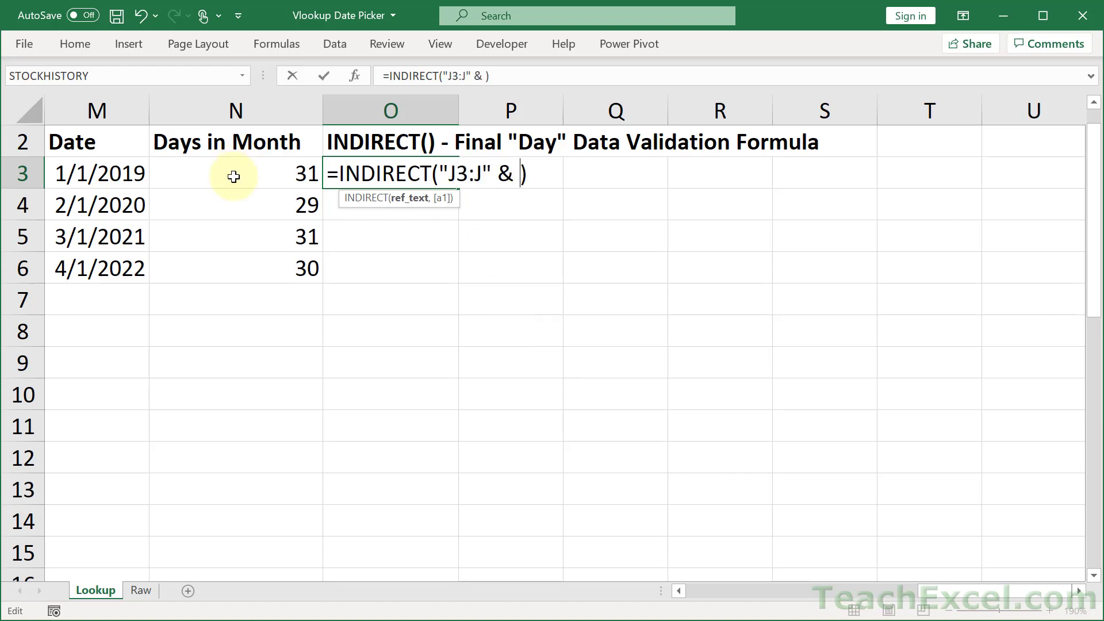
pyautogui.click(233, 174)
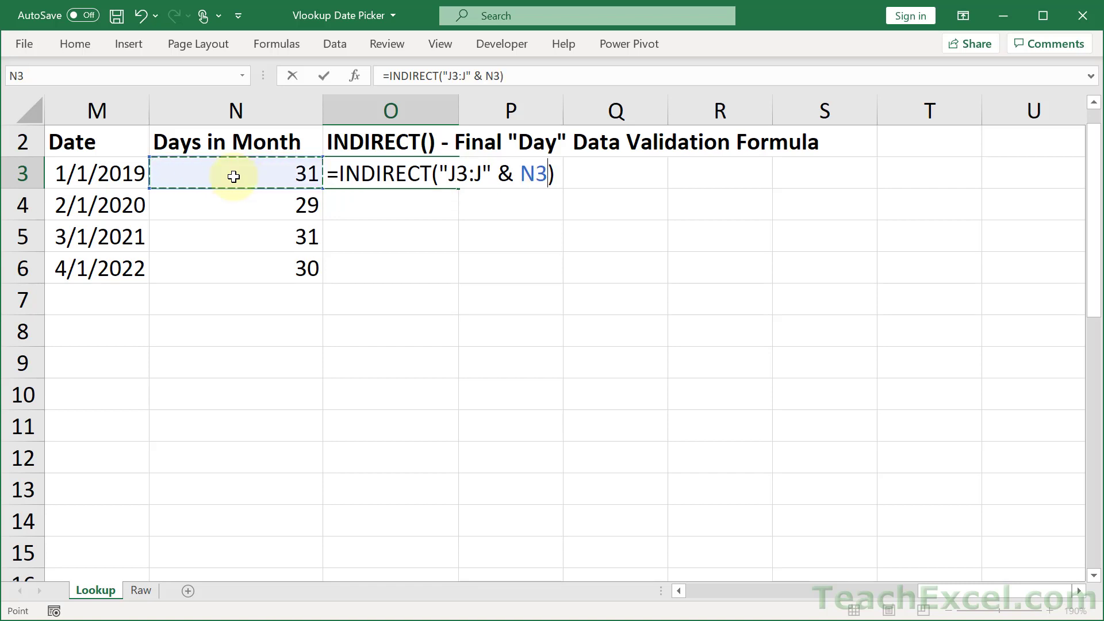
pyautogui.press('Return')
pyautogui.click(384, 175)
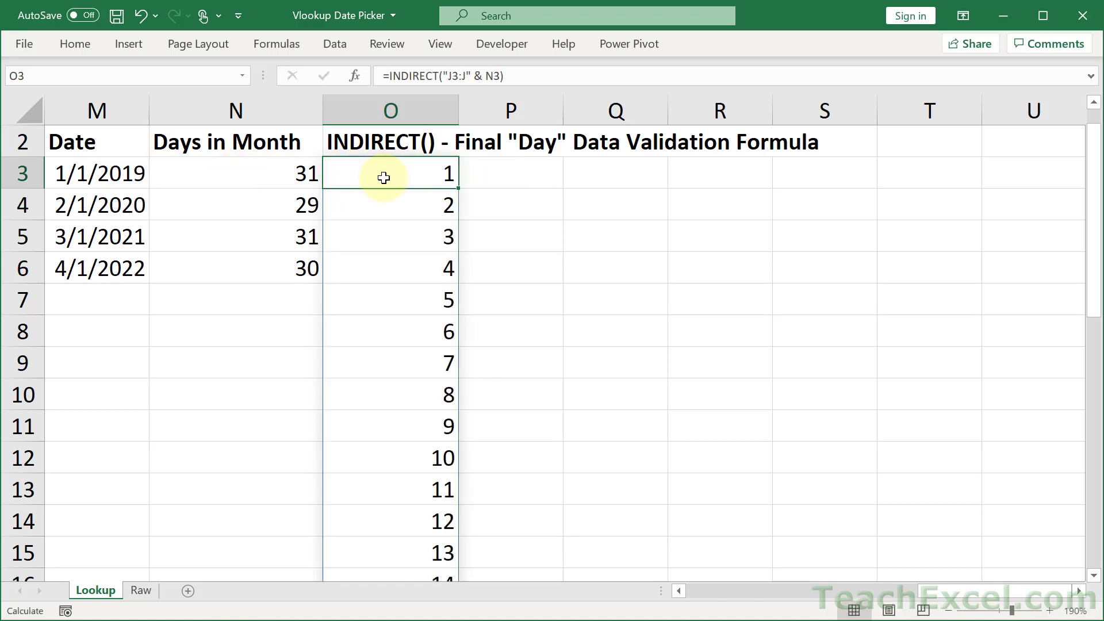
pyautogui.scroll(-3, 399, 385)
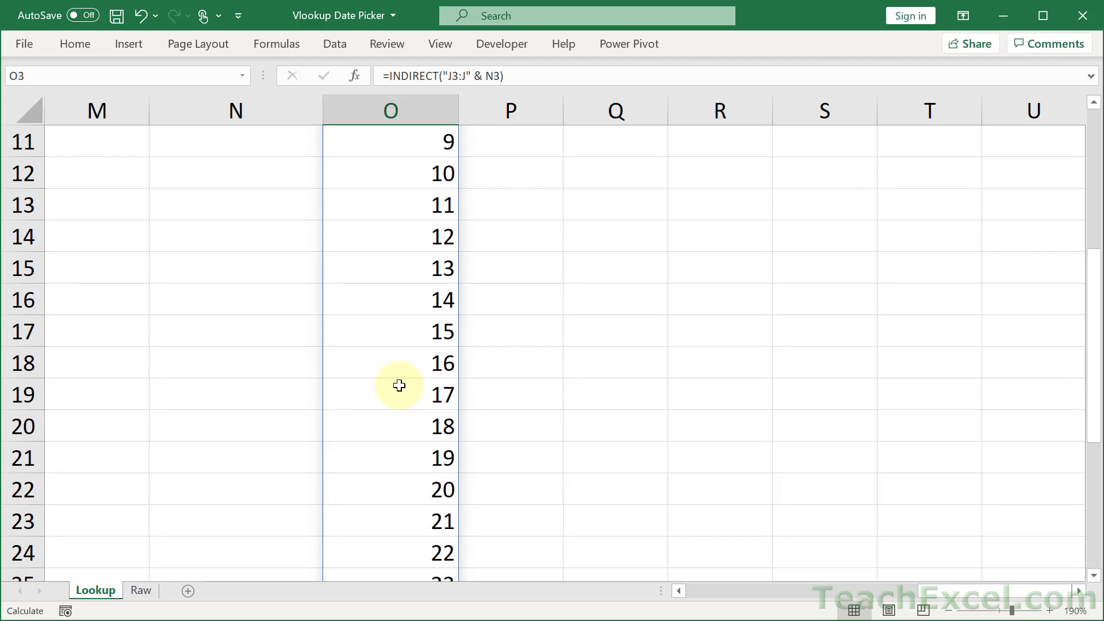
pyautogui.scroll(-4, 400, 385)
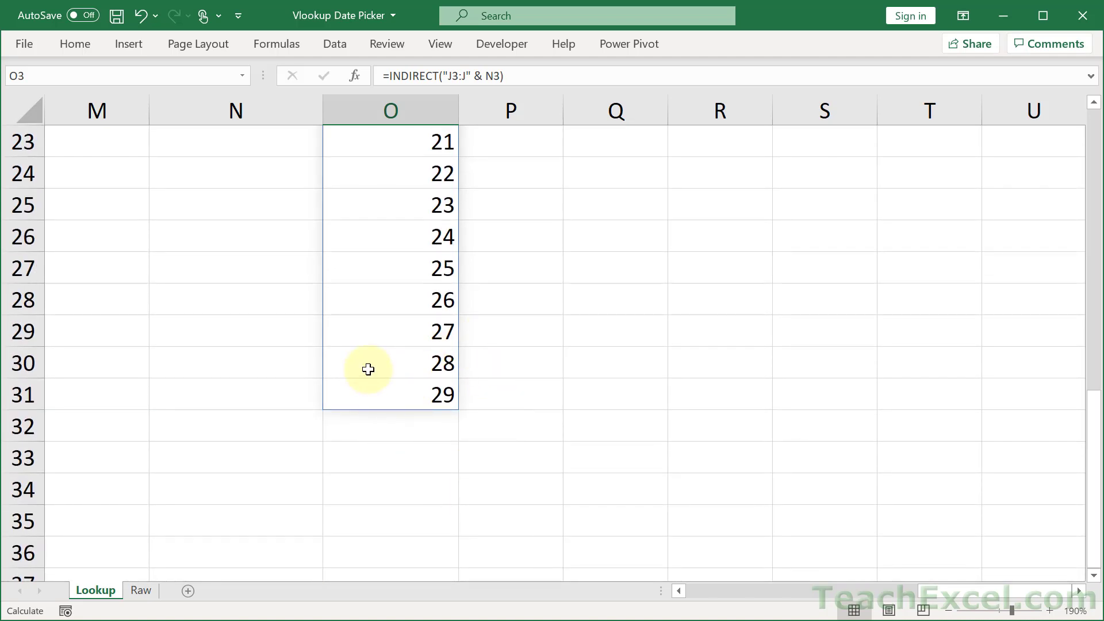
pyautogui.scroll(7, 368, 369)
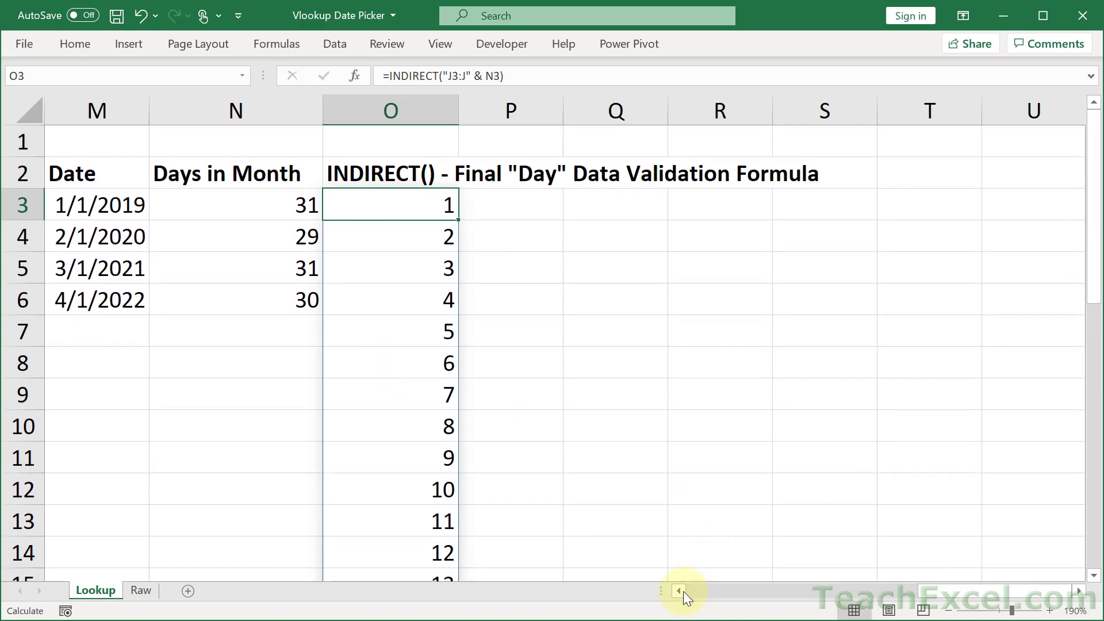
pyautogui.click(679, 592)
pyautogui.click(679, 592)
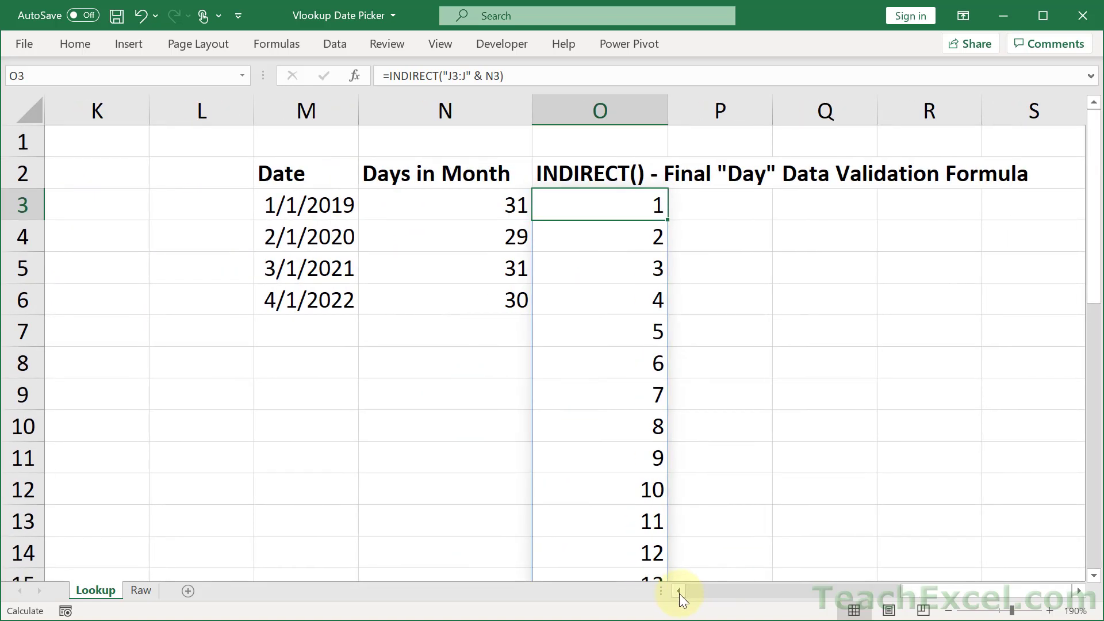
pyautogui.click(679, 592)
pyautogui.click(678, 592)
pyautogui.click(679, 592)
pyautogui.click(679, 592)
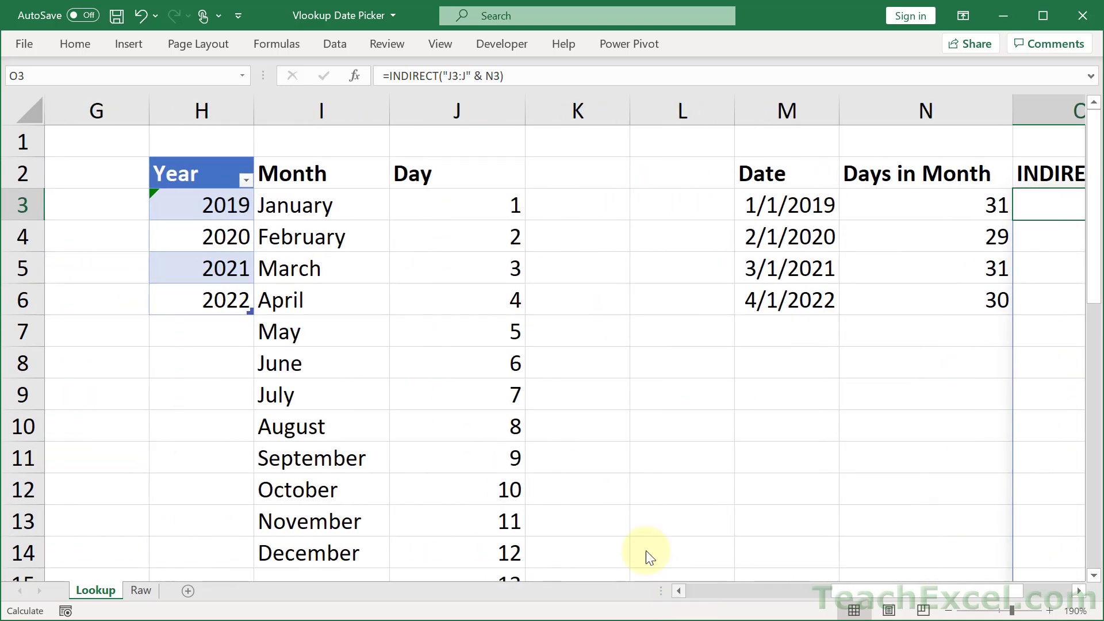
pyautogui.click(418, 209)
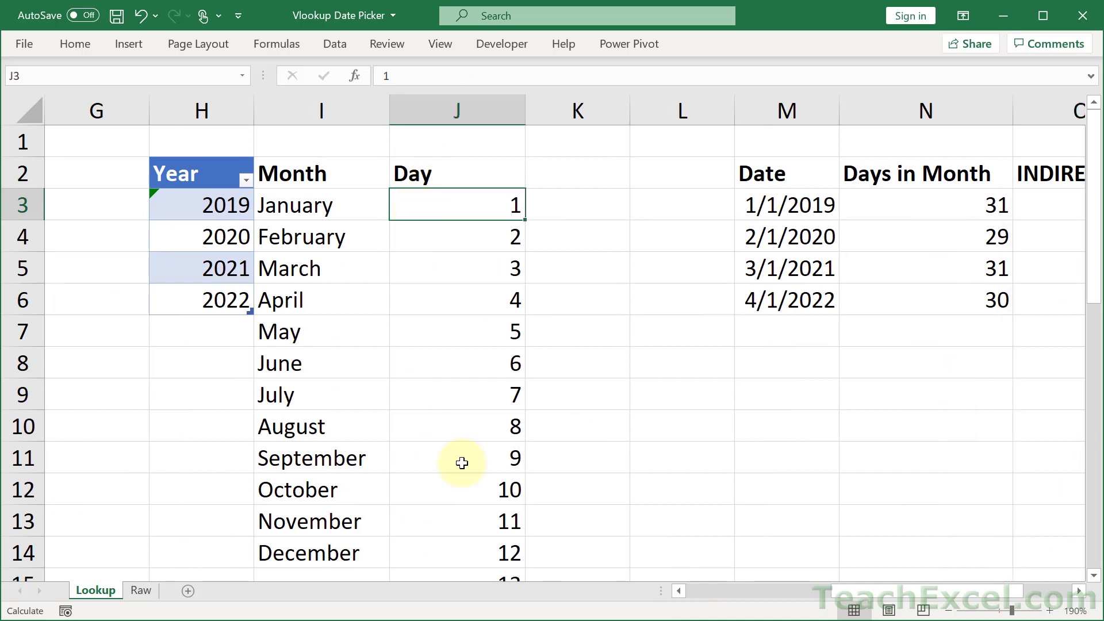
pyautogui.scroll(-5, 462, 463)
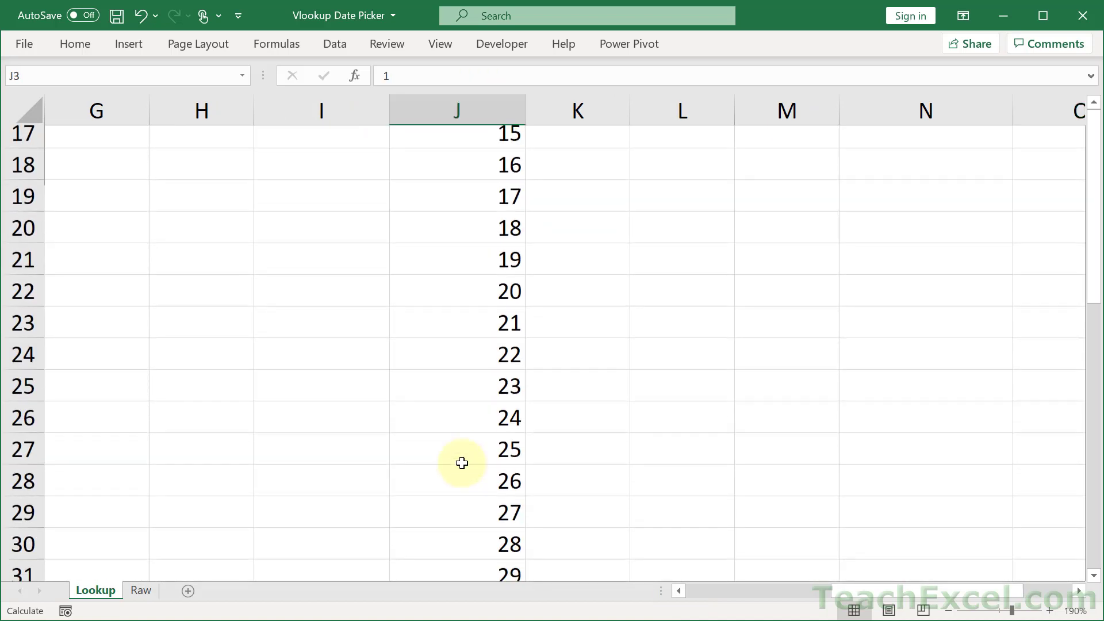
pyautogui.scroll(-3, 462, 463)
pyautogui.click(473, 334)
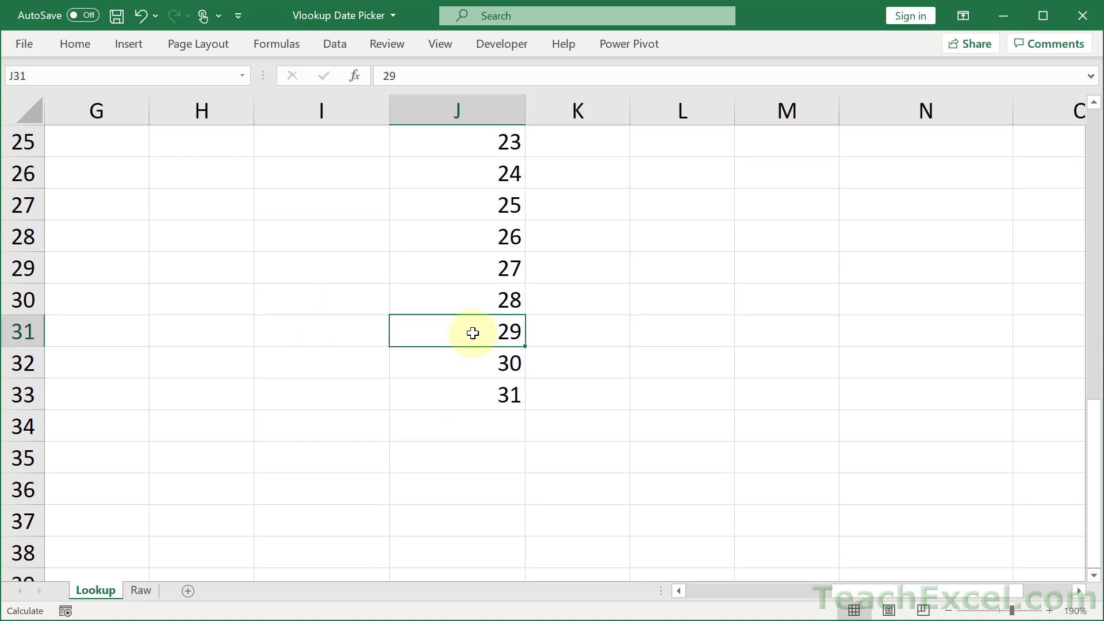
pyautogui.click(458, 365)
pyautogui.click(458, 389)
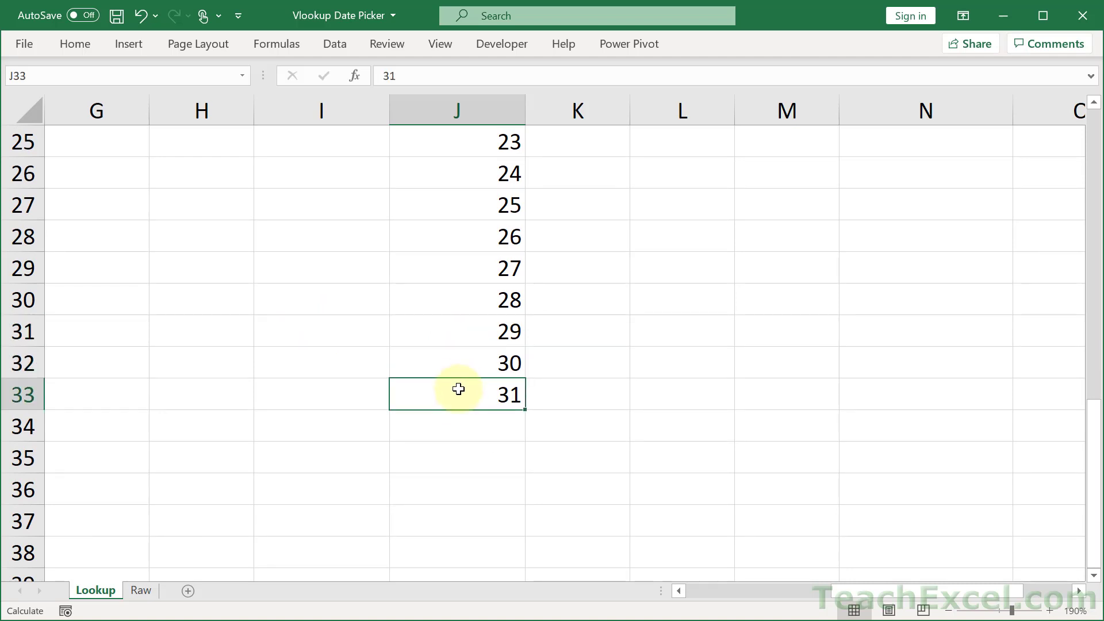
pyautogui.hotkey('ctrl', 'Up')
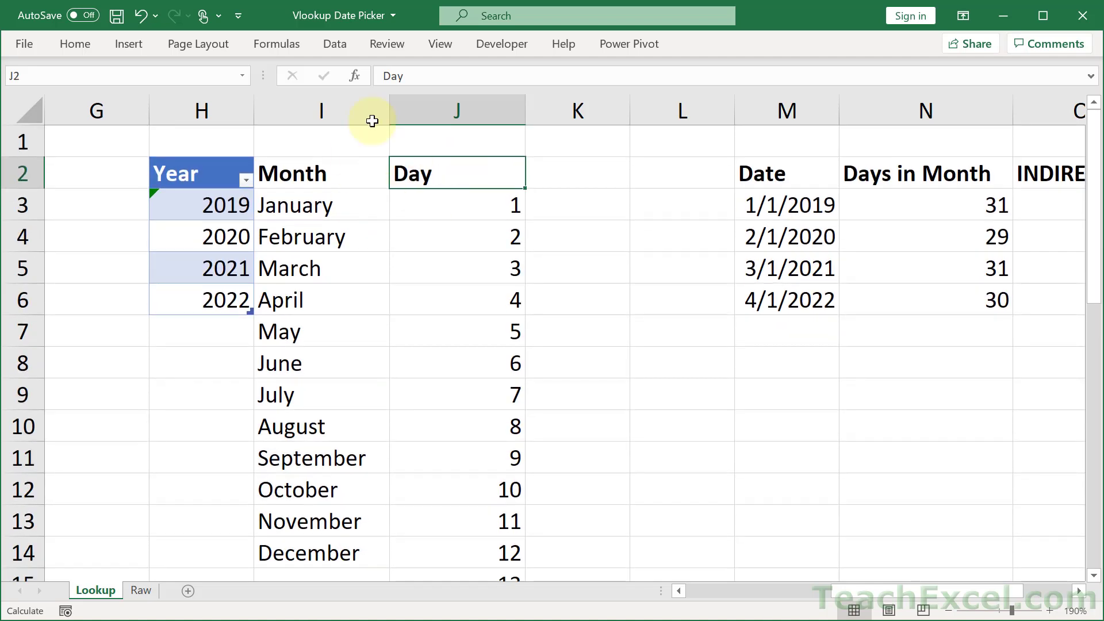
pyautogui.click(459, 207)
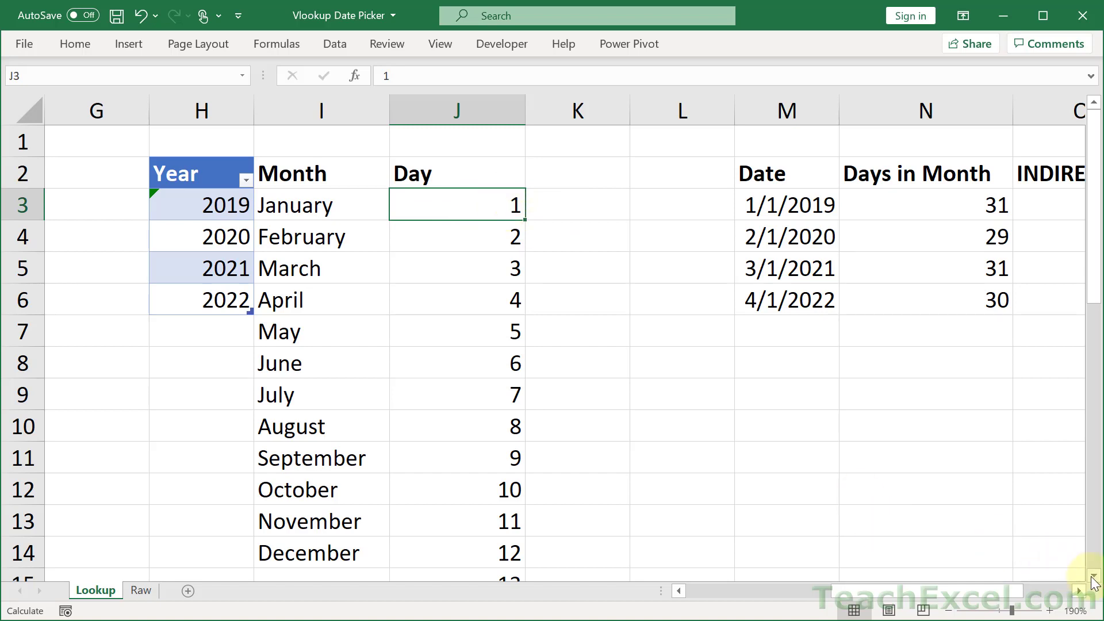
pyautogui.click(1079, 591)
# Step: Add + row(J3) after N3 in O3's INDIRECT formula
pyautogui.click(1080, 591)
pyautogui.click(592, 207)
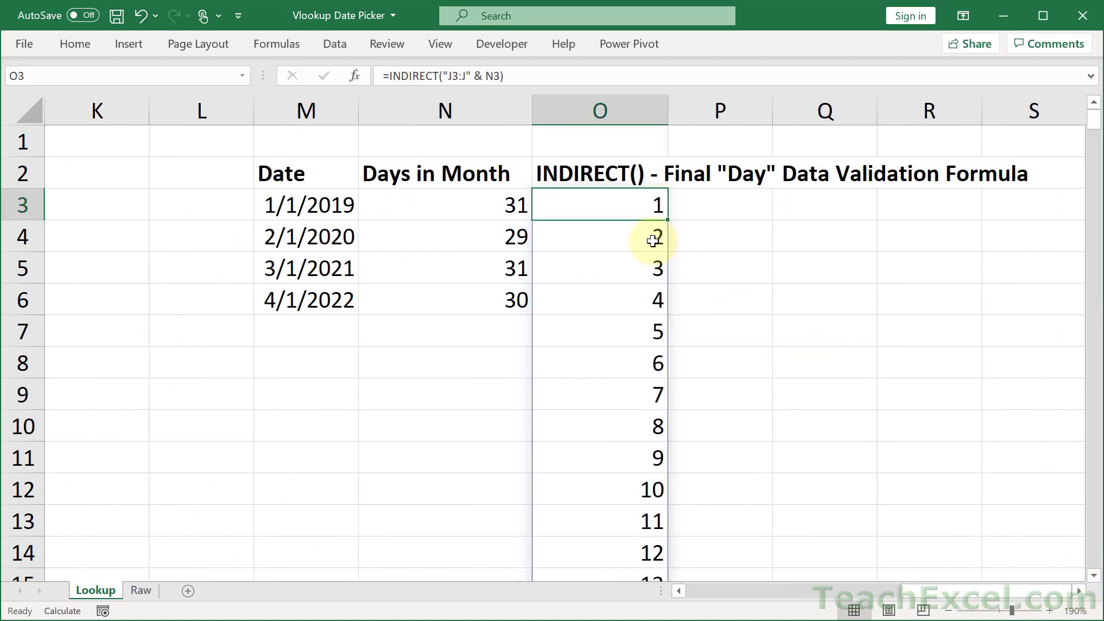
pyautogui.doubleClick(590, 207)
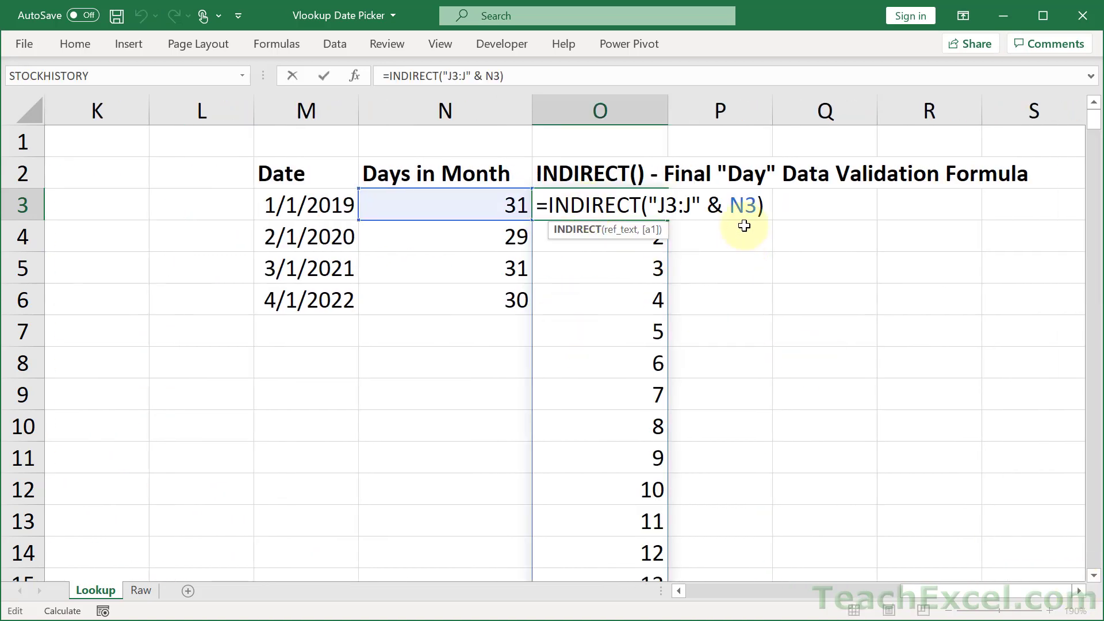
pyautogui.click(756, 204)
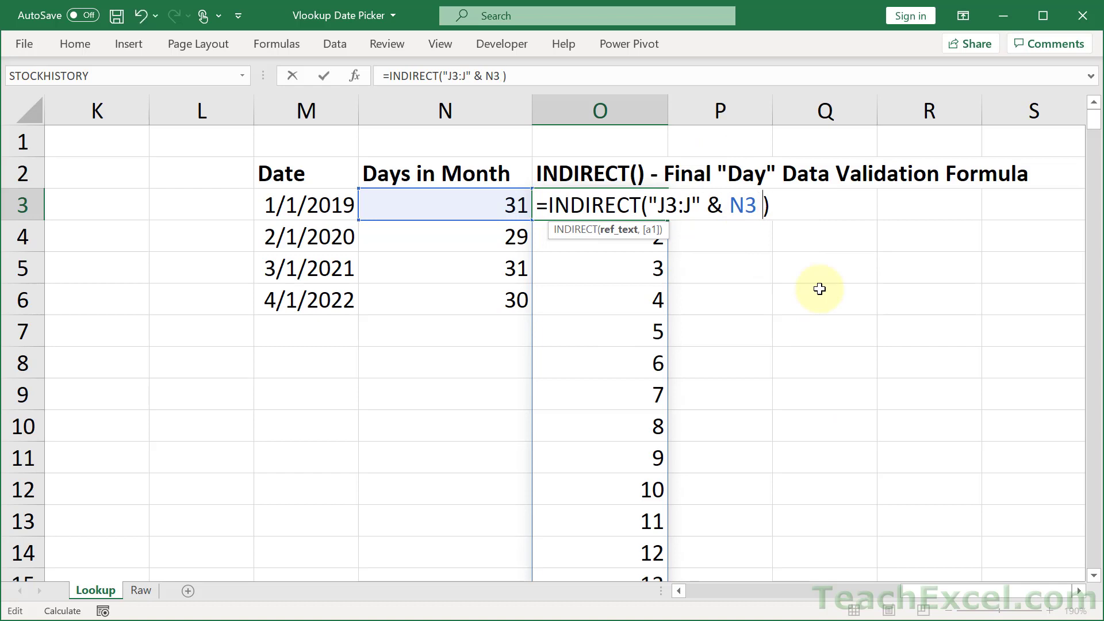
pyautogui.write('+ row(J')
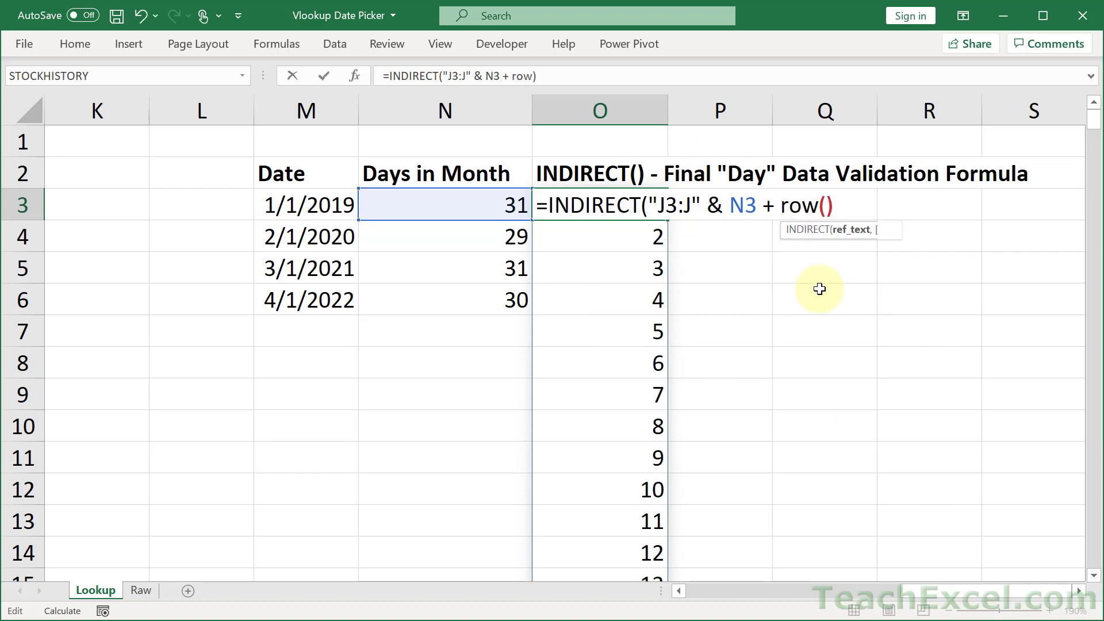
pyautogui.write('3')
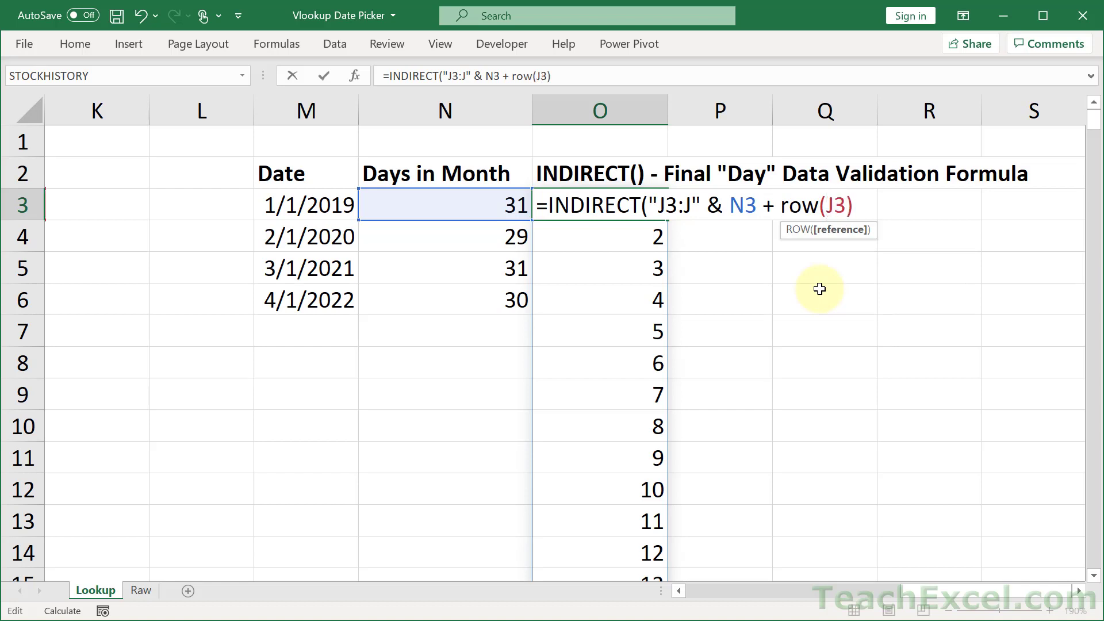
pyautogui.write(')')
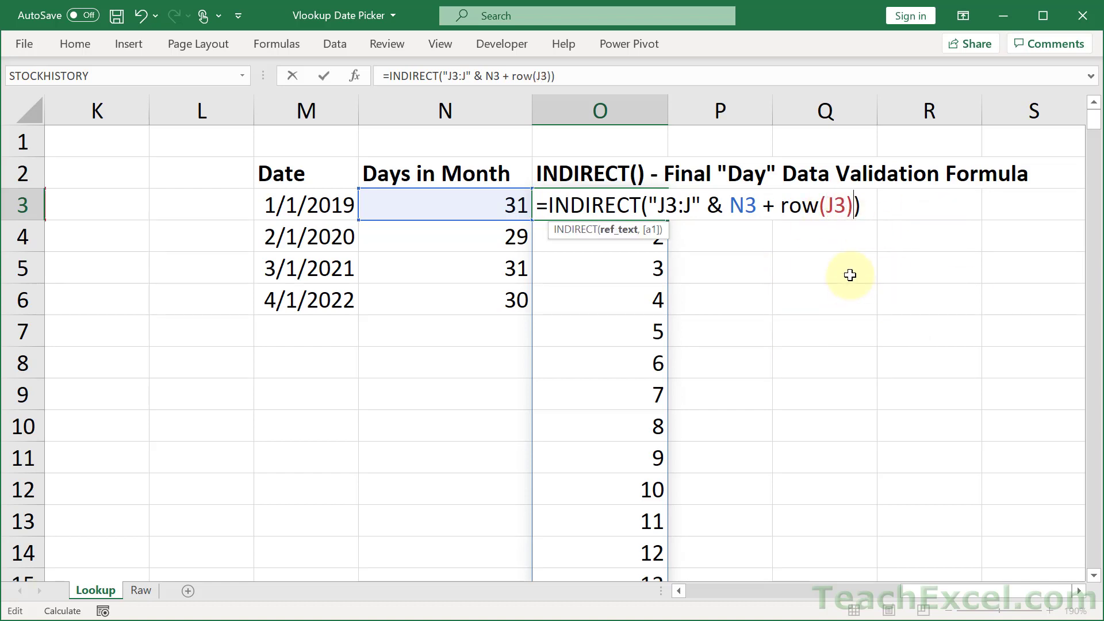
pyautogui.press('Left')
# Step: Append - 1 so the range end reads N3 + row(J3) - 1
pyautogui.click(679, 589)
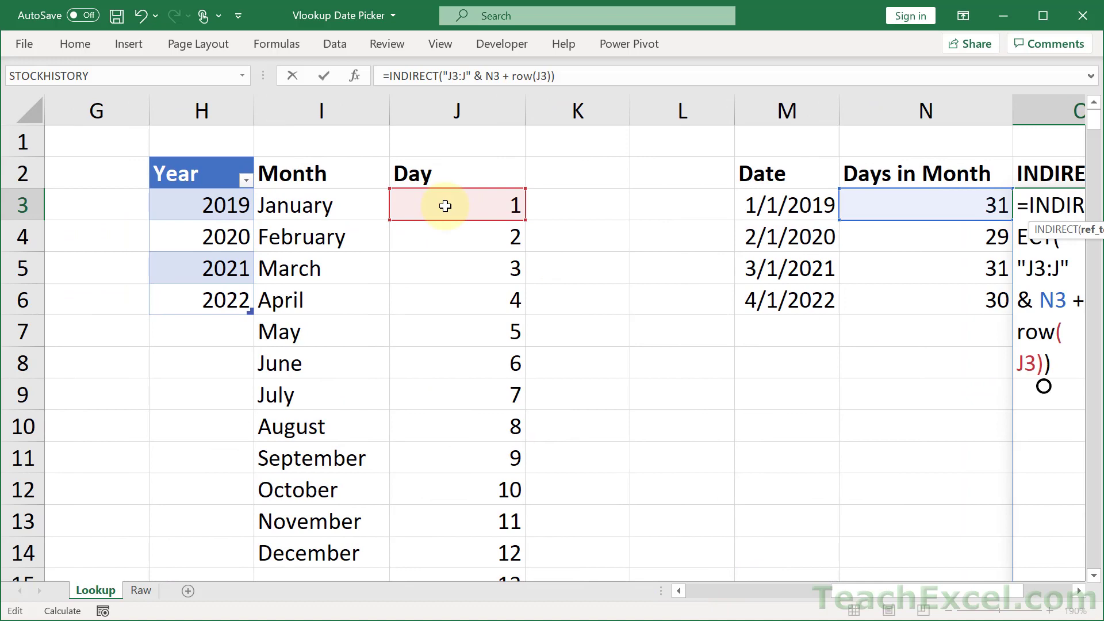
pyautogui.click(1077, 590)
pyautogui.click(1078, 591)
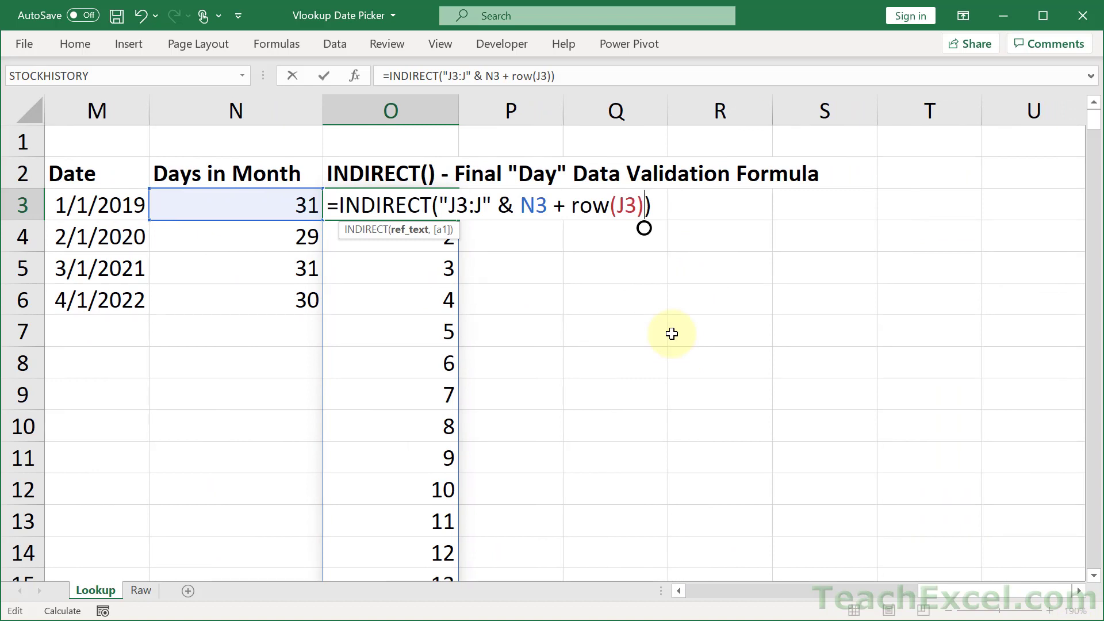
pyautogui.write('- 1')
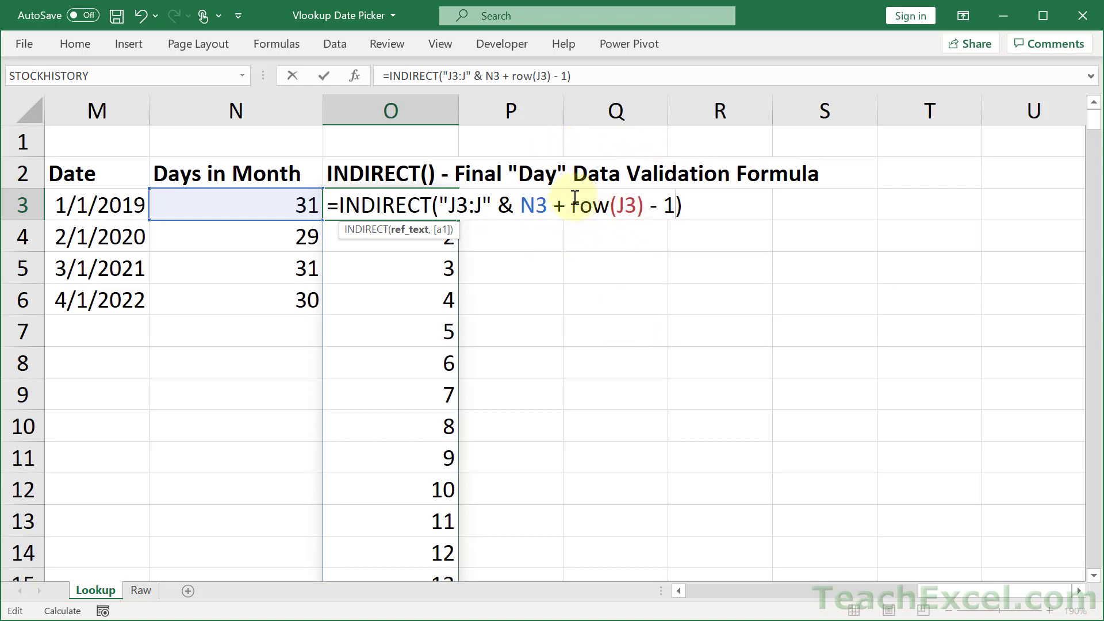
pyautogui.moveTo(572, 205); pyautogui.dragTo(644, 211)
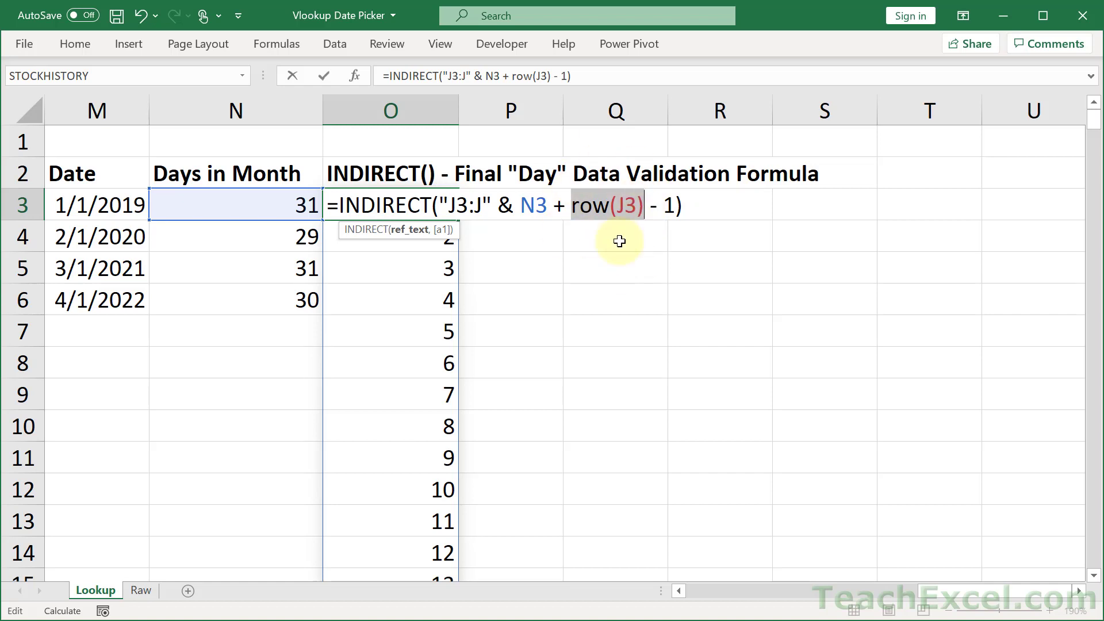
pyautogui.moveTo(649, 205); pyautogui.dragTo(672, 206)
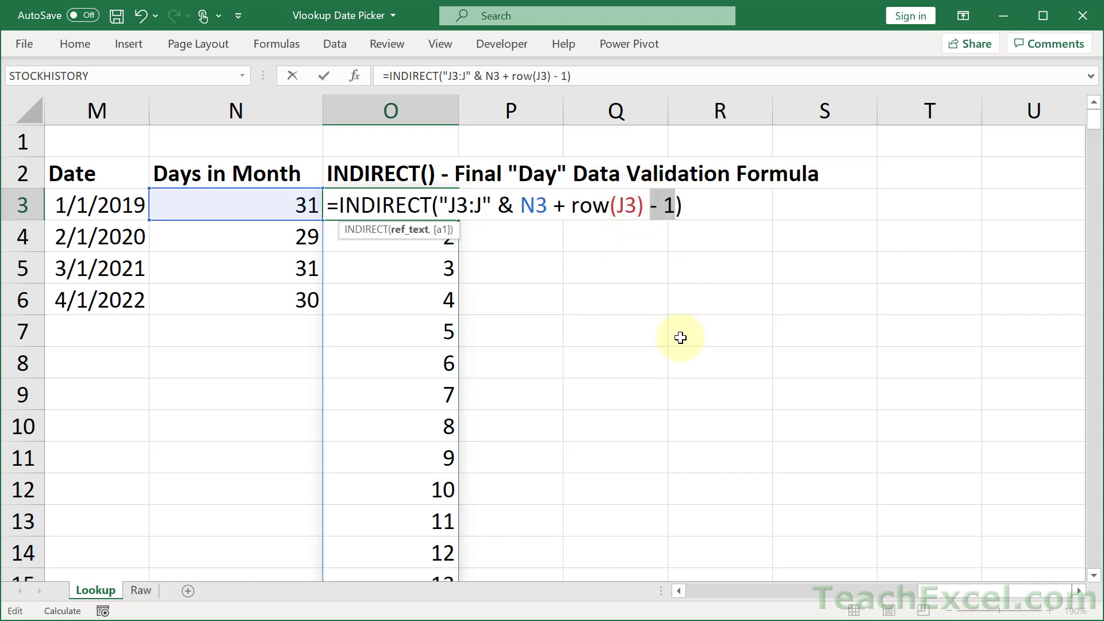
# Step: Commit the revised O3 formula and copy the Days in Month formula from N3
pyautogui.press('Return')
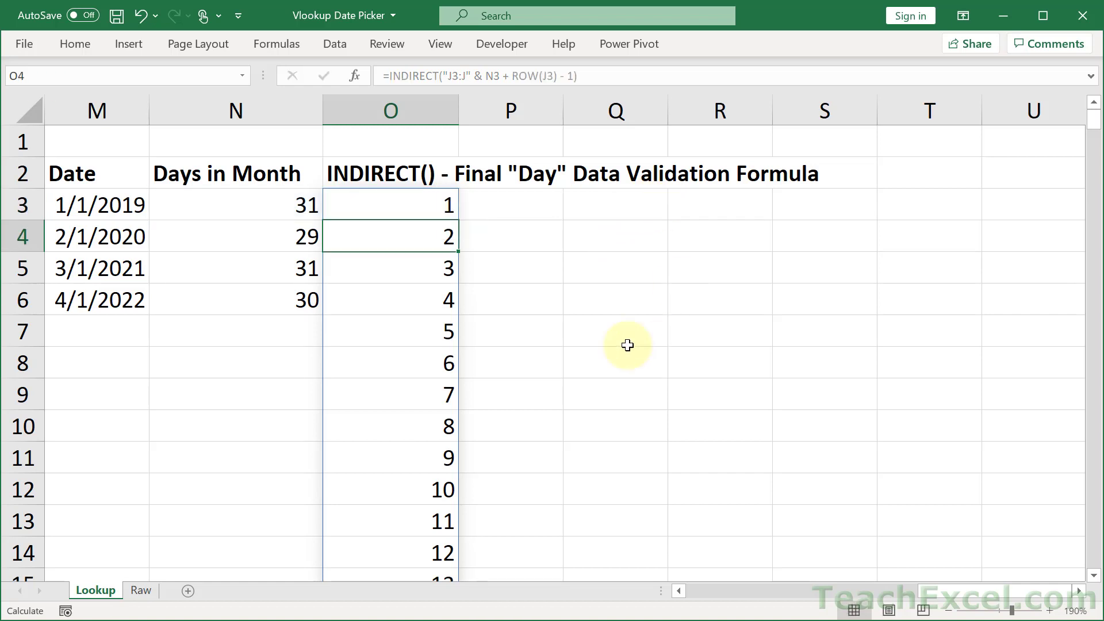
pyautogui.scroll(-5, 448, 351)
pyautogui.scroll(-4, 447, 350)
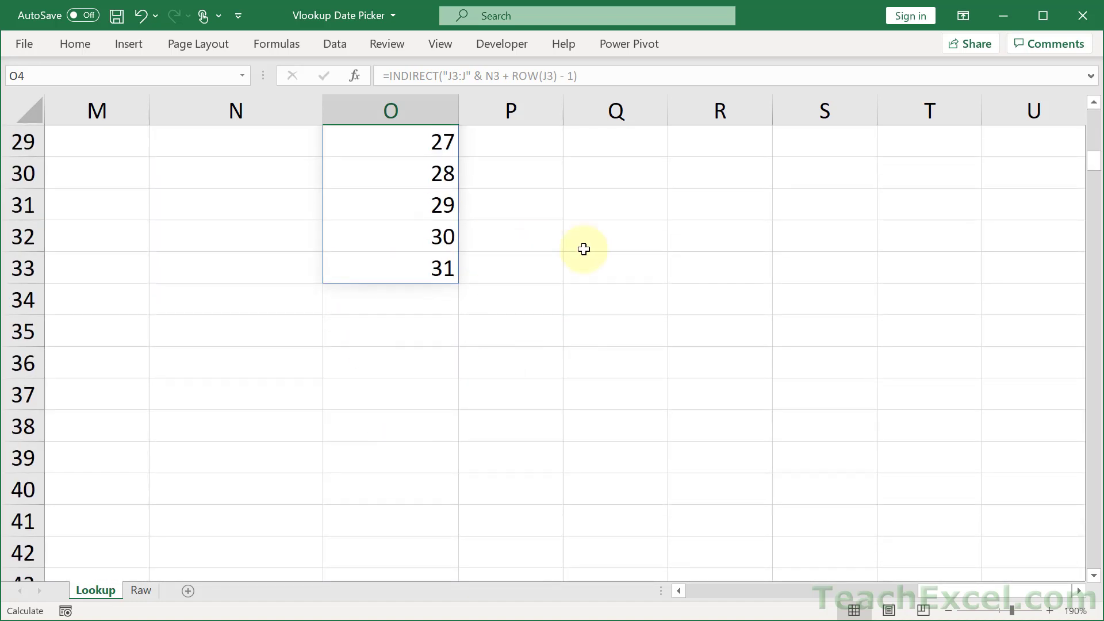
pyautogui.scroll(9, 584, 249)
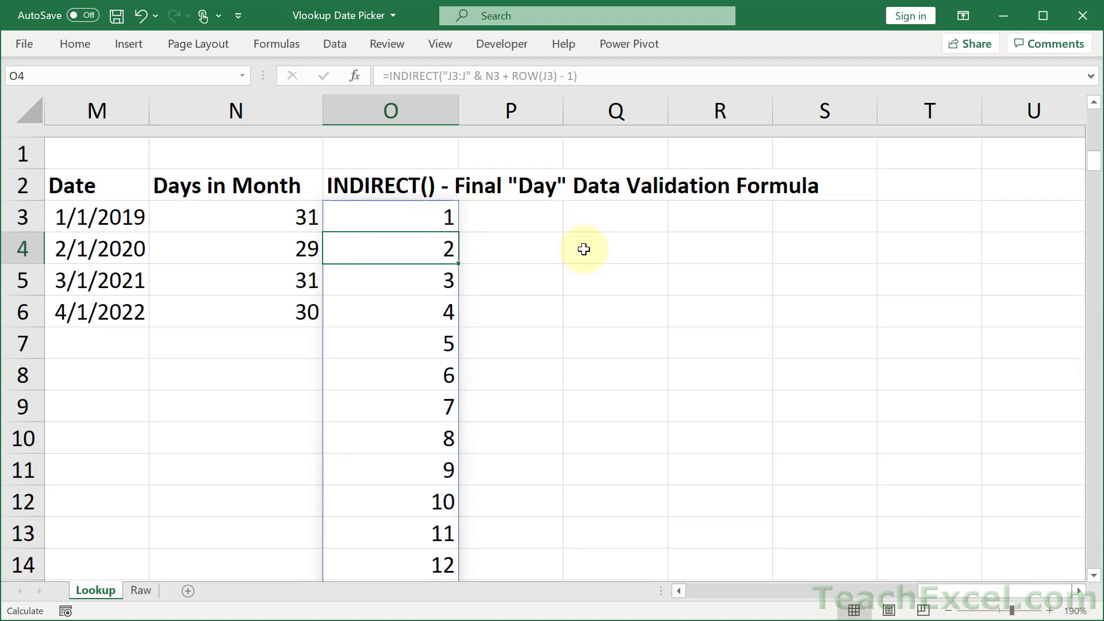
pyautogui.hscroll(-2, 584, 249)
pyautogui.click(705, 204)
pyautogui.doubleClick(483, 205)
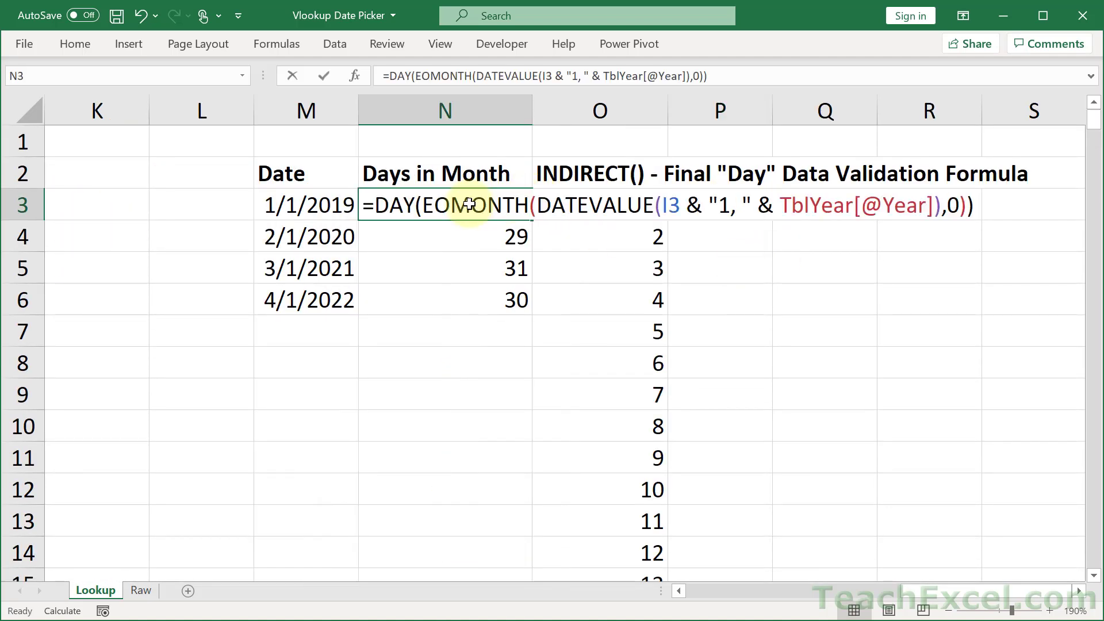
pyautogui.click(375, 206)
pyautogui.moveTo(375, 205); pyautogui.dragTo(993, 205)
pyautogui.hotkey('ctrl', 'c')
pyautogui.press('Escape')
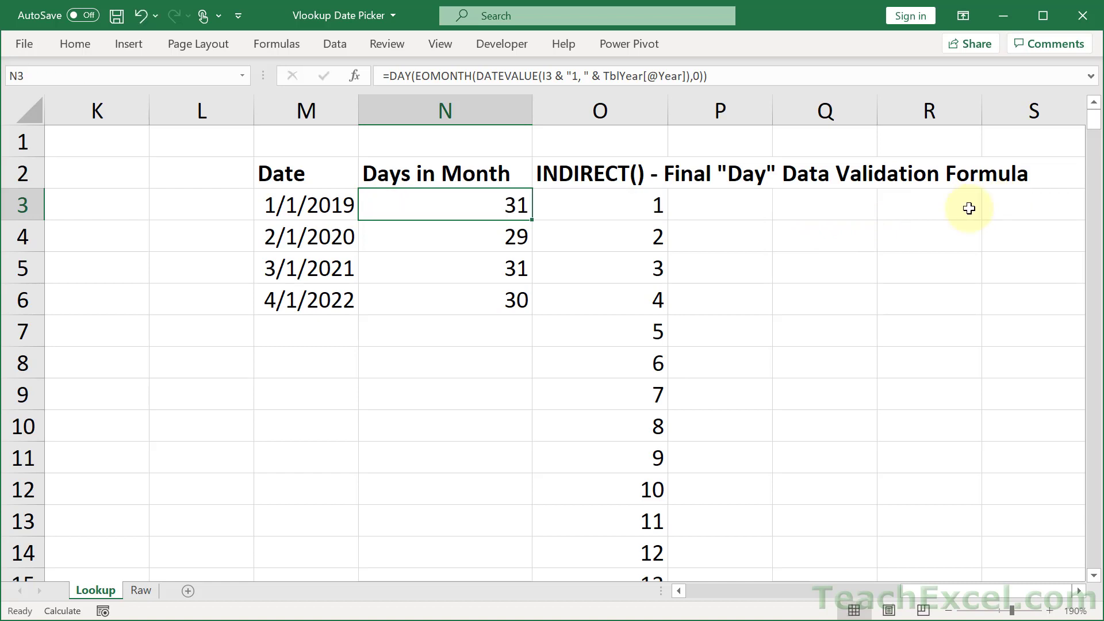
# Step: Replace N3 in O3's formula with the pasted DAY(EOMONTH(DATEVALUE(...))) day-count calculation
pyautogui.click(560, 210)
pyautogui.doubleClick(561, 210)
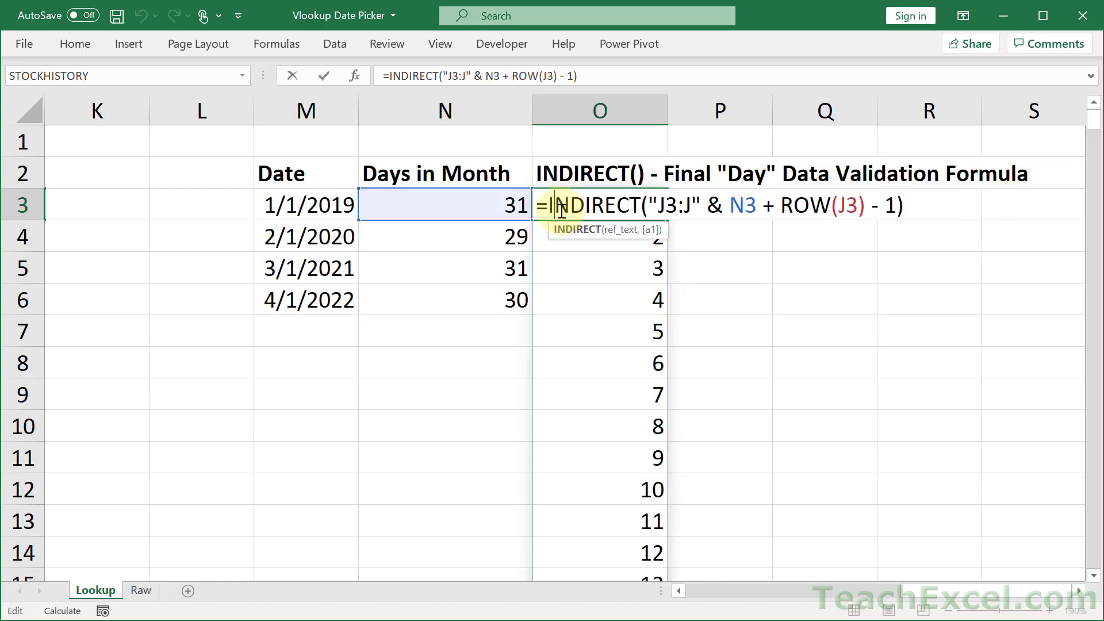
pyautogui.click(745, 205)
pyautogui.doubleClick(746, 205)
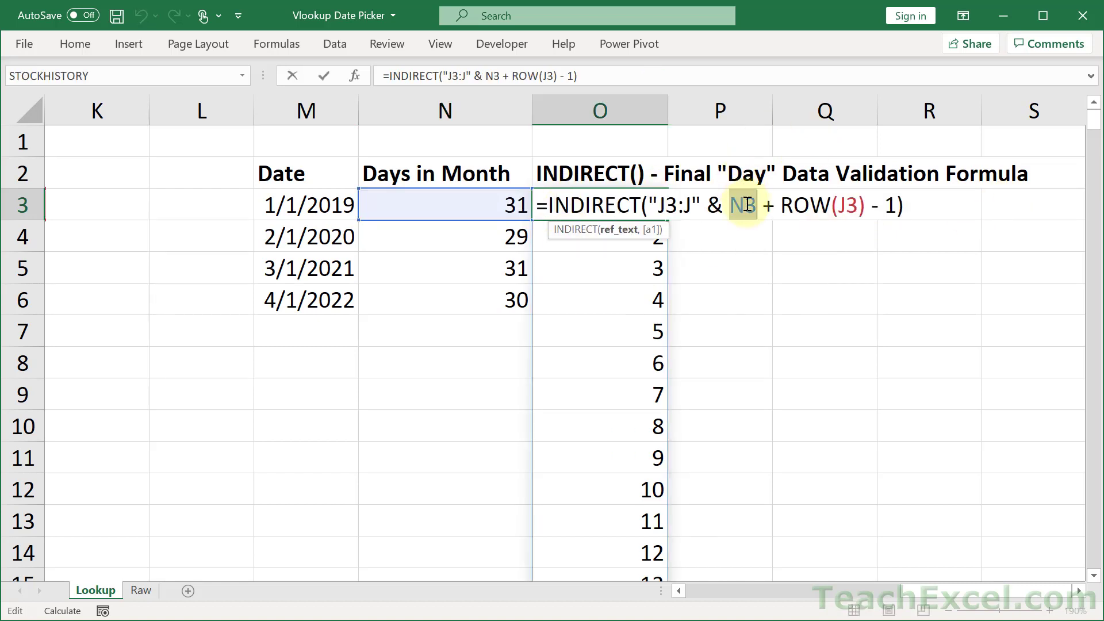
pyautogui.hotkey('ctrl', 'v')
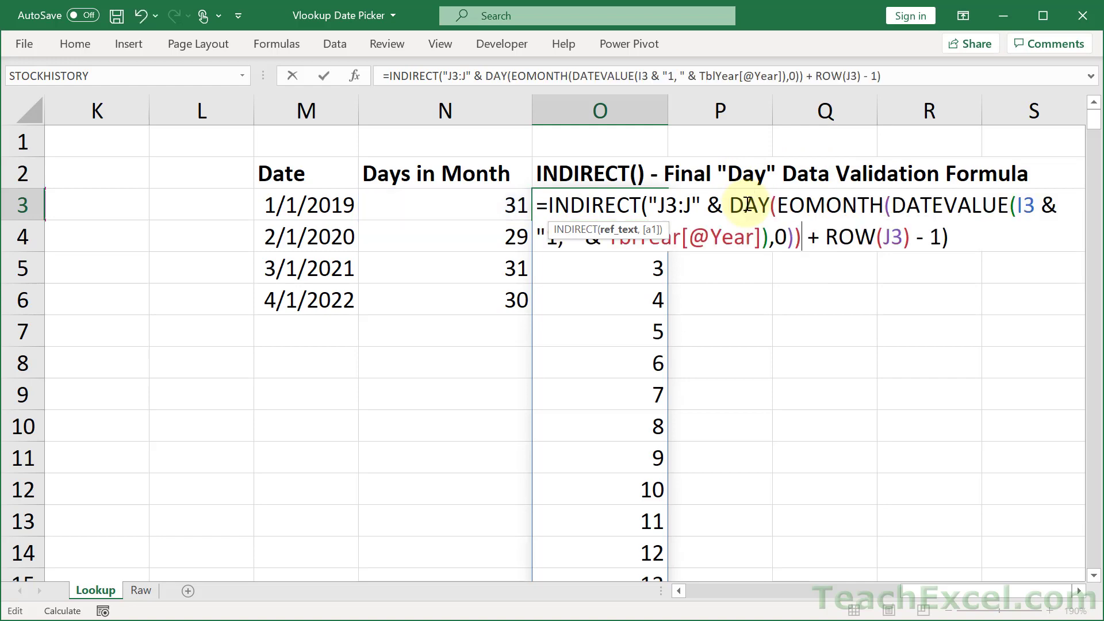
pyautogui.press('Return')
pyautogui.click(615, 213)
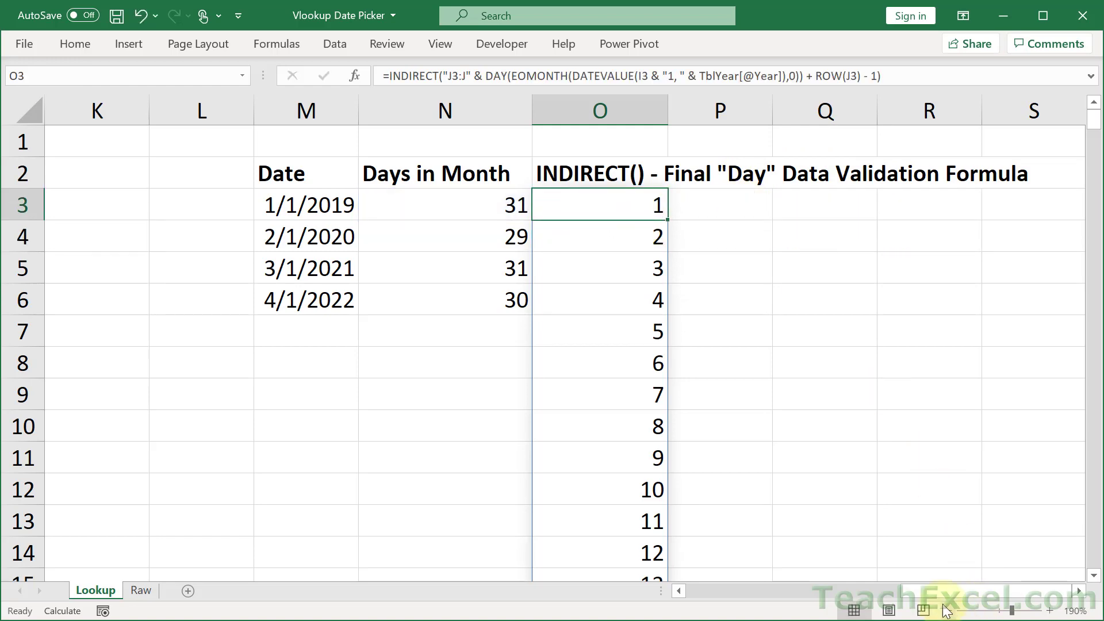
pyautogui.scroll(-4, 946, 612)
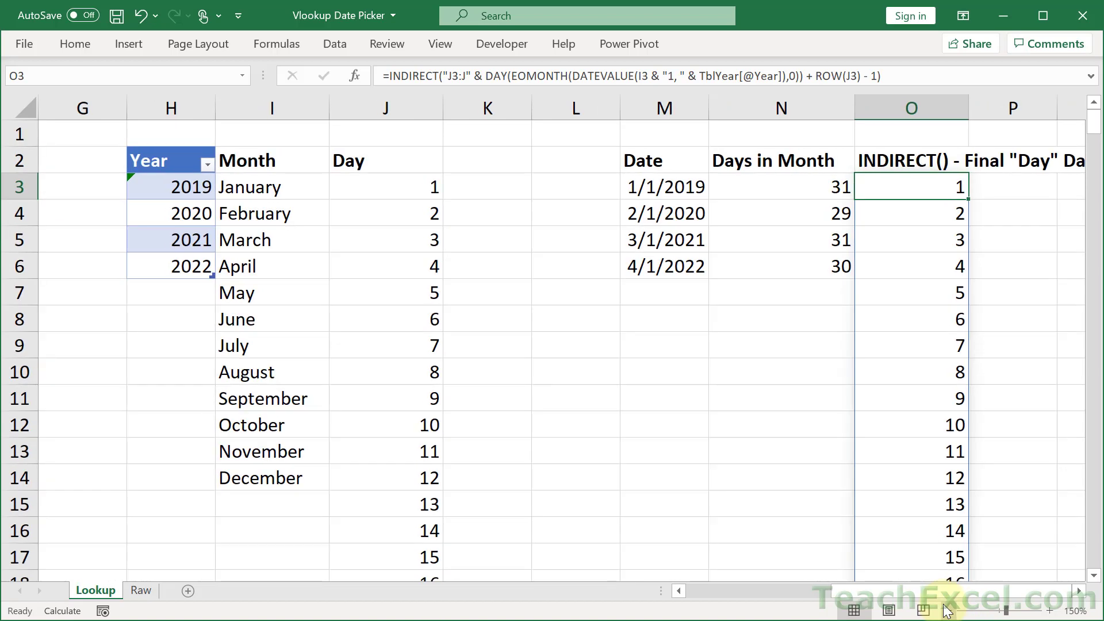
pyautogui.scroll(-1, 946, 613)
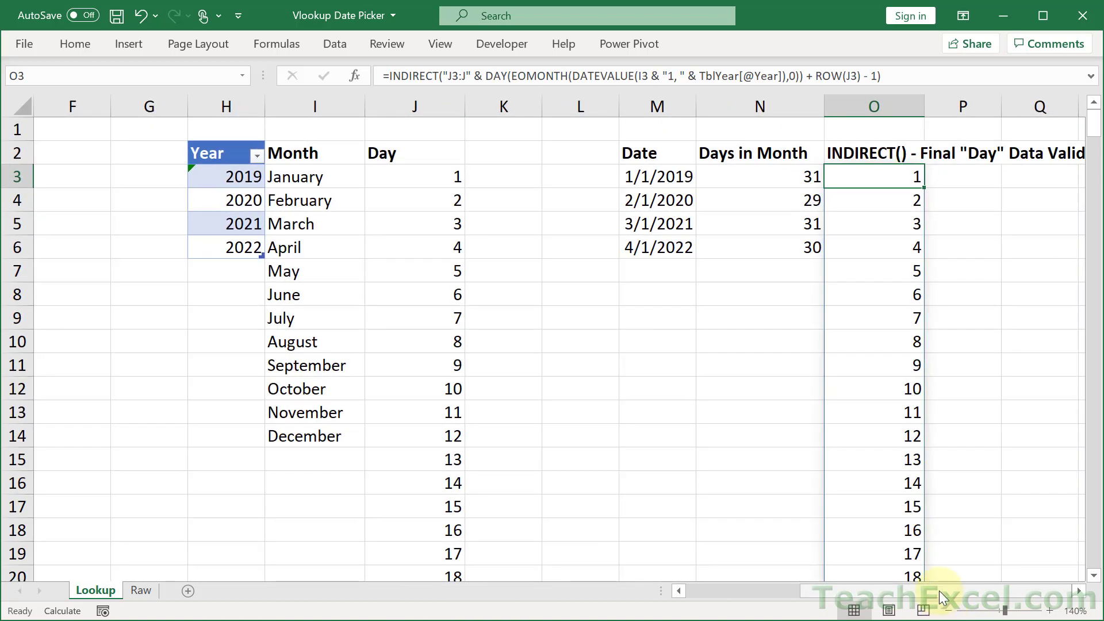
pyautogui.moveTo(940, 593); pyautogui.dragTo(981, 592)
pyautogui.doubleClick(624, 175)
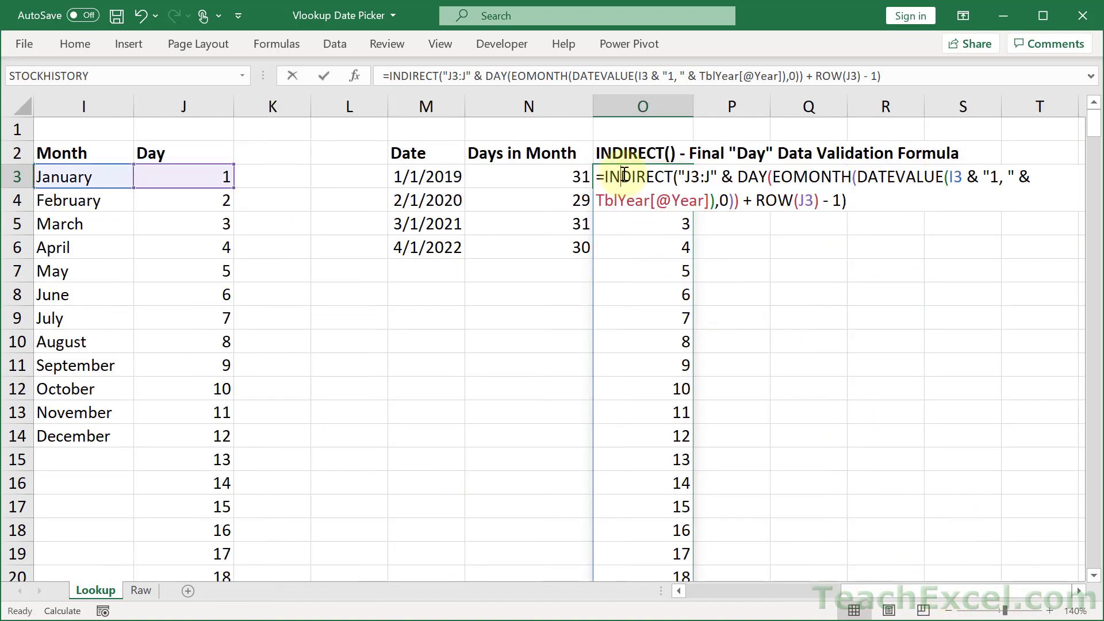
pyautogui.click(678, 591)
pyautogui.click(679, 591)
pyautogui.click(678, 592)
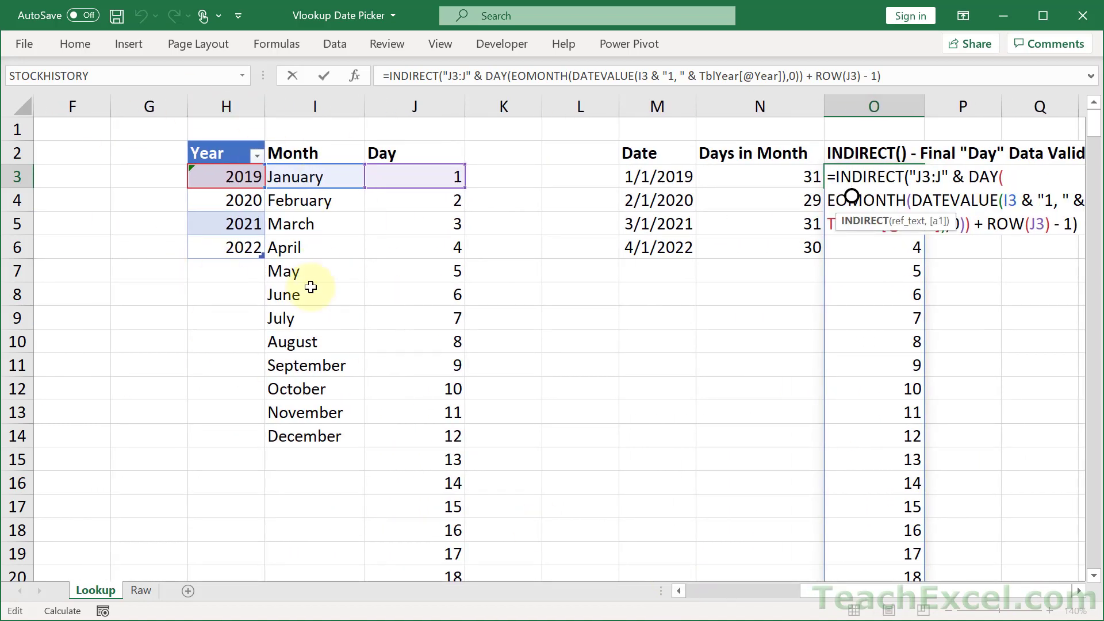
pyautogui.click(679, 591)
pyautogui.click(679, 591)
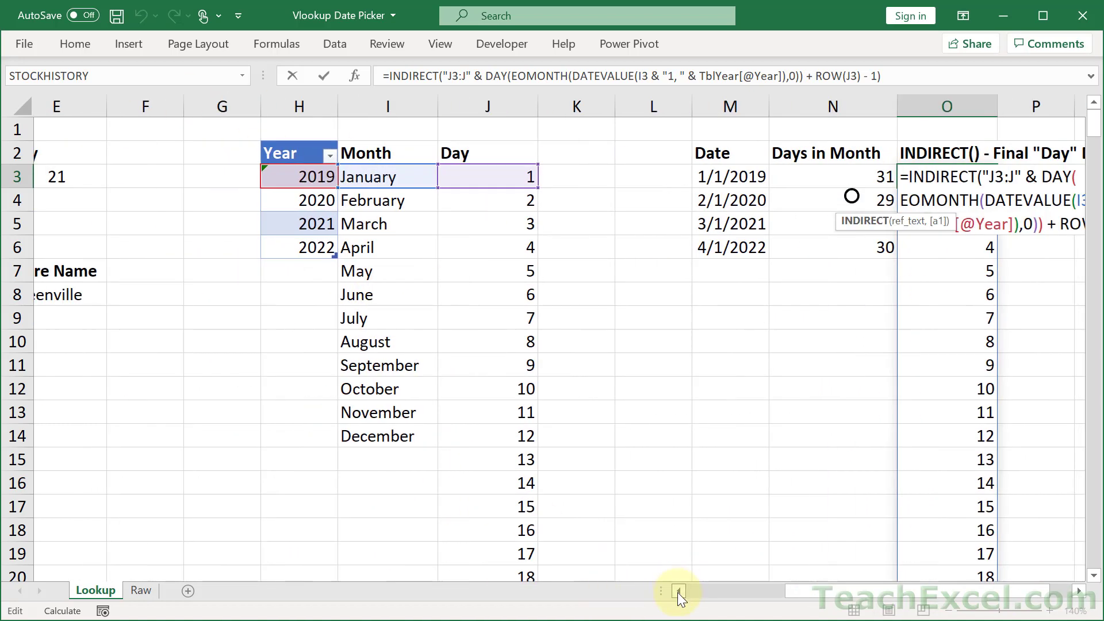
pyautogui.click(678, 591)
pyautogui.click(679, 591)
pyautogui.click(678, 591)
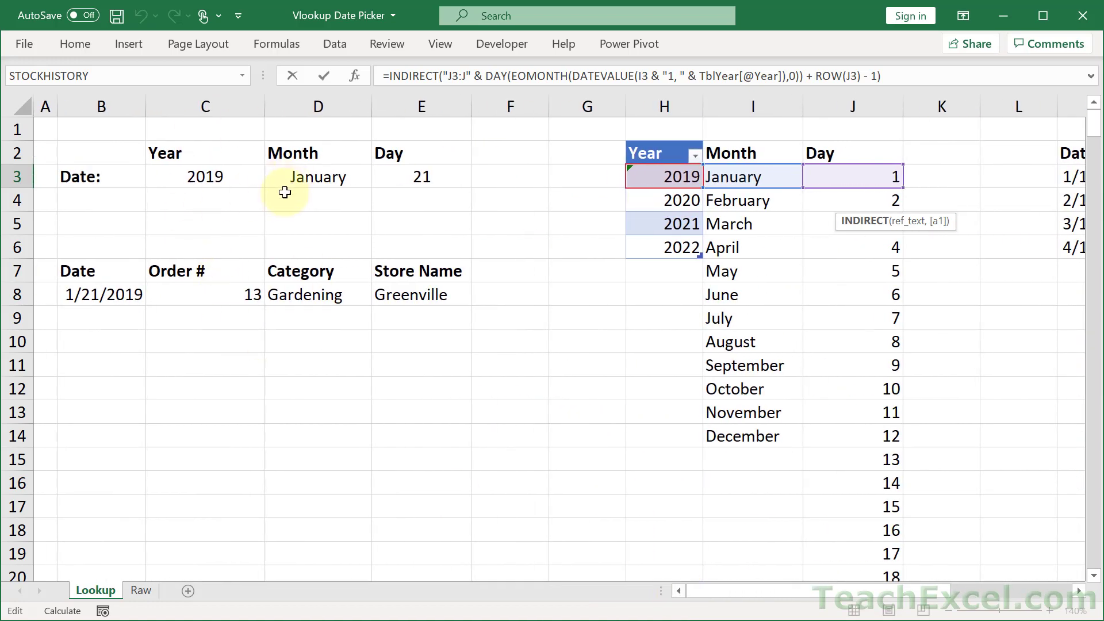
pyautogui.click(1079, 591)
pyautogui.click(1079, 592)
pyautogui.click(1078, 591)
pyautogui.click(1078, 591)
pyautogui.click(1079, 591)
pyautogui.click(1079, 591)
pyautogui.click(1079, 591)
pyautogui.click(1079, 591)
pyautogui.click(1078, 591)
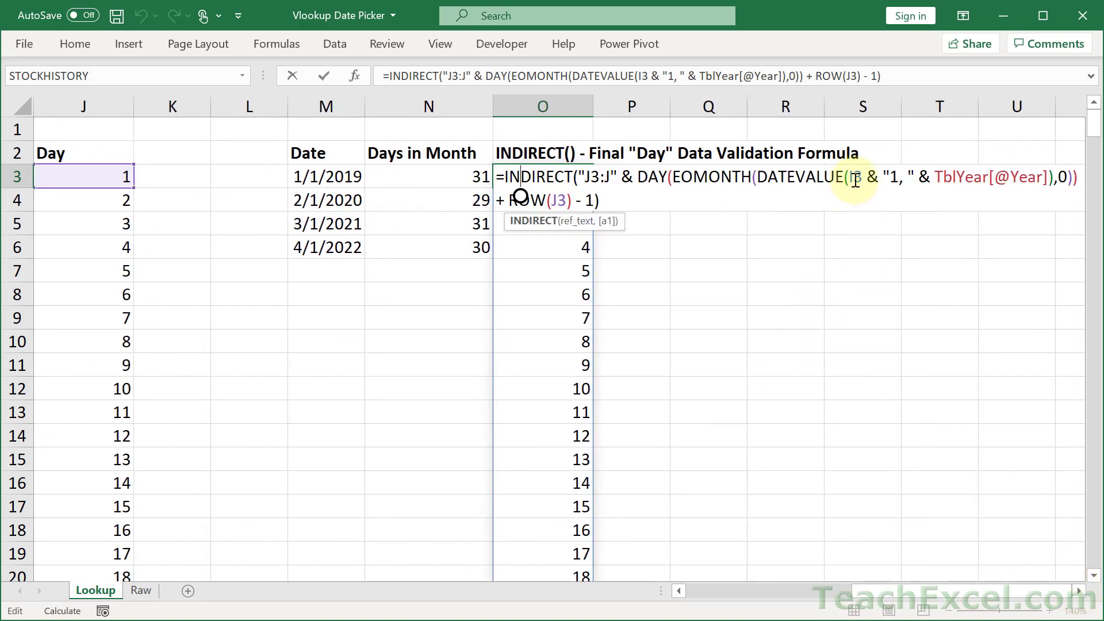
pyautogui.click(854, 179)
pyautogui.press('Delete')
pyautogui.press('Delete')
pyautogui.moveTo(721, 585); pyautogui.dragTo(712, 585)
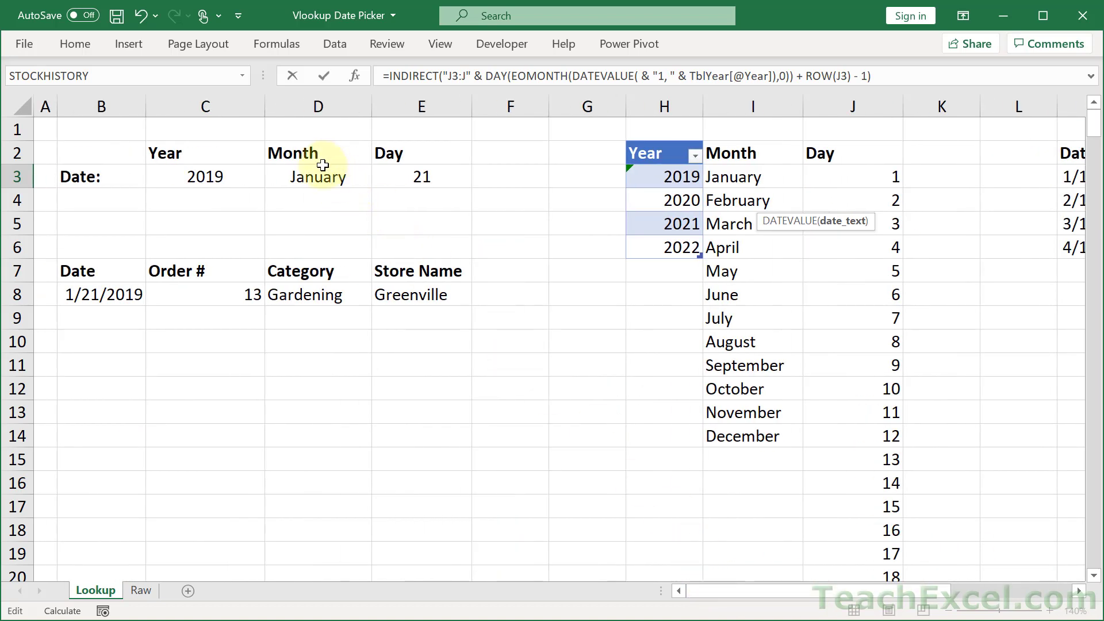
pyautogui.click(304, 176)
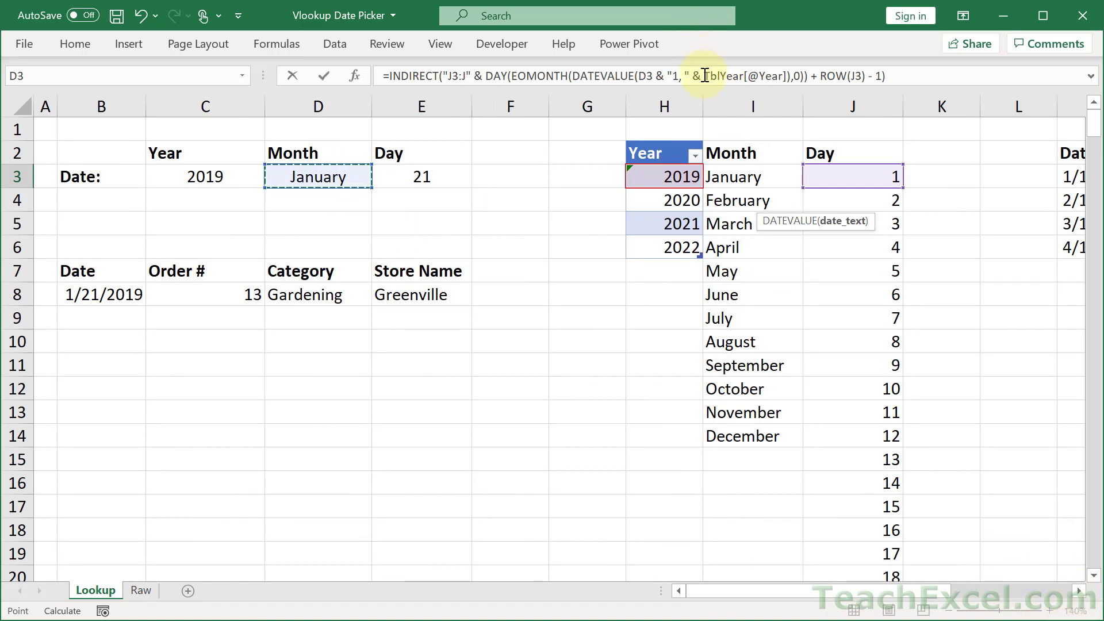
pyautogui.moveTo(705, 76); pyautogui.dragTo(787, 76)
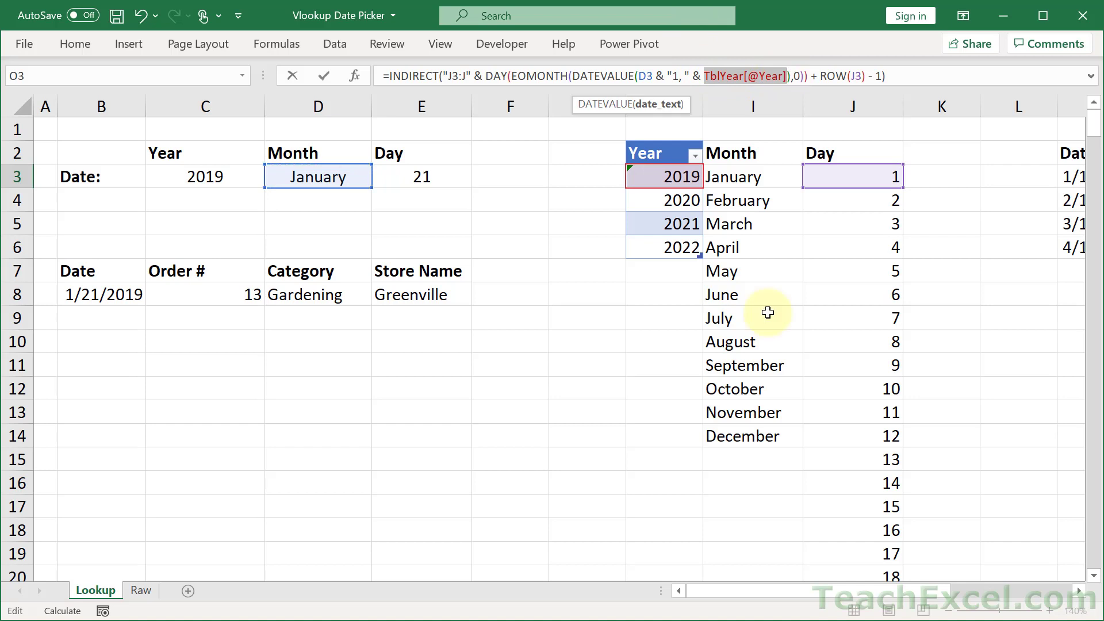
pyautogui.press('Delete')
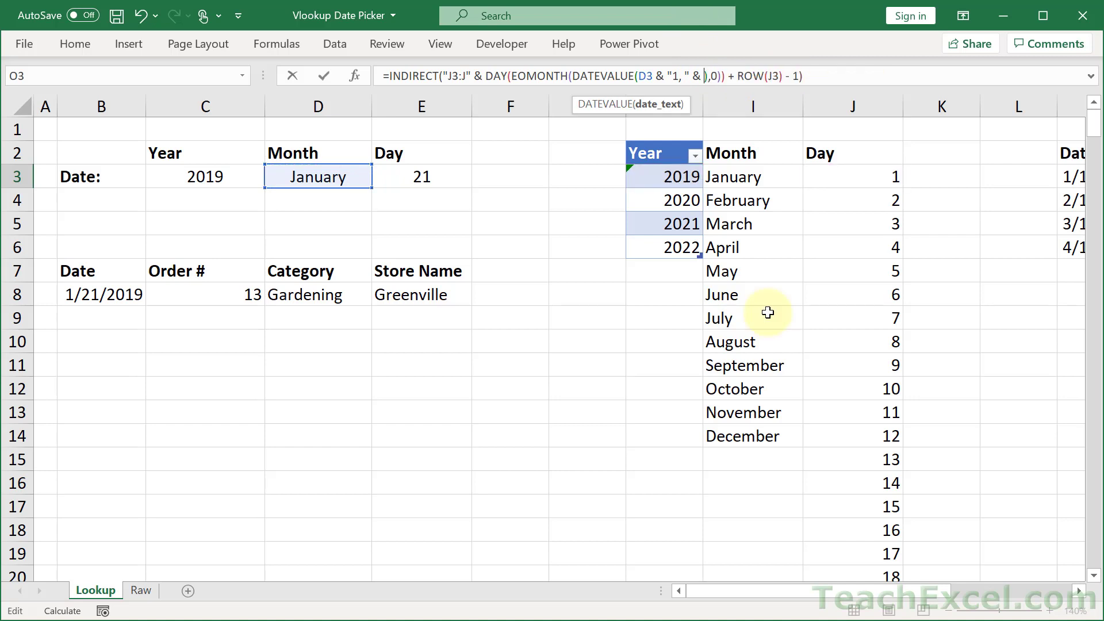
pyautogui.click(191, 174)
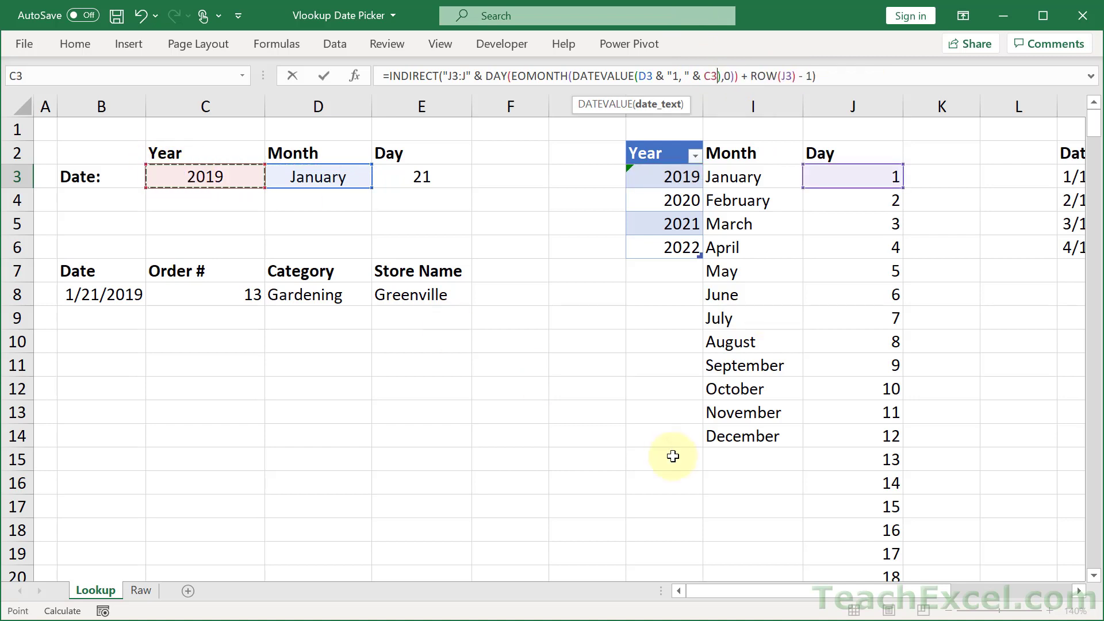
# Step: Make the references absolute as $D$3, $C$3 and ROW($J$3), then commit the formula
pyautogui.click(1080, 591)
pyautogui.moveTo(1079, 592); pyautogui.dragTo(1079, 592)
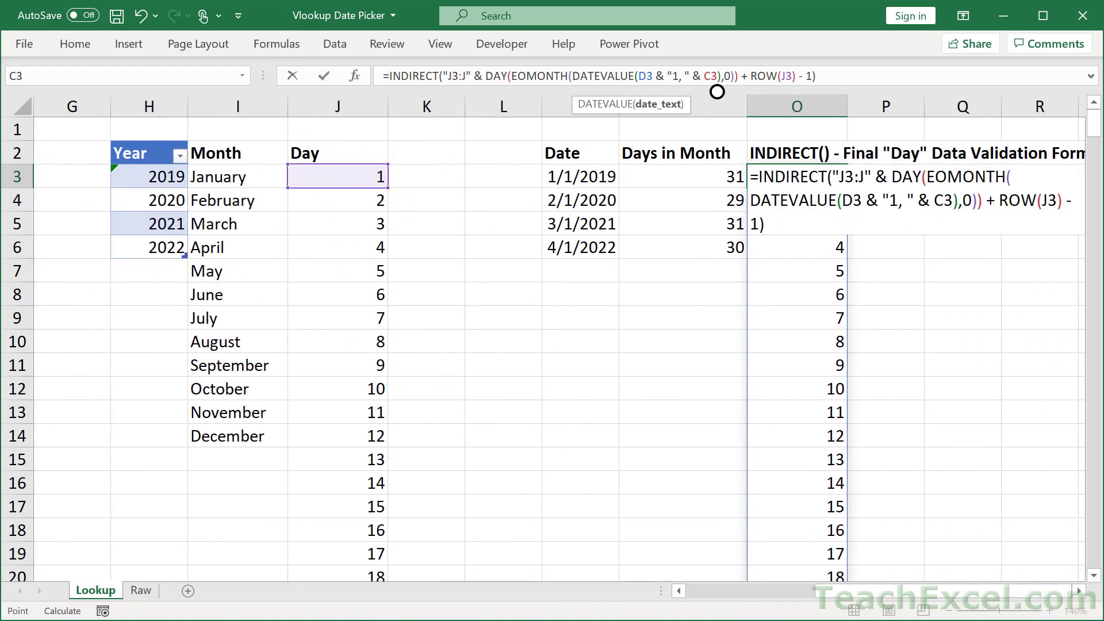
pyautogui.moveTo(1080, 591); pyautogui.dragTo(1079, 592)
pyautogui.click(1079, 591)
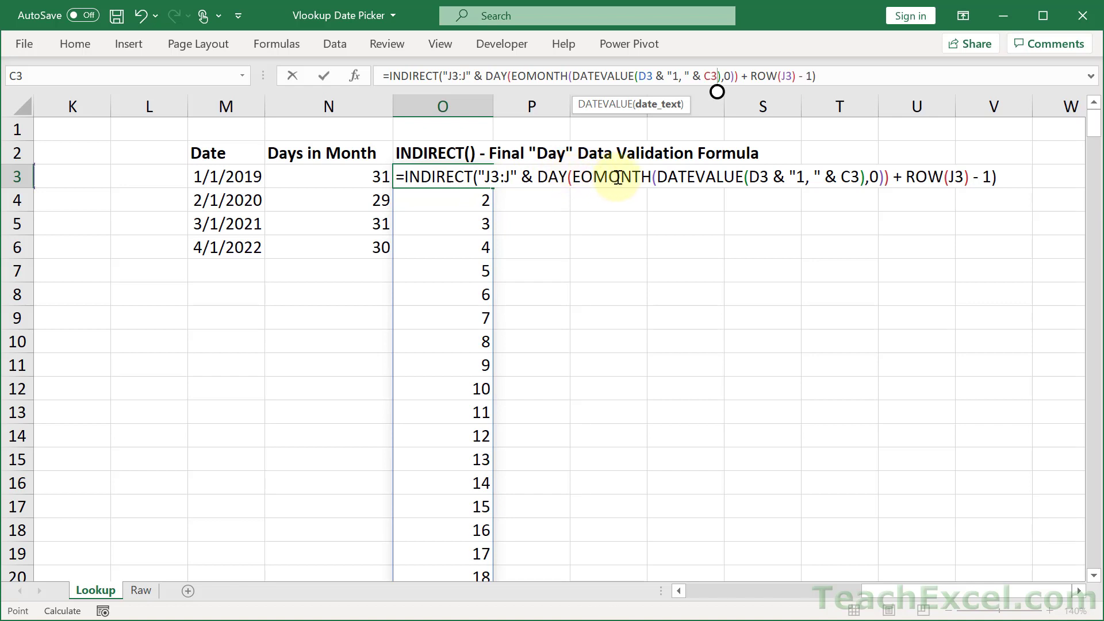
pyautogui.click(760, 174)
pyautogui.press('F4')
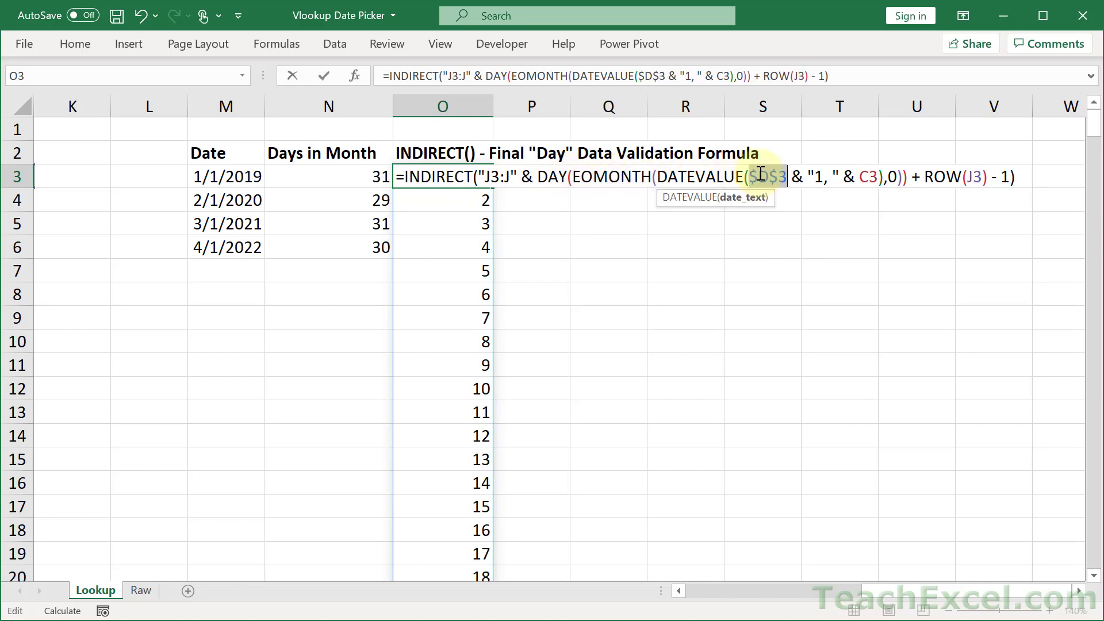
pyautogui.click(871, 179)
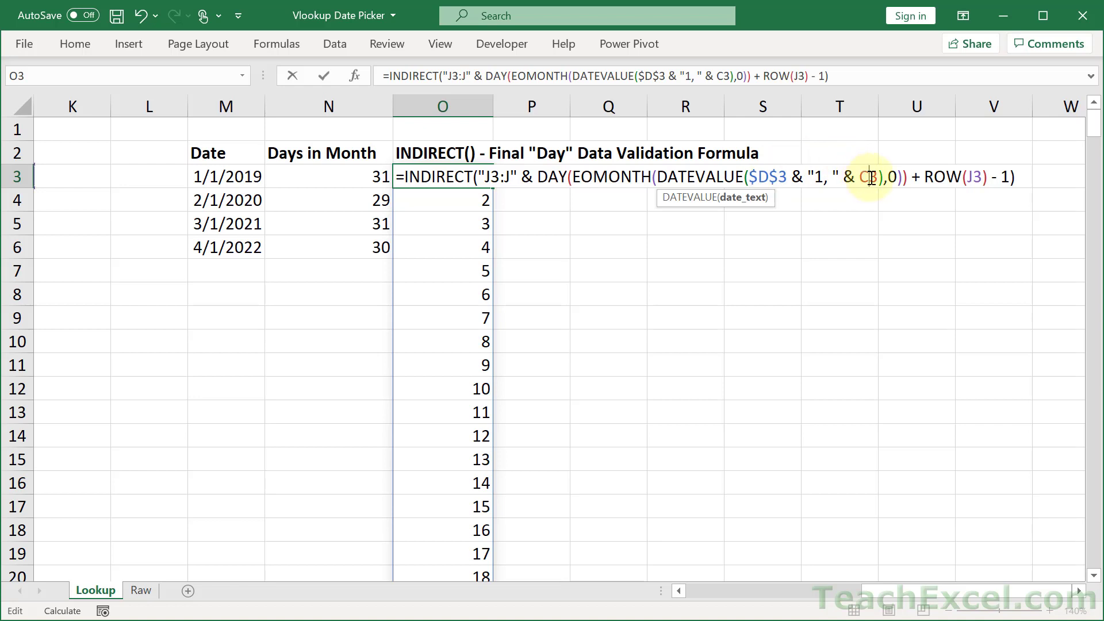
pyautogui.press('F4')
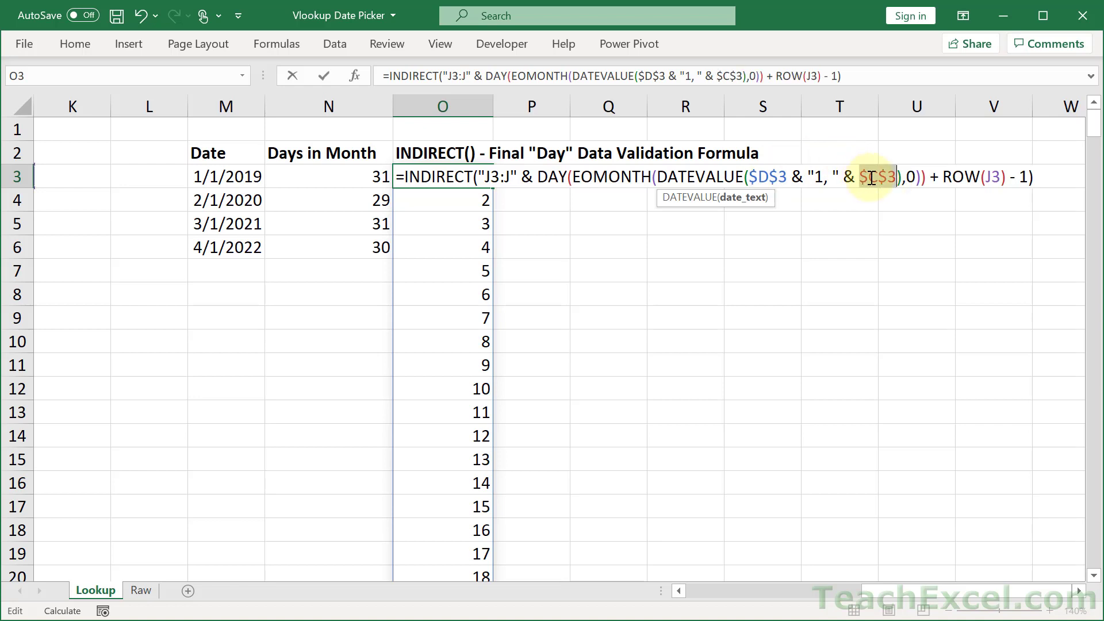
pyautogui.click(993, 179)
pyautogui.press('F4')
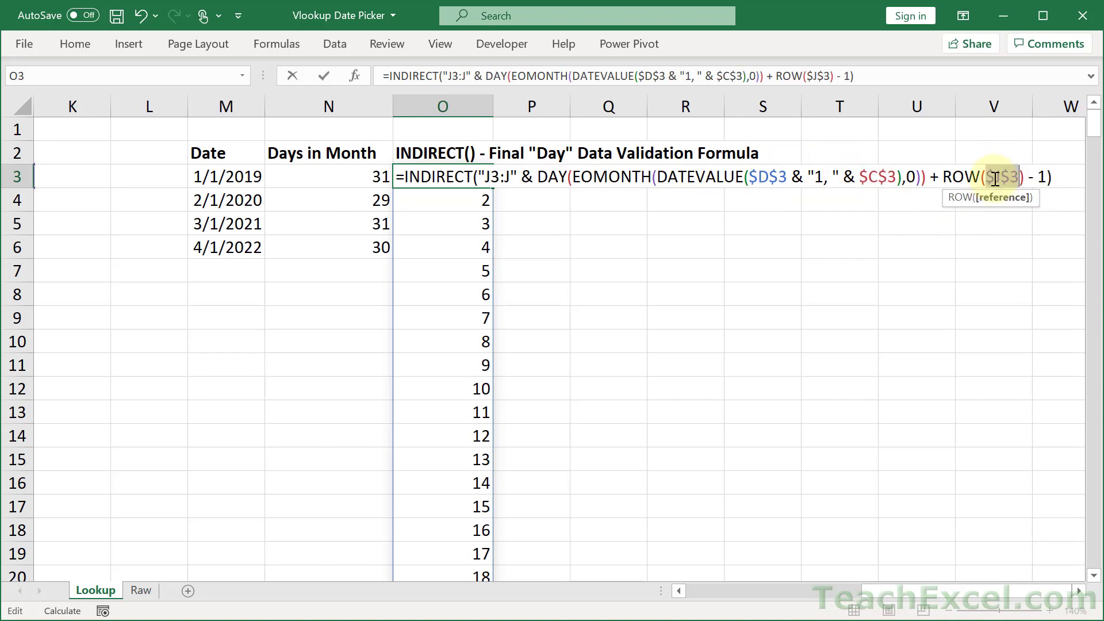
pyautogui.press('Return')
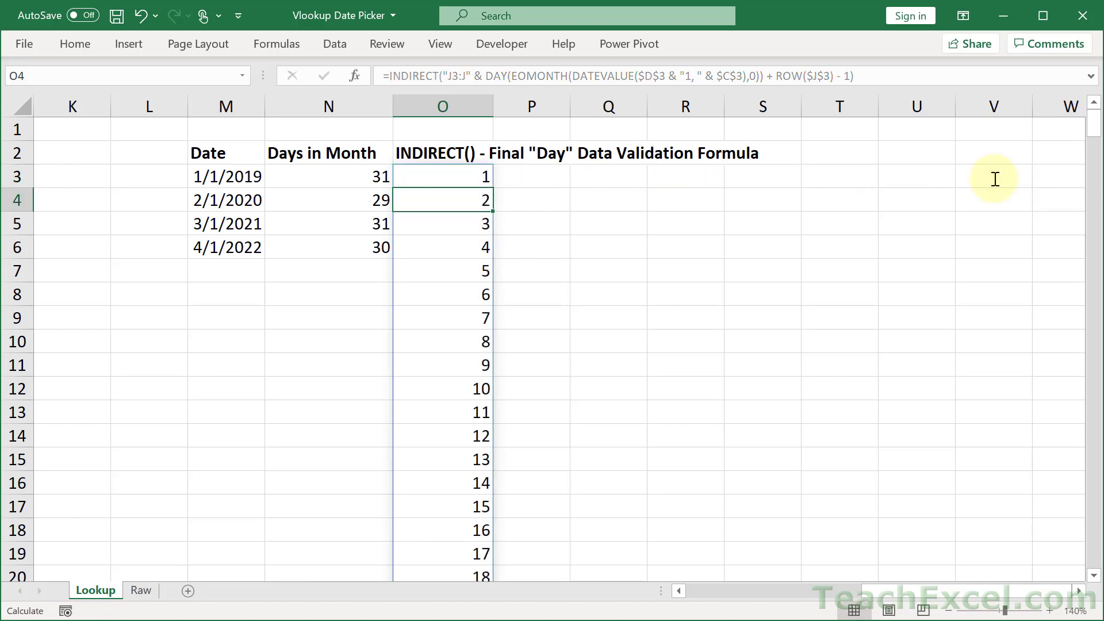
# Step: Pick February in the Month cell D3 and confirm O3's day list stops at 28
pyautogui.scroll(-6, 485, 363)
pyautogui.scroll(7, 485, 365)
pyautogui.hscroll(-5, 274, 322)
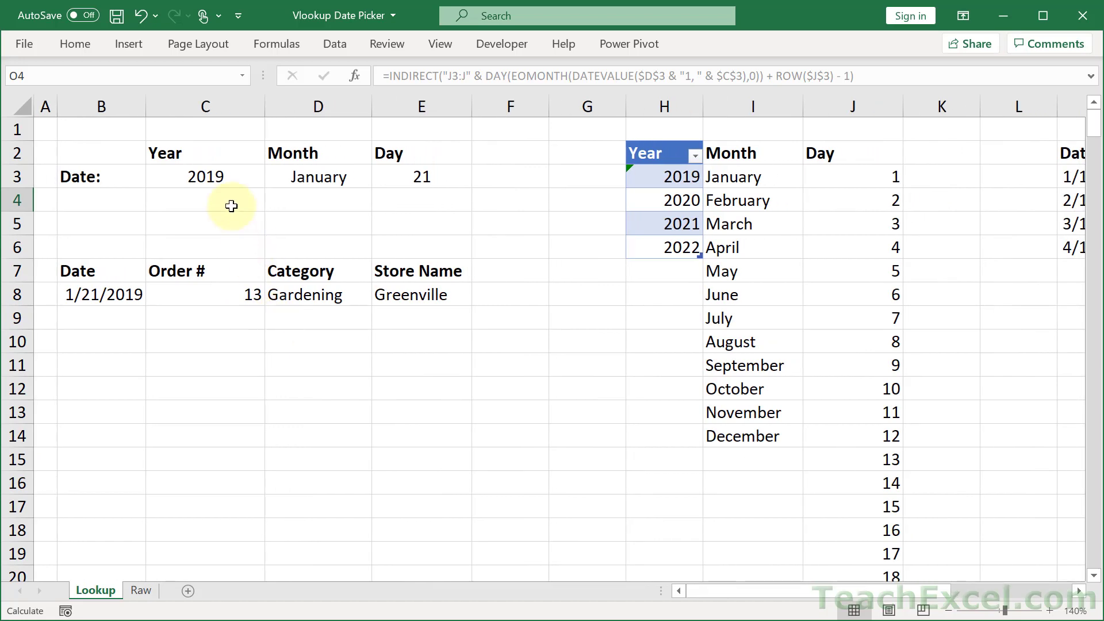
pyautogui.click(323, 168)
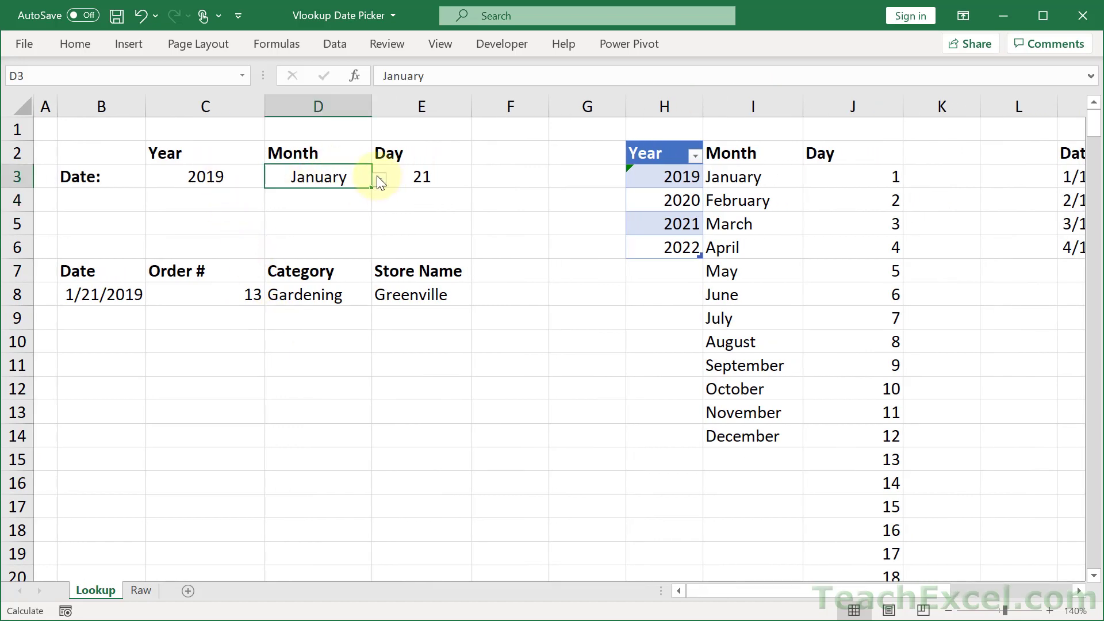
pyautogui.click(378, 178)
pyautogui.click(319, 214)
pyautogui.hscroll(6, 584, 242)
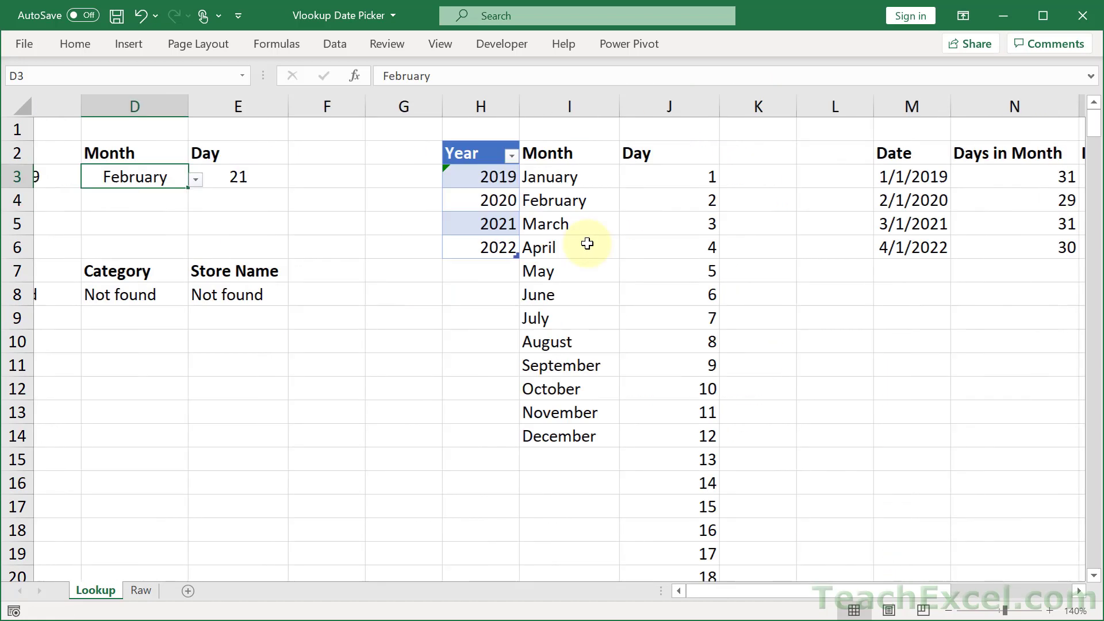
pyautogui.click(817, 172)
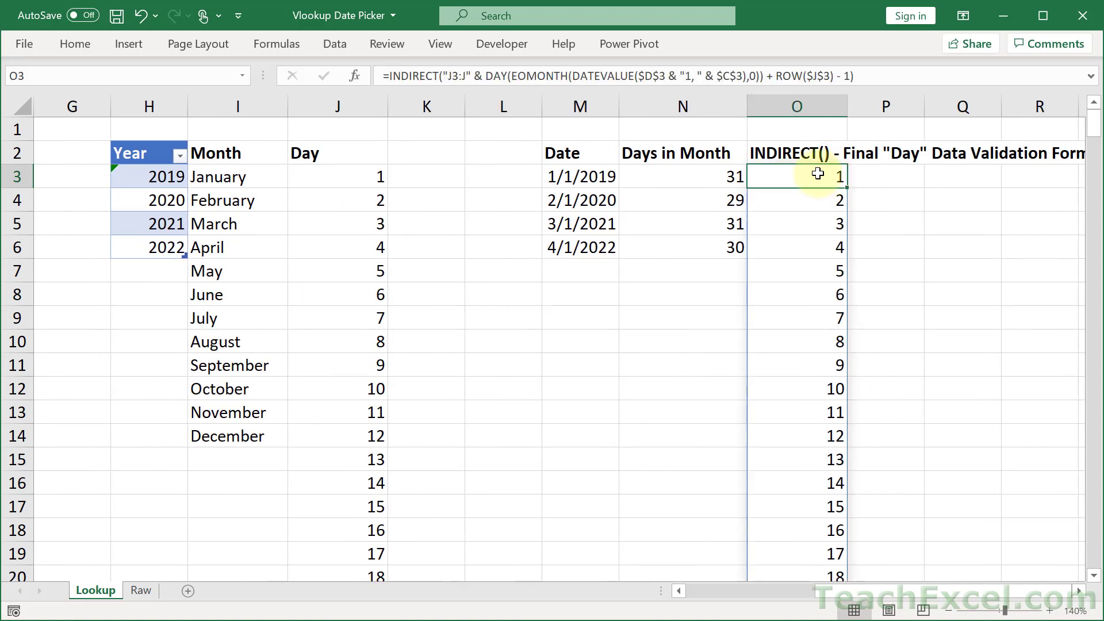
pyautogui.scroll(-6, 817, 173)
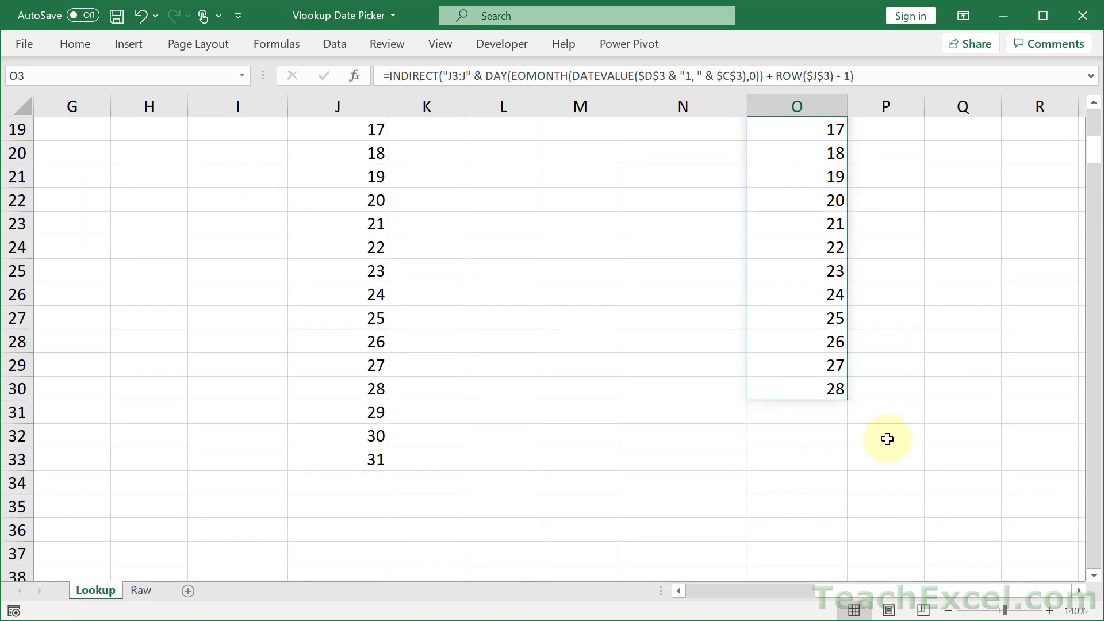
pyautogui.scroll(6, 887, 439)
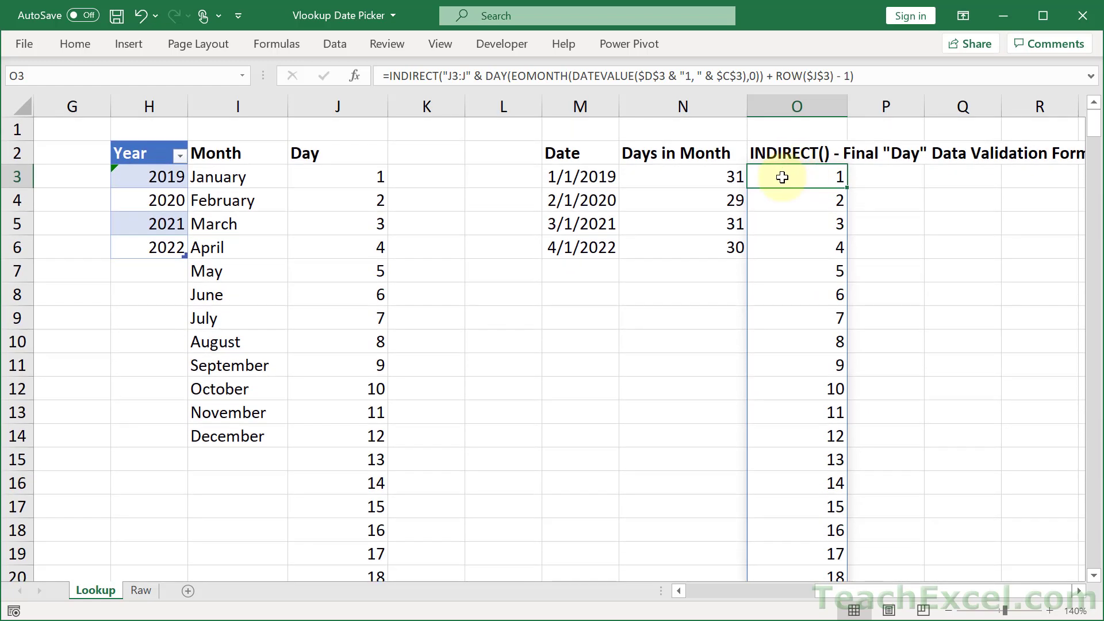
# Step: Select and copy the whole day-list formula from O3 without changing it
pyautogui.doubleClick(782, 177)
pyautogui.moveTo(753, 177); pyautogui.dragTo(855, 227)
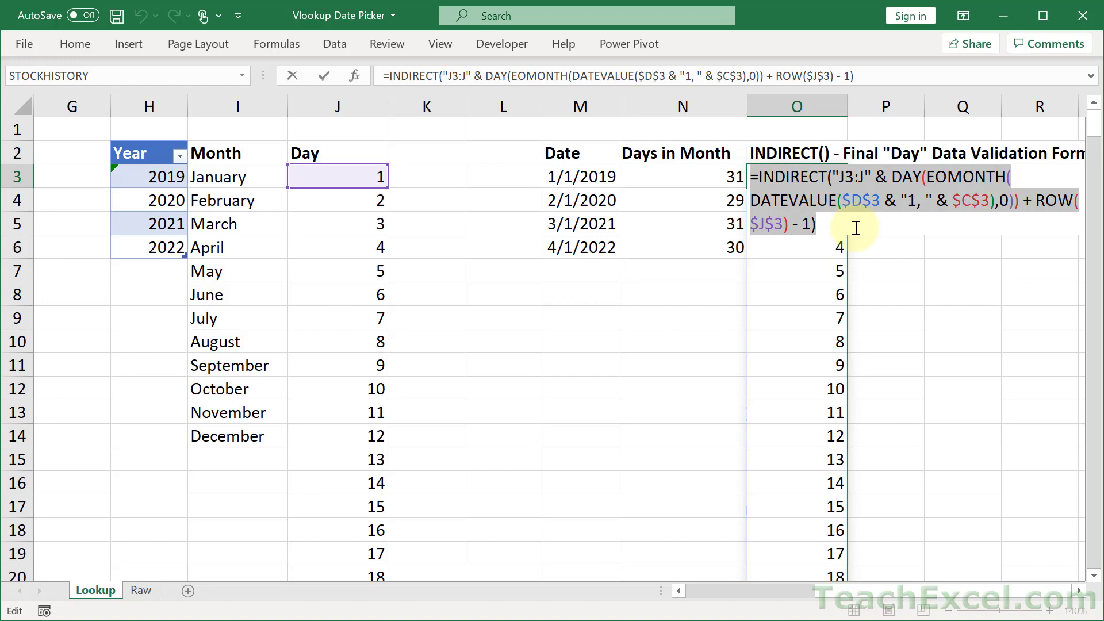
pyautogui.press('Escape')
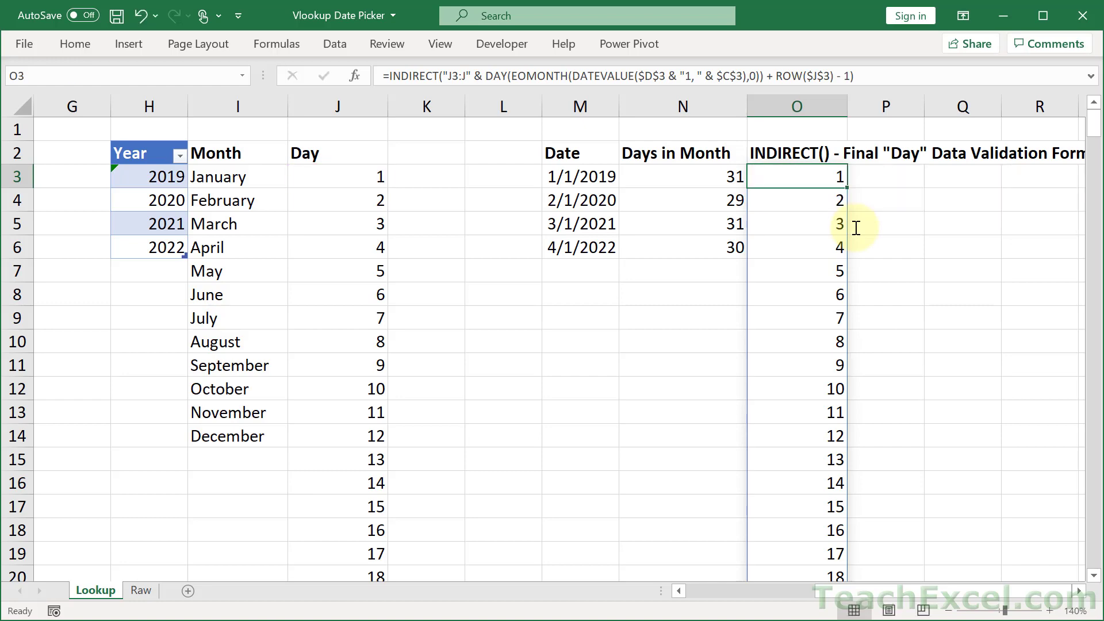
pyautogui.click(693, 592)
# Step: Clear E3 and replace its Data Validation list source with the copied INDIRECT/EOMONTH formula
pyautogui.click(411, 182)
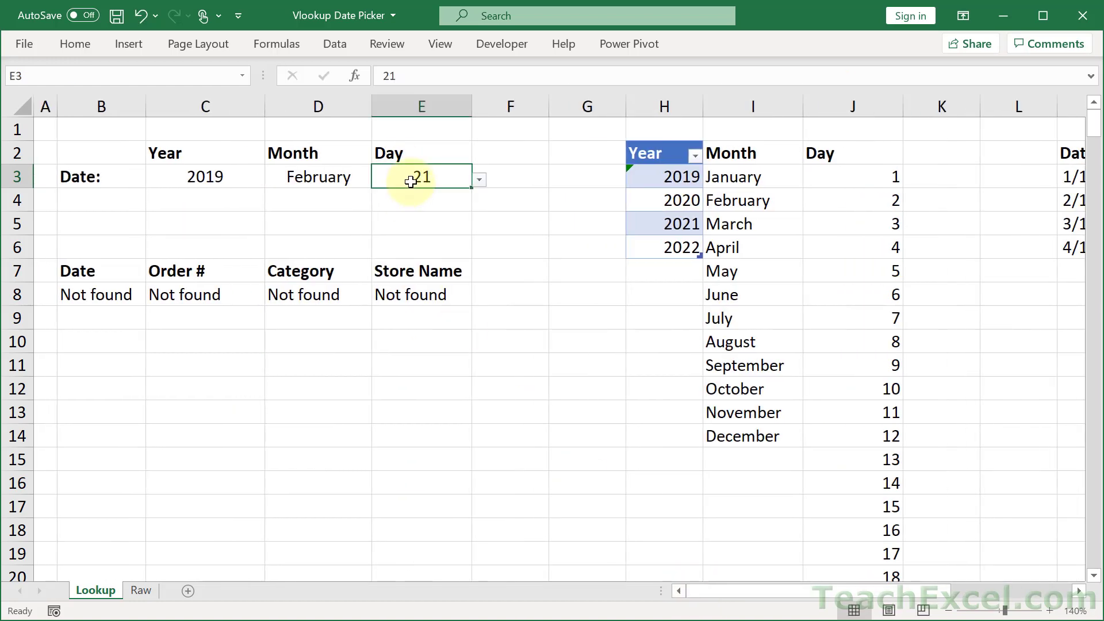
pyautogui.press('Delete')
pyautogui.hotkey('alt', 'a')
pyautogui.press('v')
pyautogui.press('v')
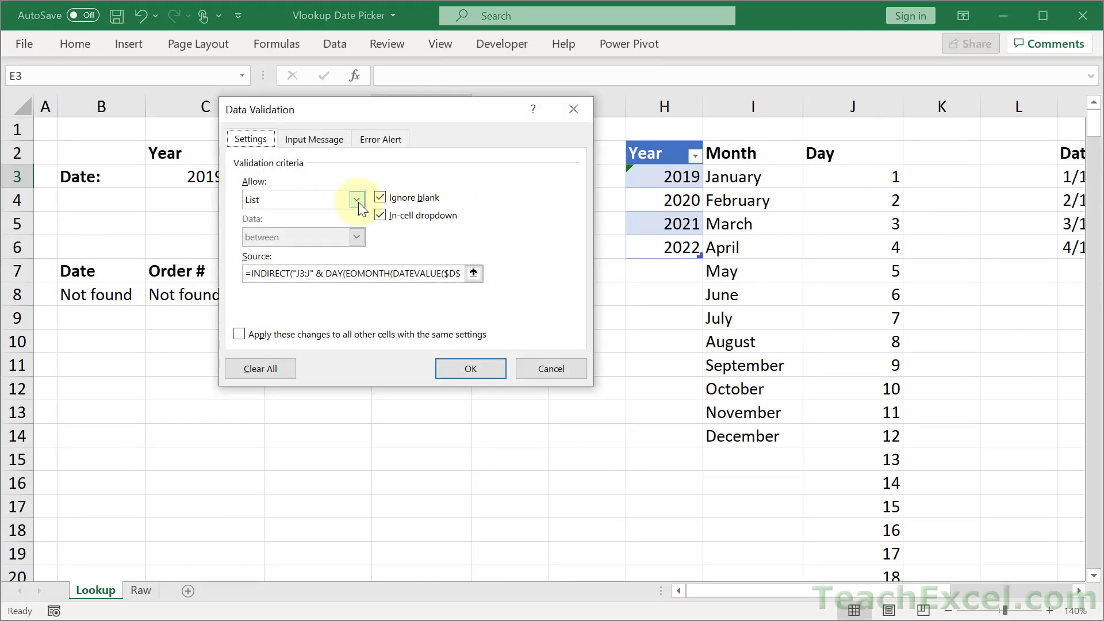
pyautogui.moveTo(456, 275); pyautogui.dragTo(222, 270)
pyautogui.press('Delete')
pyautogui.press('Delete')
pyautogui.press('Delete')
pyautogui.press('Delete')
pyautogui.press('Delete')
pyautogui.press('Delete')
pyautogui.press('Delete')
pyautogui.press('Delete')
pyautogui.press('Delete')
pyautogui.press('Delete')
pyautogui.press('Delete')
pyautogui.press('Delete')
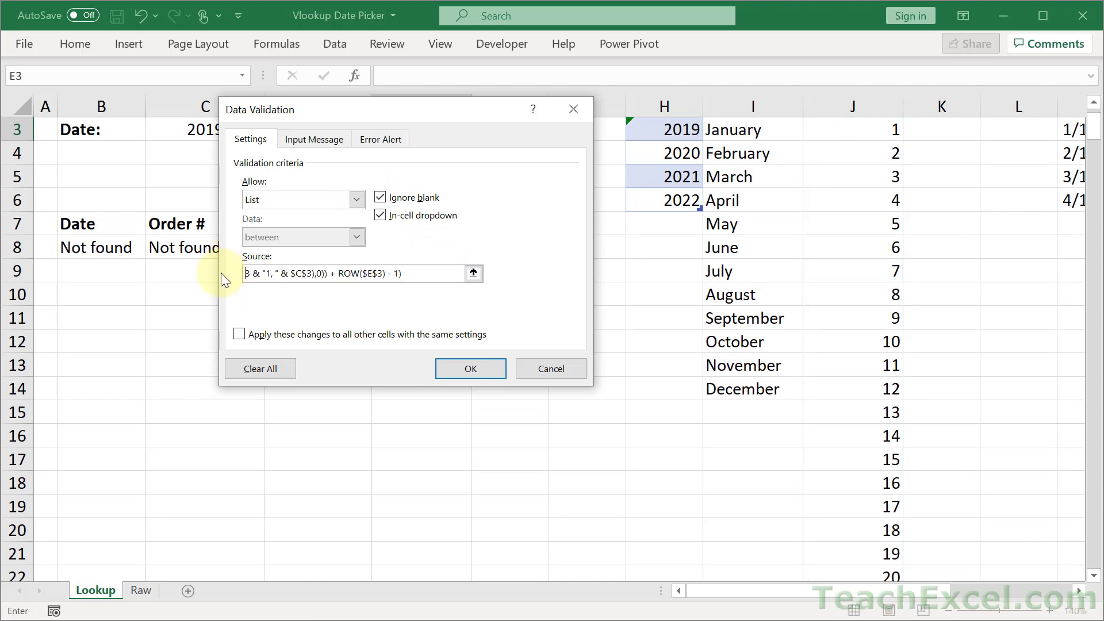
pyautogui.press('Delete')
pyautogui.press('Delete')
pyautogui.press('Delete')
pyautogui.press('Delete')
pyautogui.press('Delete')
pyautogui.press('Delete')
pyautogui.press('Delete')
pyautogui.press('Delete')
pyautogui.press('Delete')
pyautogui.press('Delete')
pyautogui.press('Delete')
pyautogui.press('Delete')
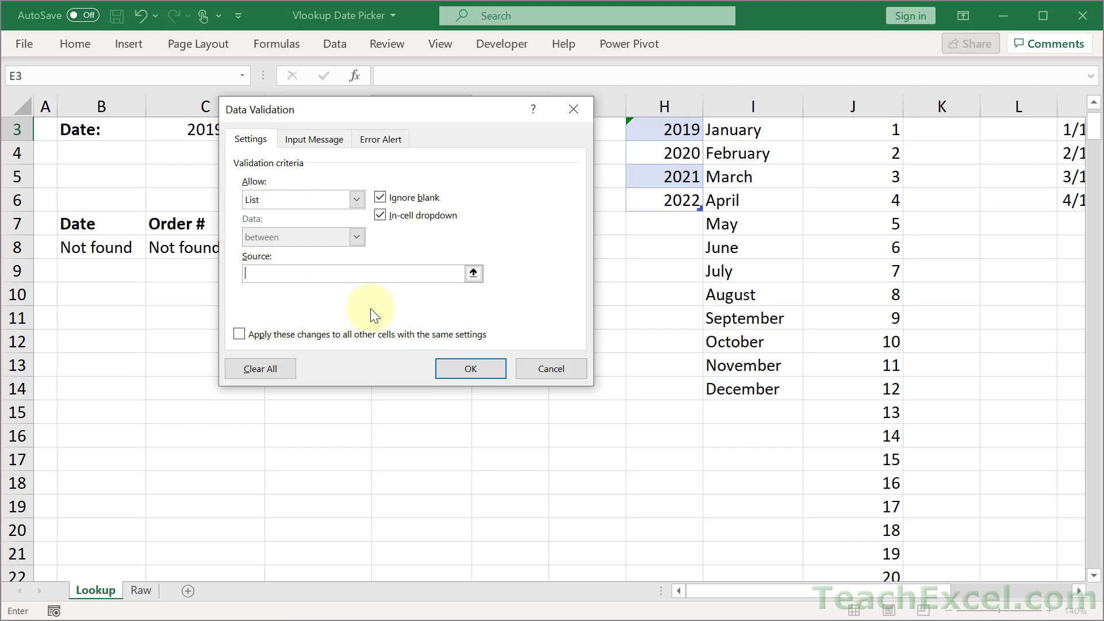
pyautogui.hotkey('ctrl', 'v')
pyautogui.click(471, 373)
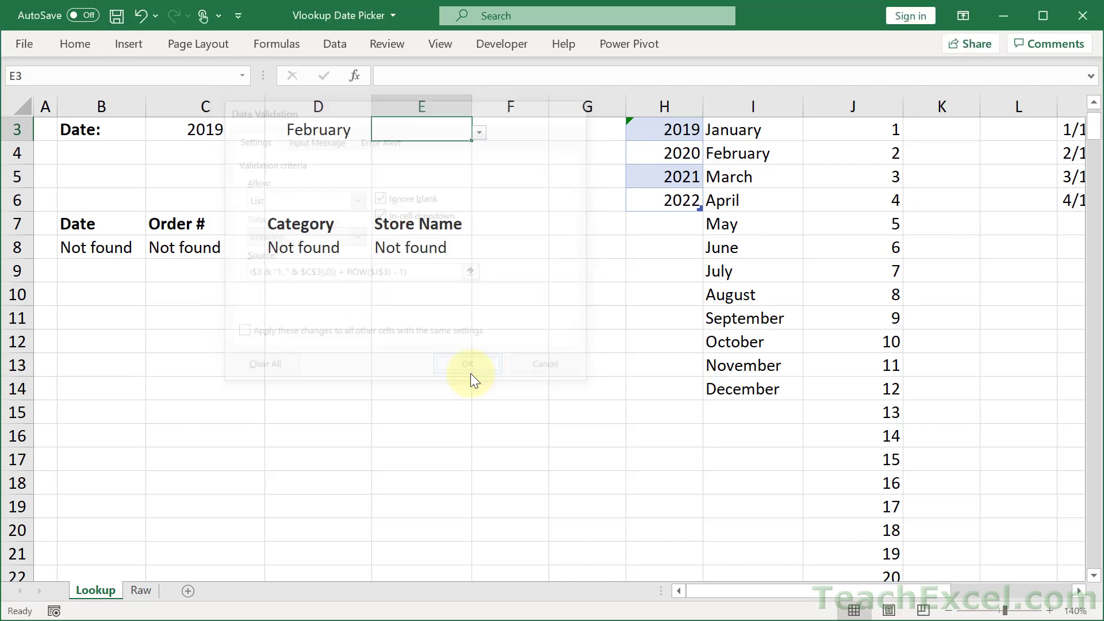
# Step: Inspect the Day dropdown list for E3 and close it without choosing a day
pyautogui.scroll(1, 471, 374)
pyautogui.click(480, 180)
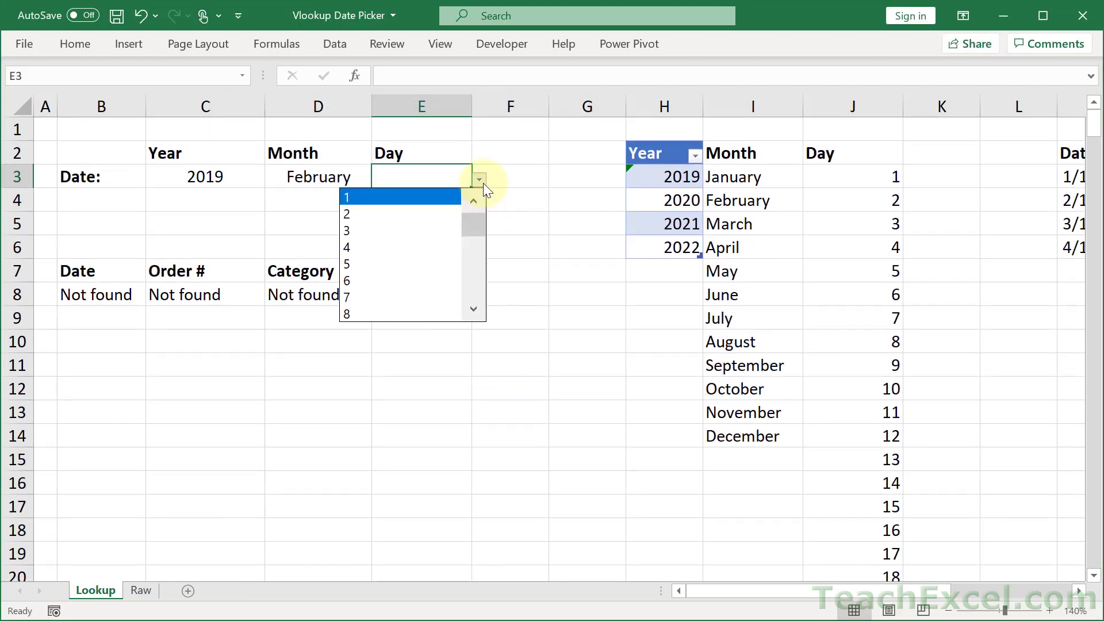
pyautogui.scroll(-7, 474, 298)
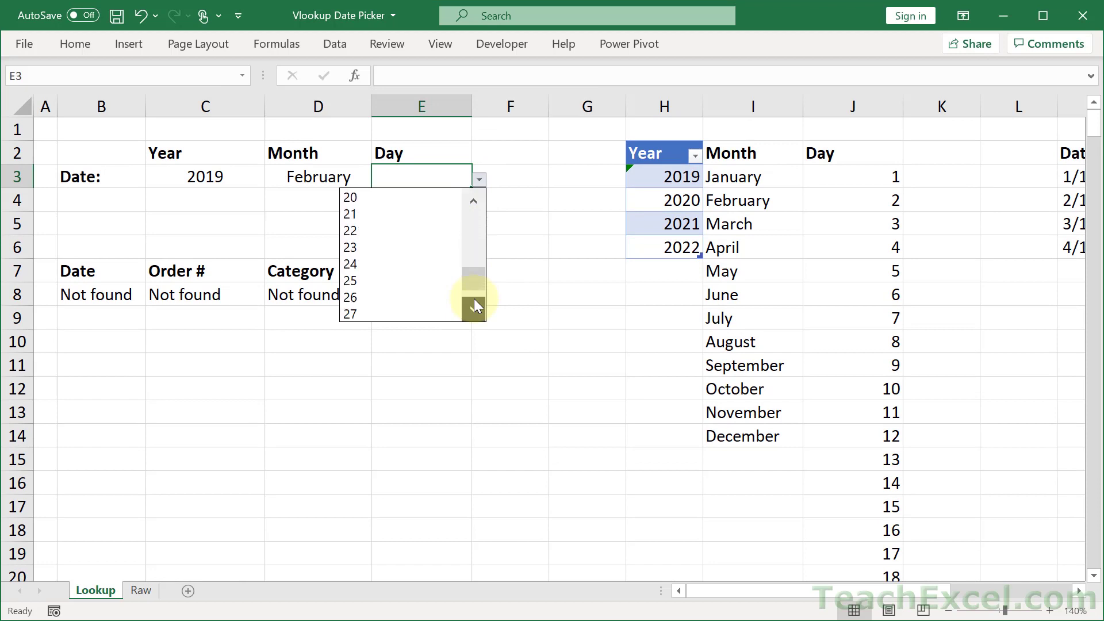
pyautogui.click(217, 172)
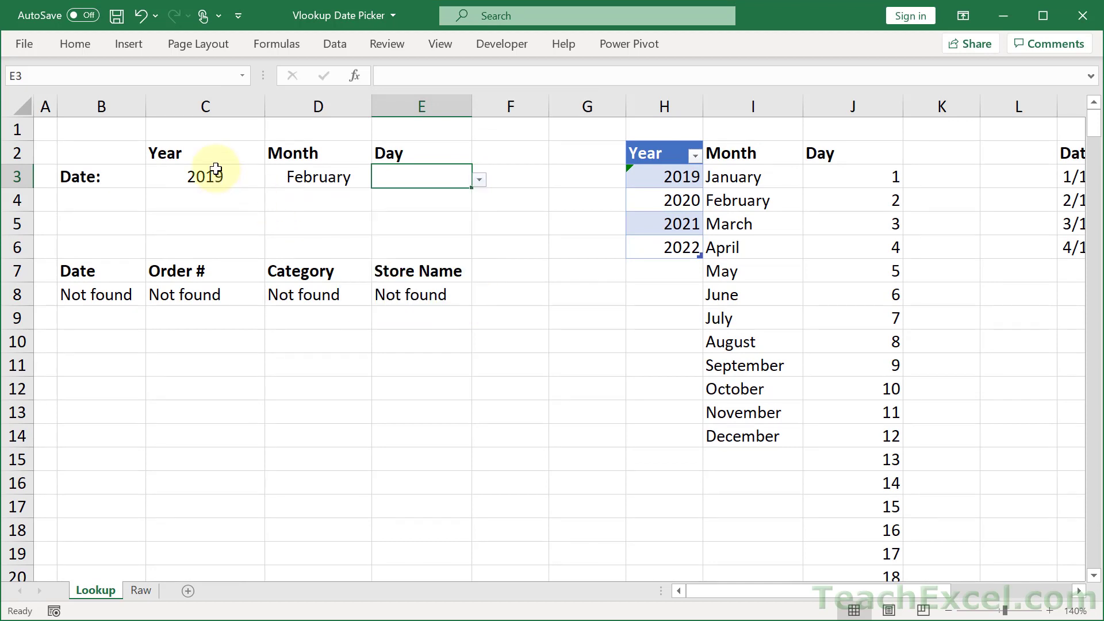
# Step: Set the year in C3 to 2020 and scroll through the resulting Day list
pyautogui.click(216, 168)
pyautogui.click(272, 178)
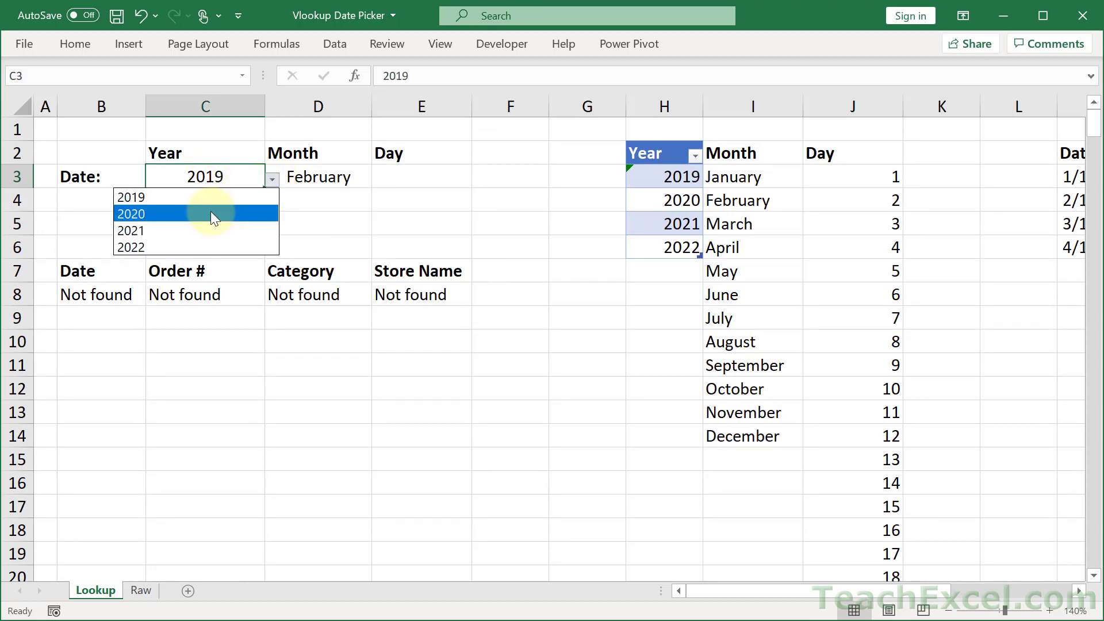
pyautogui.click(210, 211)
pyautogui.click(392, 173)
pyautogui.click(480, 180)
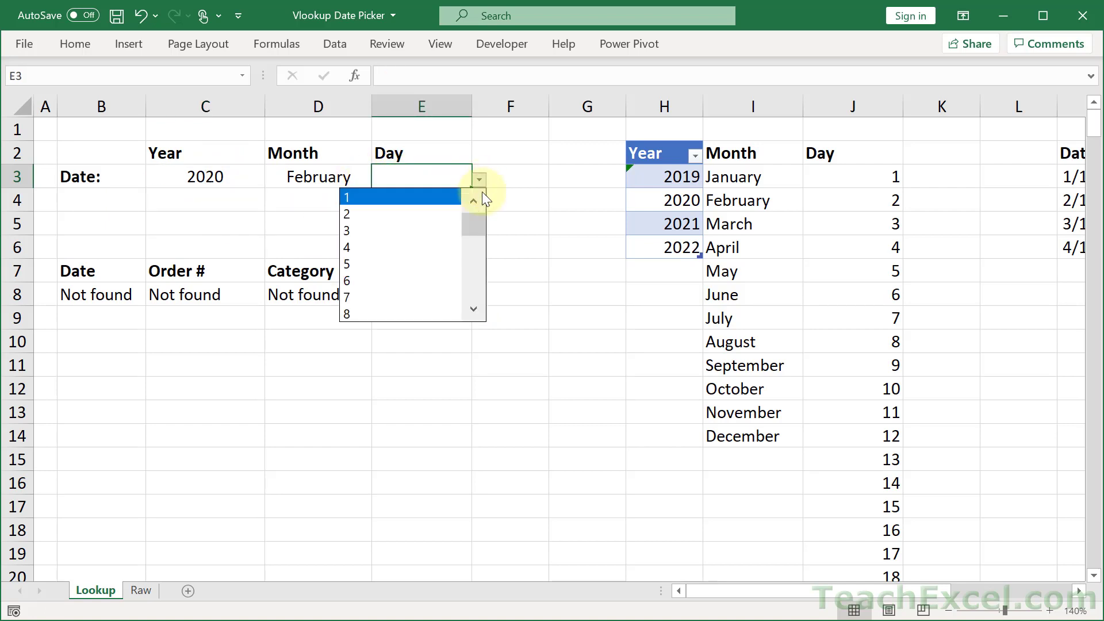
pyautogui.moveTo(478, 233); pyautogui.dragTo(478, 319)
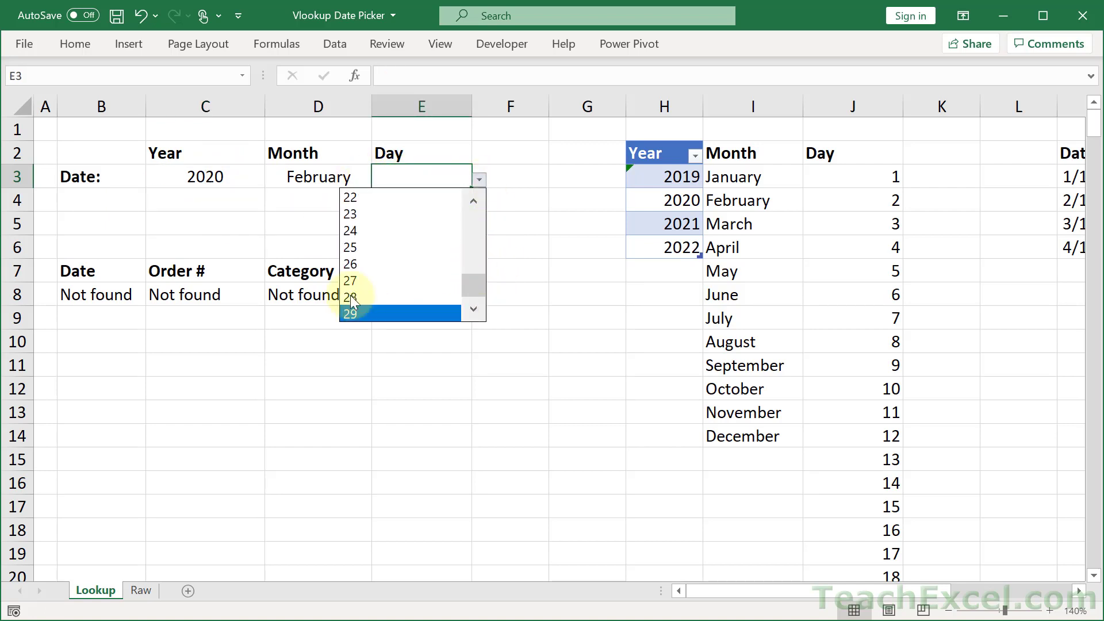
# Step: Change the month to January, scroll through its day list, and pick day 14
pyautogui.click(328, 175)
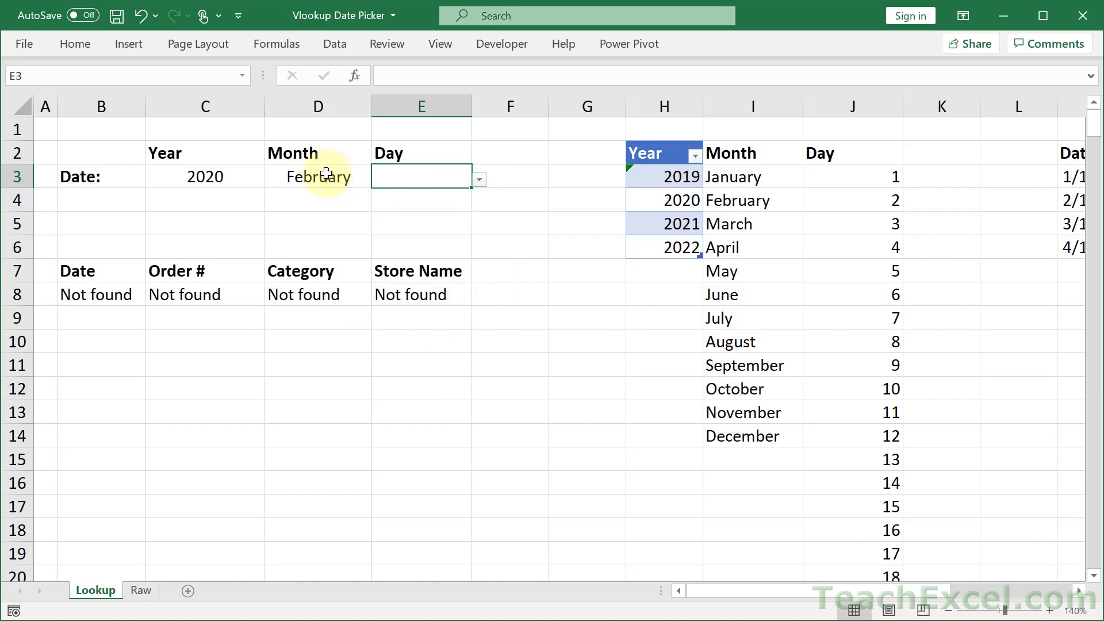
pyautogui.click(379, 179)
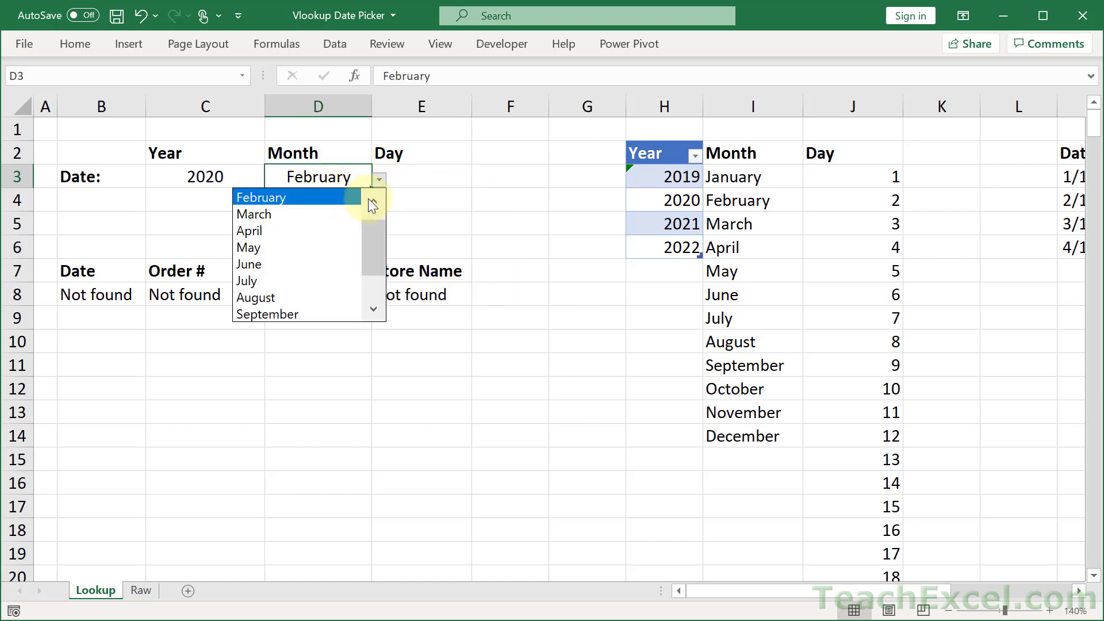
pyautogui.click(373, 200)
pyautogui.click(345, 195)
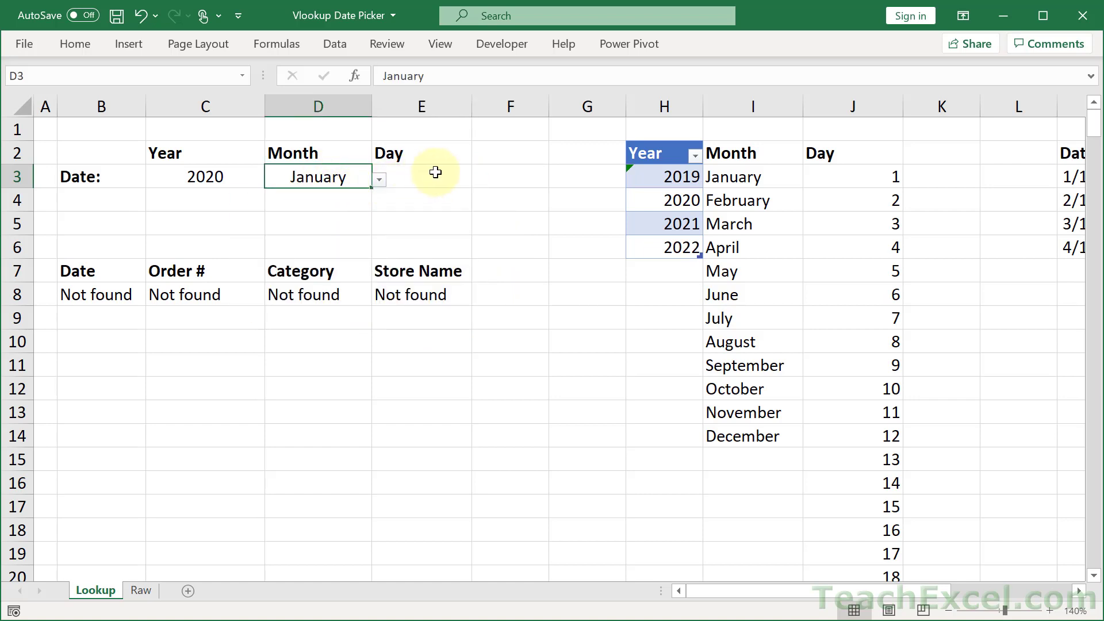
pyautogui.click(442, 173)
pyautogui.click(479, 179)
pyautogui.moveTo(479, 229); pyautogui.dragTo(487, 327)
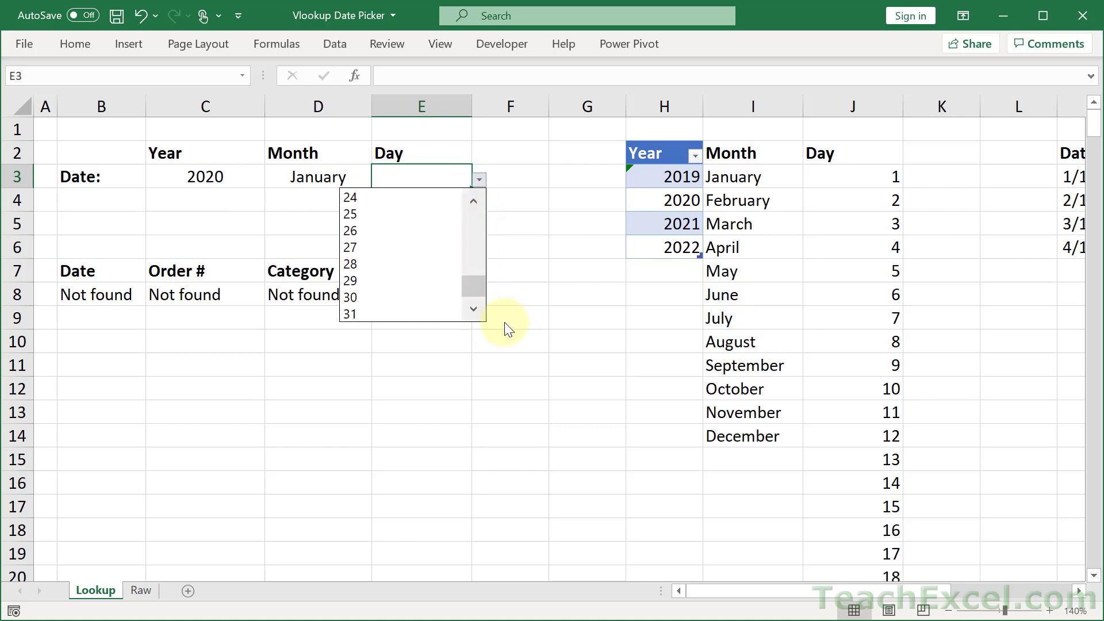
pyautogui.moveTo(474, 287); pyautogui.dragTo(474, 250)
pyautogui.click(412, 242)
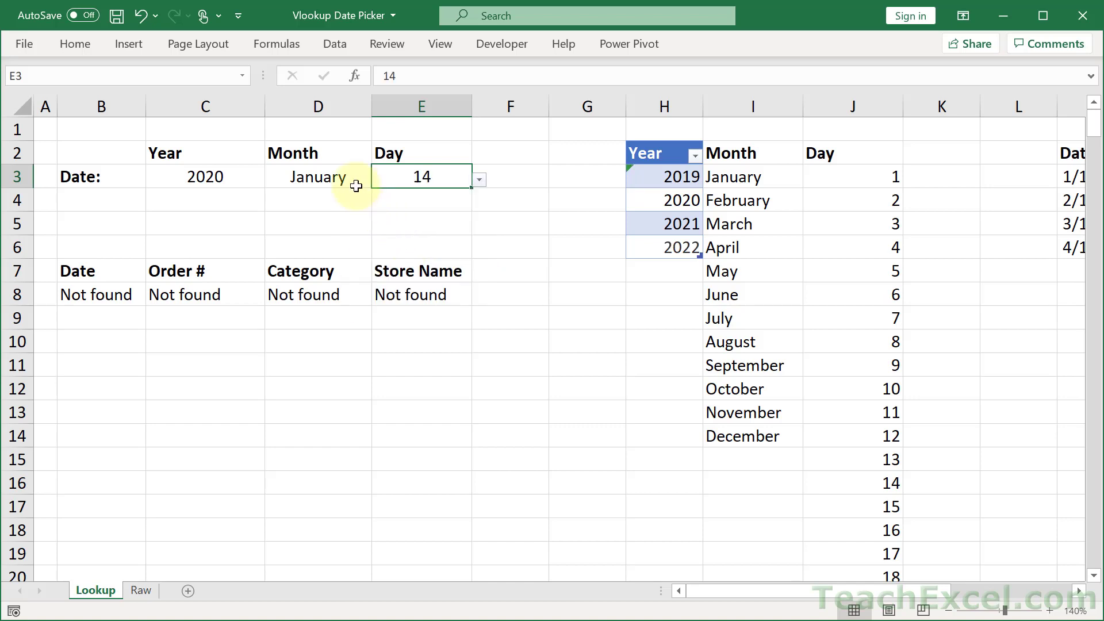
# Step: Set the date to 2019, January, 18 so the lookup returns order 22, Gardening, Greenville
pyautogui.click(232, 173)
pyautogui.click(272, 180)
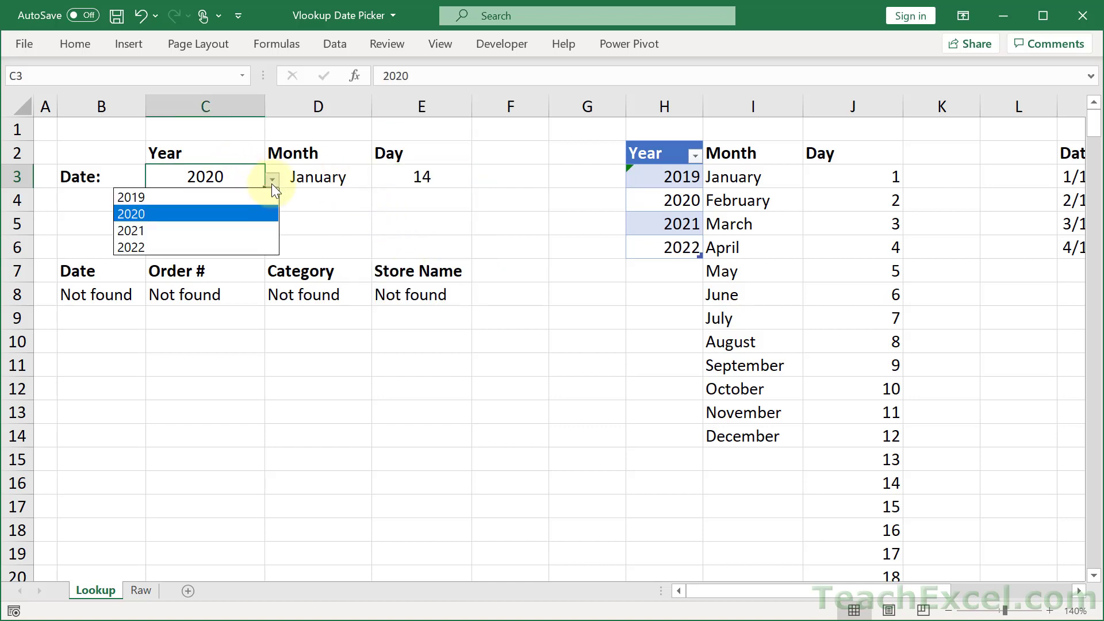
pyautogui.click(243, 198)
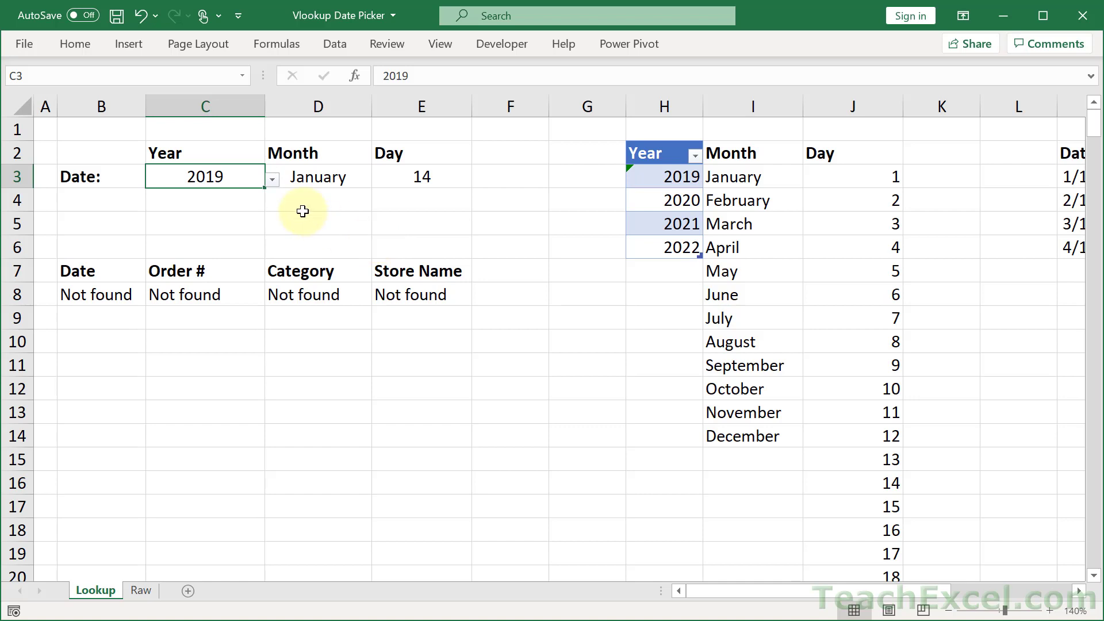
pyautogui.press('Right')
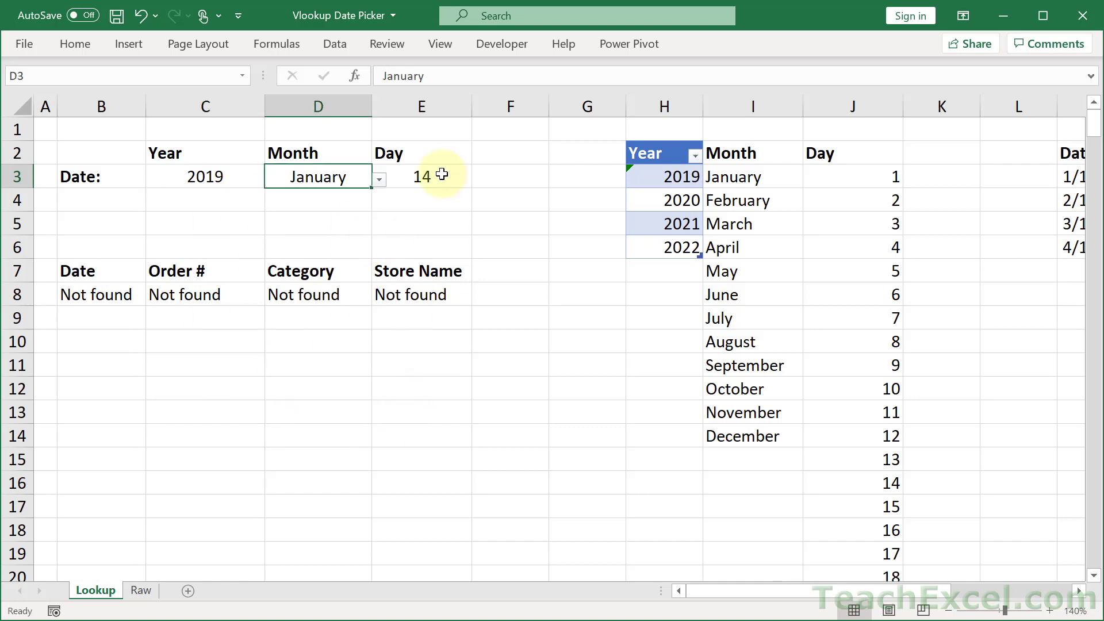
pyautogui.press('Right')
pyautogui.click(482, 178)
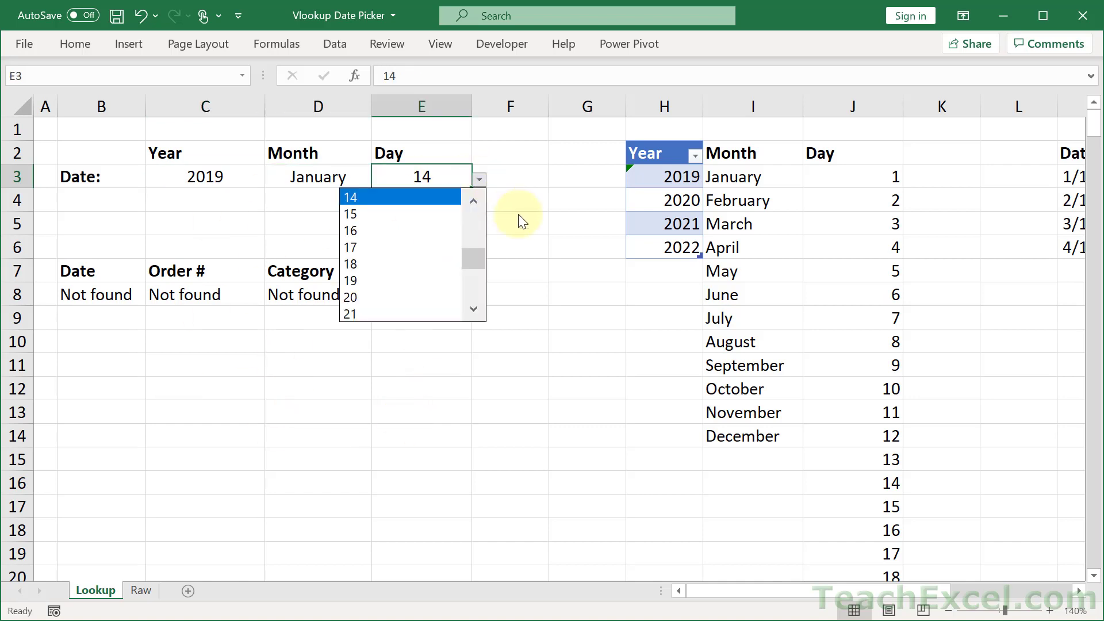
pyautogui.click(423, 266)
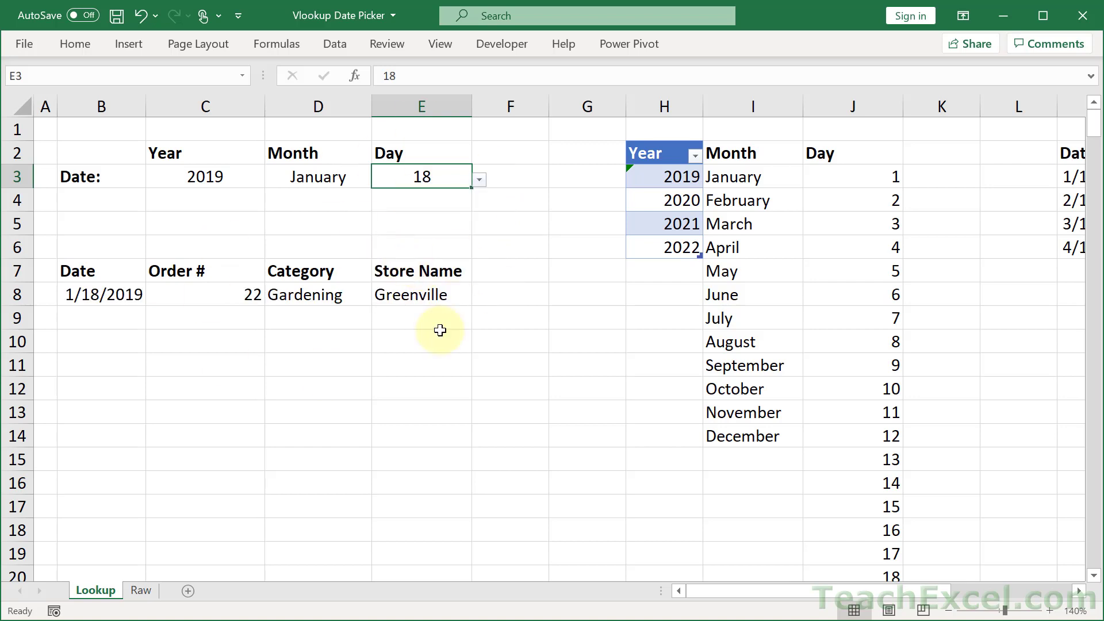
pyautogui.doubleClick(200, 293)
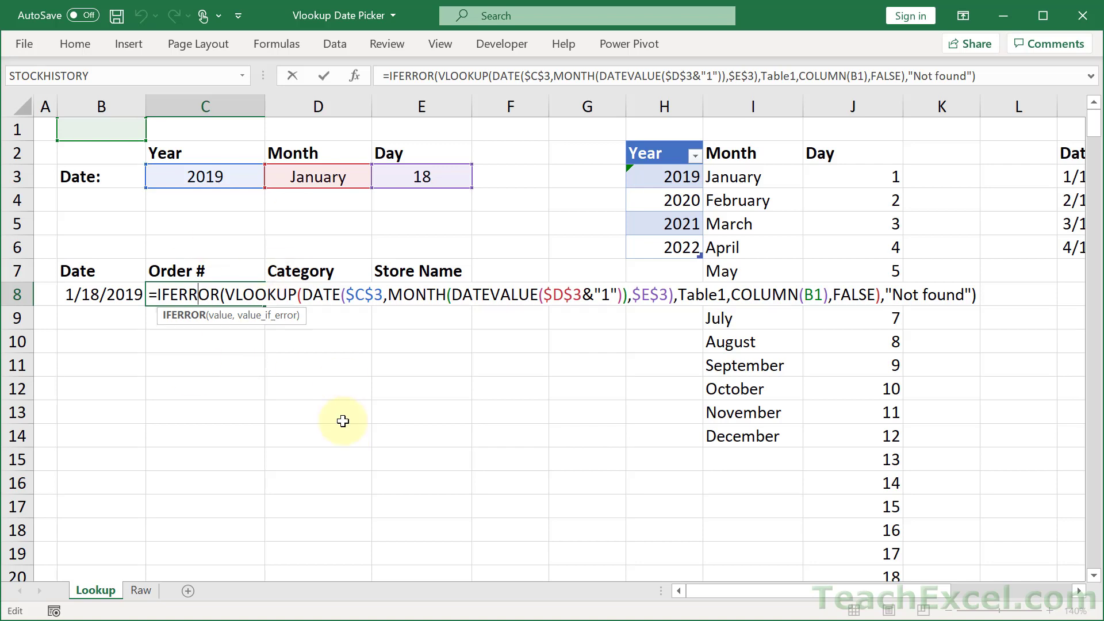
pyautogui.hotkey('ctrl', 'Return')
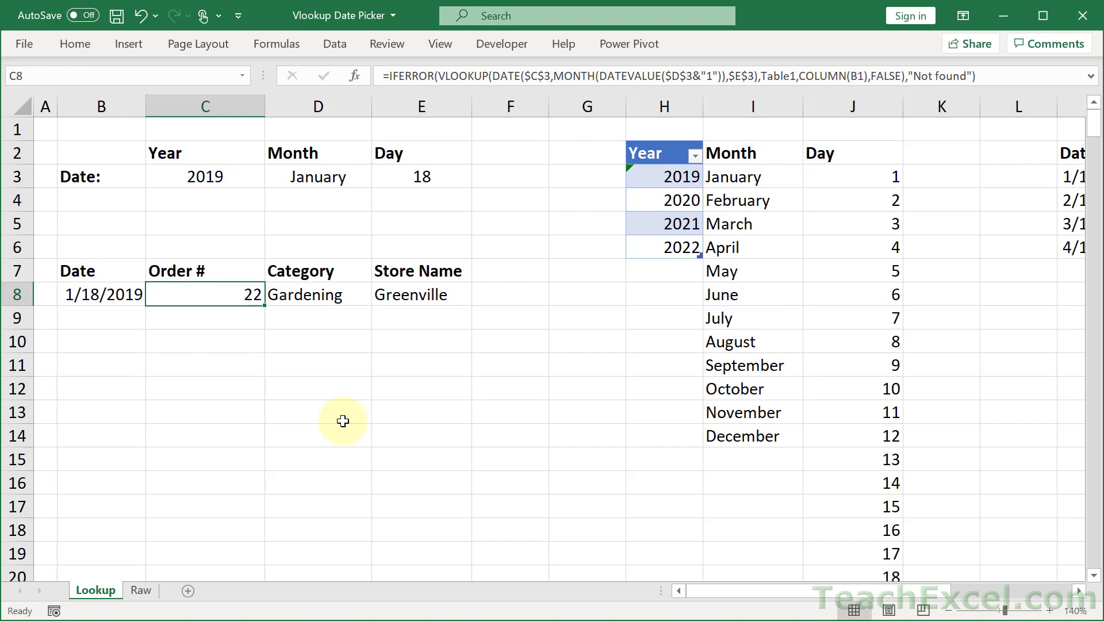